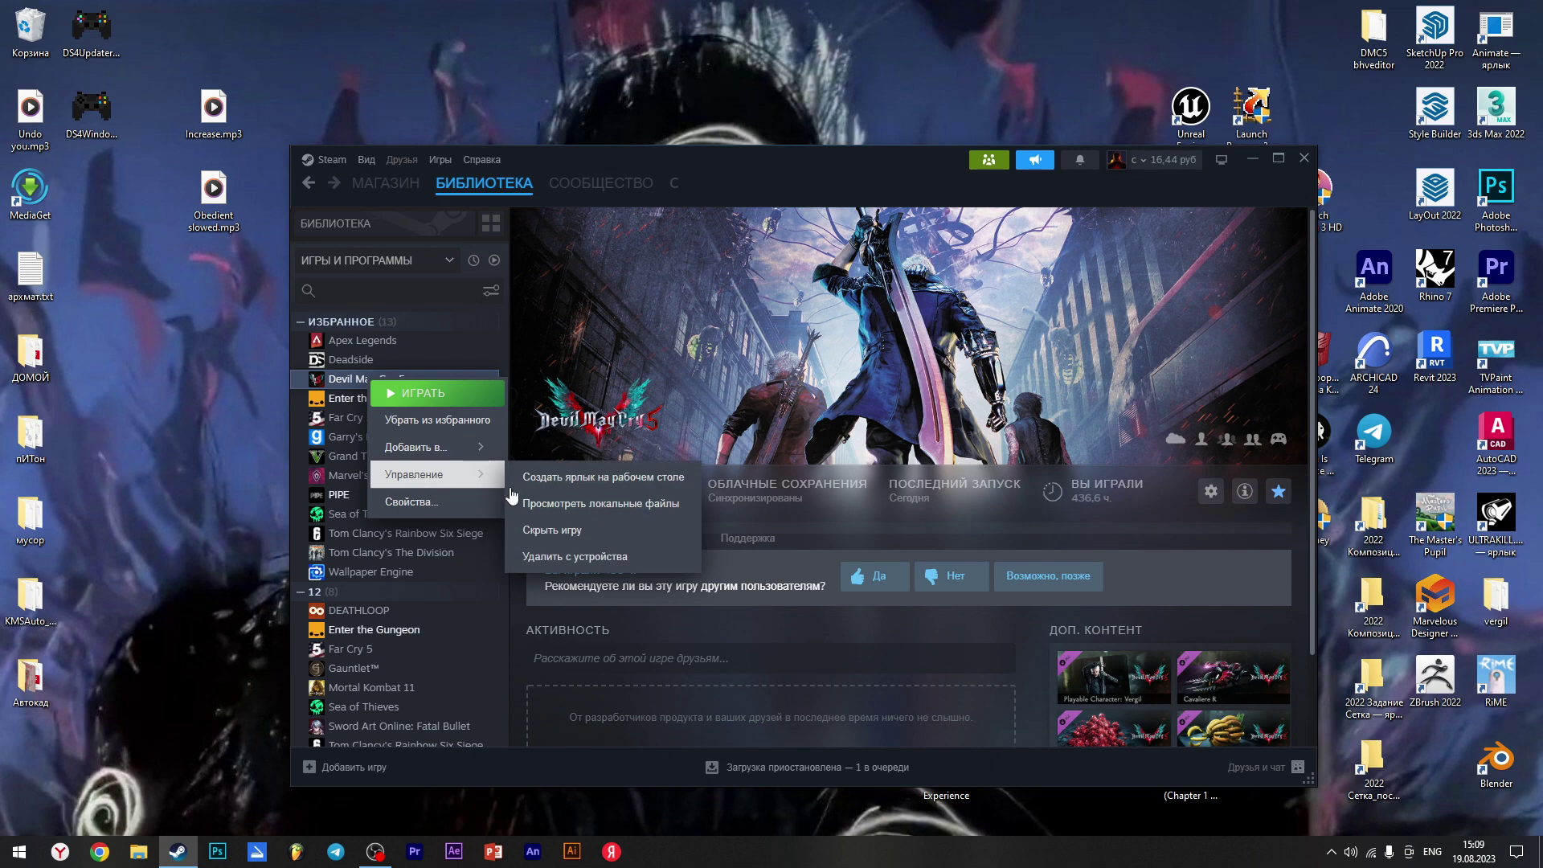
# Open the local files folder of Devil May Cry 5 from the Steam library and reposition its window
pyautogui.click(567, 504)
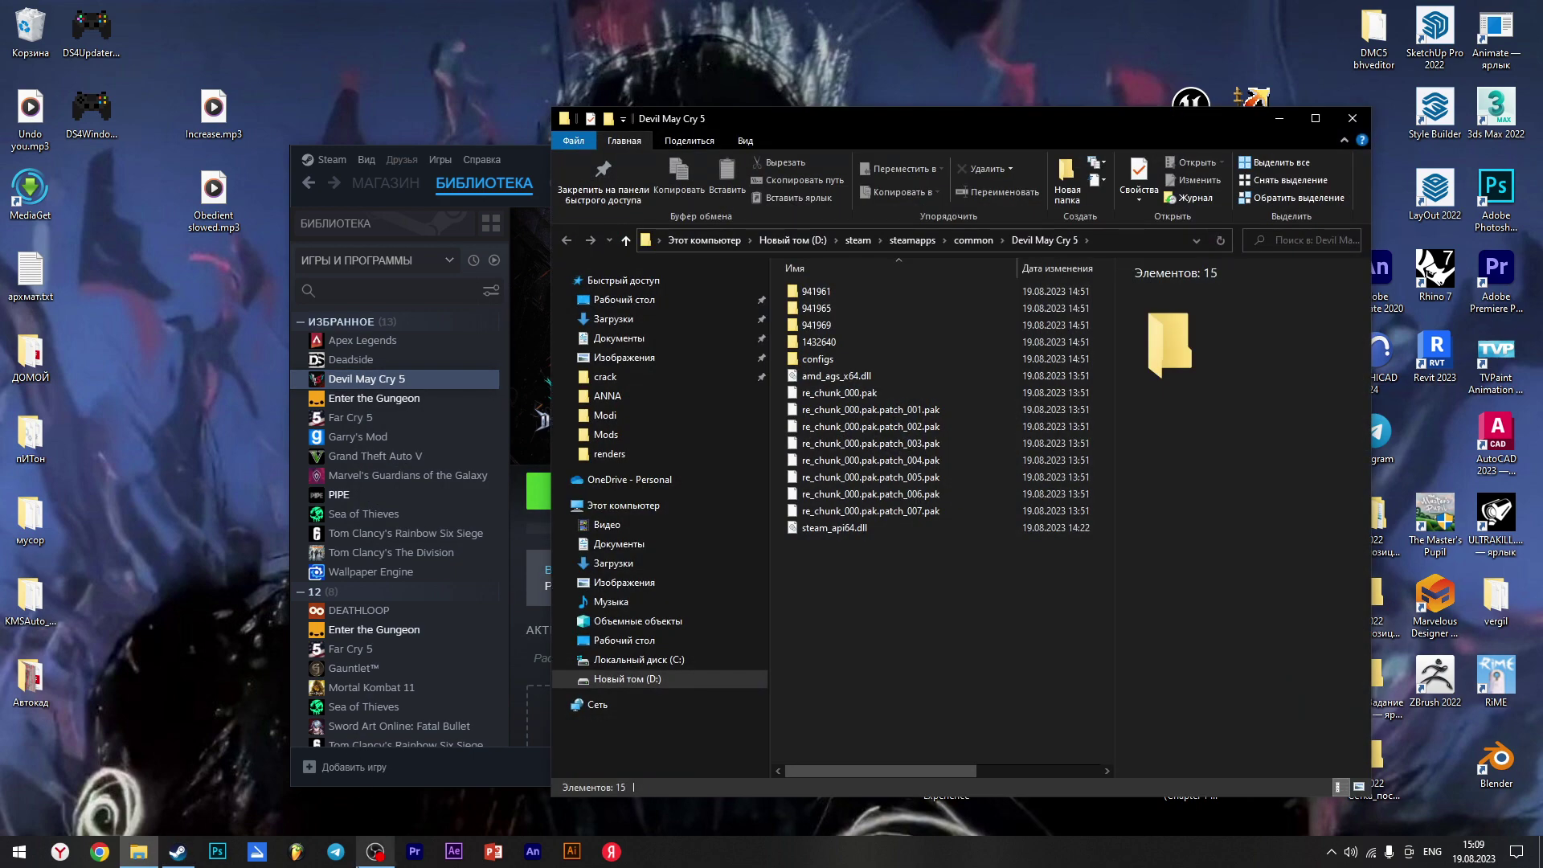
pyautogui.click(374, 851)
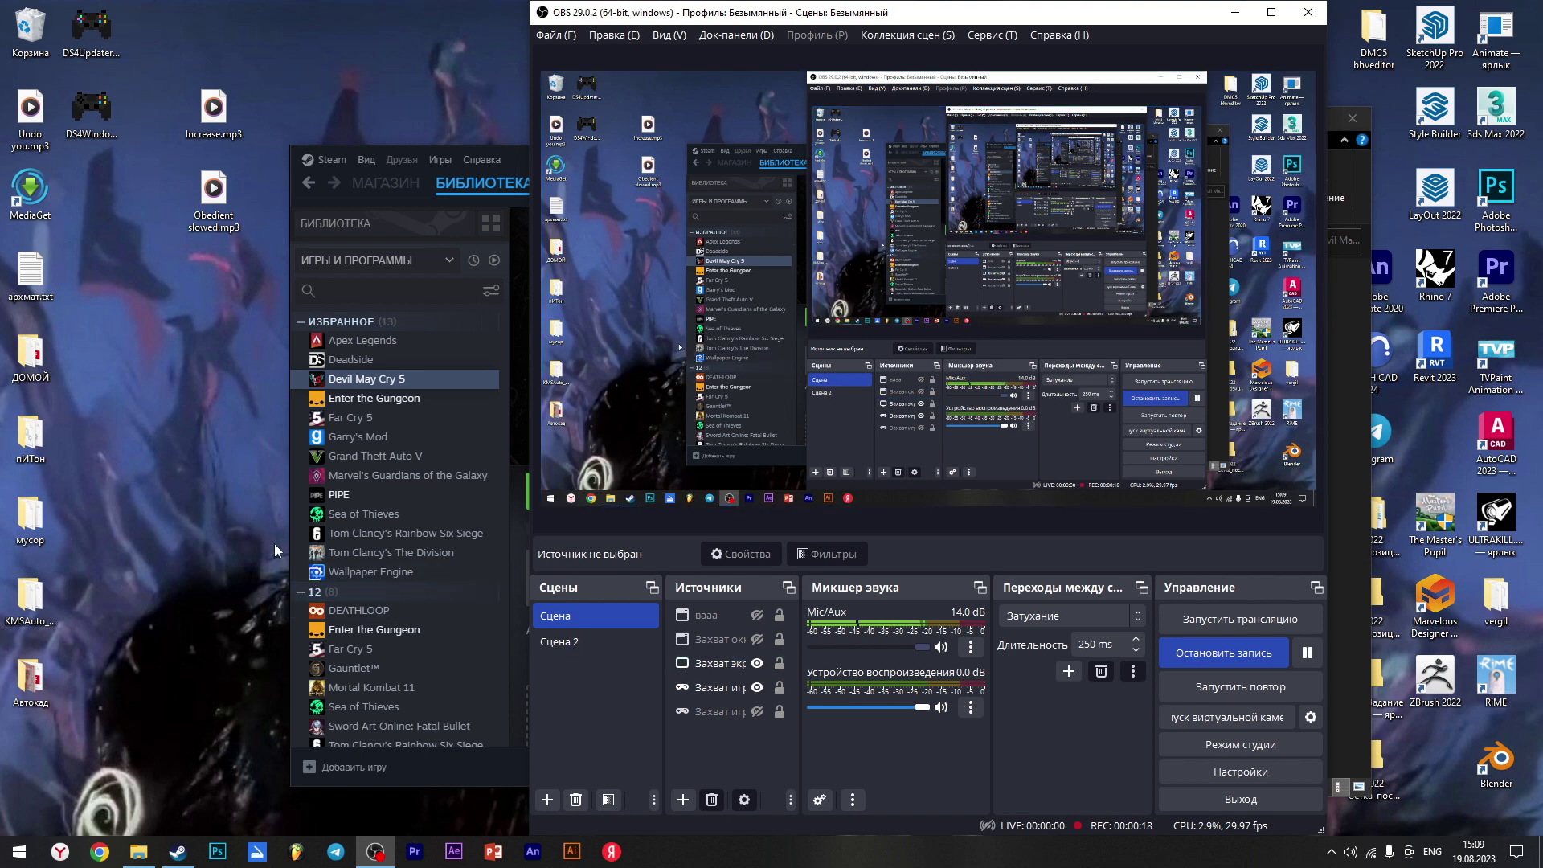
pyautogui.click(514, 156)
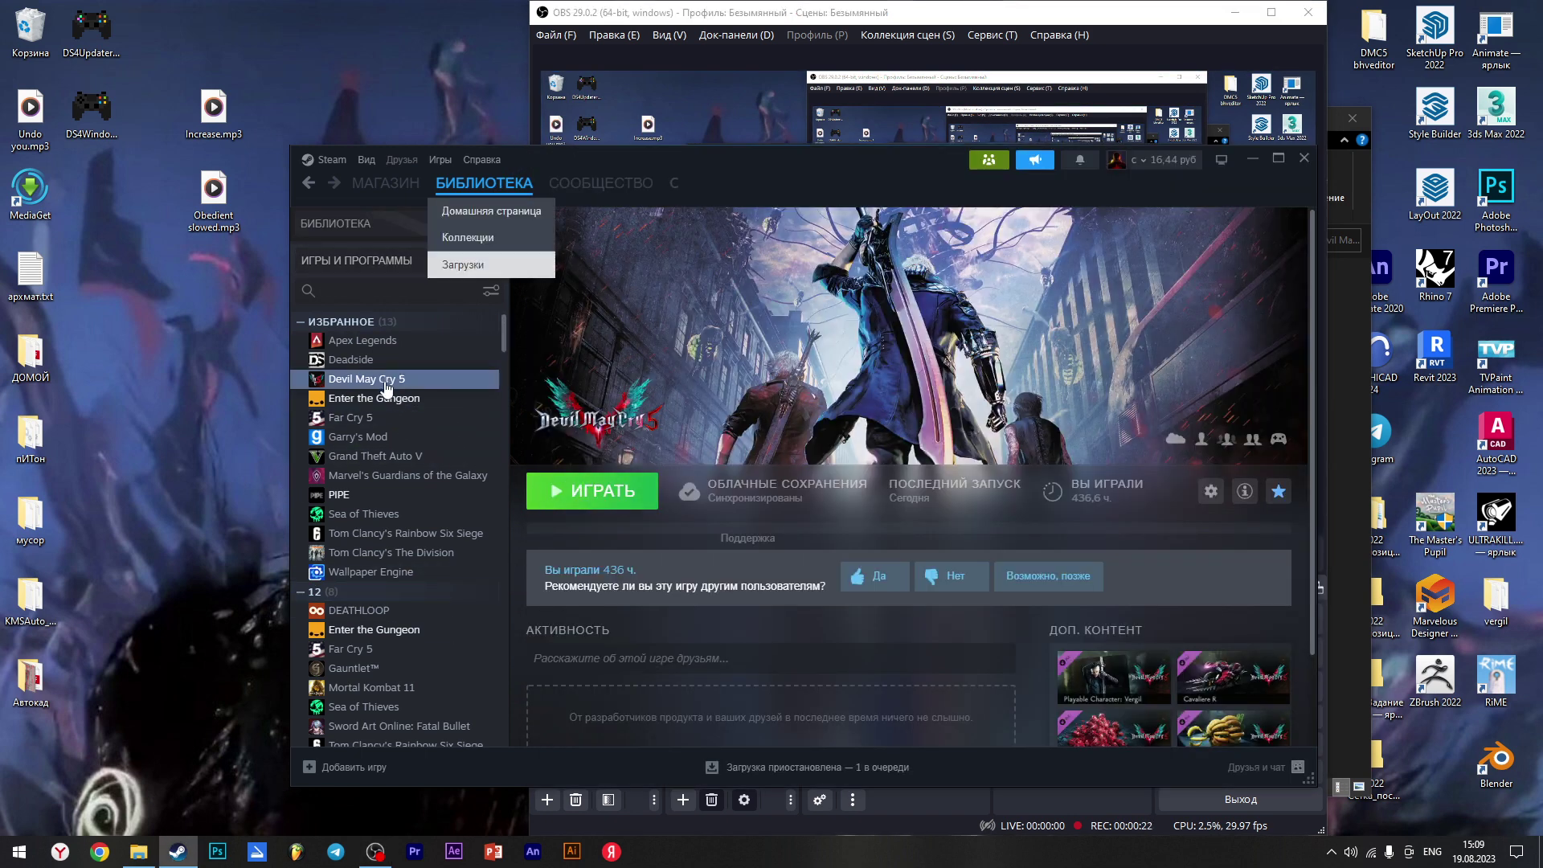
pyautogui.click(151, 856)
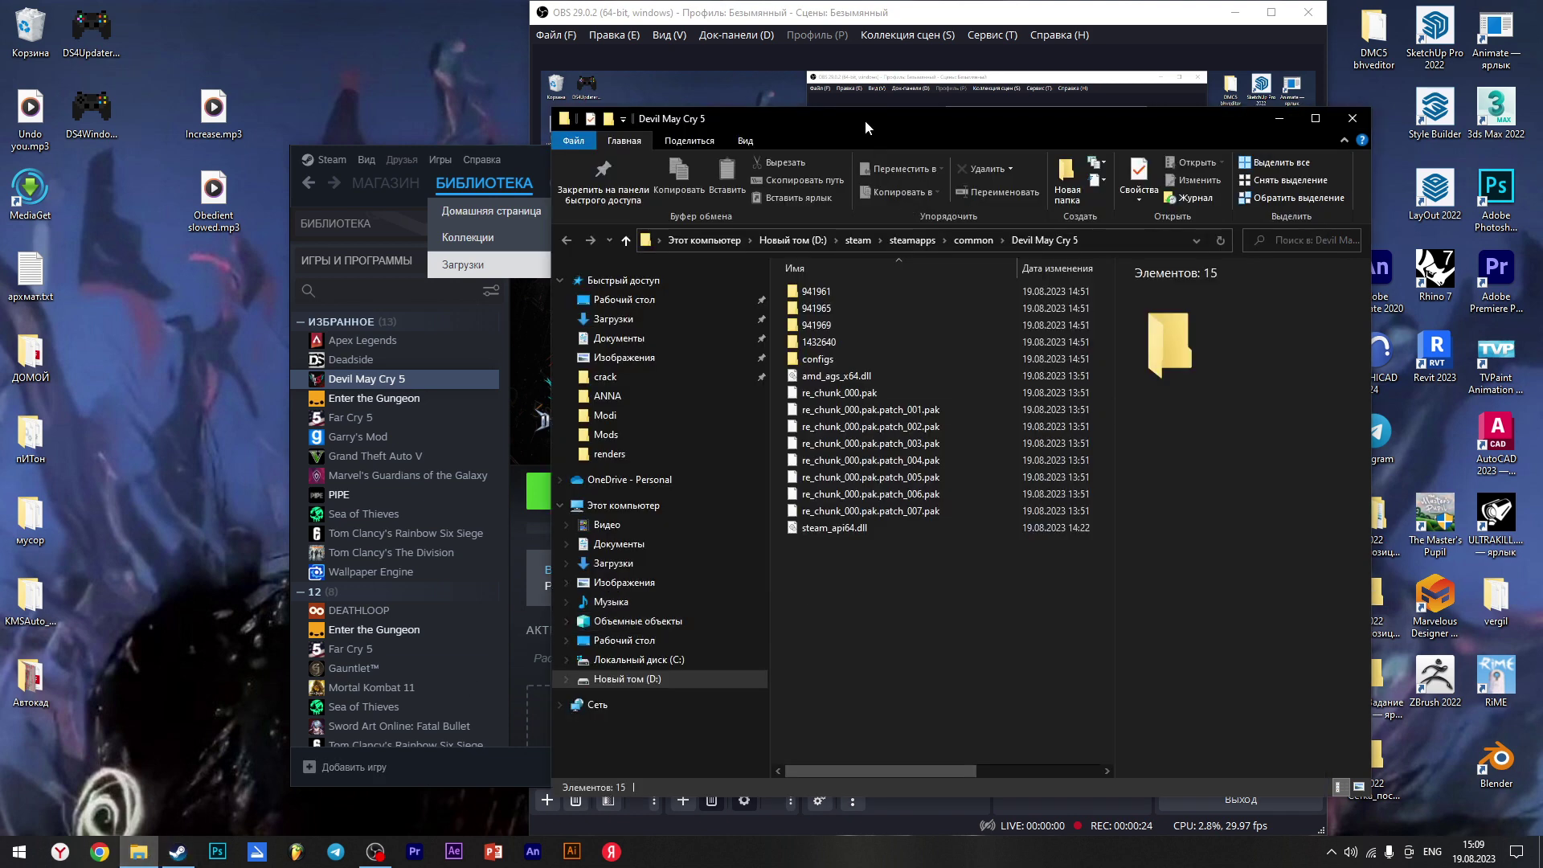
pyautogui.moveTo(867, 123); pyautogui.dragTo(667, 90)
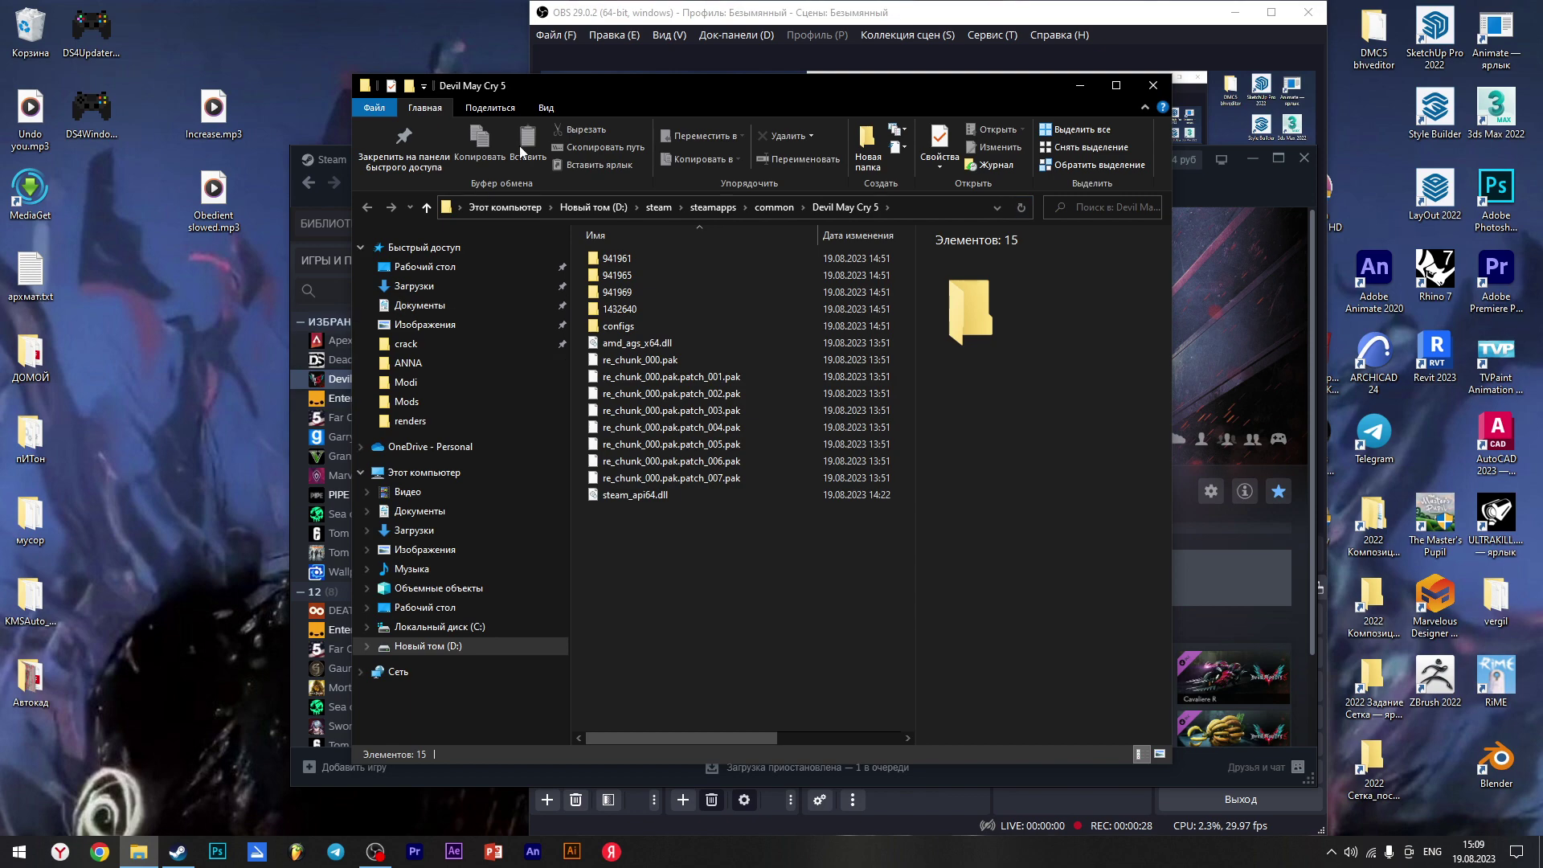
# Minimize the Devil May Cry 5 folder, OBS and Steam windows to clear the desktop
pyautogui.click(292, 246)
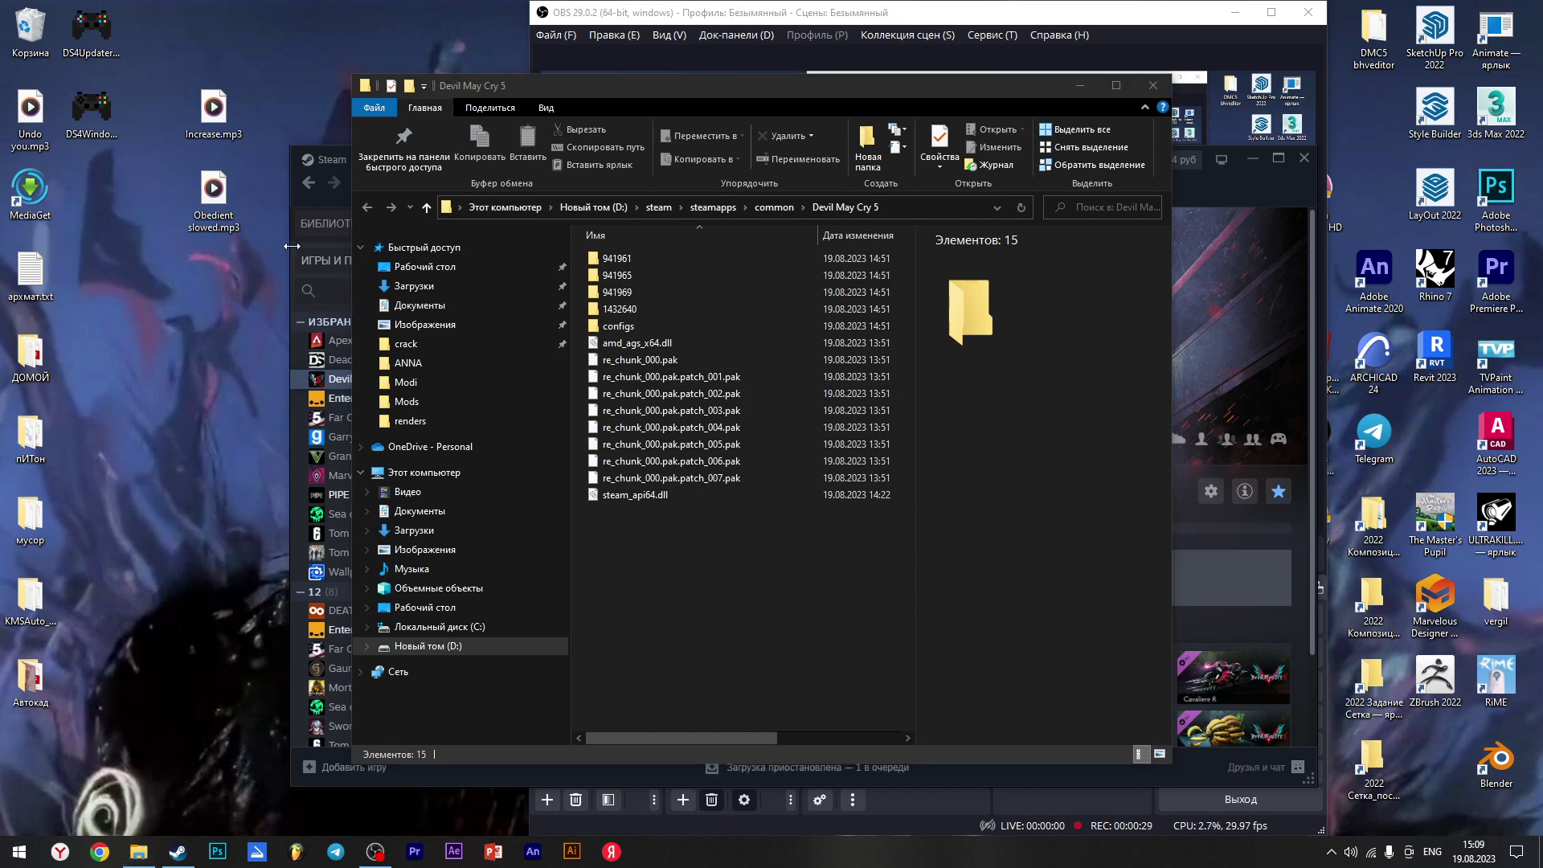
pyautogui.click(1078, 90)
pyautogui.click(1235, 12)
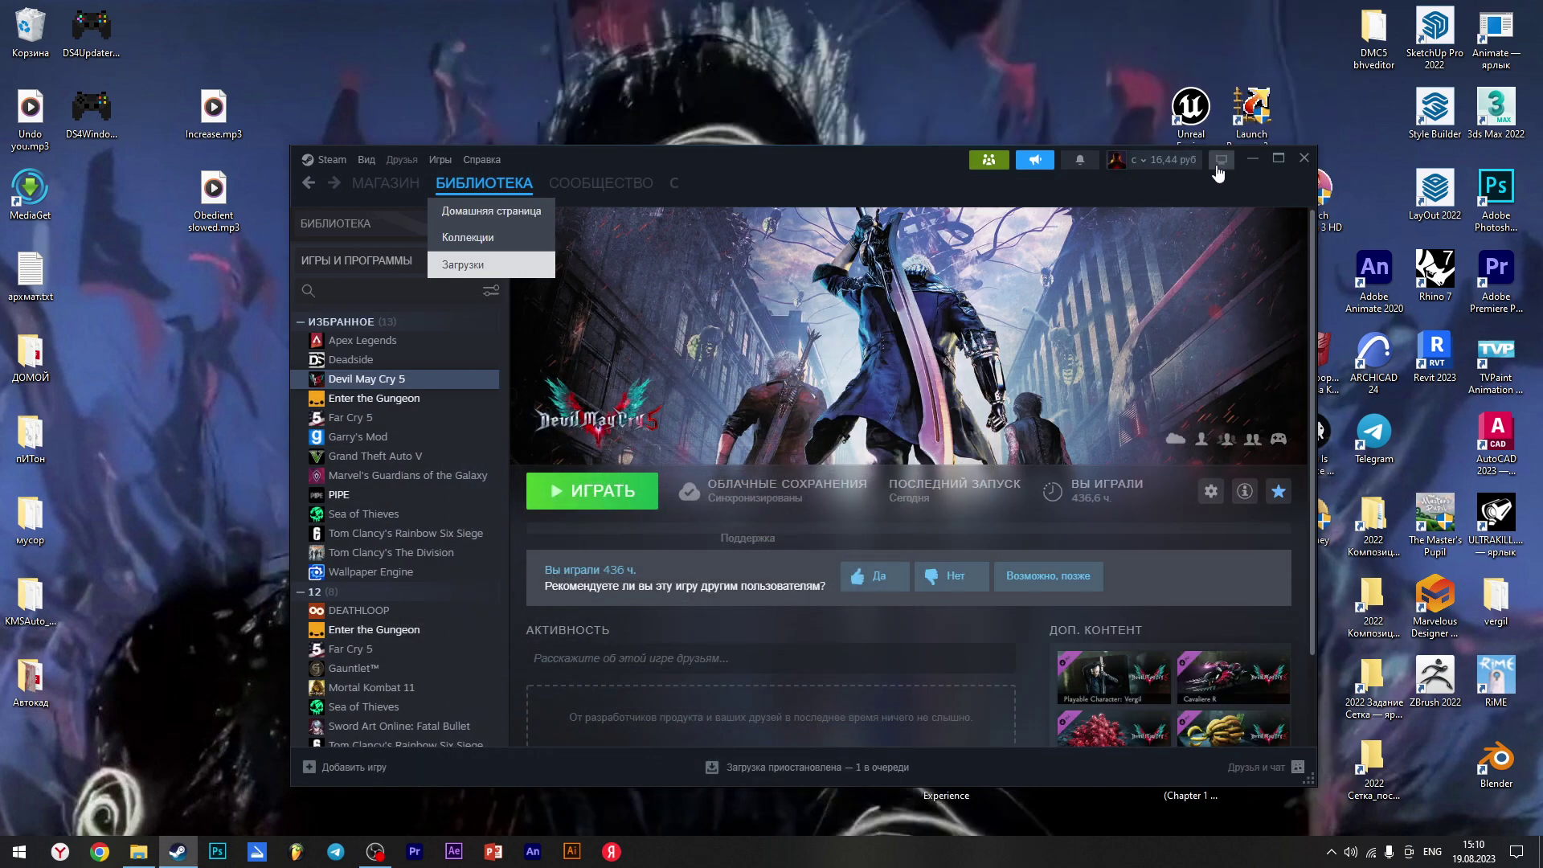
pyautogui.click(1251, 159)
# Open the archive "DevilMayCry5 TU6 No Denuvo.rar" and extract DevilMayCry5.exe into the Devil May Cry 5 game folder
pyautogui.doubleClick(397, 353)
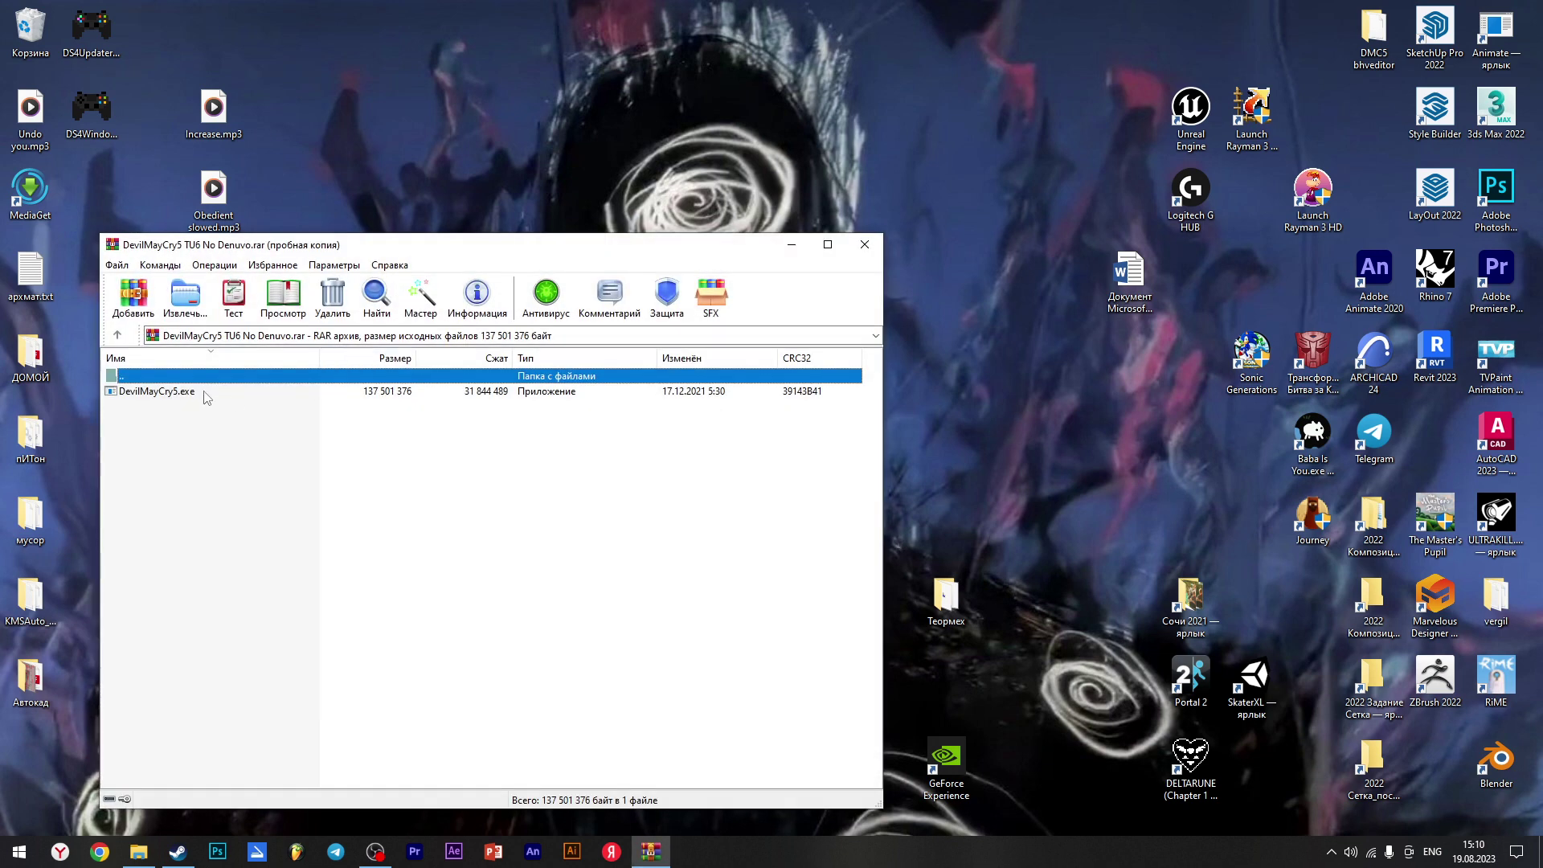
pyautogui.moveTo(204, 395); pyautogui.dragTo(227, 405)
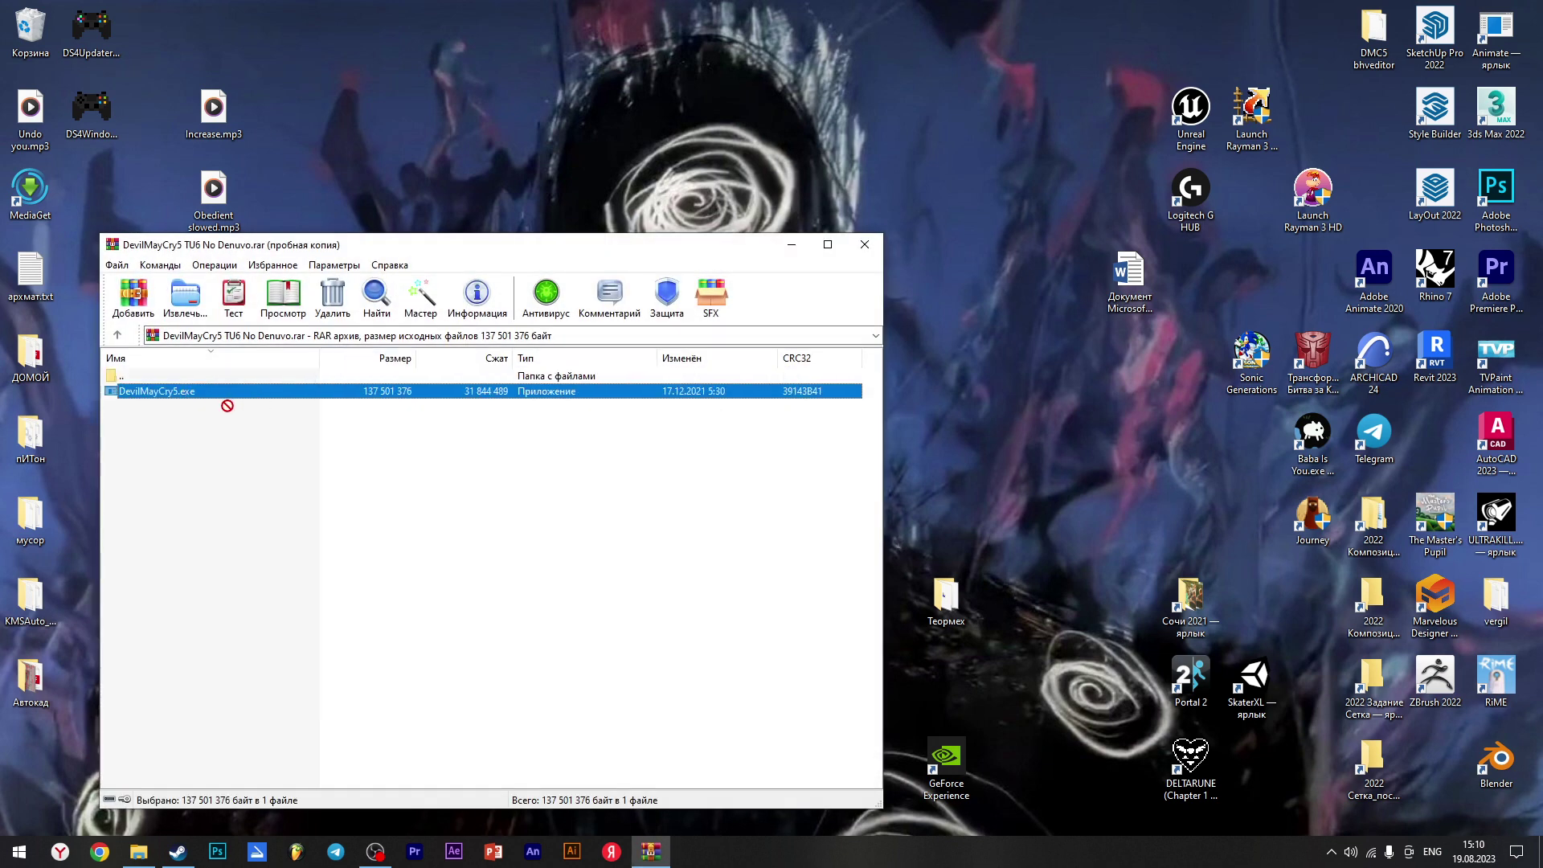
pyautogui.moveTo(208, 380); pyautogui.dragTo(664, 578)
pyautogui.hotkey('alt', 'Tab')
pyautogui.hotkey('alt', 'Tab')
pyautogui.hotkey('alt', 'Tab')
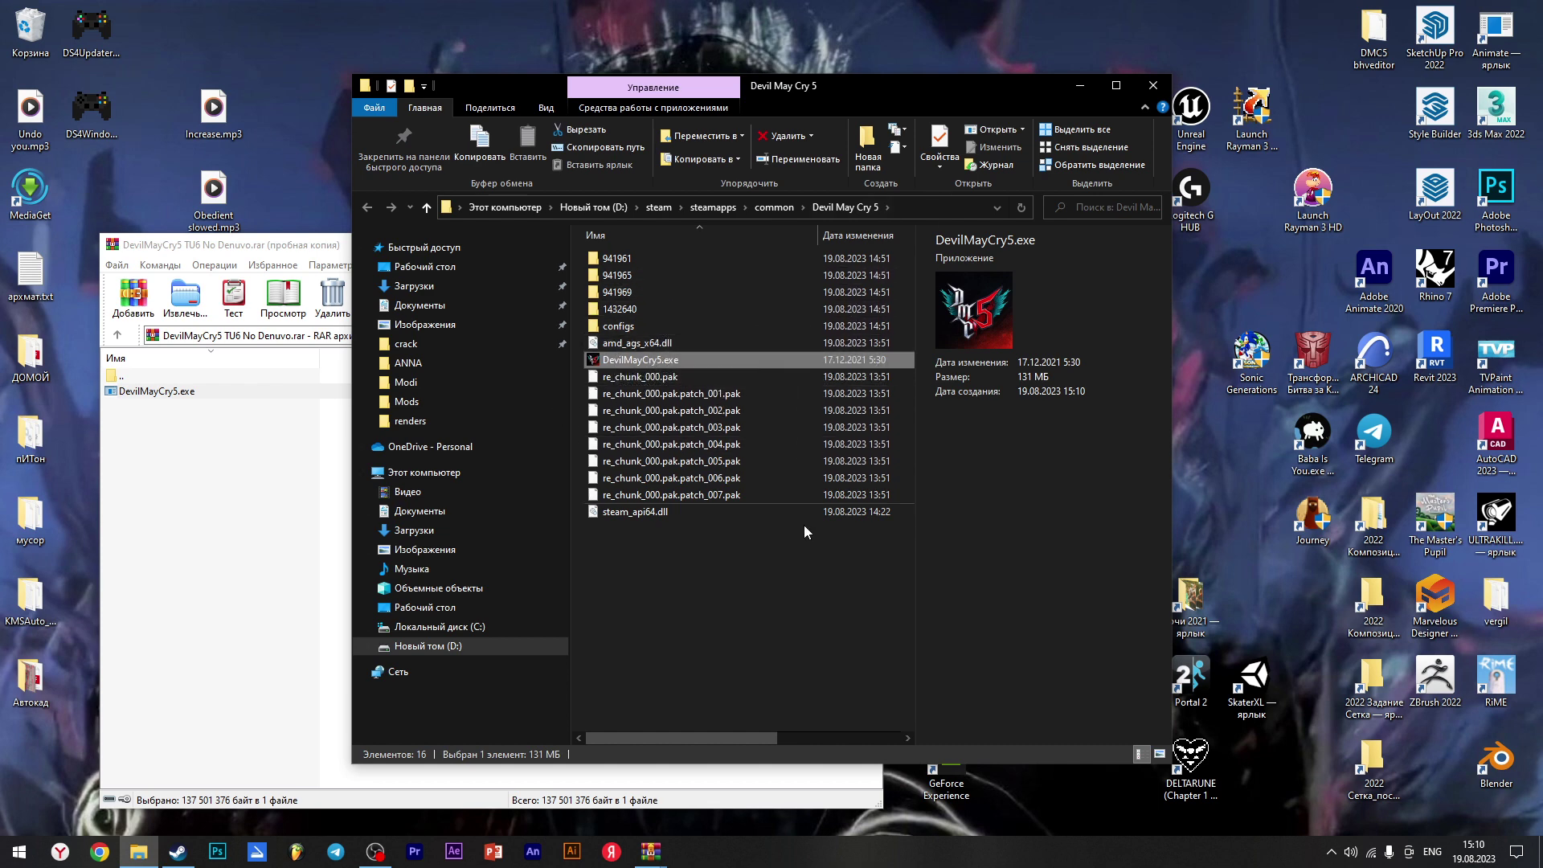
# Delete re_chunk_000.pak.patch_007.pak from the Devil May Cry 5 folder and minimize the folder window
pyautogui.click(702, 495)
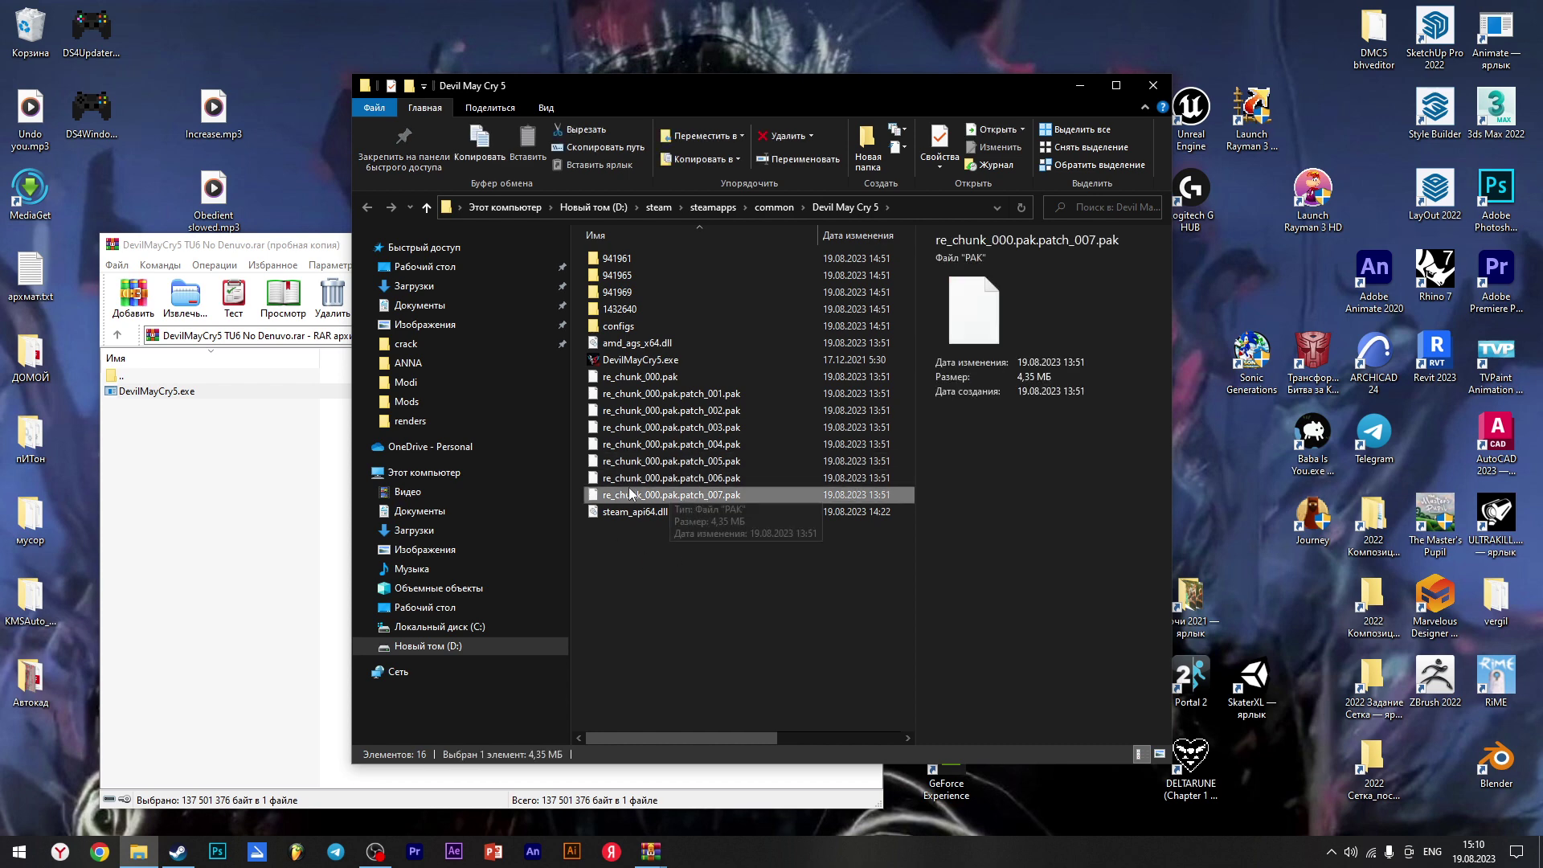
pyautogui.press('Delete')
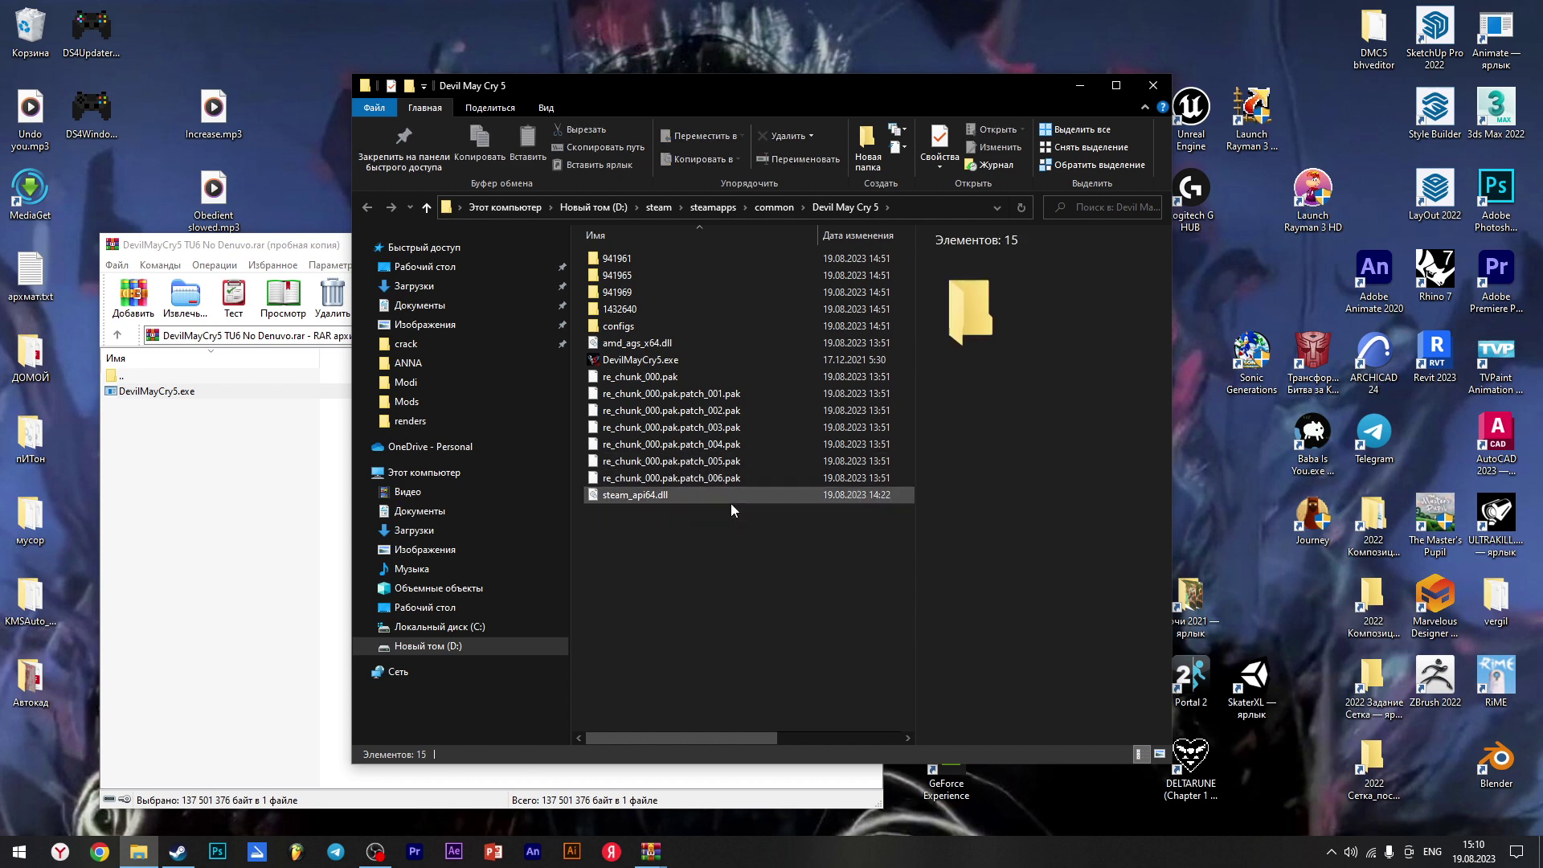
pyautogui.click(1080, 86)
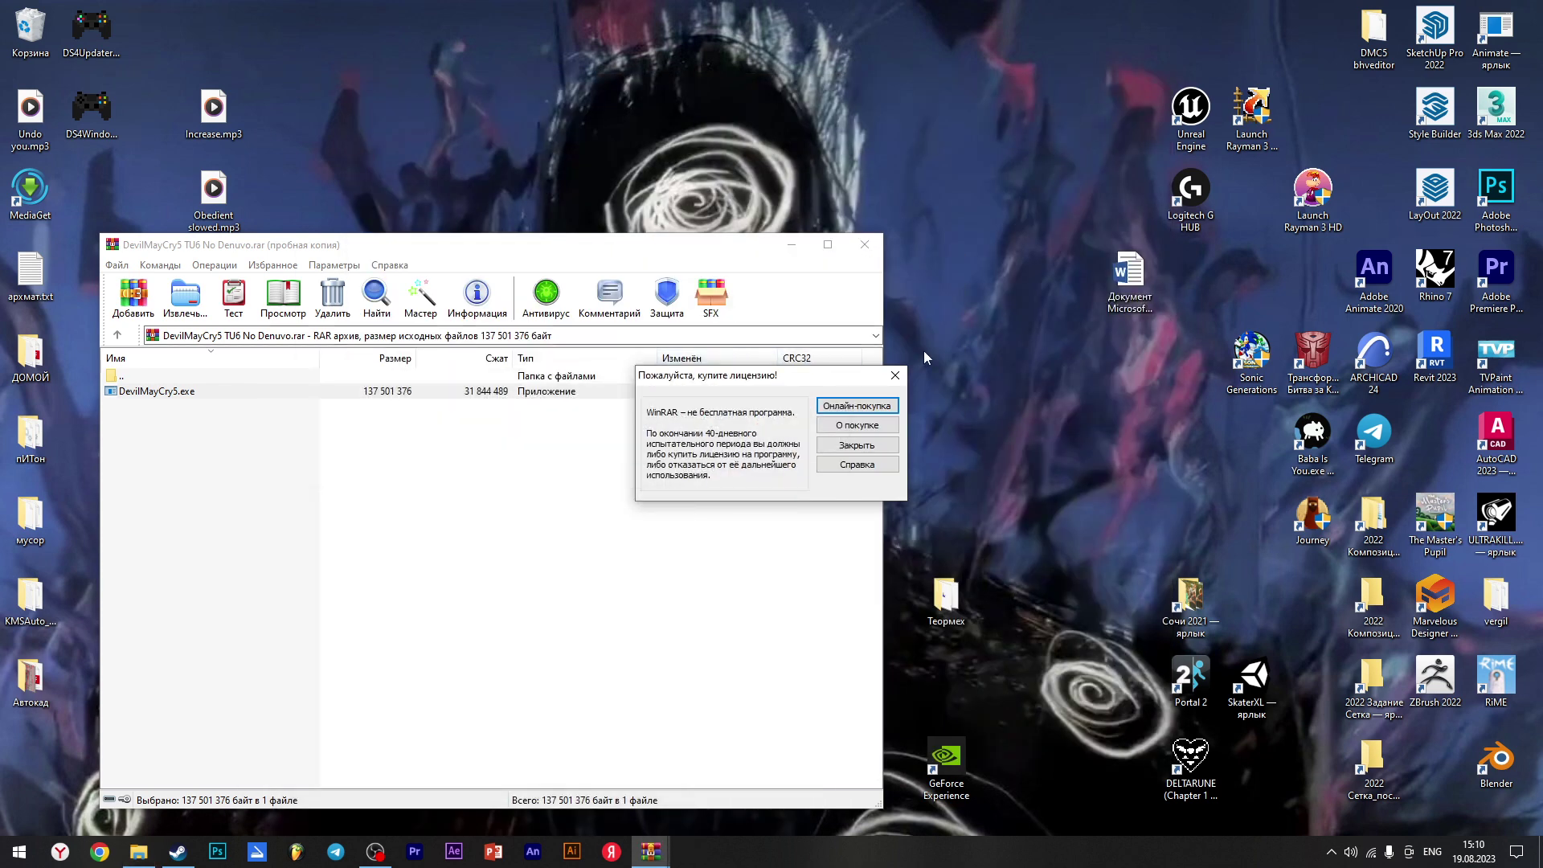
# Dismiss the WinRAR purchase reminder and permanently empty the recycle bin
pyautogui.click(896, 374)
pyautogui.rightClick(43, 38)
pyautogui.click(82, 71)
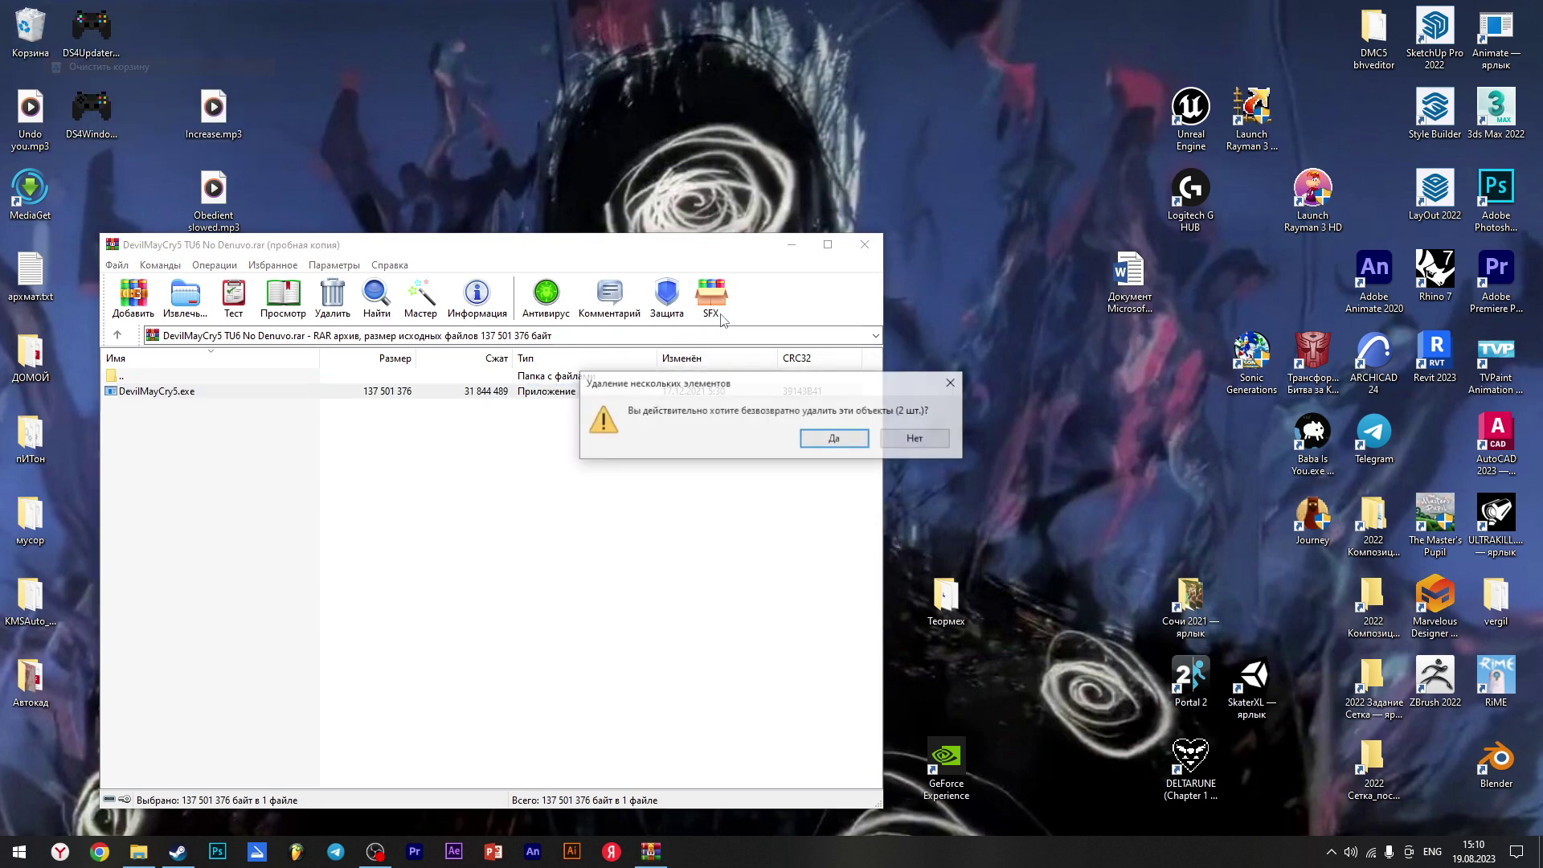
pyautogui.click(828, 439)
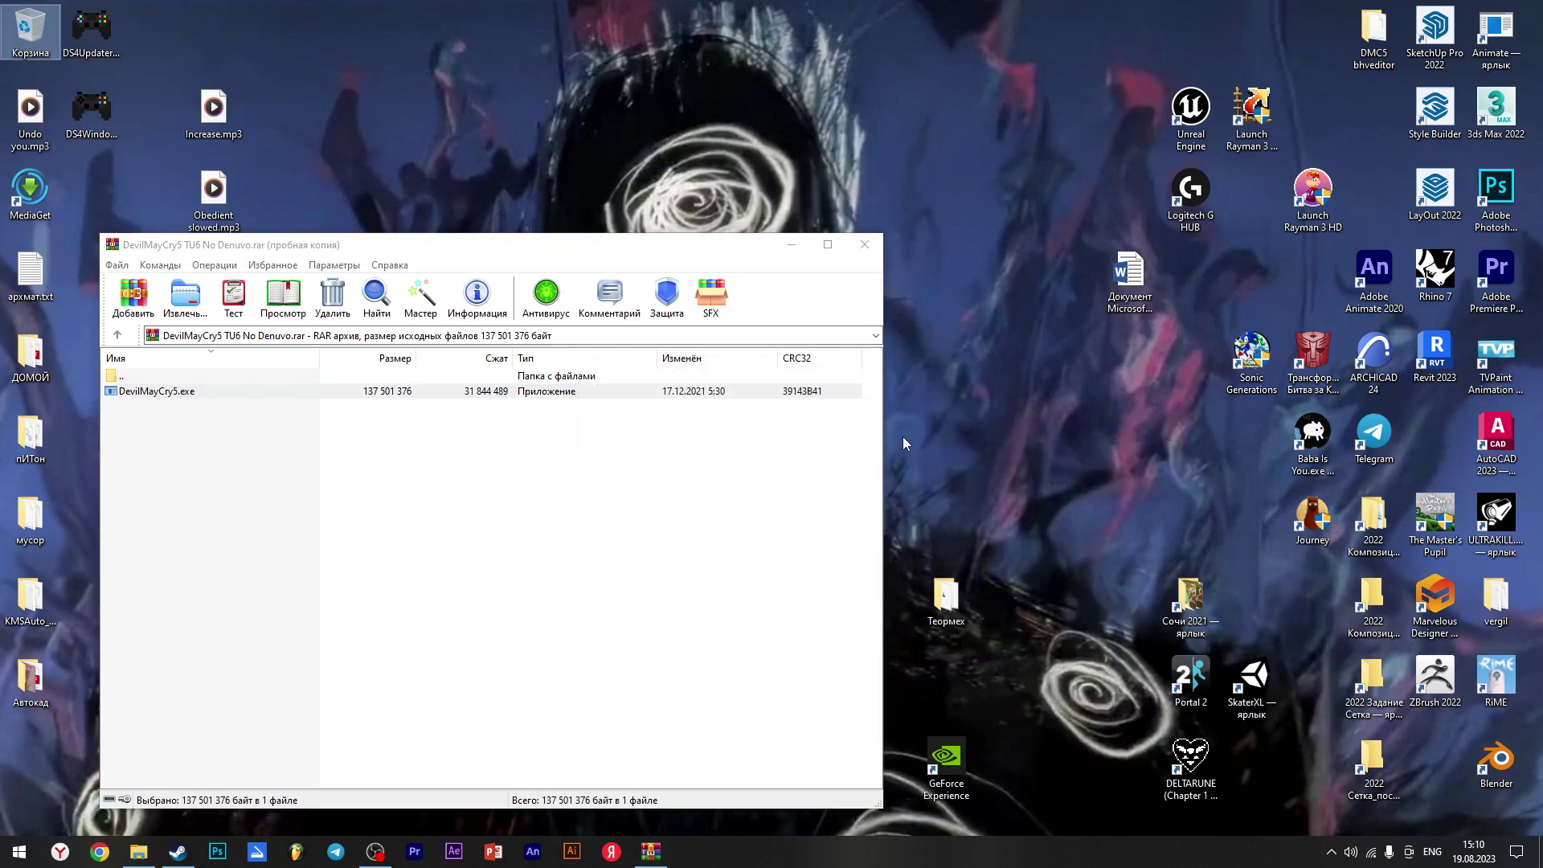
# Bring up Steam to check where its offline mode command is, and minimize the Steam and WinRAR windows
pyautogui.click(178, 851)
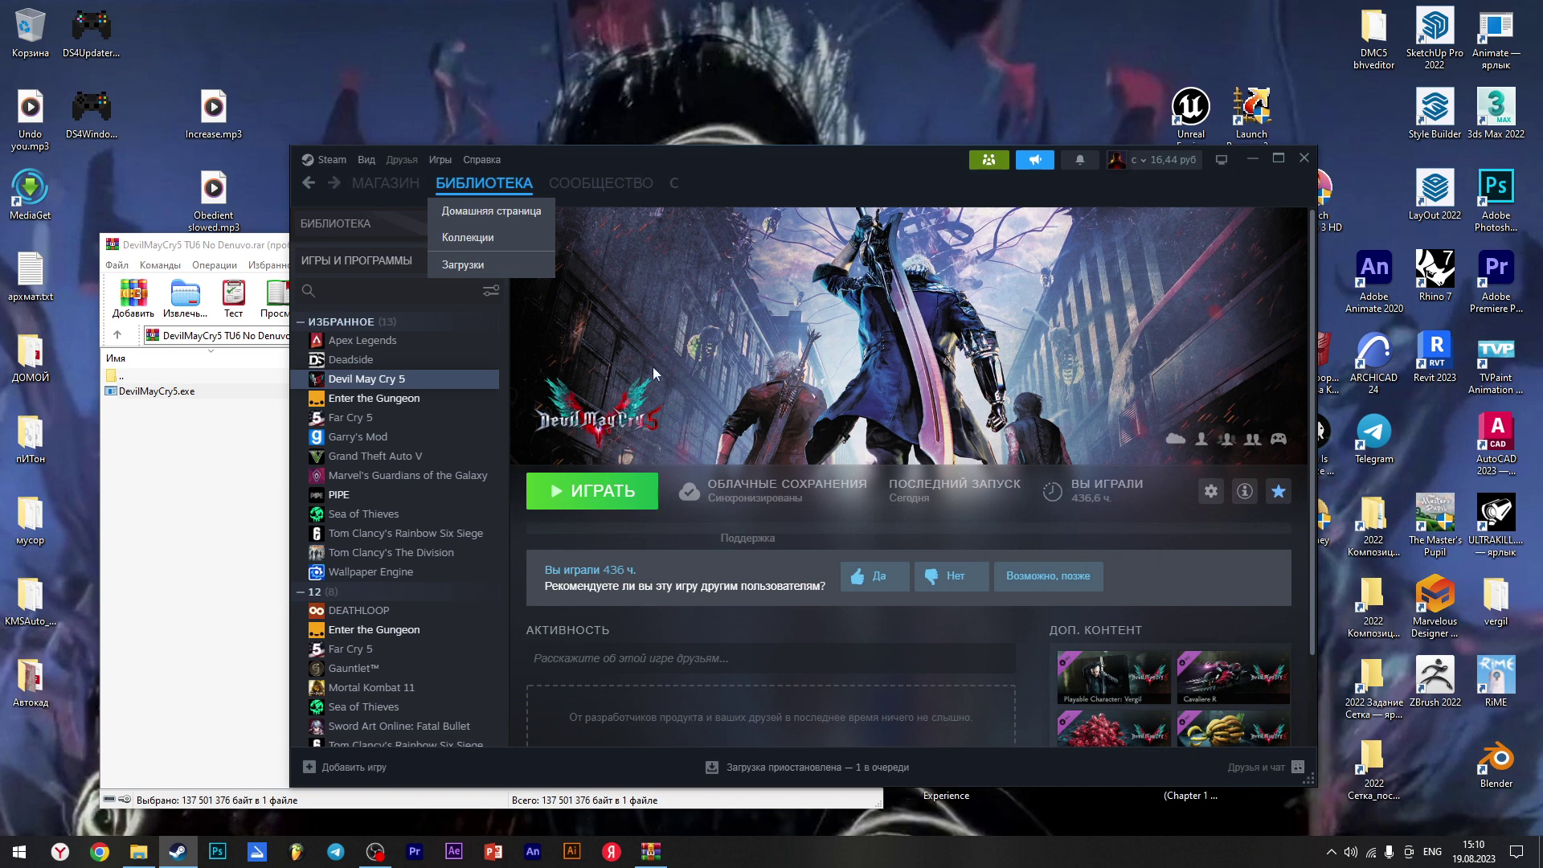
pyautogui.scroll(-1, 890, 336)
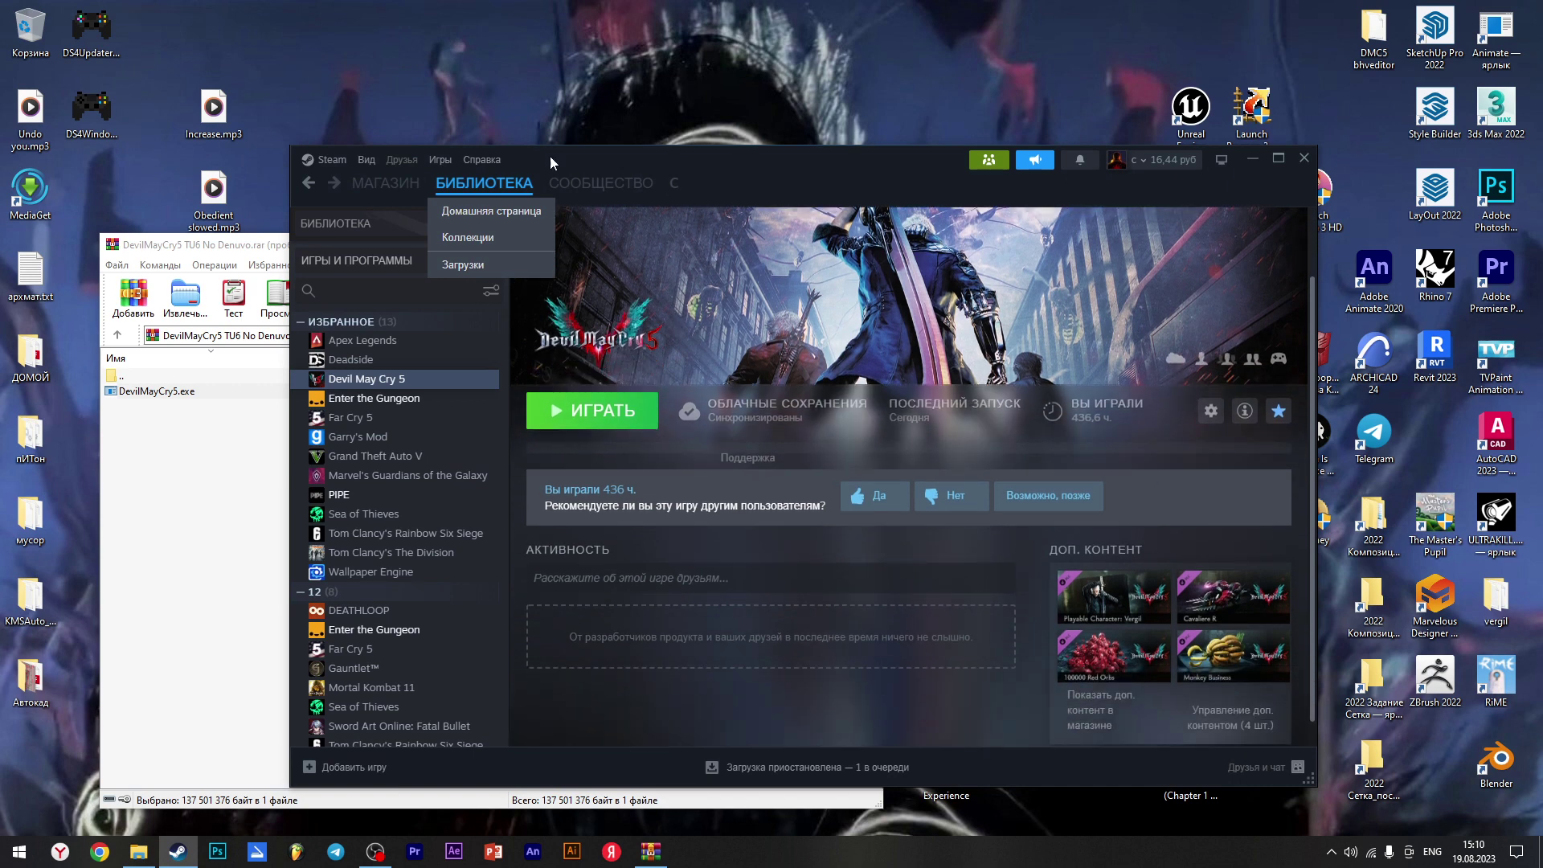
pyautogui.click(335, 158)
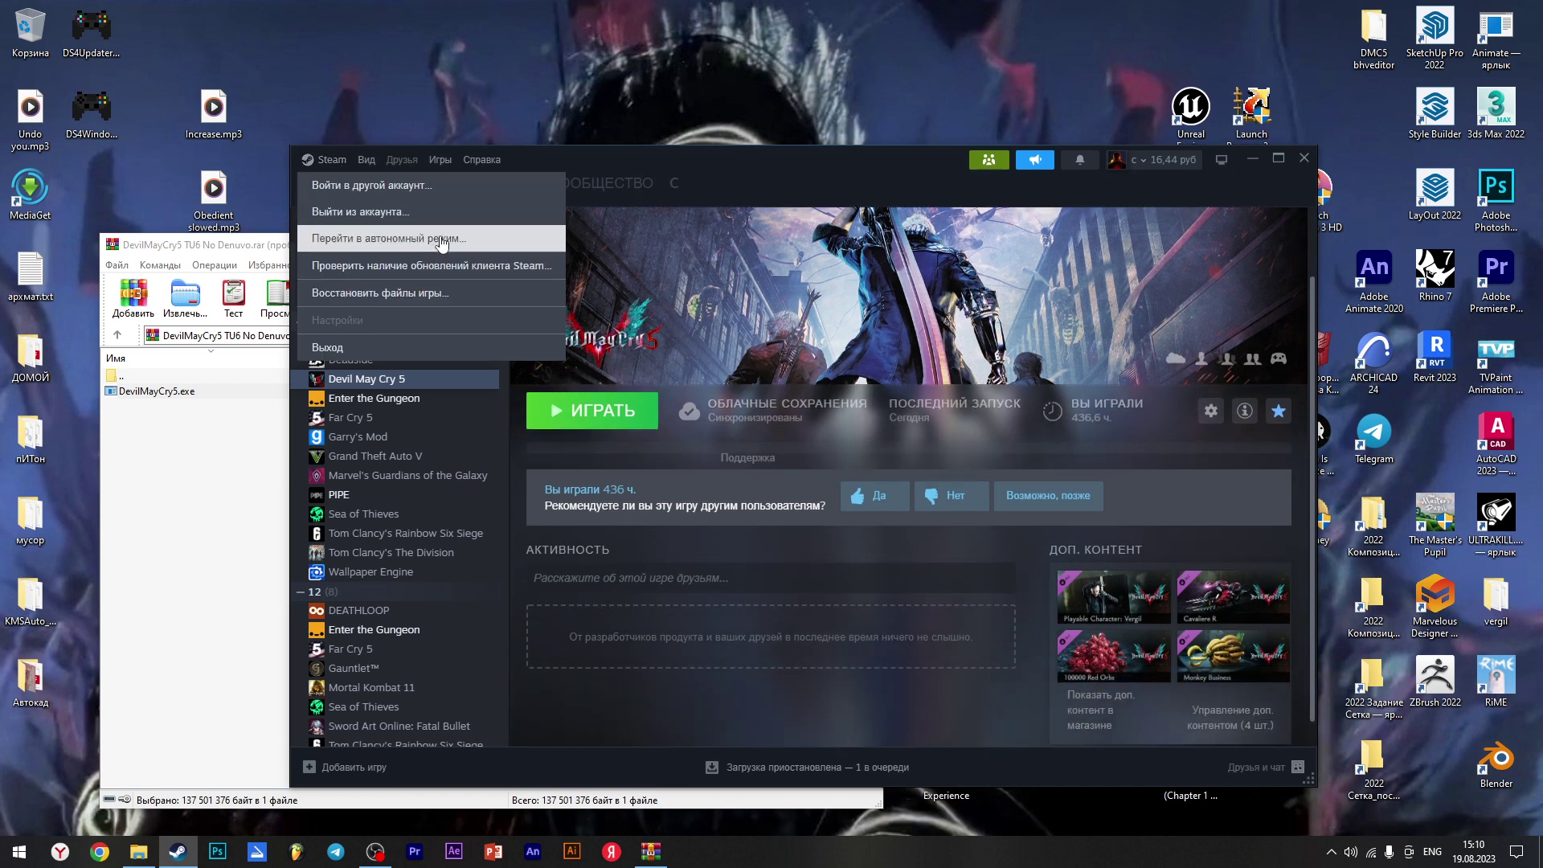
pyautogui.click(336, 161)
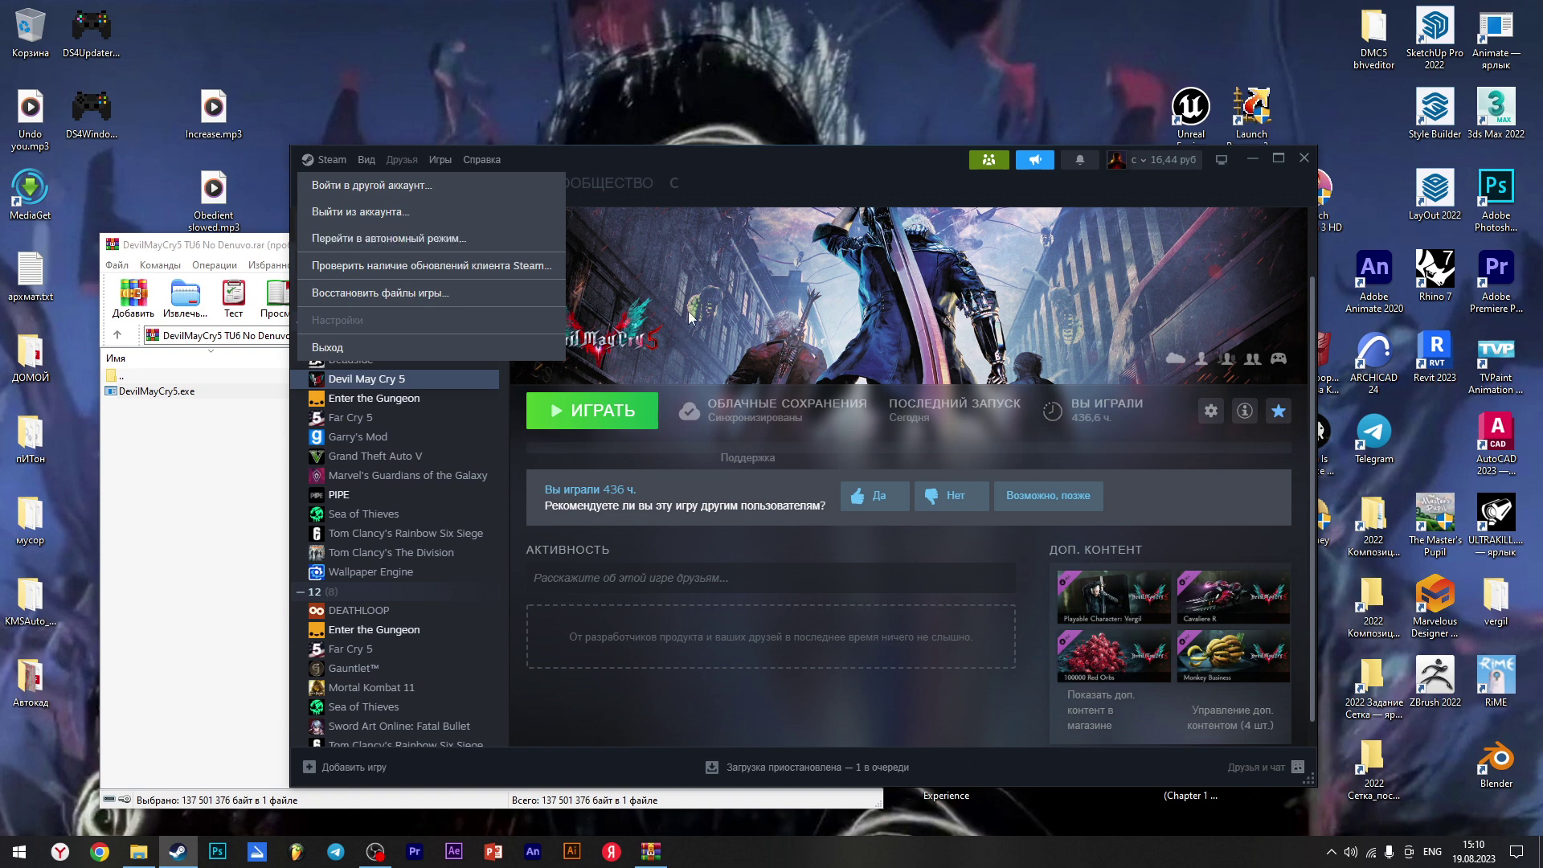
pyautogui.click(1252, 162)
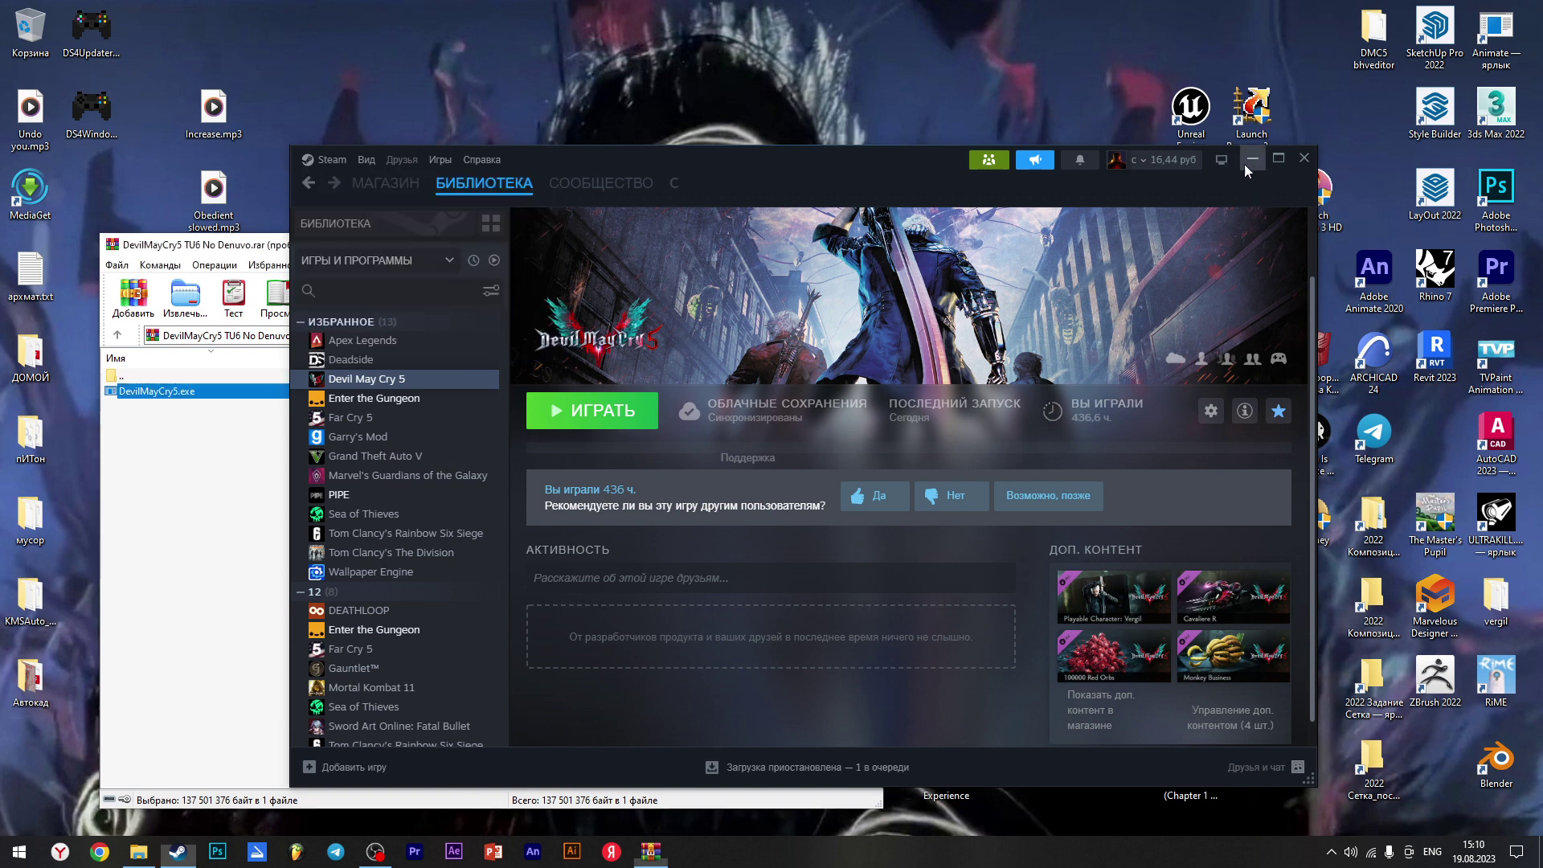
pyautogui.click(1252, 161)
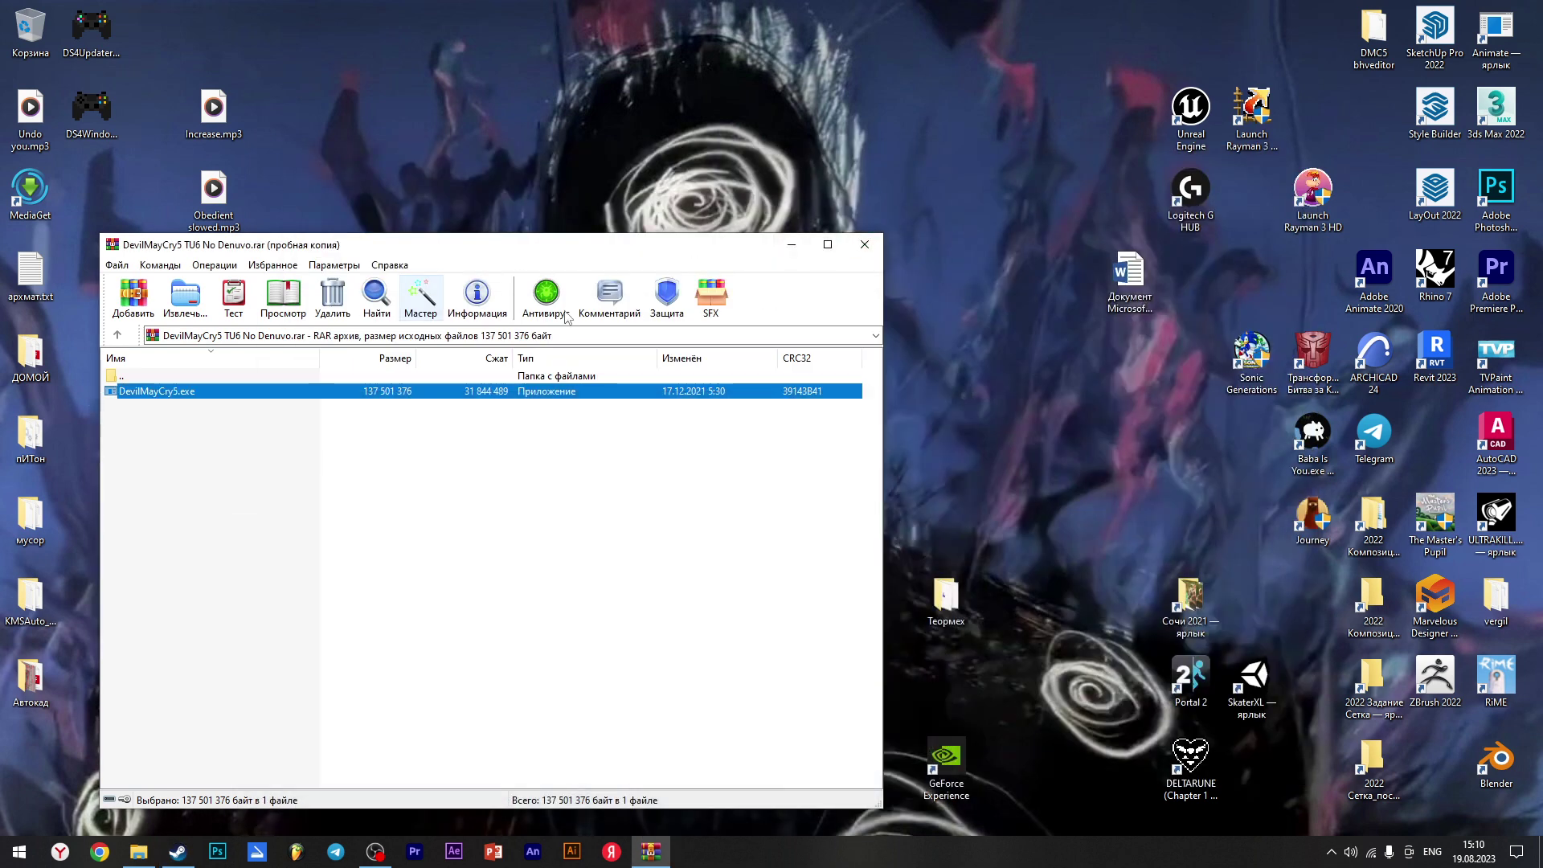
pyautogui.click(792, 244)
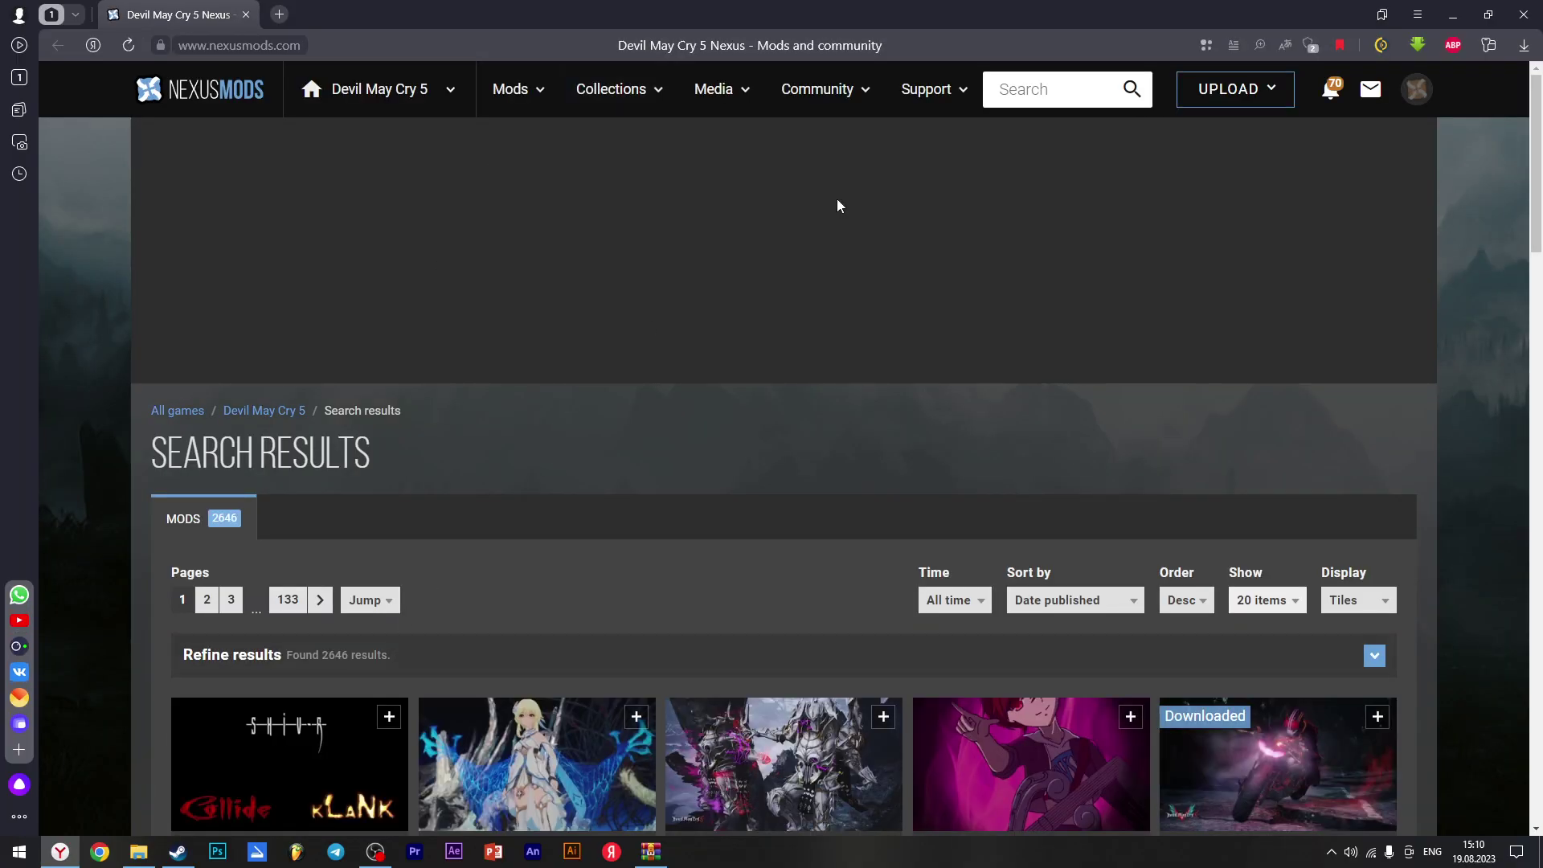
# Search the Devil May Cry 5 mods on Nexus Mods for "fluf" and open the Fluffy Manager 5000 main files
pyautogui.click(1017, 88)
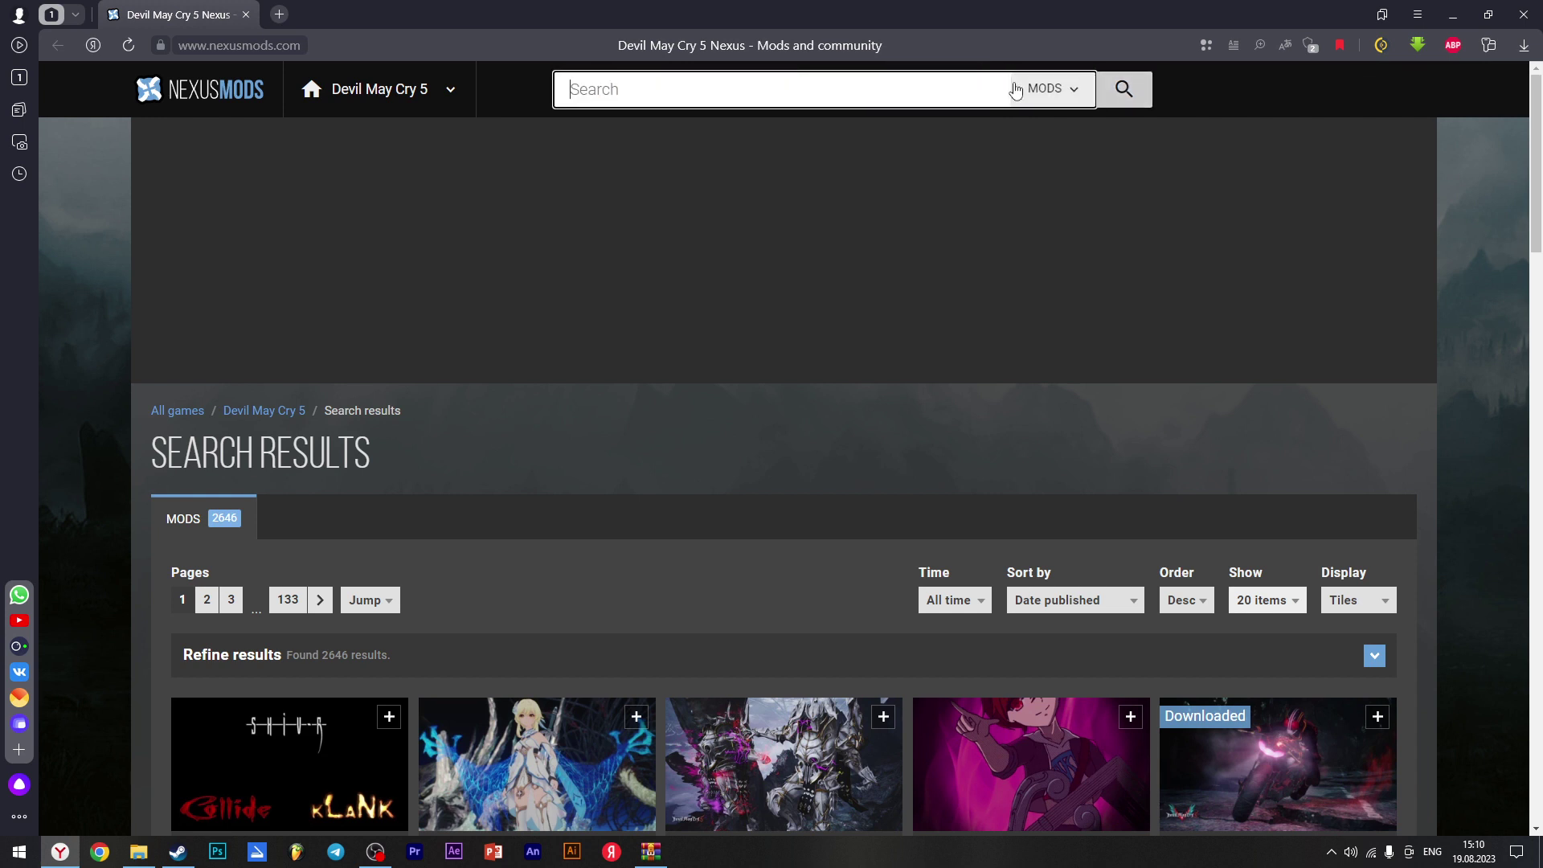
pyautogui.write('fluf')
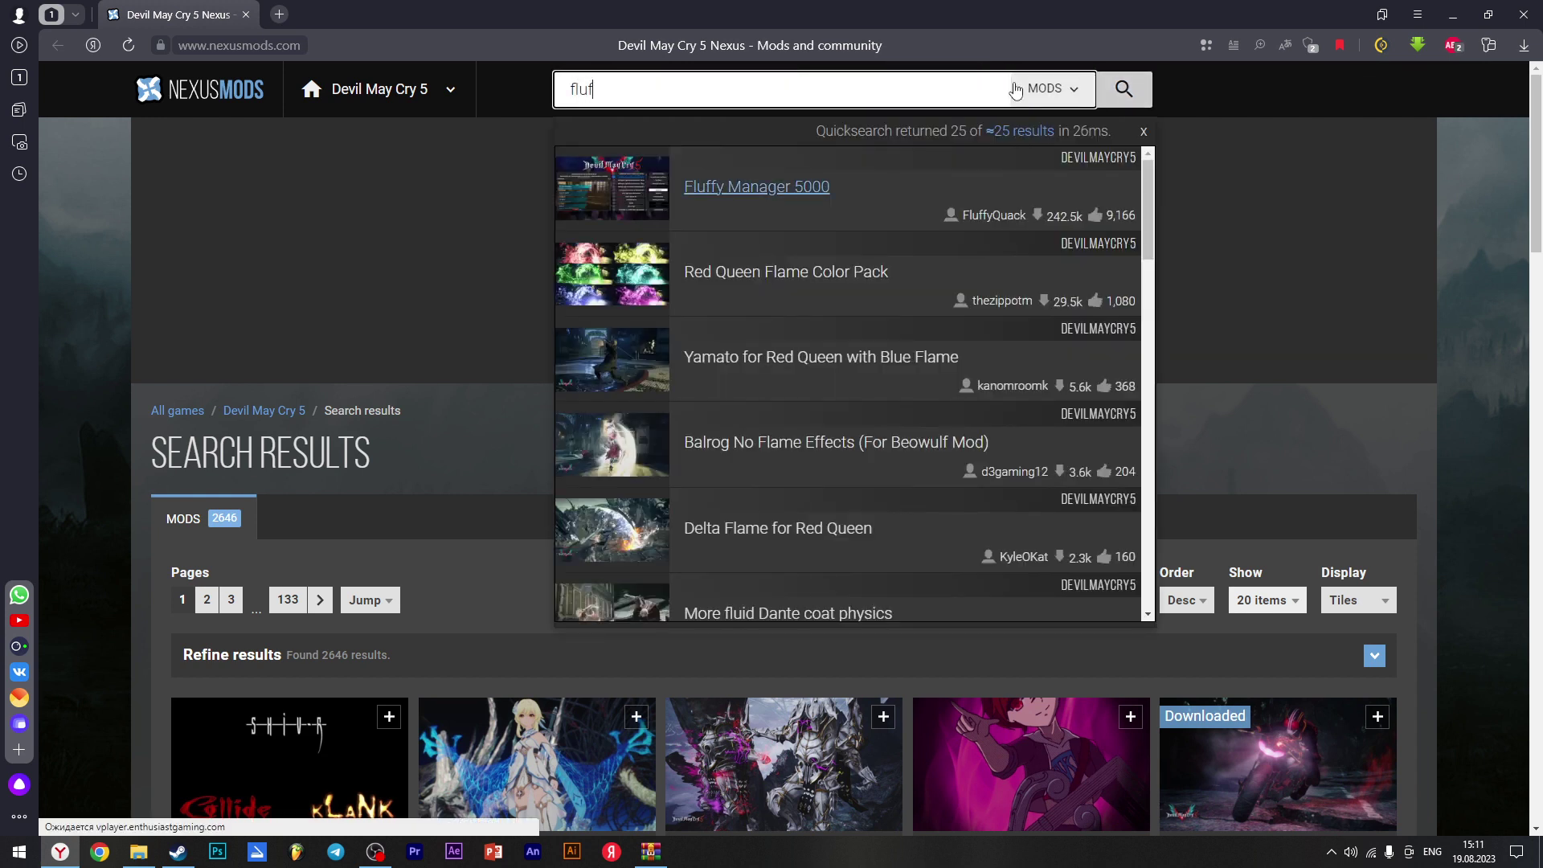
pyautogui.click(763, 186)
pyautogui.scroll(-10, 523, 427)
pyautogui.click(267, 314)
pyautogui.scroll(-2, 548, 441)
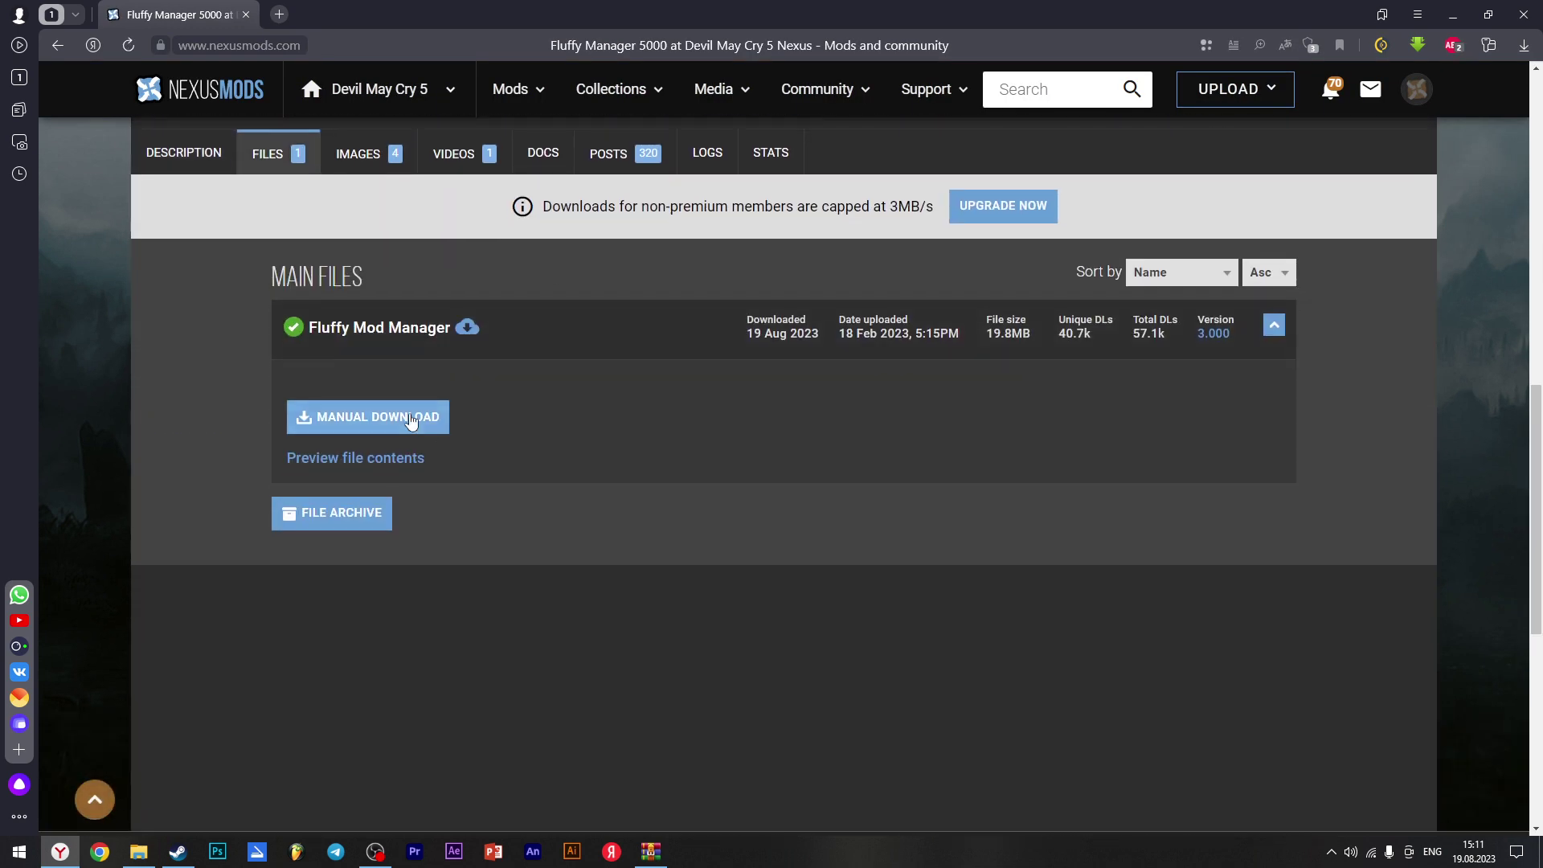
# Download the Fluffy Mod Manager zip manually with the free slow download option
pyautogui.click(368, 413)
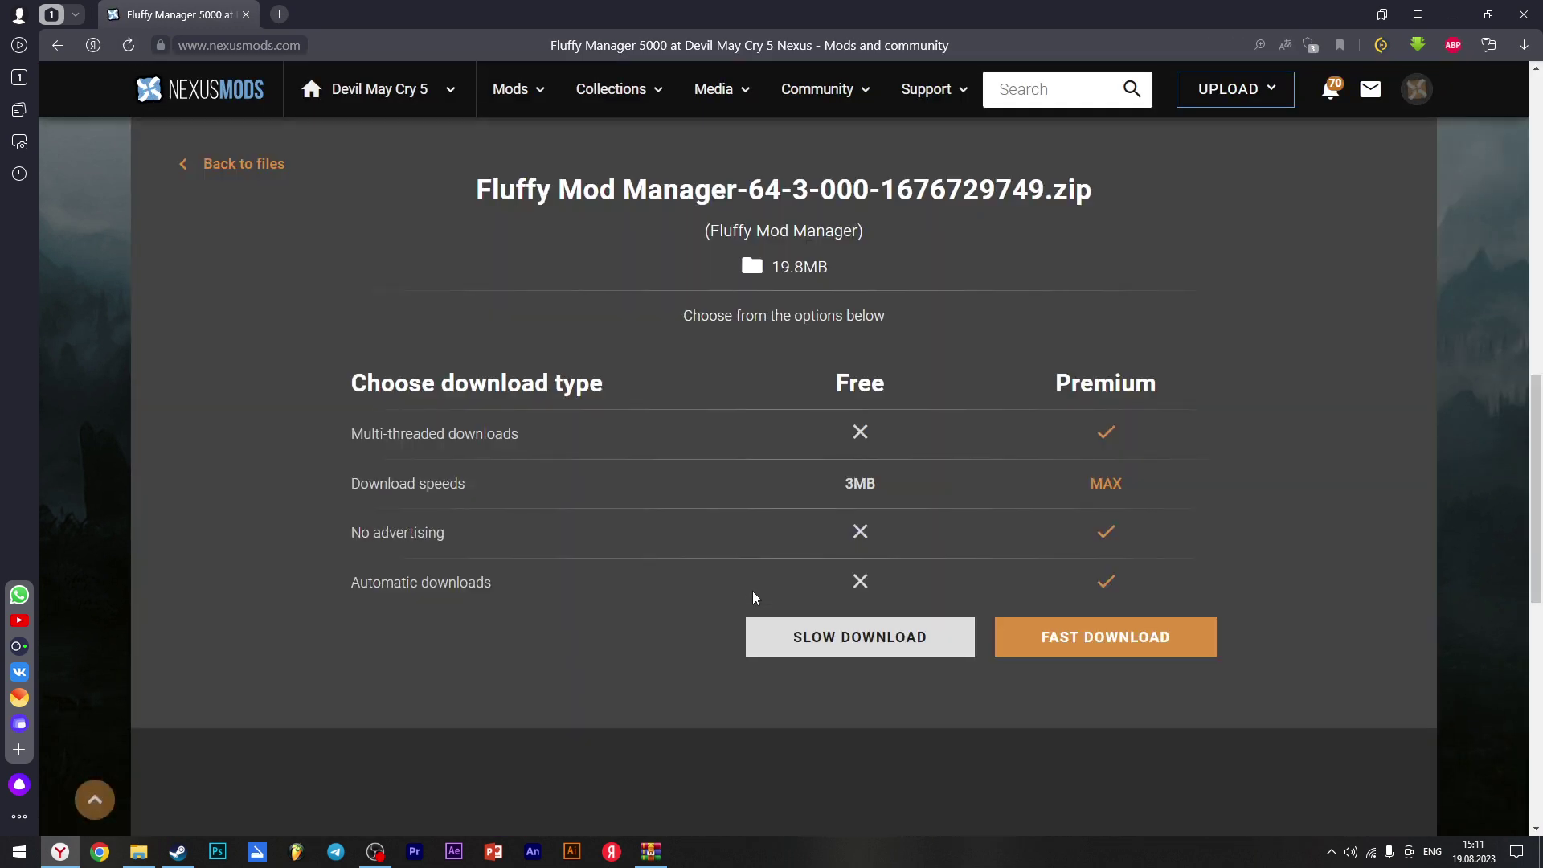
pyautogui.click(803, 637)
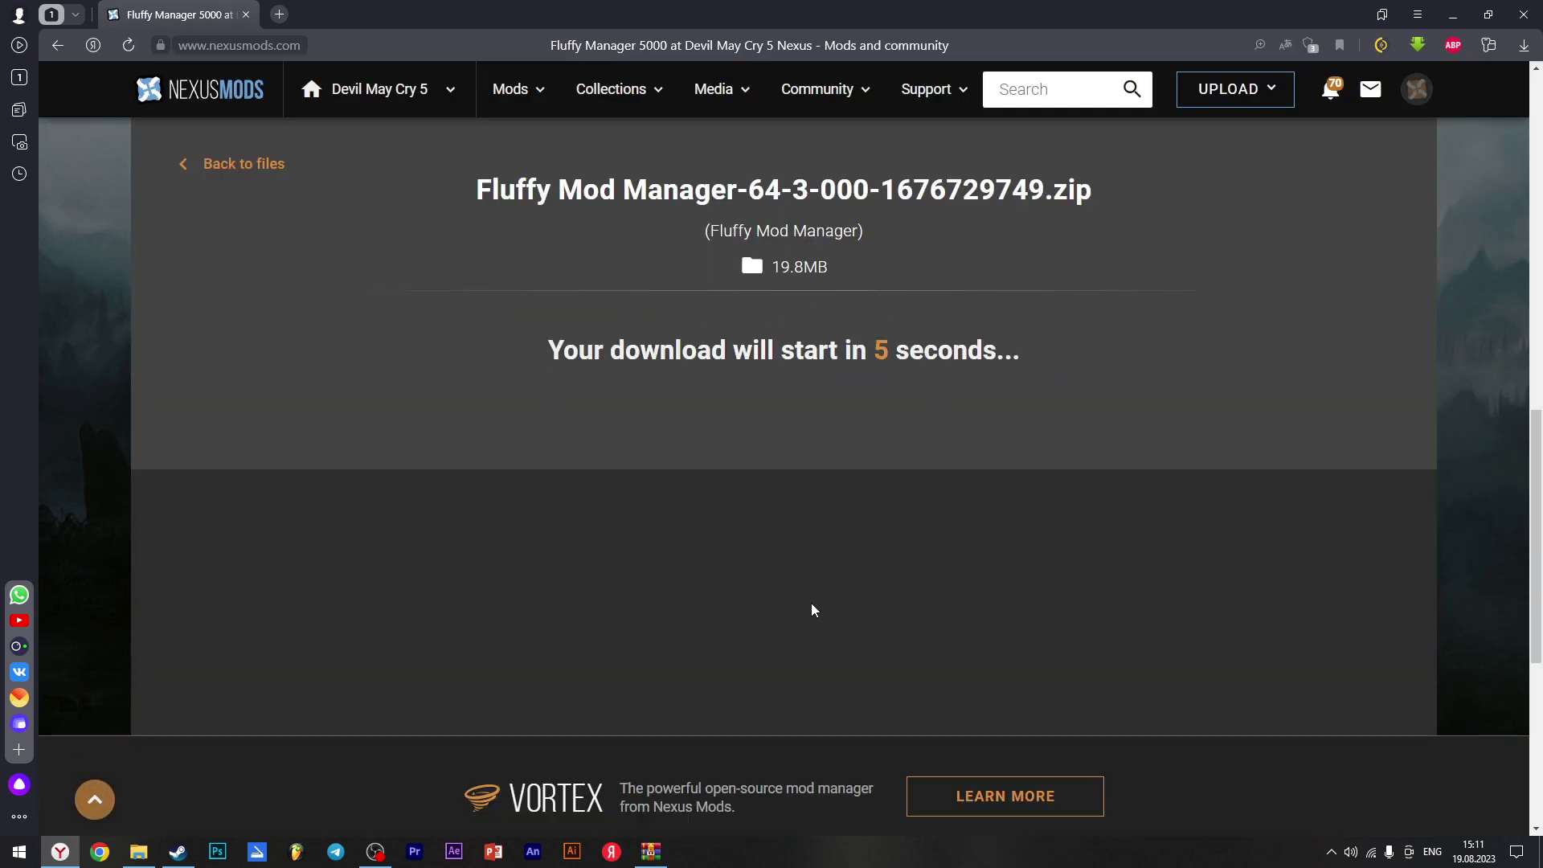
pyautogui.moveTo(1053, 356); pyautogui.dragTo(662, 351)
pyautogui.moveTo(547, 350); pyautogui.dragTo(1051, 342)
pyautogui.click(973, 344)
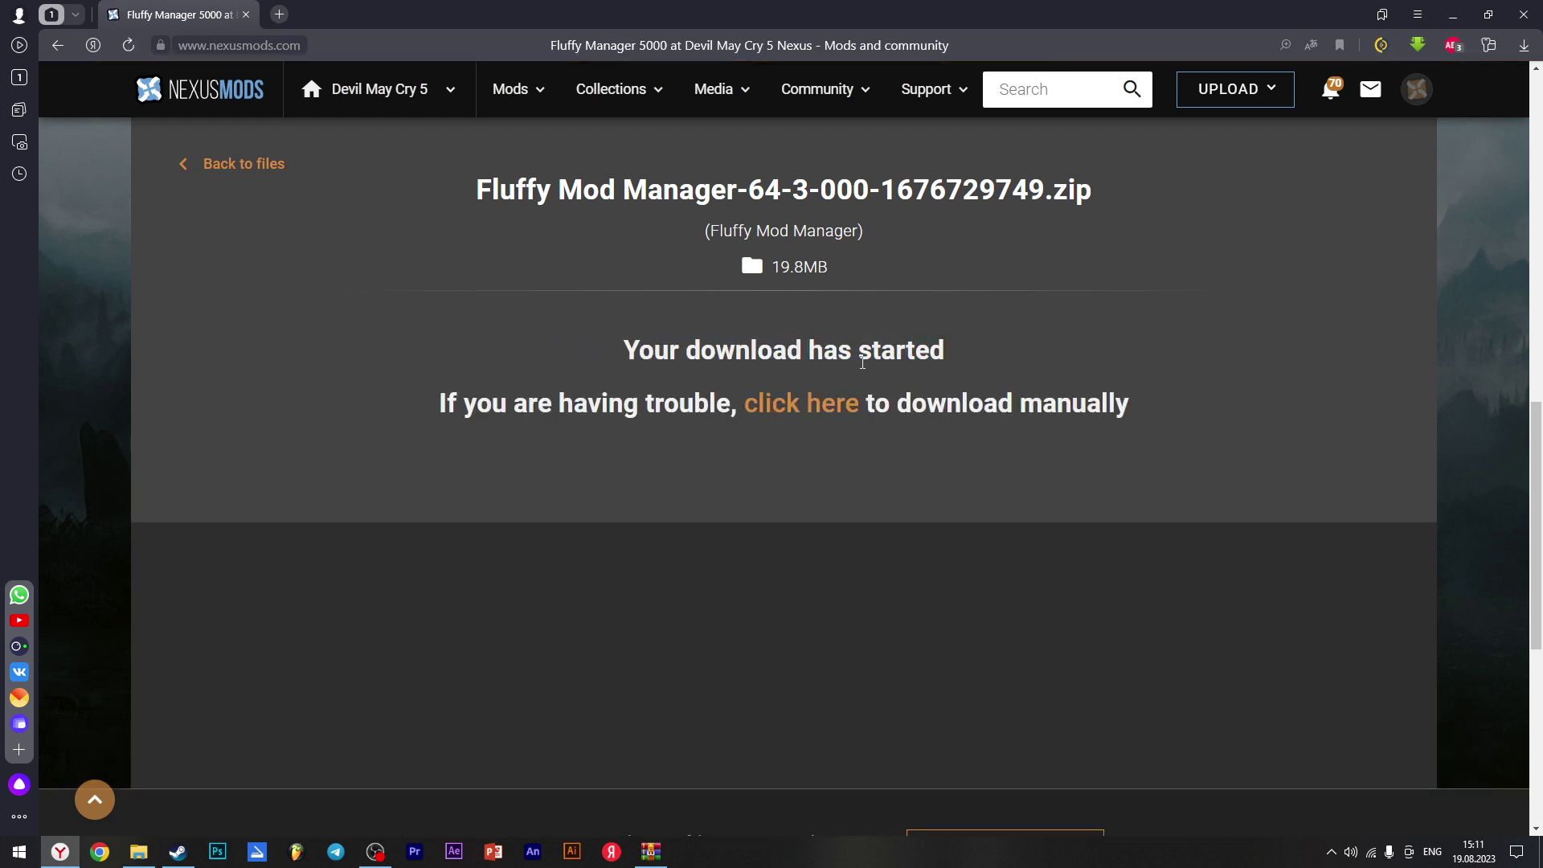
pyautogui.click(751, 402)
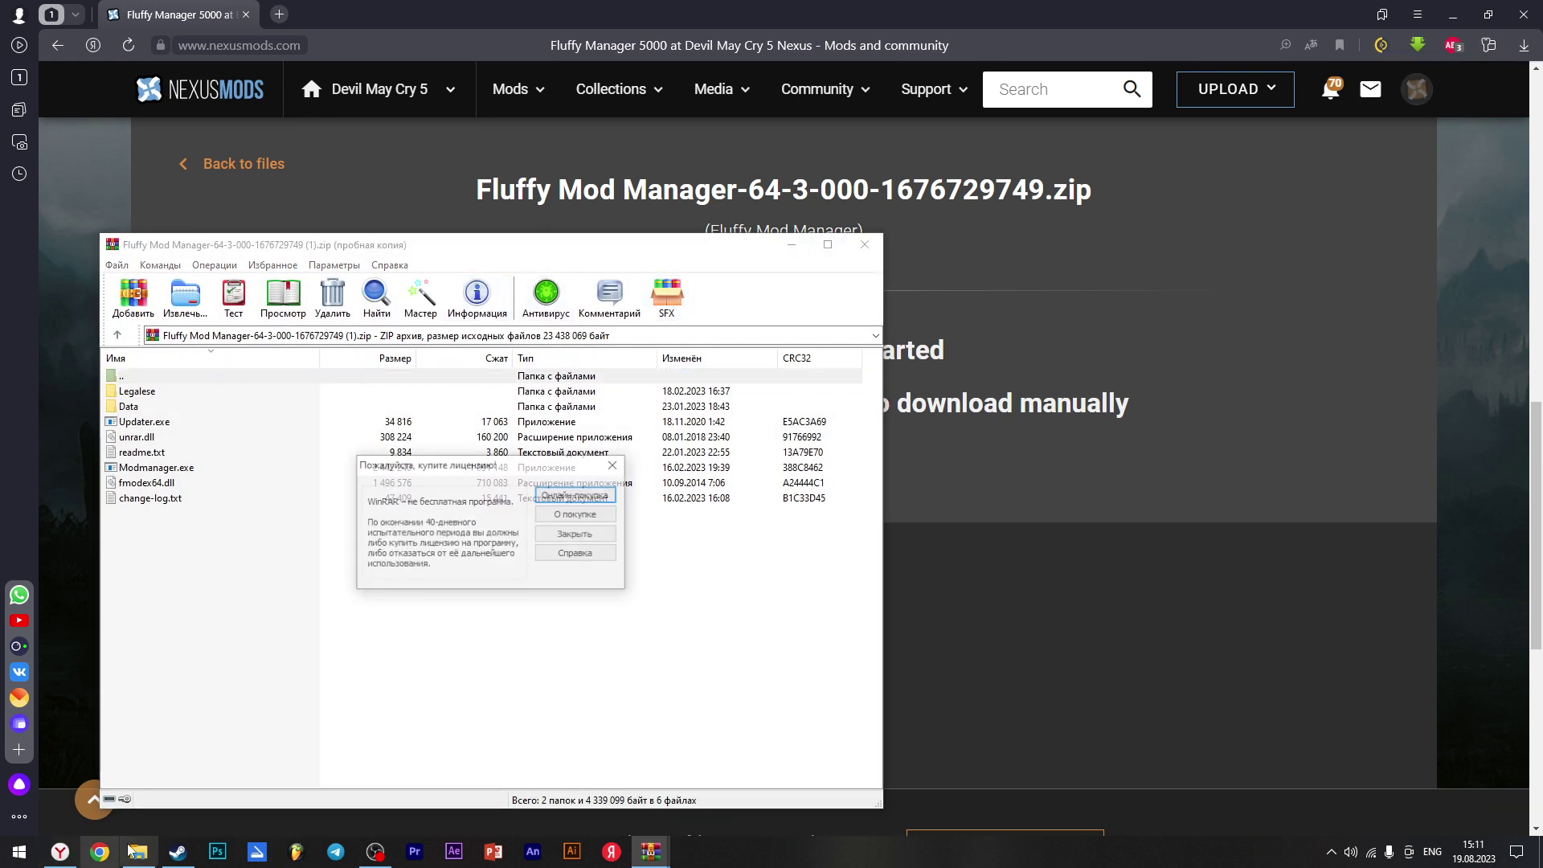
# Switch to File Explorer, create a folder named "Mod manager 4" on drive D: and open it
pyautogui.click(131, 850)
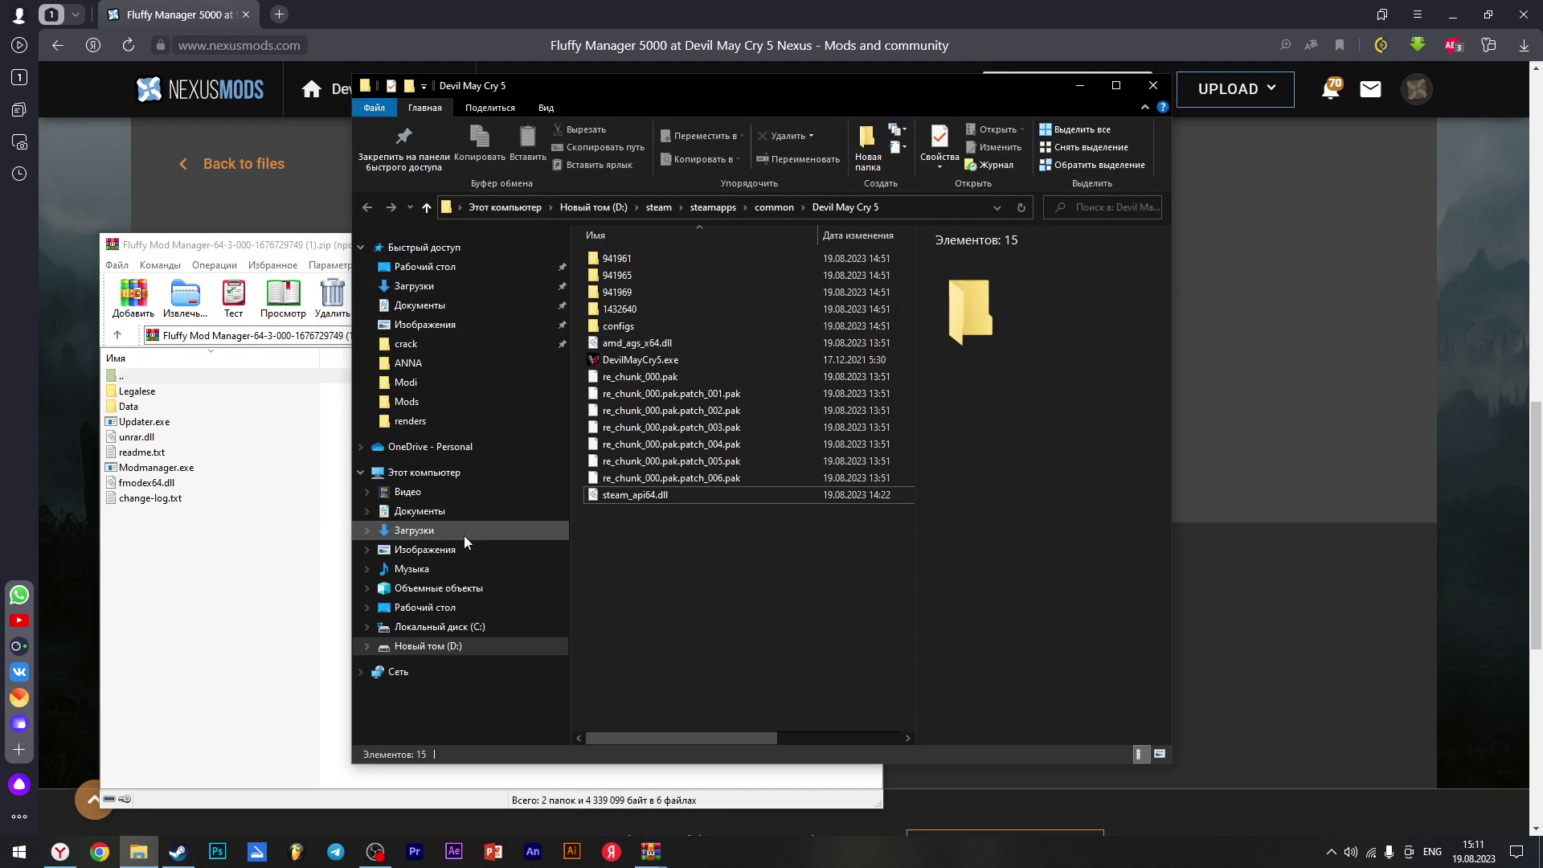
pyautogui.click(427, 646)
pyautogui.scroll(-10, 724, 522)
pyautogui.rightClick(754, 644)
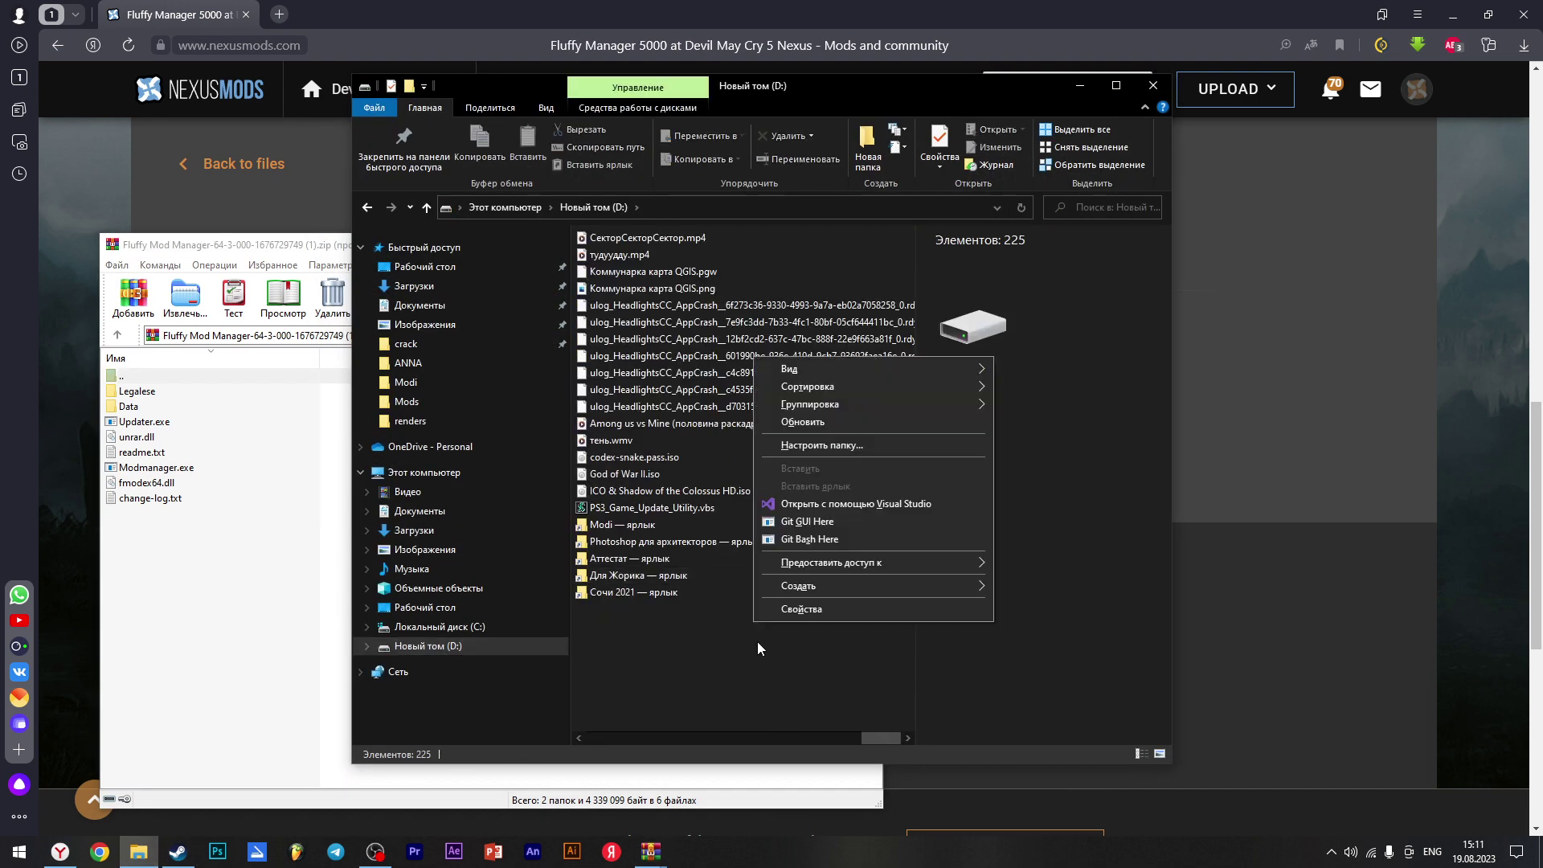
pyautogui.moveTo(960, 581)
pyautogui.click(1011, 583)
pyautogui.write('Mod manager 4')
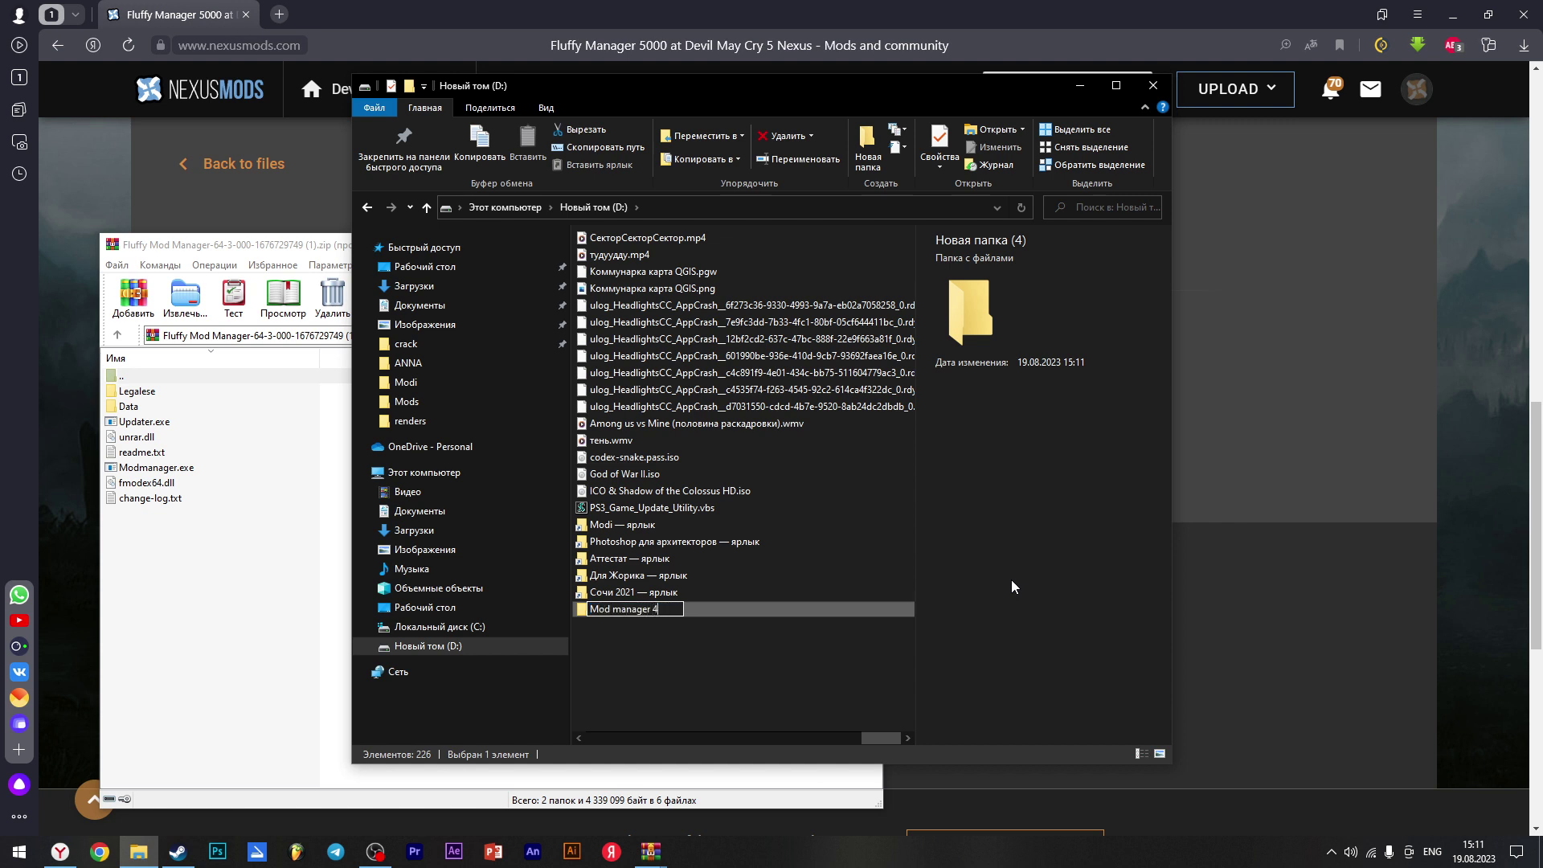
pyautogui.press('Return')
pyautogui.doubleClick(666, 609)
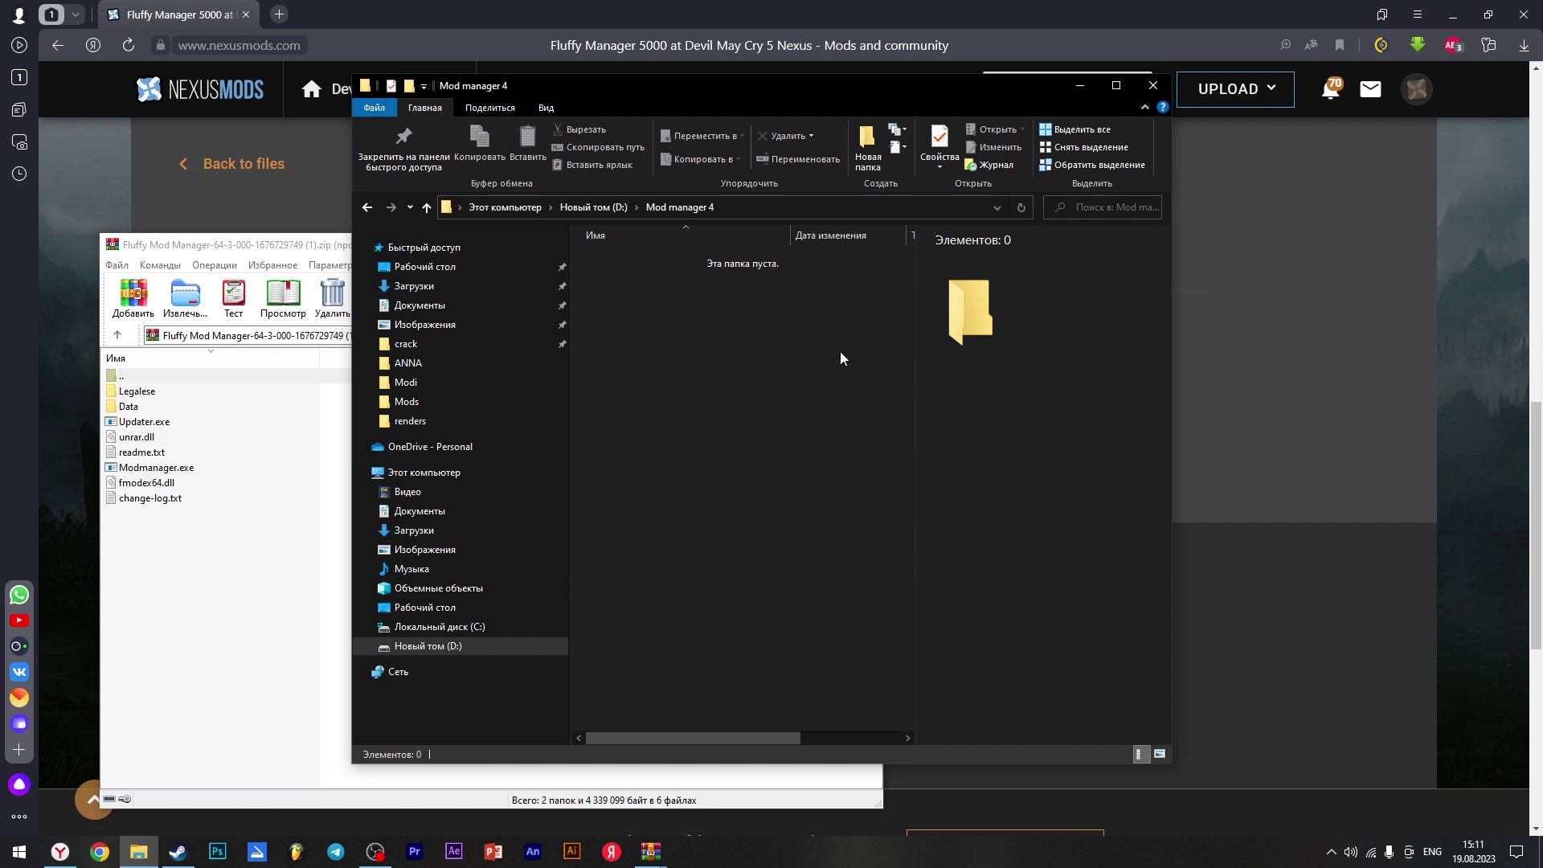
# Create a shortcut to the Mod manager 4 folder on drive D: and move it onto the desktop
pyautogui.click(381, 200)
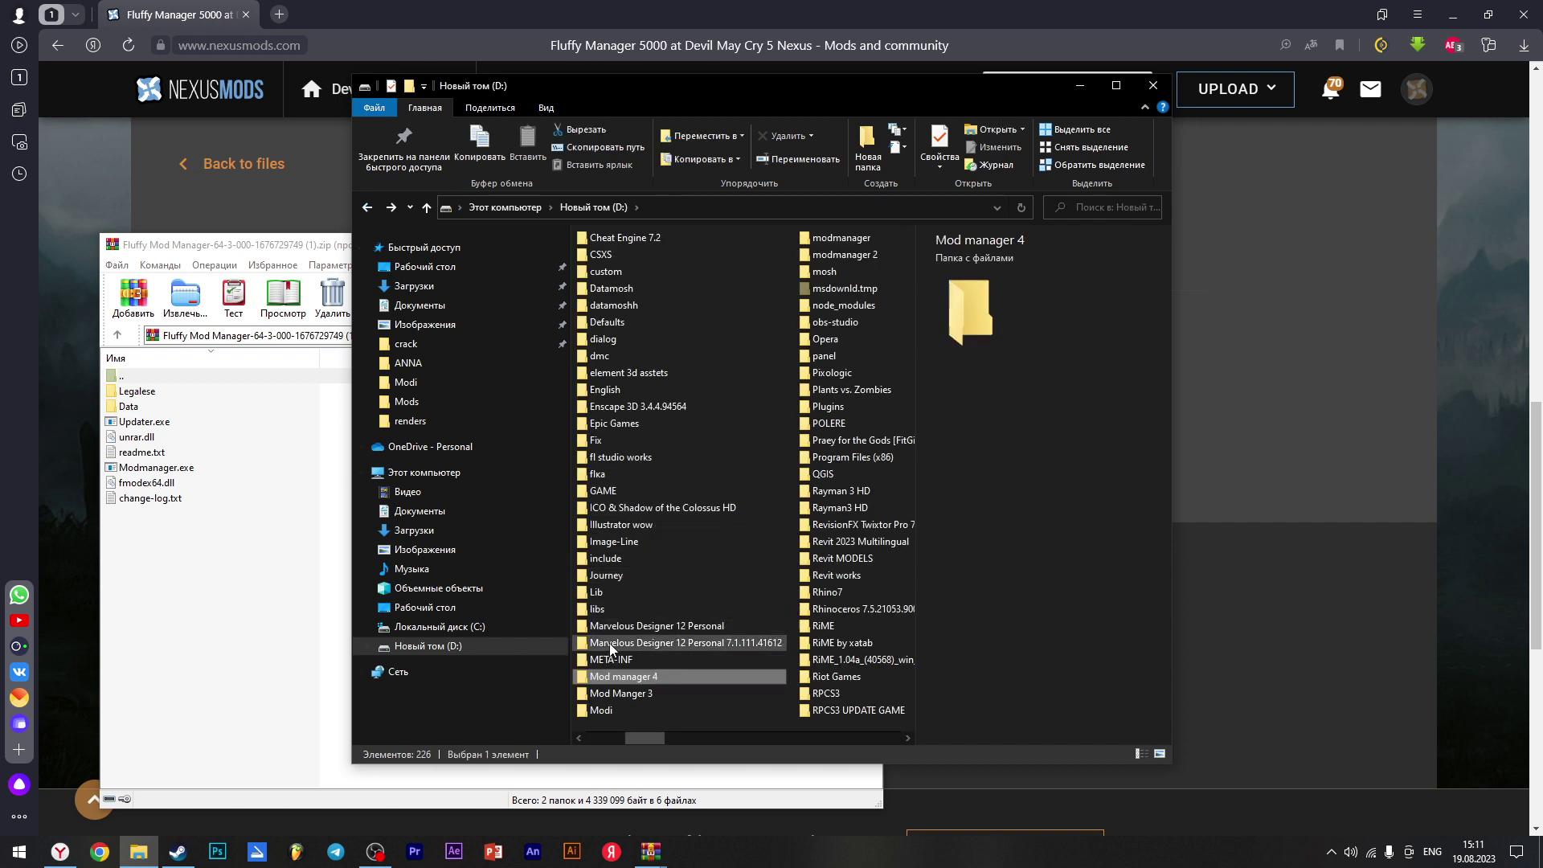
pyautogui.rightClick(659, 676)
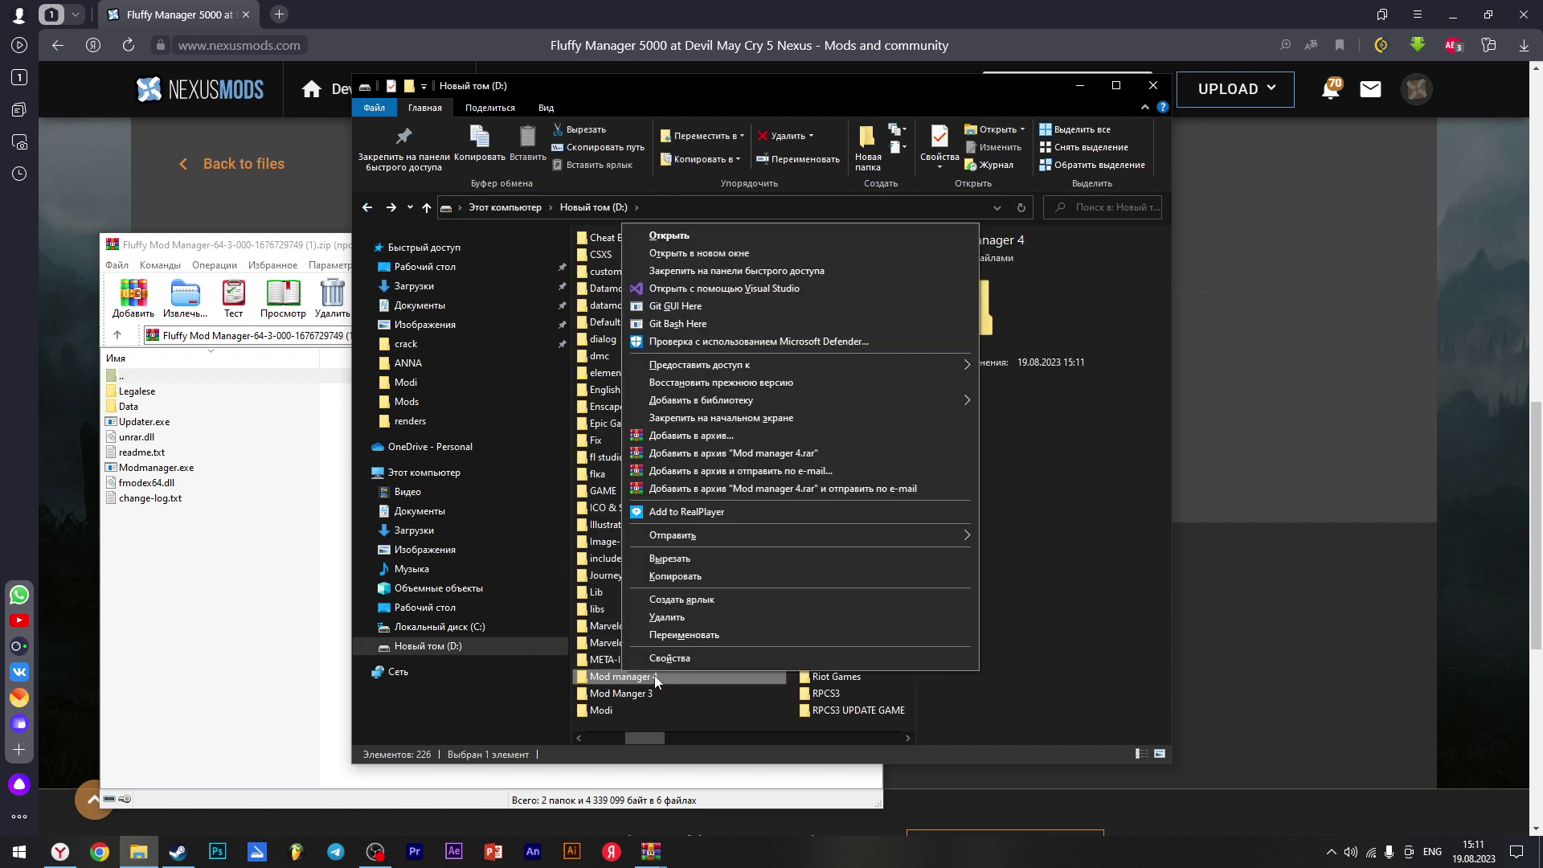
pyautogui.click(699, 609)
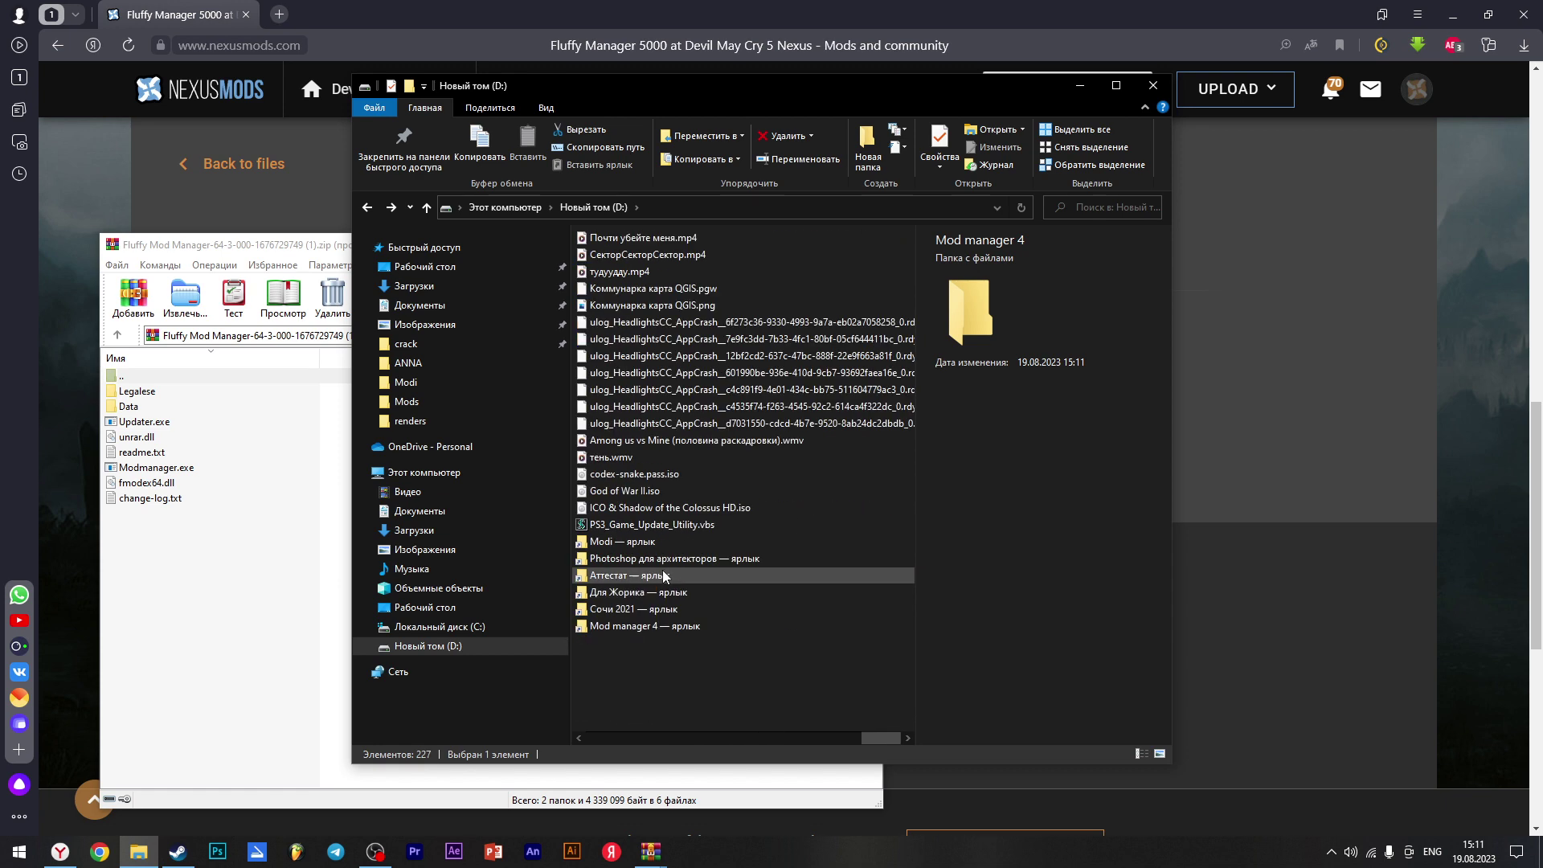
pyautogui.moveTo(635, 625); pyautogui.dragTo(516, 353)
pyautogui.press('super+d')
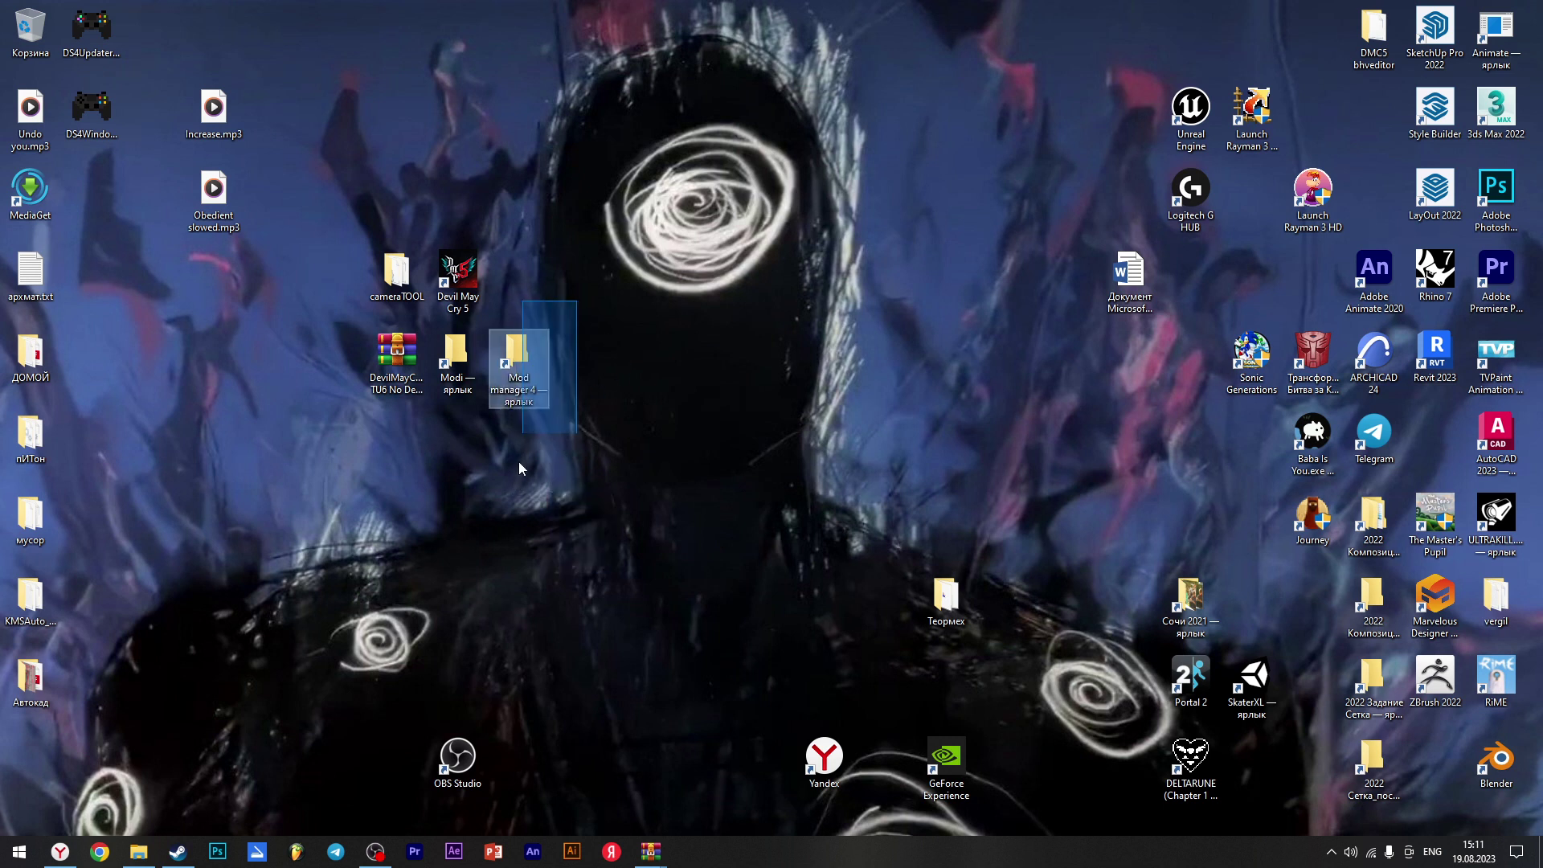
pyautogui.click(630, 330)
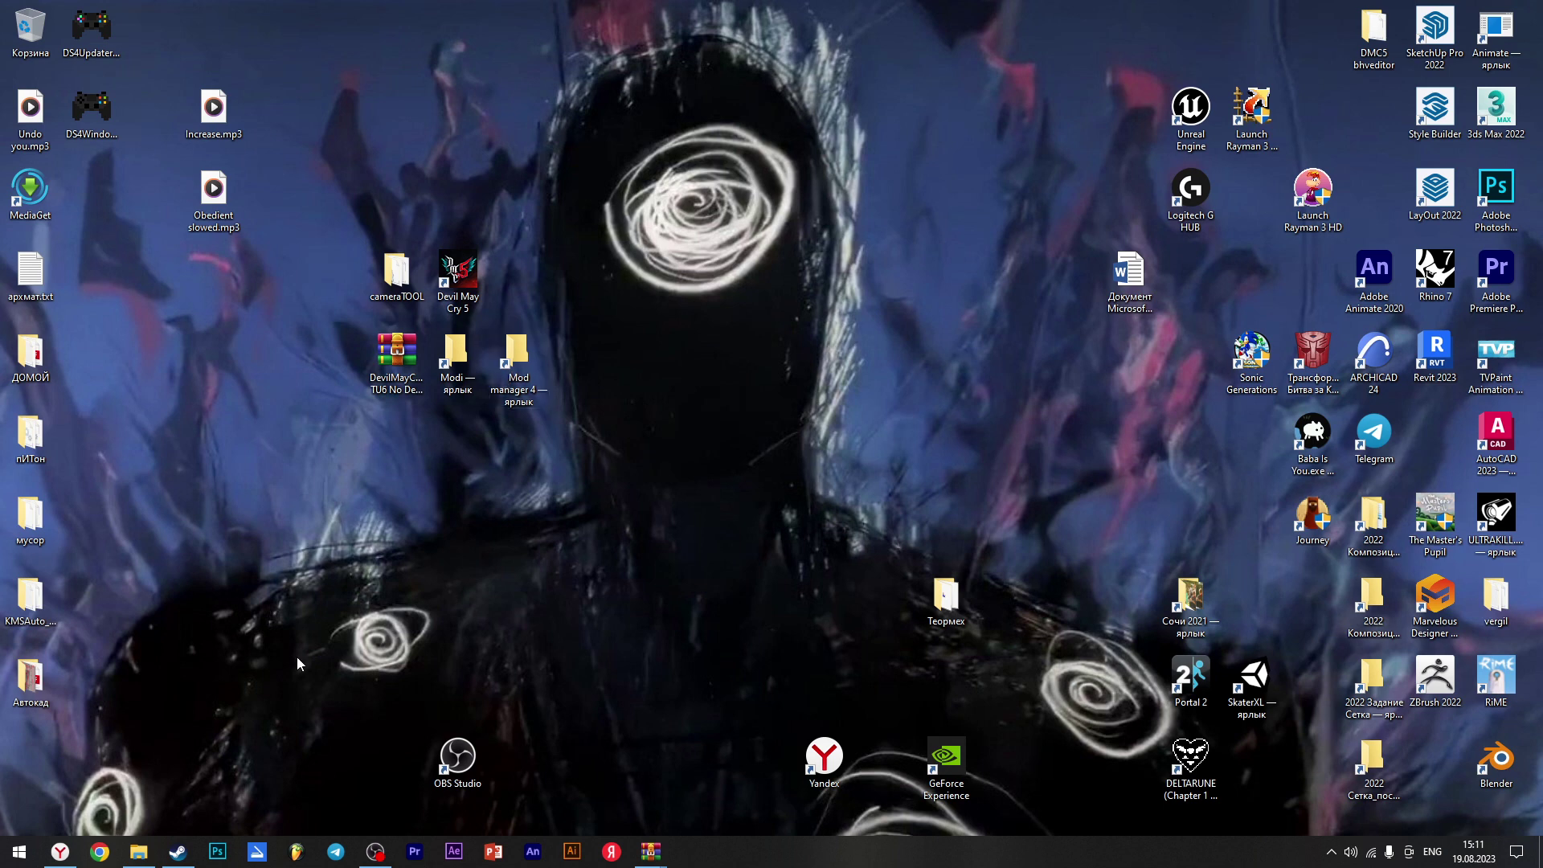
pyautogui.doubleClick(512, 359)
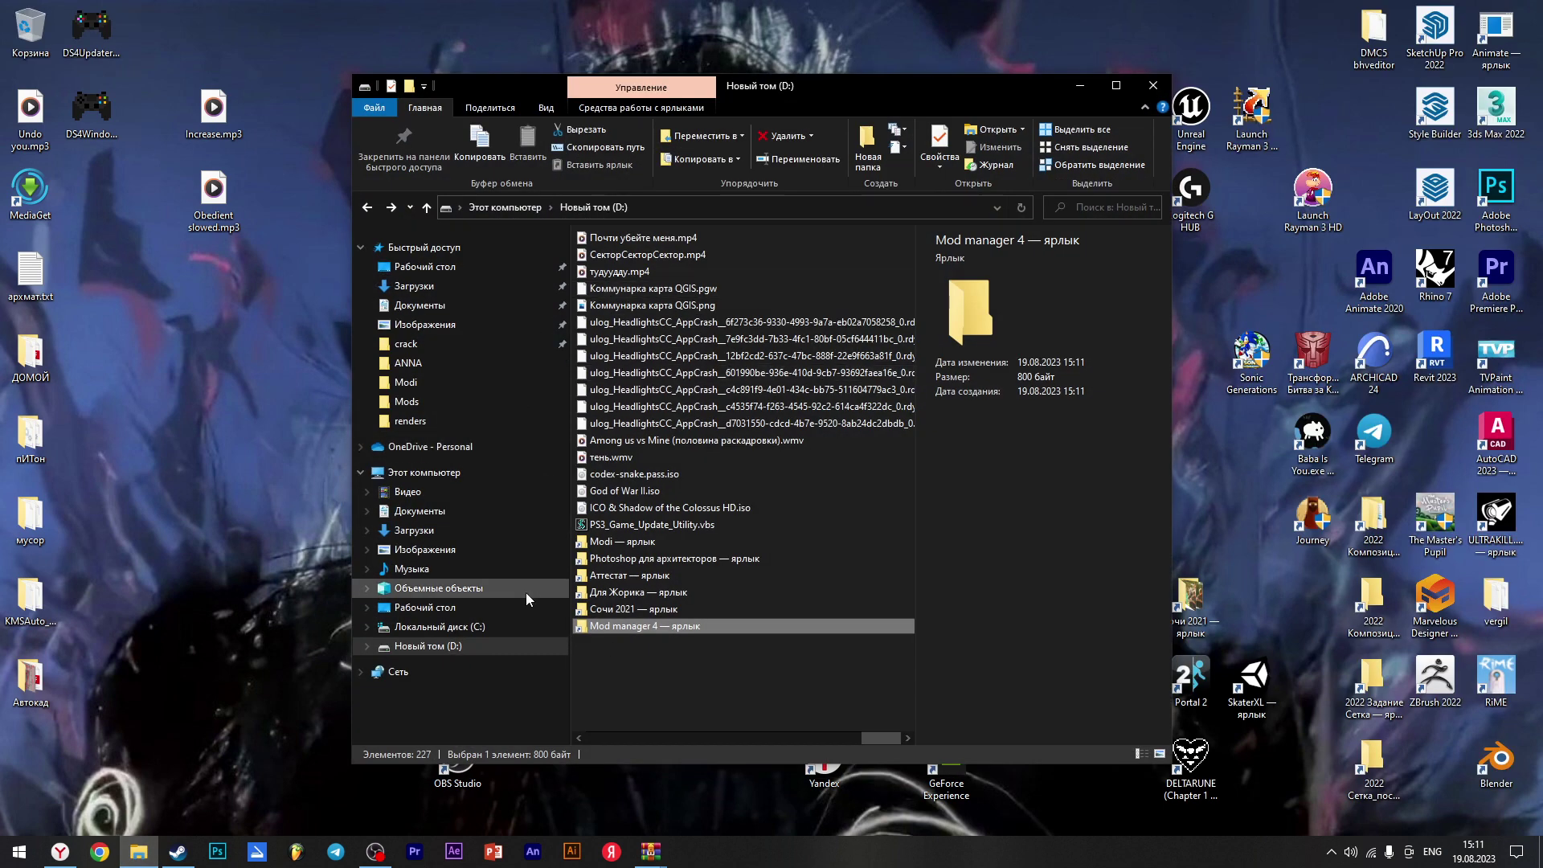
pyautogui.moveTo(569, 108); pyautogui.dragTo(812, 349)
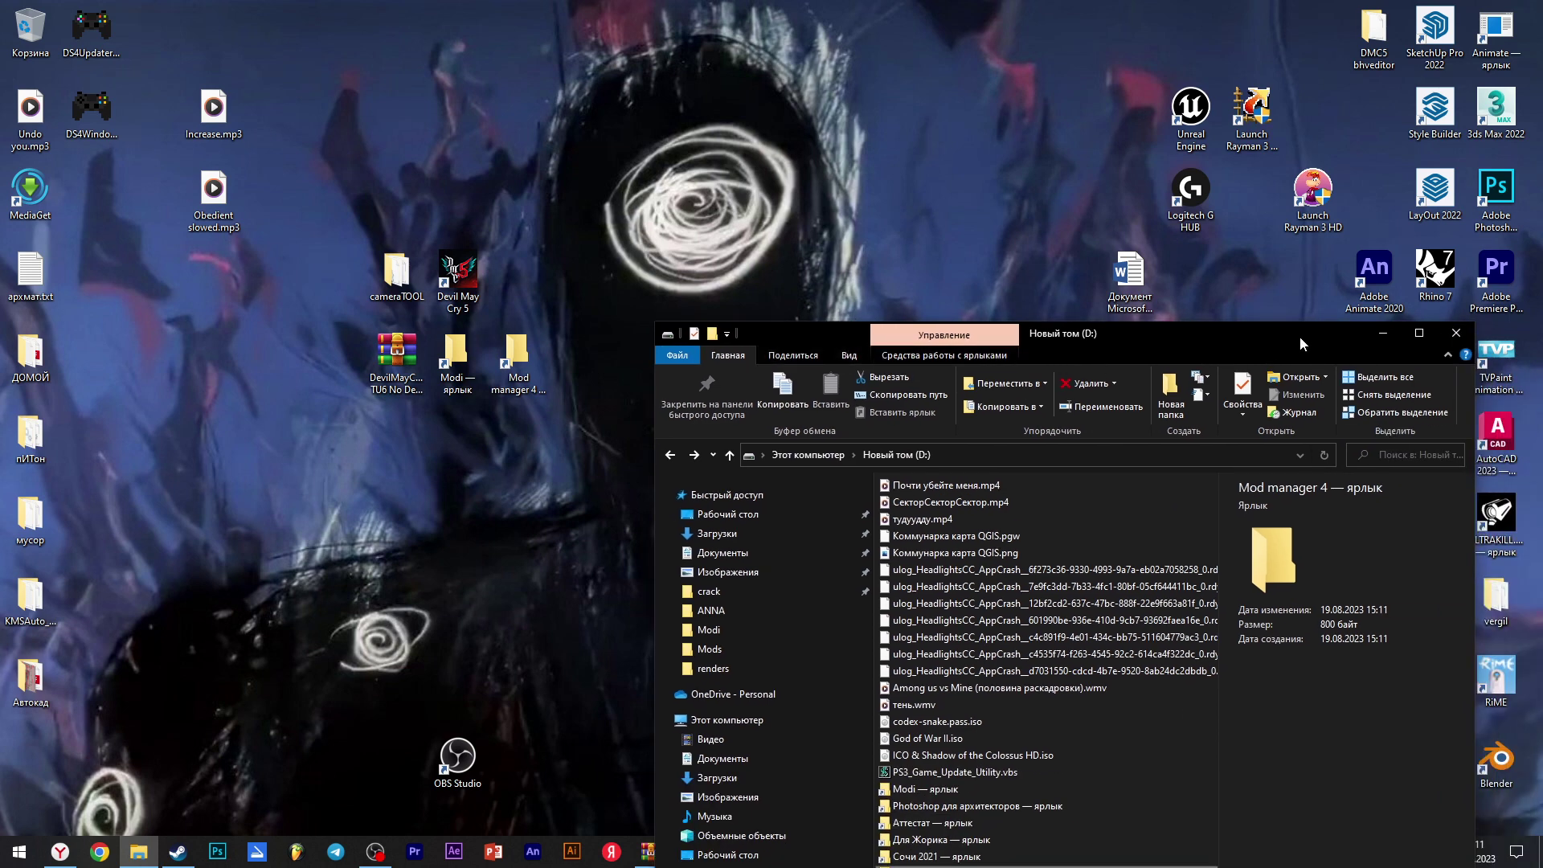
pyautogui.moveTo(1261, 336); pyautogui.dragTo(1112, 292)
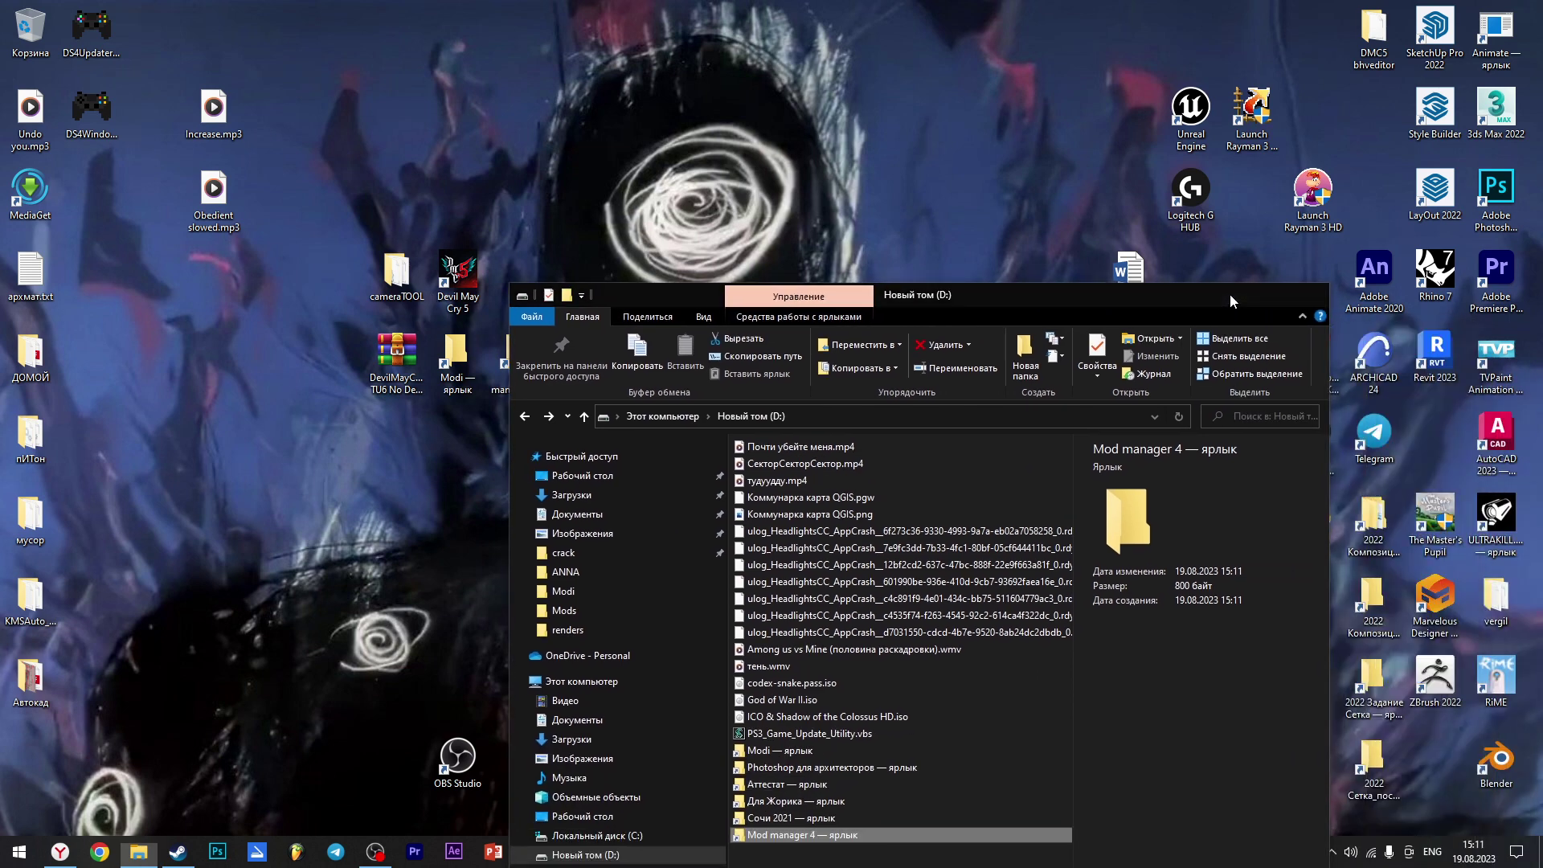
pyautogui.click(1229, 296)
pyautogui.click(60, 850)
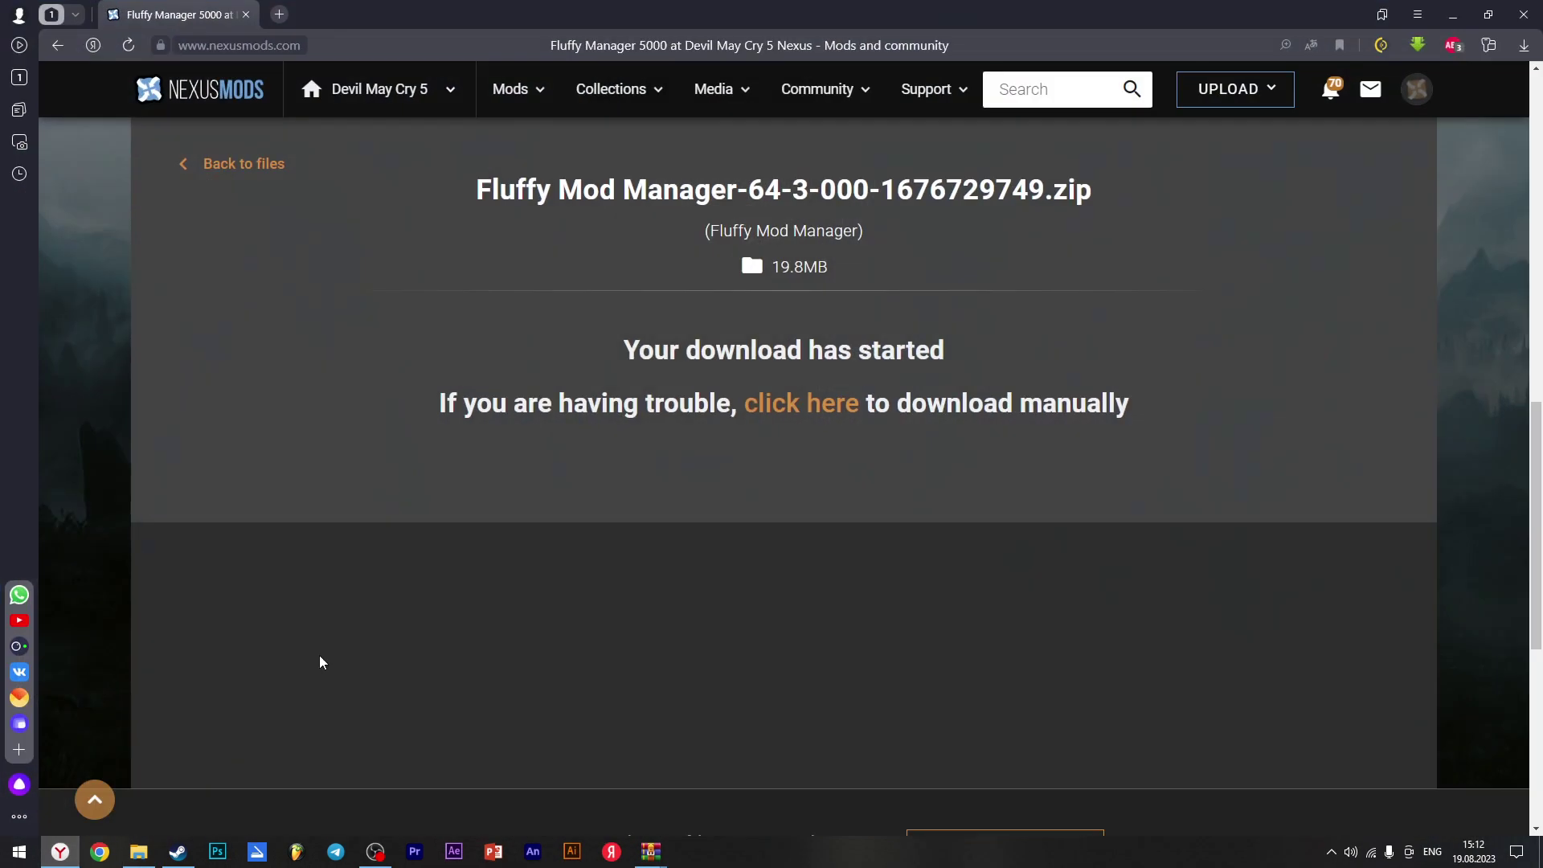
pyautogui.click(139, 851)
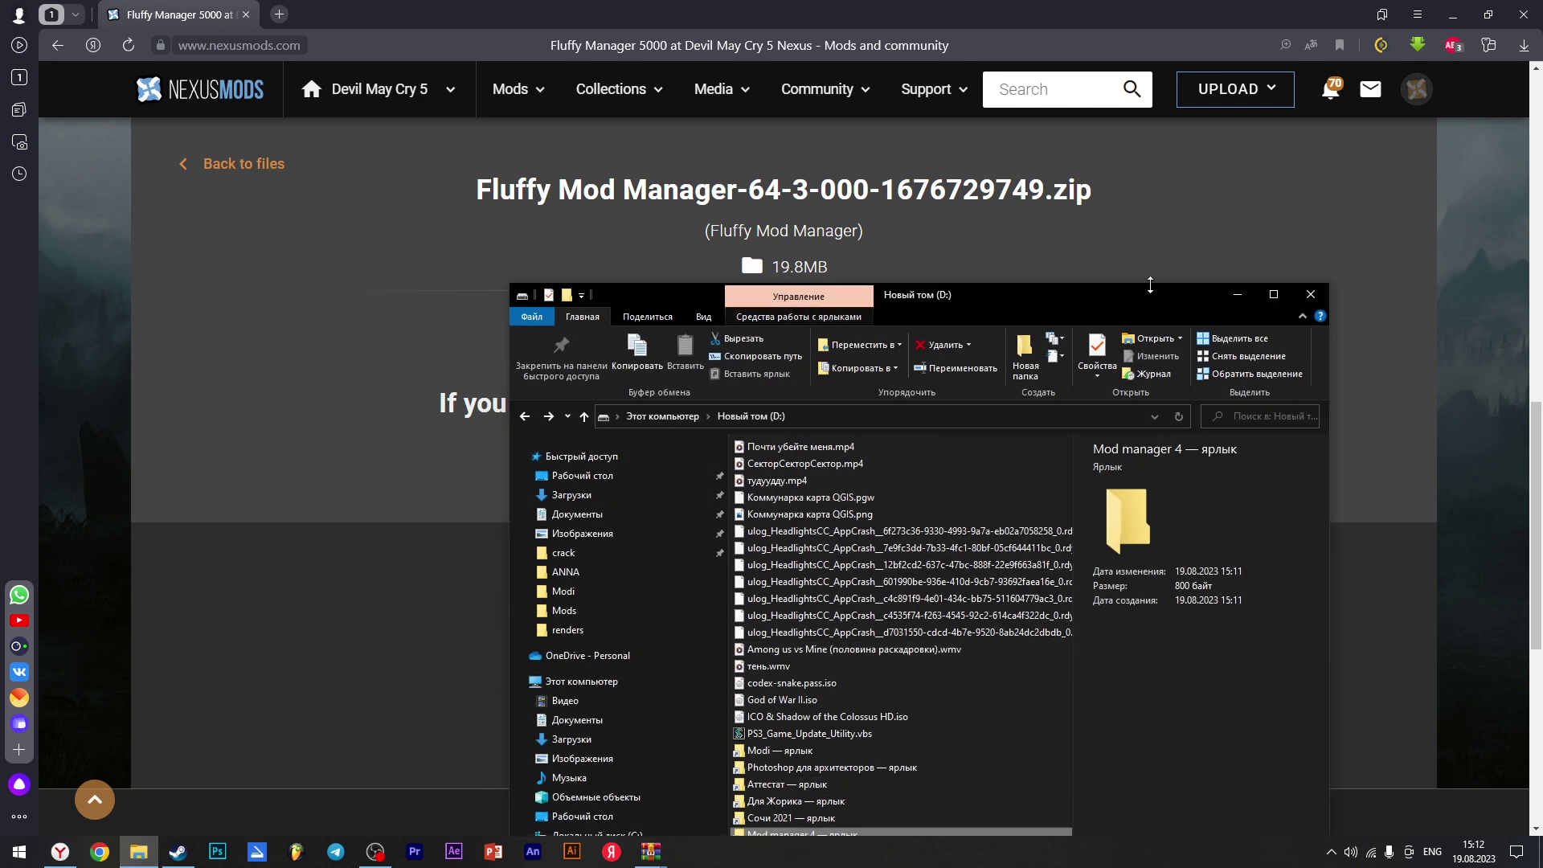
# Open the Mod manager 4 folder from its desktop shortcut and extract everything in the Fluffy Mod Manager archive into it
pyautogui.press('super+d')
pyautogui.doubleClick(523, 357)
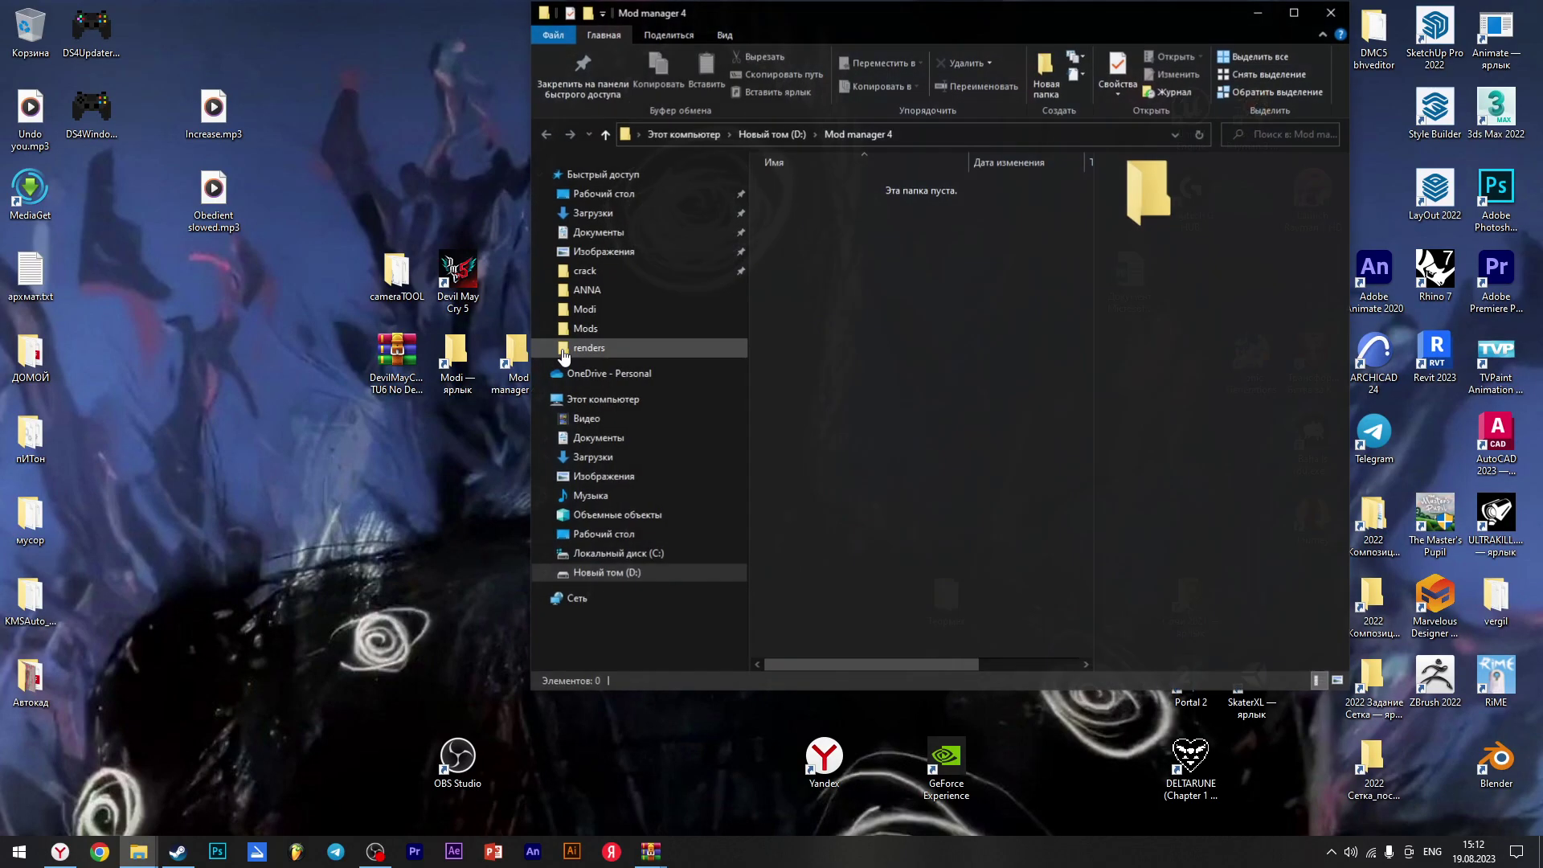
pyautogui.hotkey('alt', 'Tab')
pyautogui.click(753, 398)
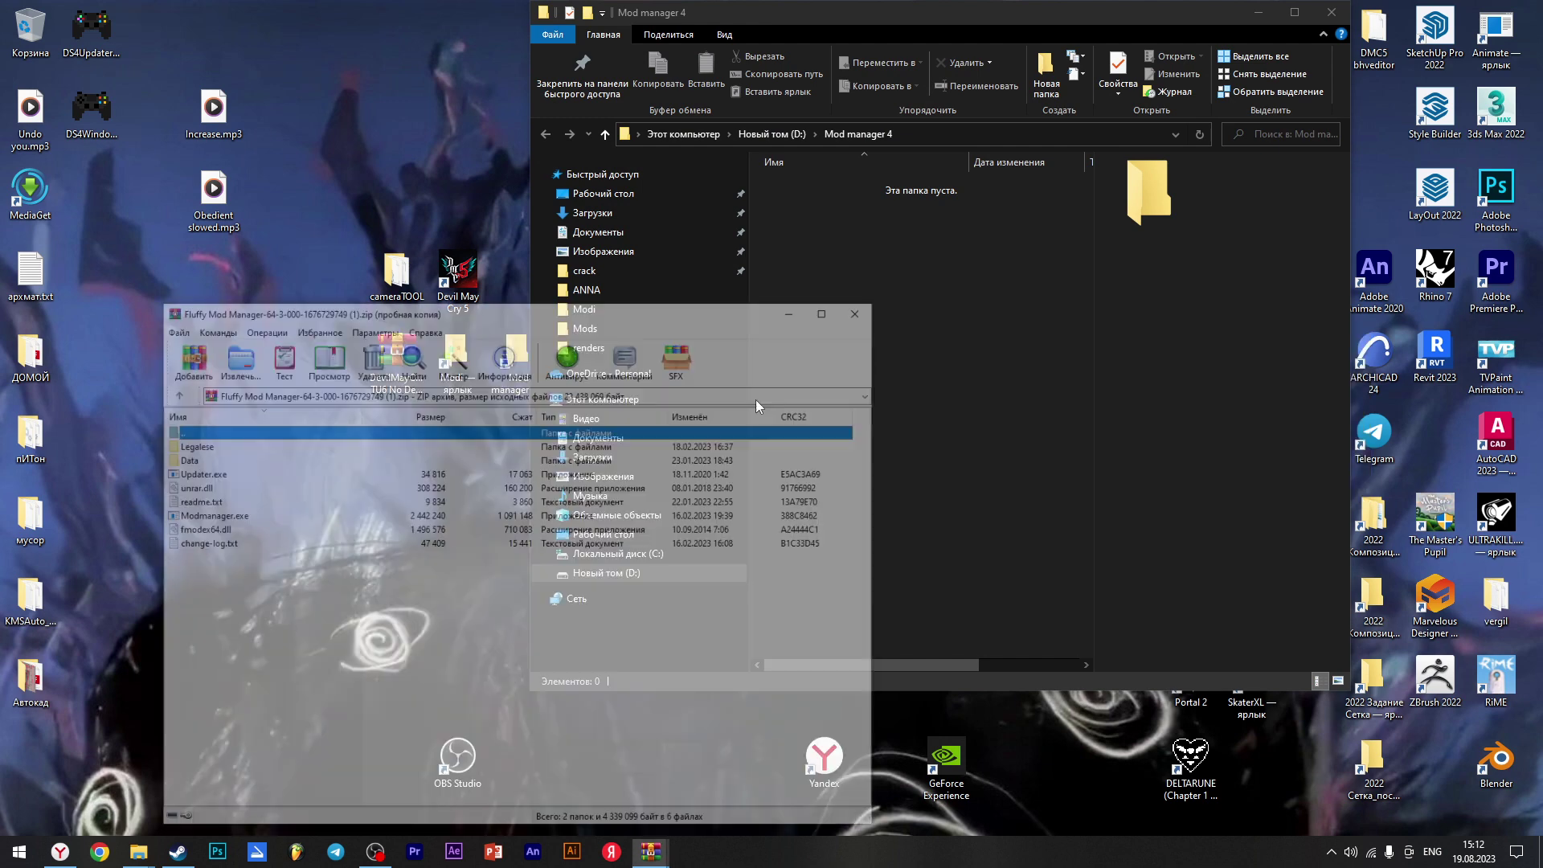
pyautogui.hotkey('ctrl', 'a')
pyautogui.moveTo(374, 374); pyautogui.dragTo(438, 579)
pyautogui.moveTo(438, 579); pyautogui.dragTo(317, 387)
pyautogui.moveTo(849, 344); pyautogui.dragTo(855, 298)
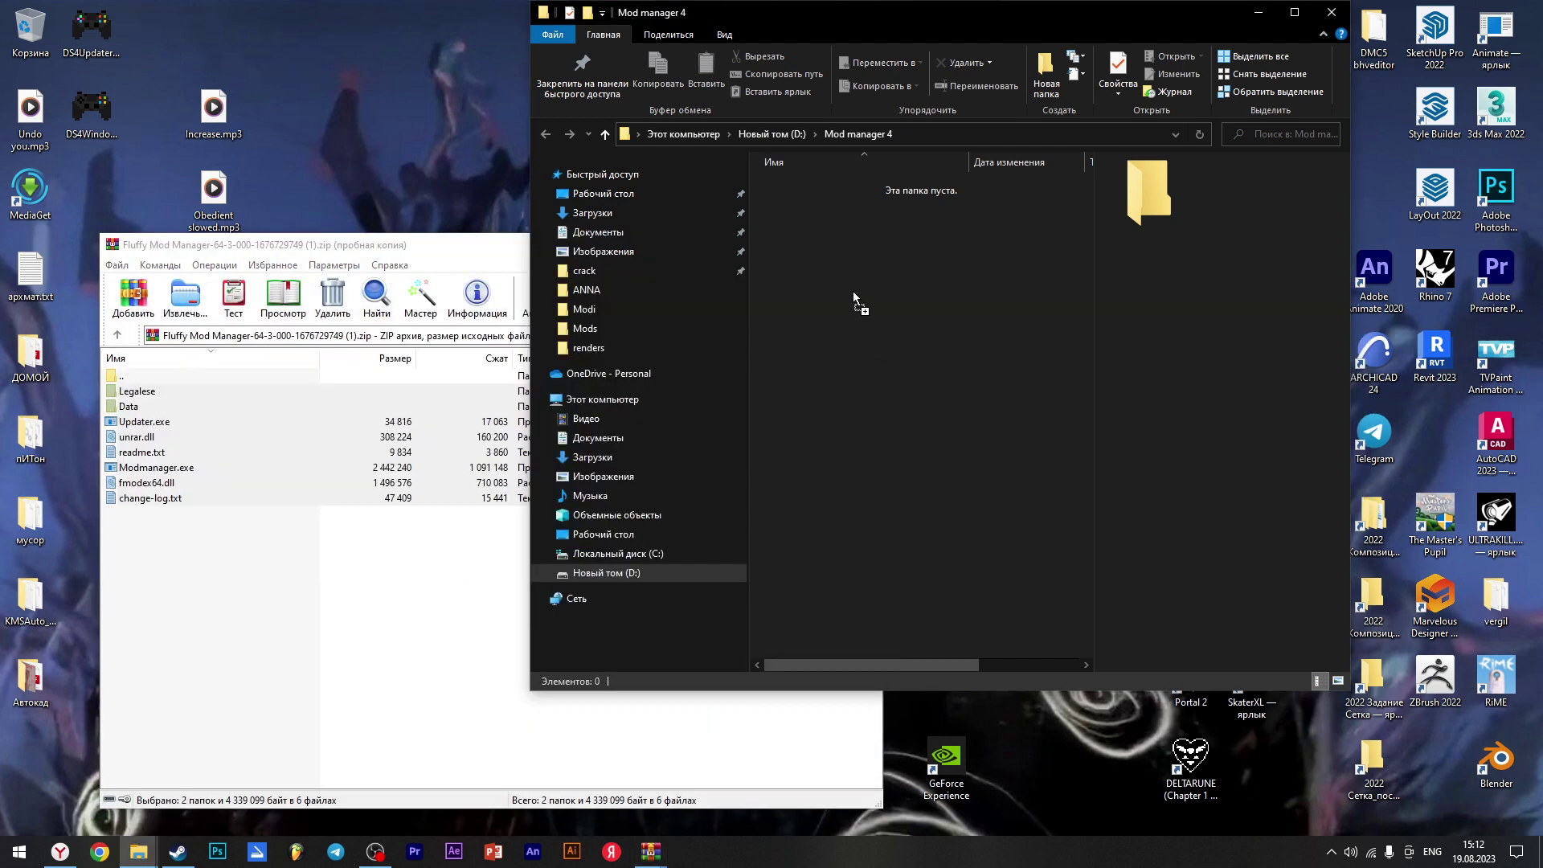
pyautogui.click(838, 363)
# Run Modmanager.exe from the Mod manager 4 folder, choose Devil May Cry 5 as the game and minimize the manager
pyautogui.click(821, 254)
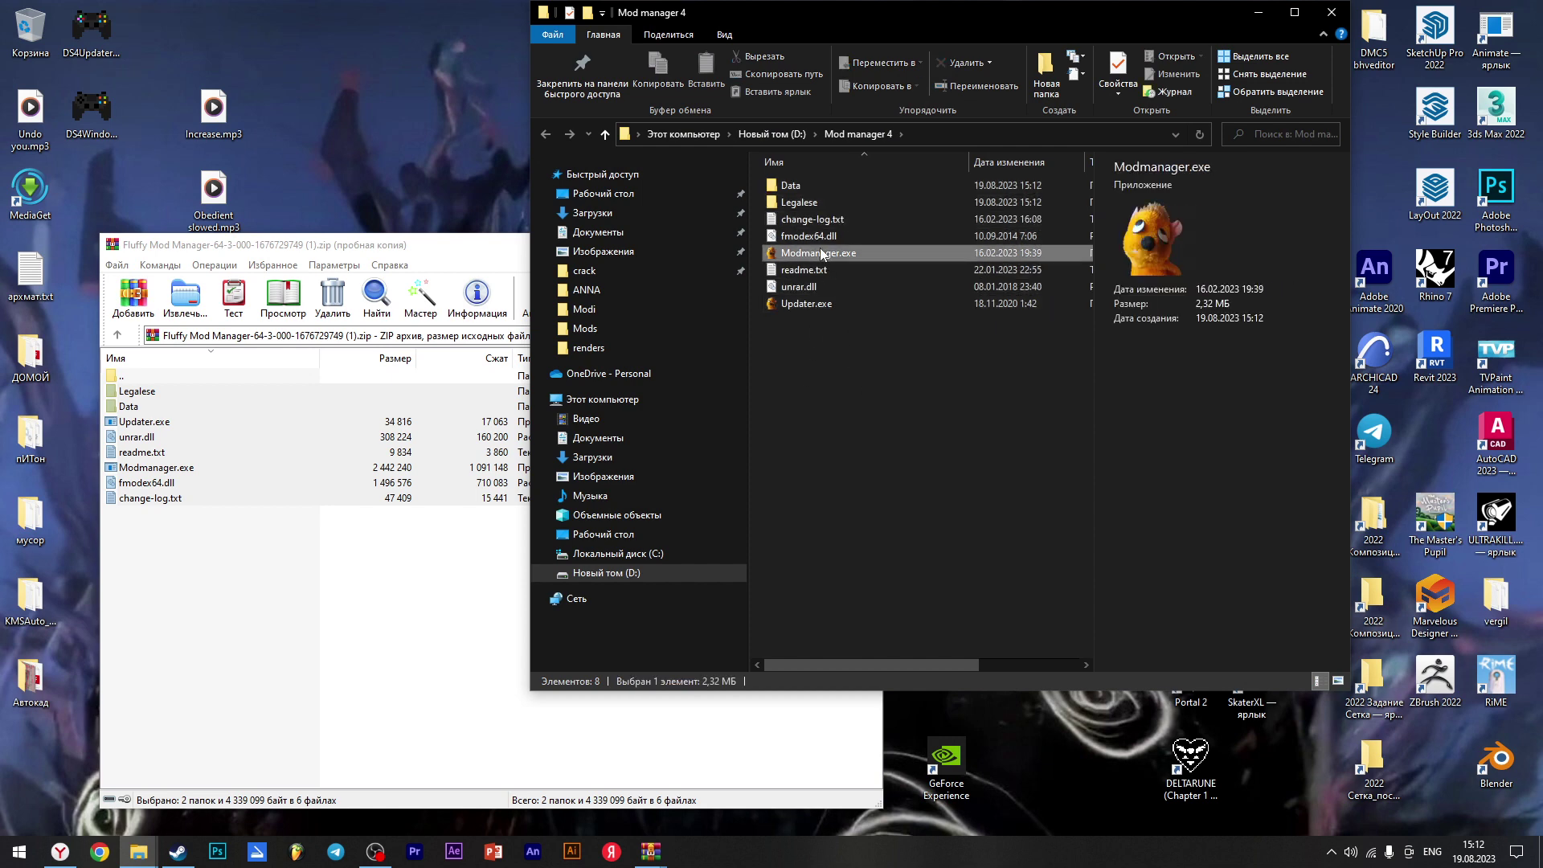
pyautogui.doubleClick(821, 254)
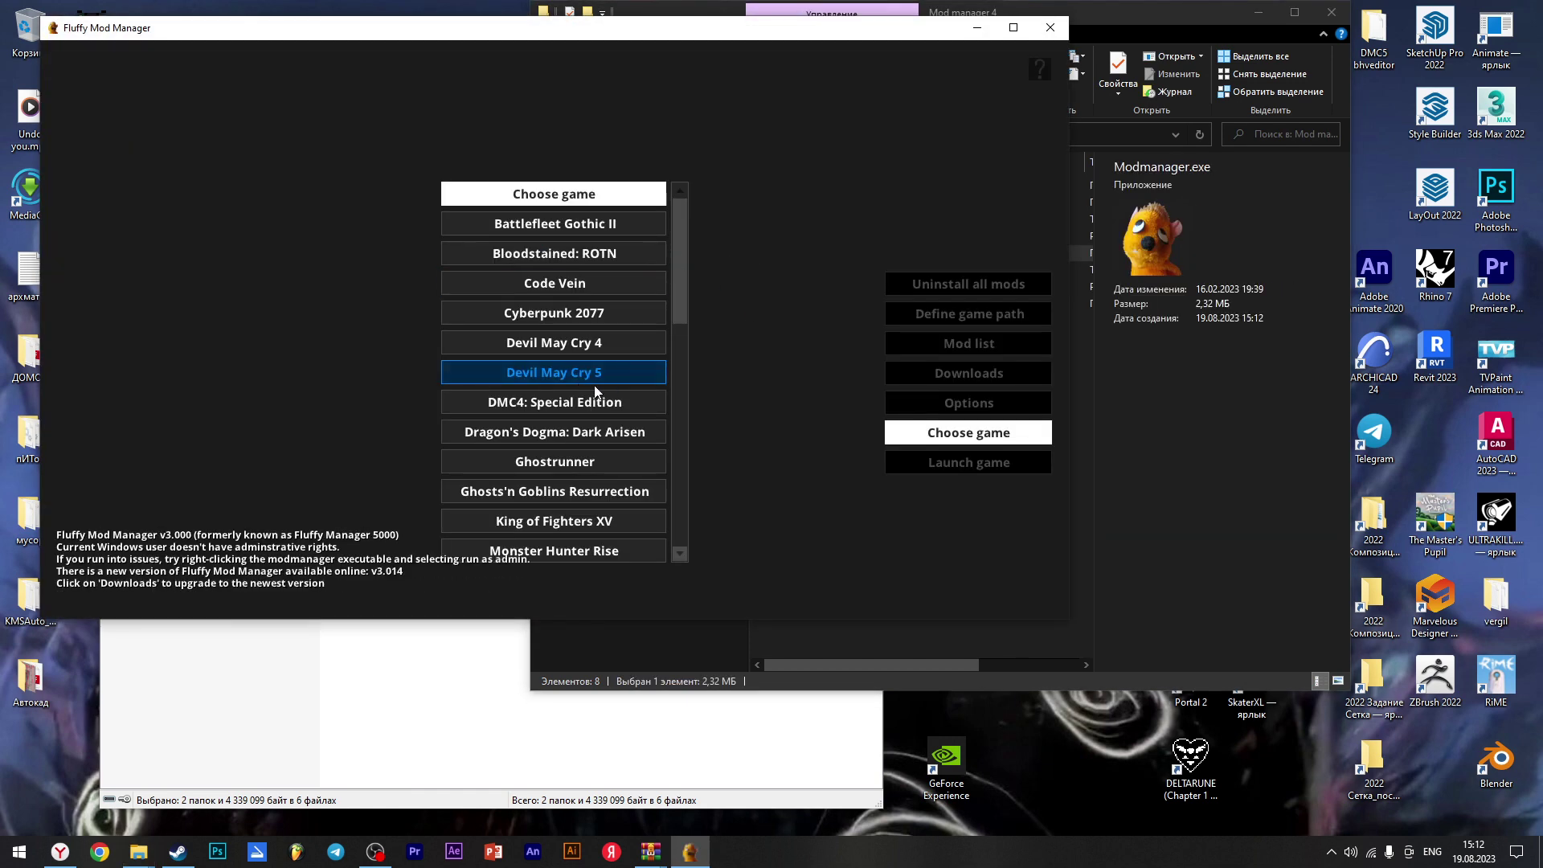
pyautogui.click(543, 371)
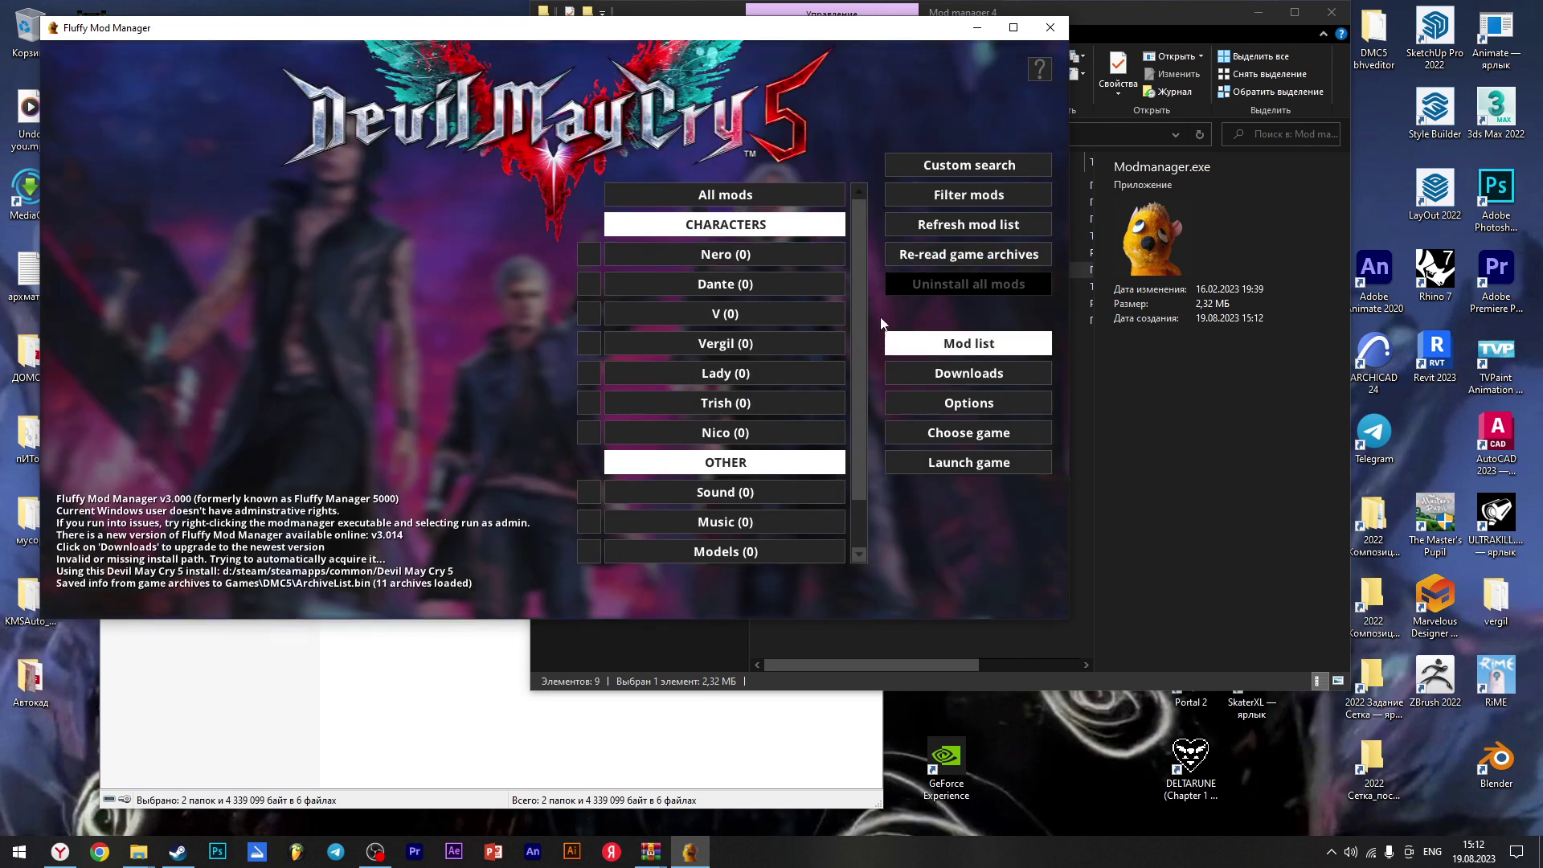
pyautogui.click(977, 28)
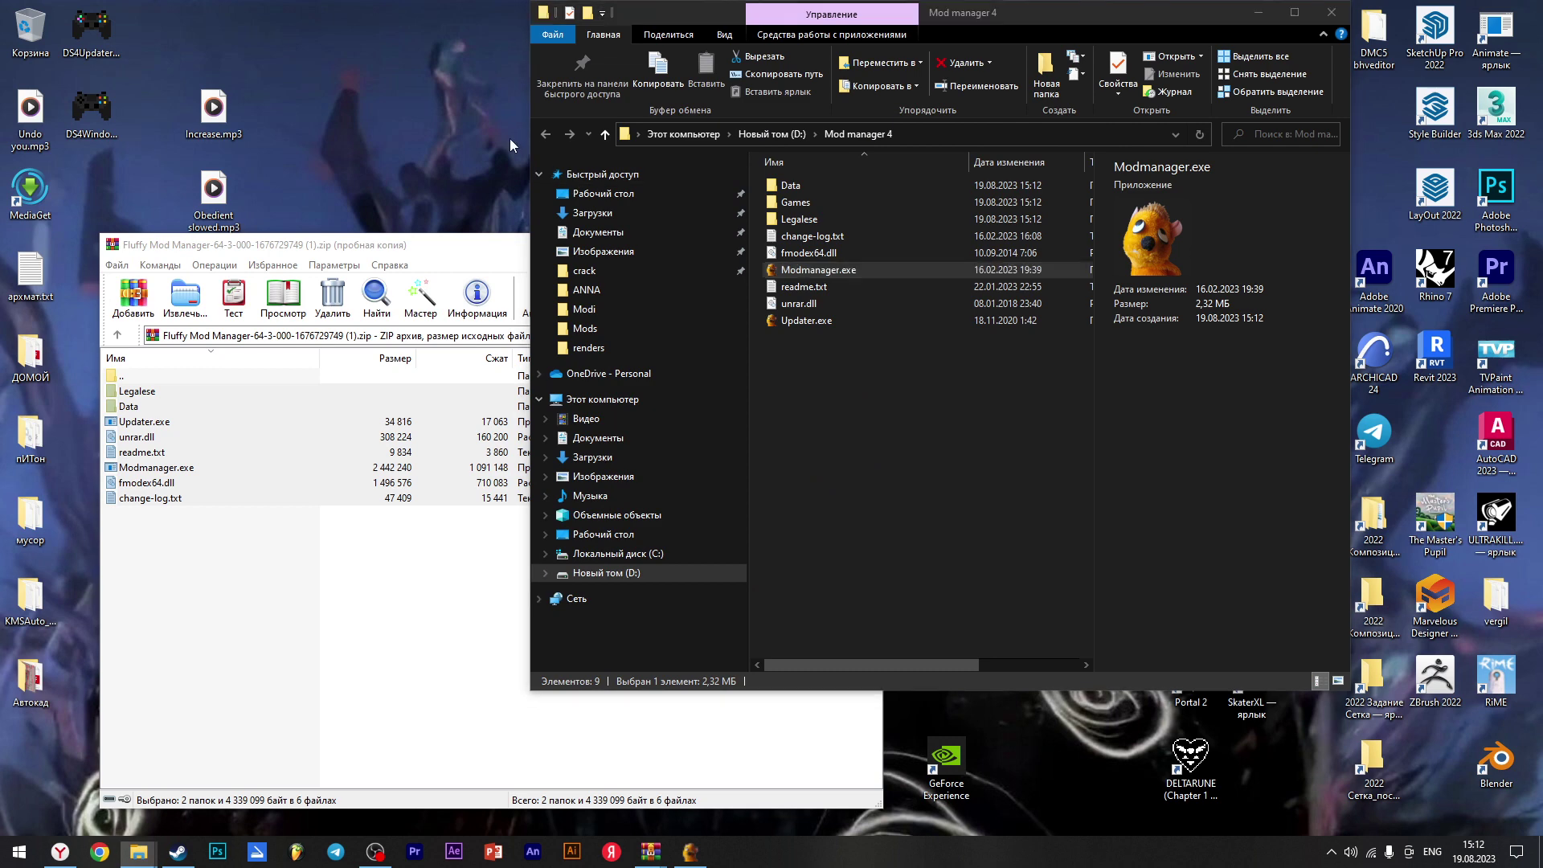
# Switch to the browser, search the Devil May Cry 5 mods on Nexus Mods for "refr" and open the REFramework page
pyautogui.moveTo(138, 850)
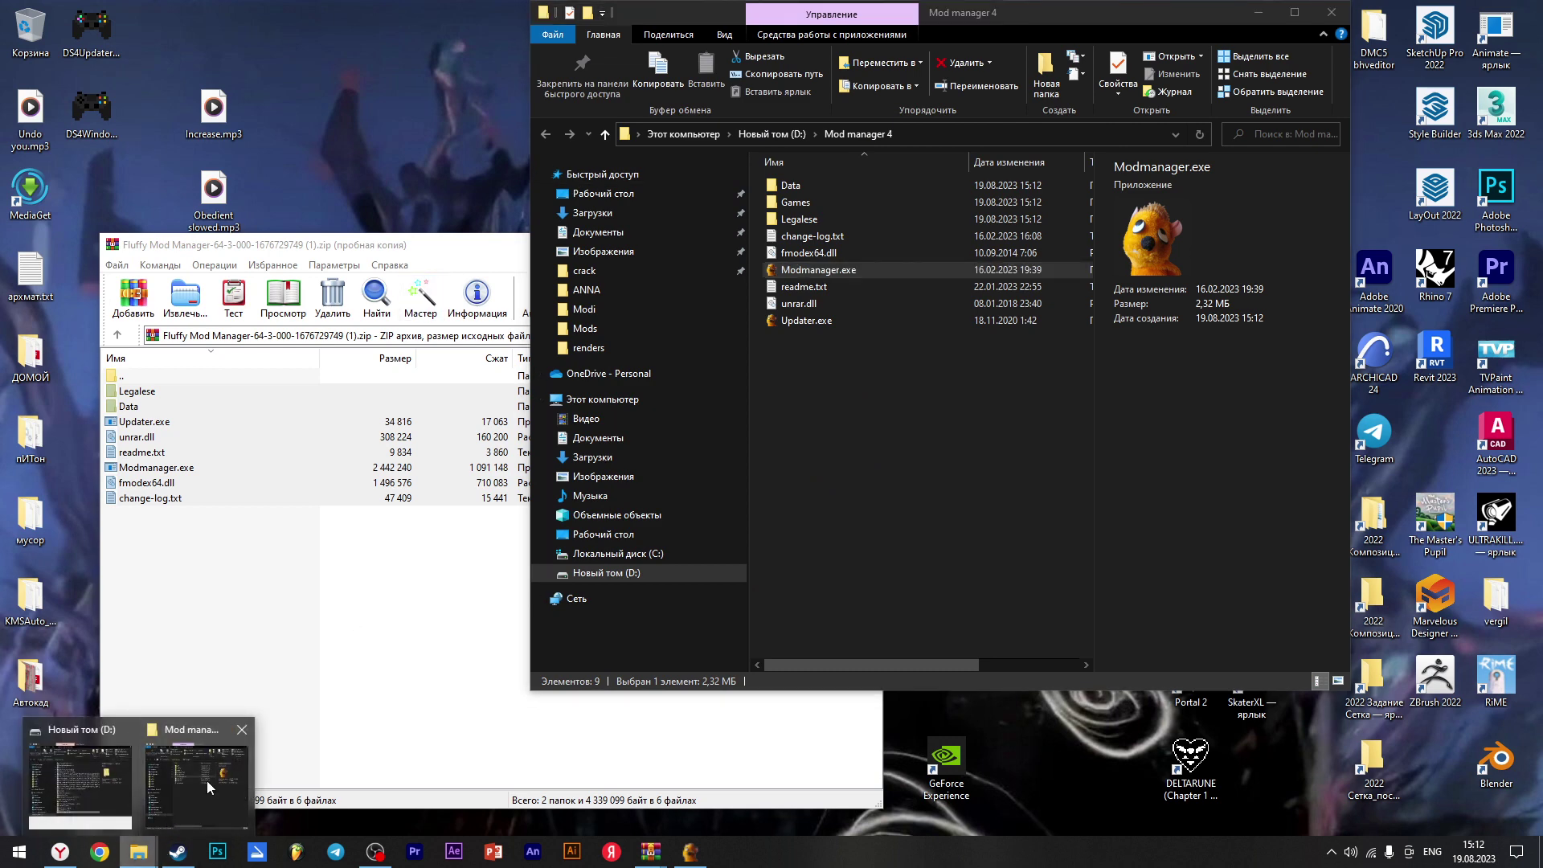
pyautogui.click(109, 783)
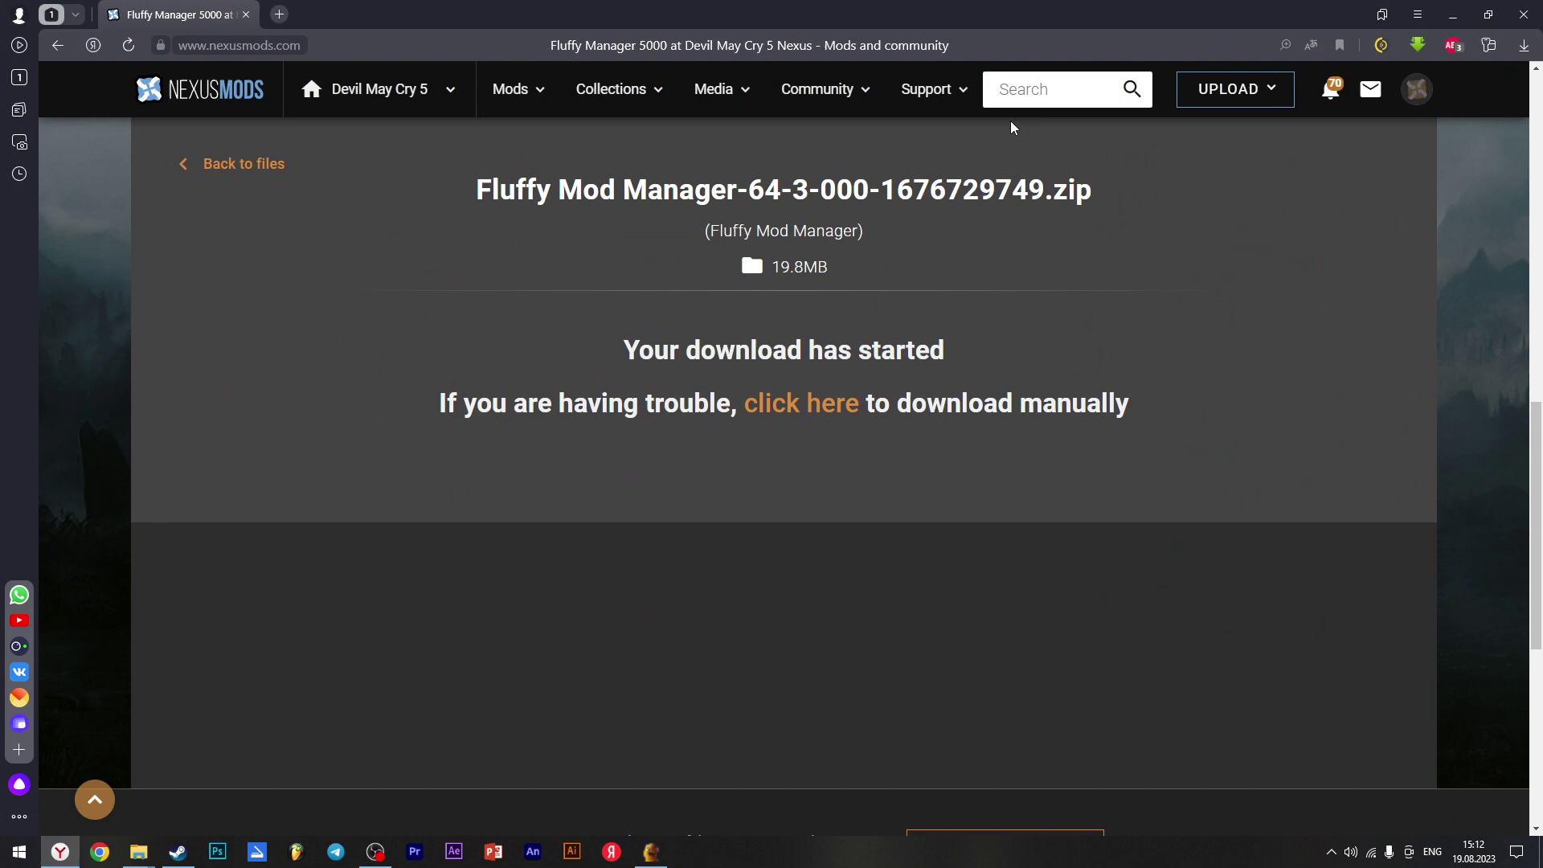
pyautogui.click(1036, 90)
pyautogui.write('re')
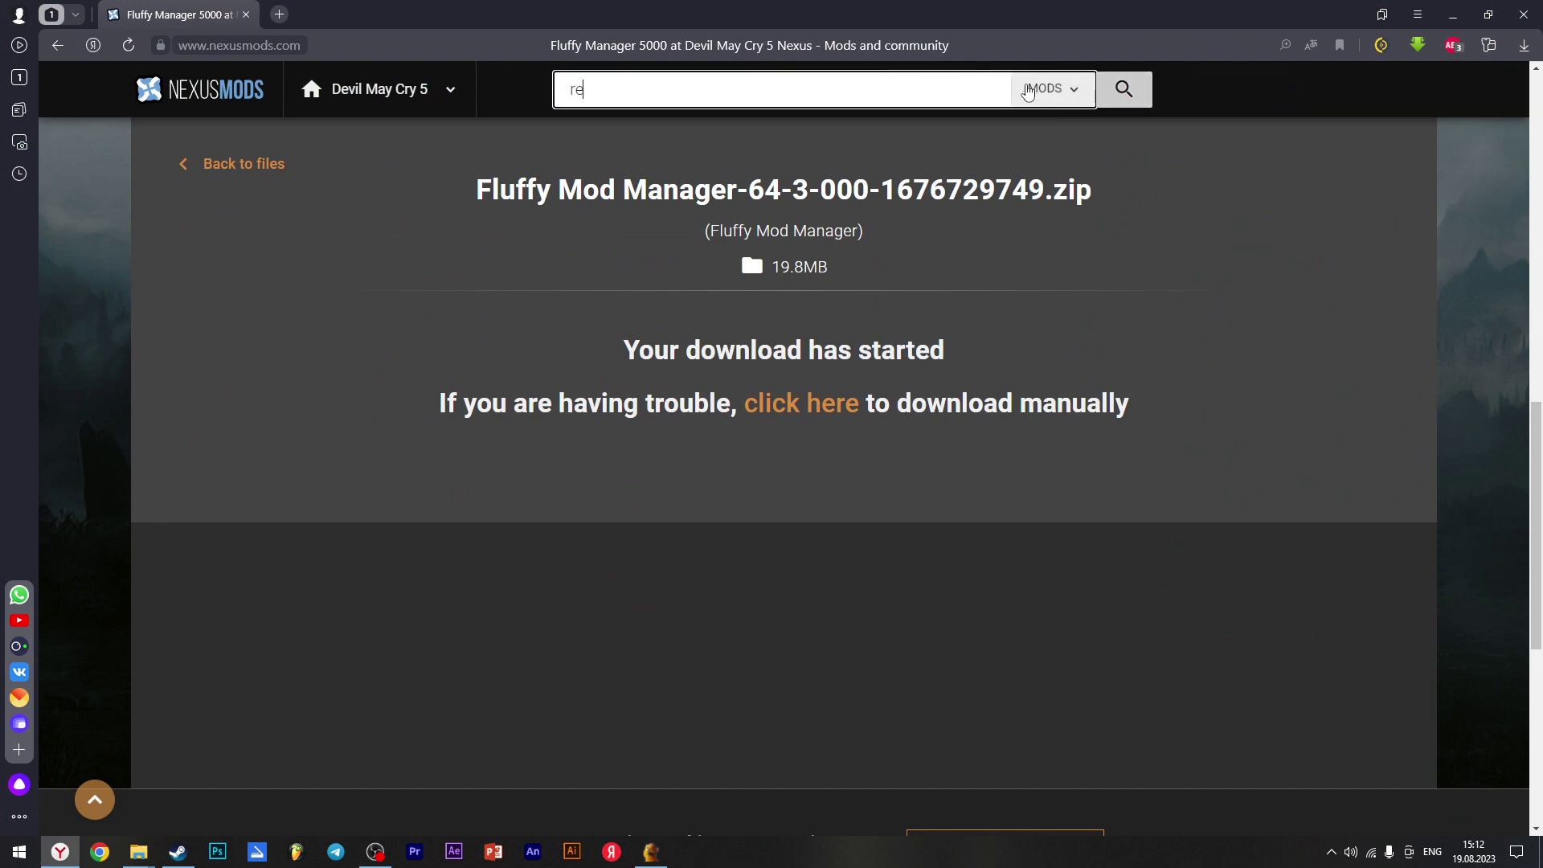
pyautogui.write('fr')
pyautogui.click(733, 186)
pyautogui.scroll(-8, 441, 380)
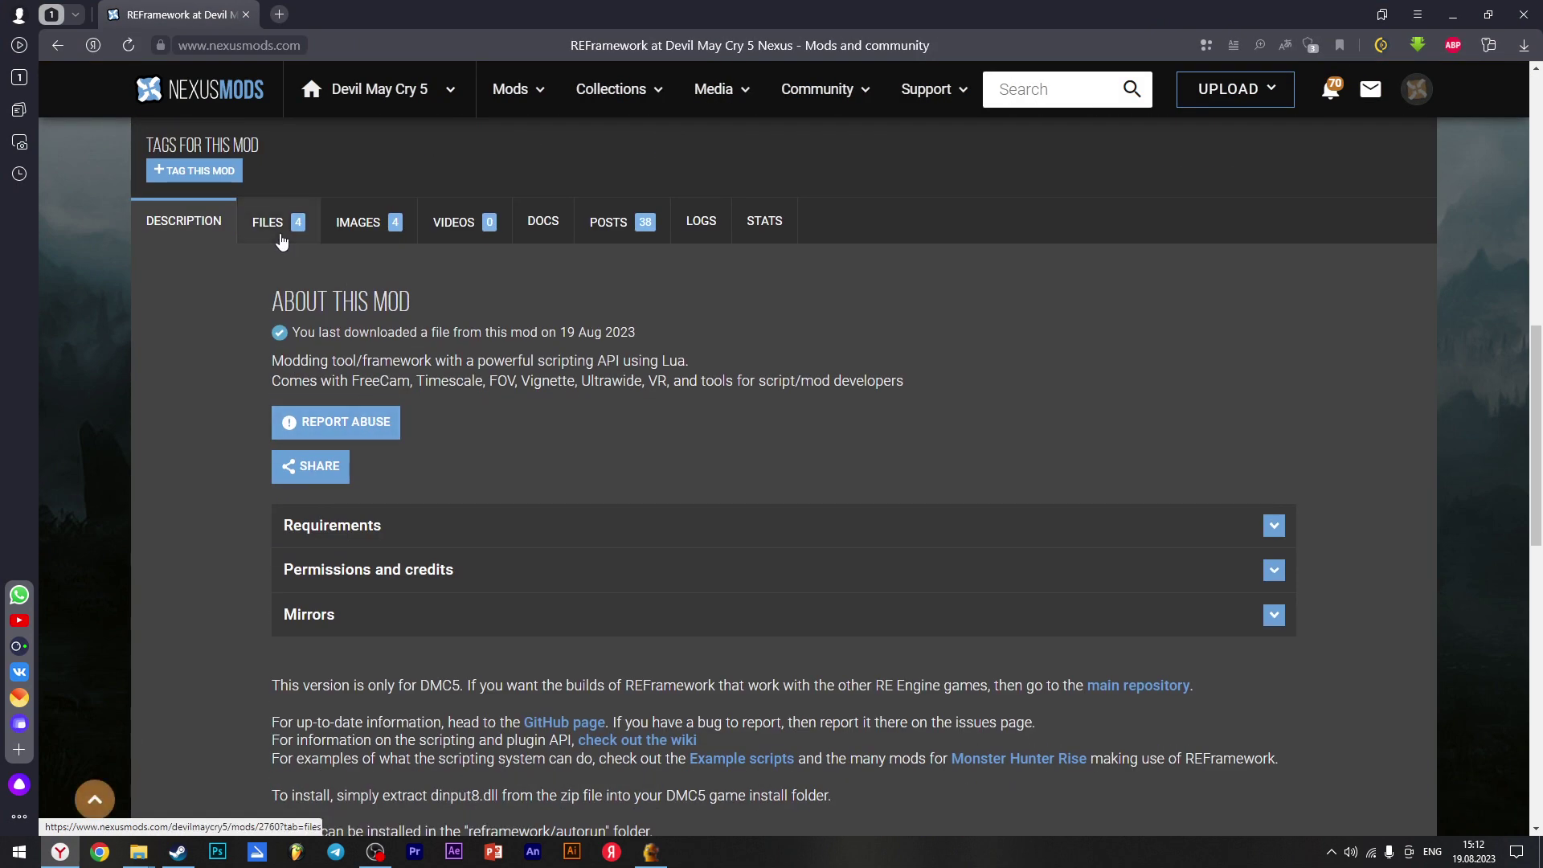
# Download the REFramework zip manually with the free slow download option and dismiss the WinRAR licence notice
pyautogui.click(273, 222)
pyautogui.scroll(-1, 532, 501)
pyautogui.click(561, 473)
pyautogui.scroll(-3, 724, 418)
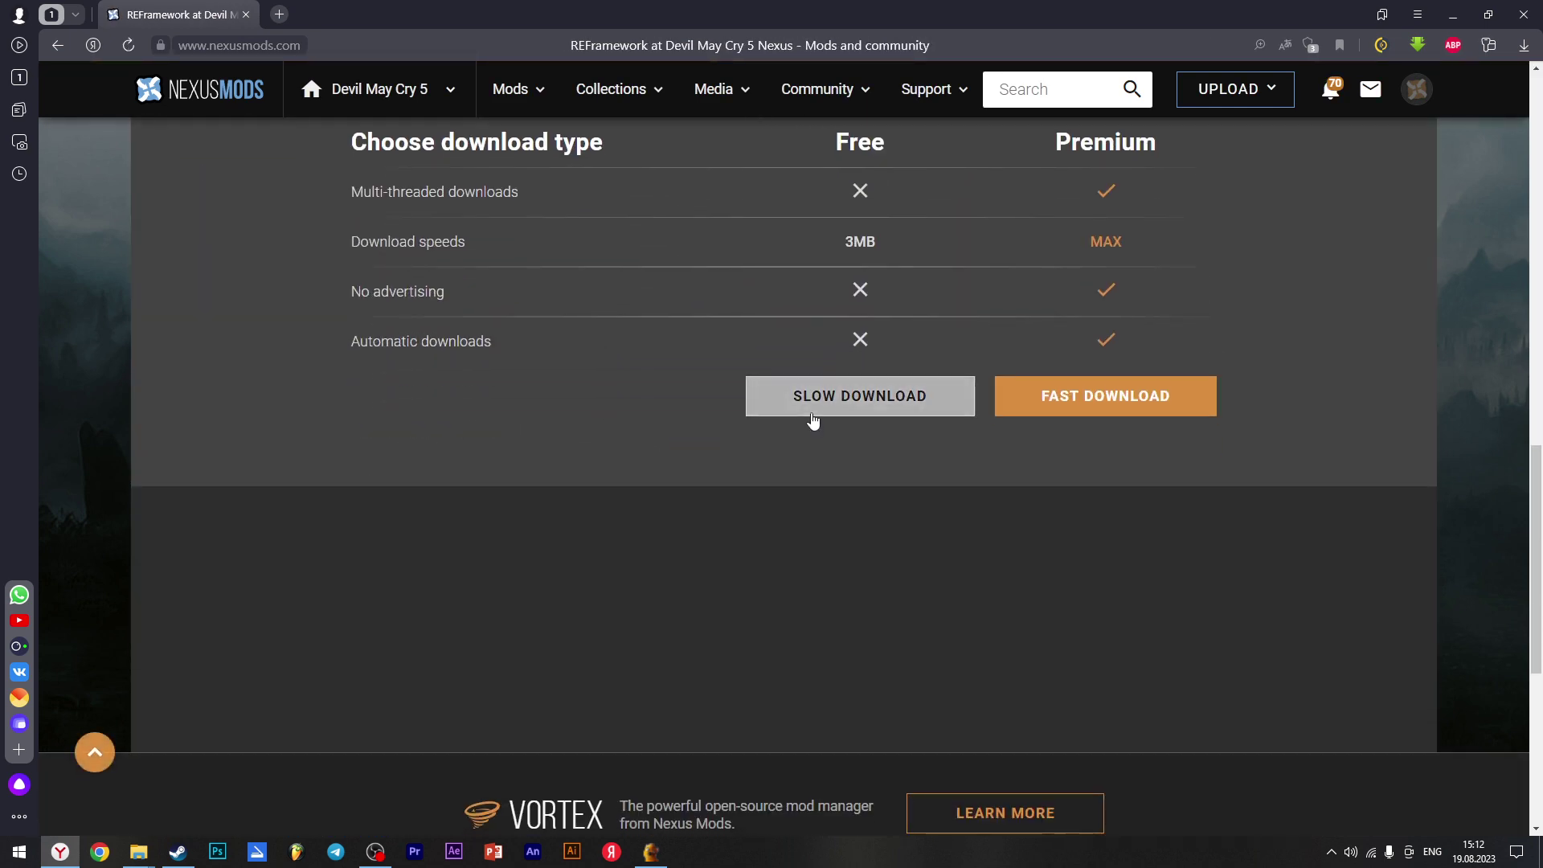
pyautogui.click(826, 474)
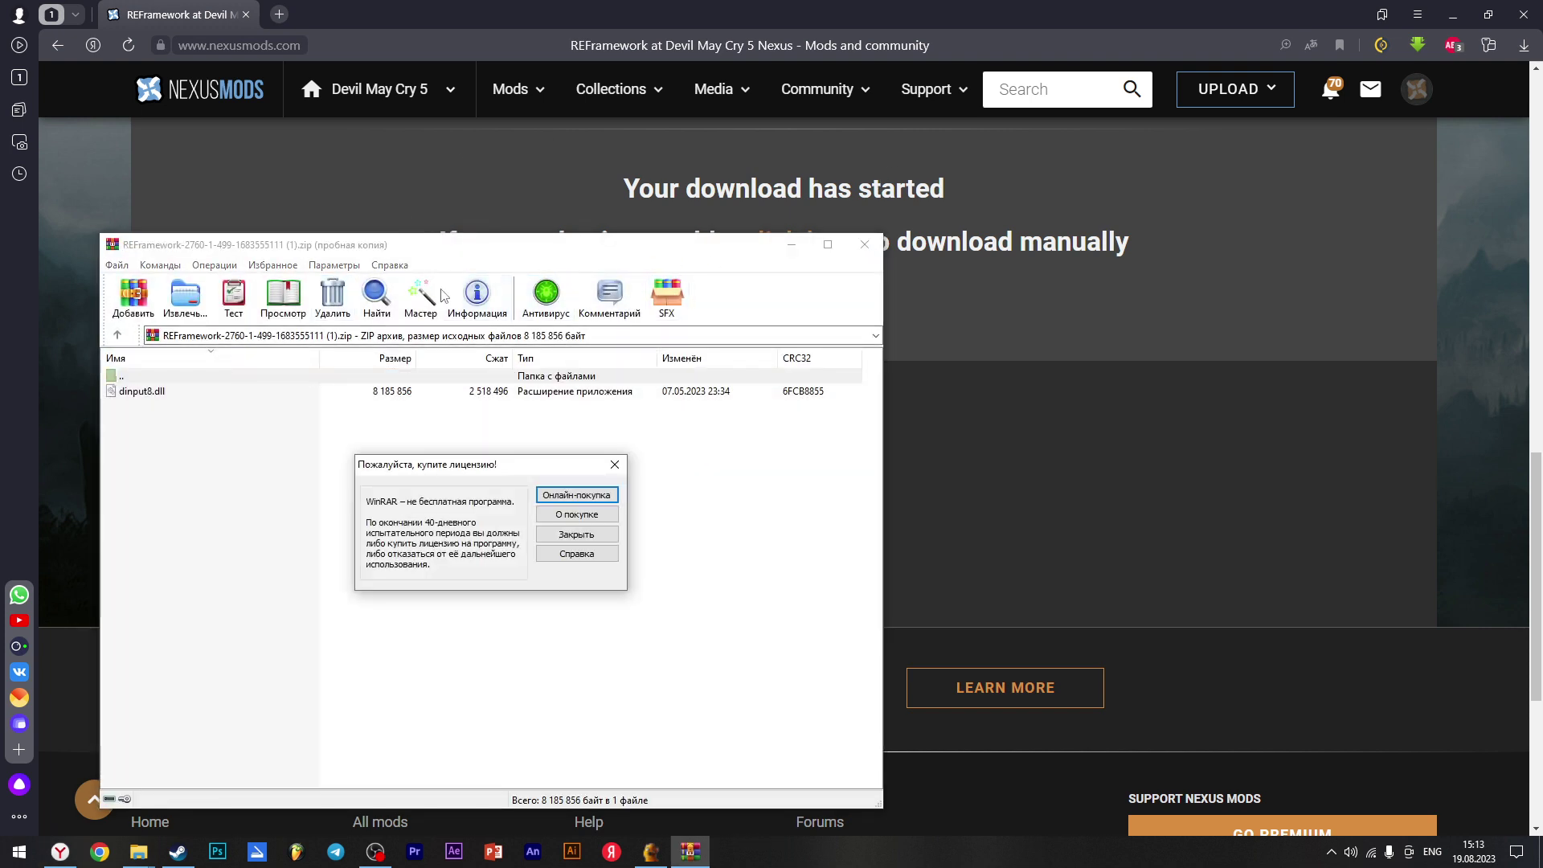
pyautogui.click(619, 466)
# Copy dinput8.dll from the REFramework archive into the Devil May Cry 5 game folder
pyautogui.moveTo(514, 244); pyautogui.dragTo(835, 183)
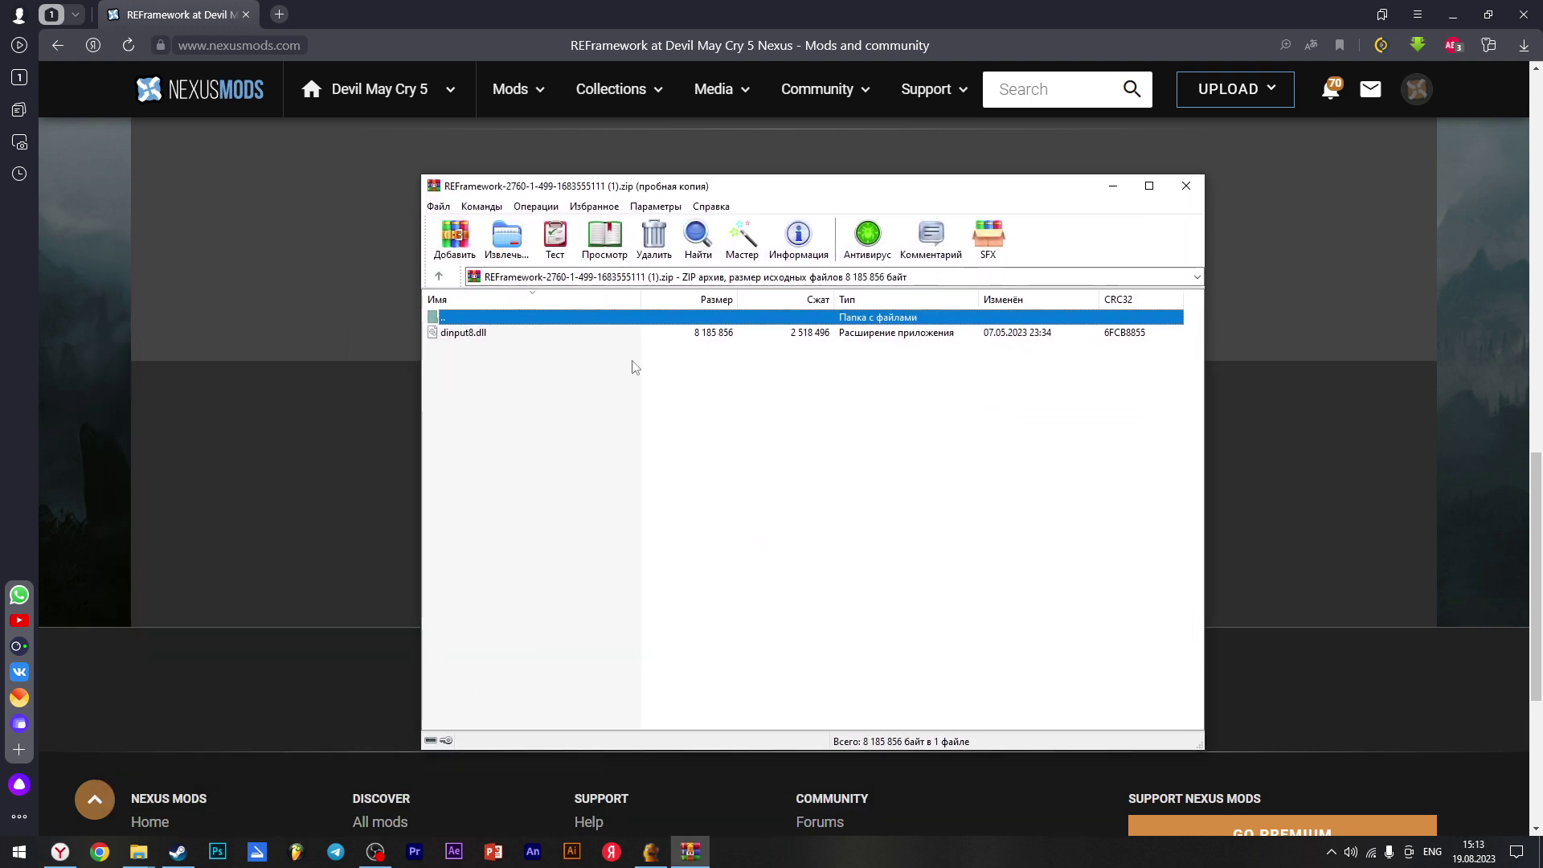
pyautogui.moveTo(470, 332); pyautogui.dragTo(507, 338)
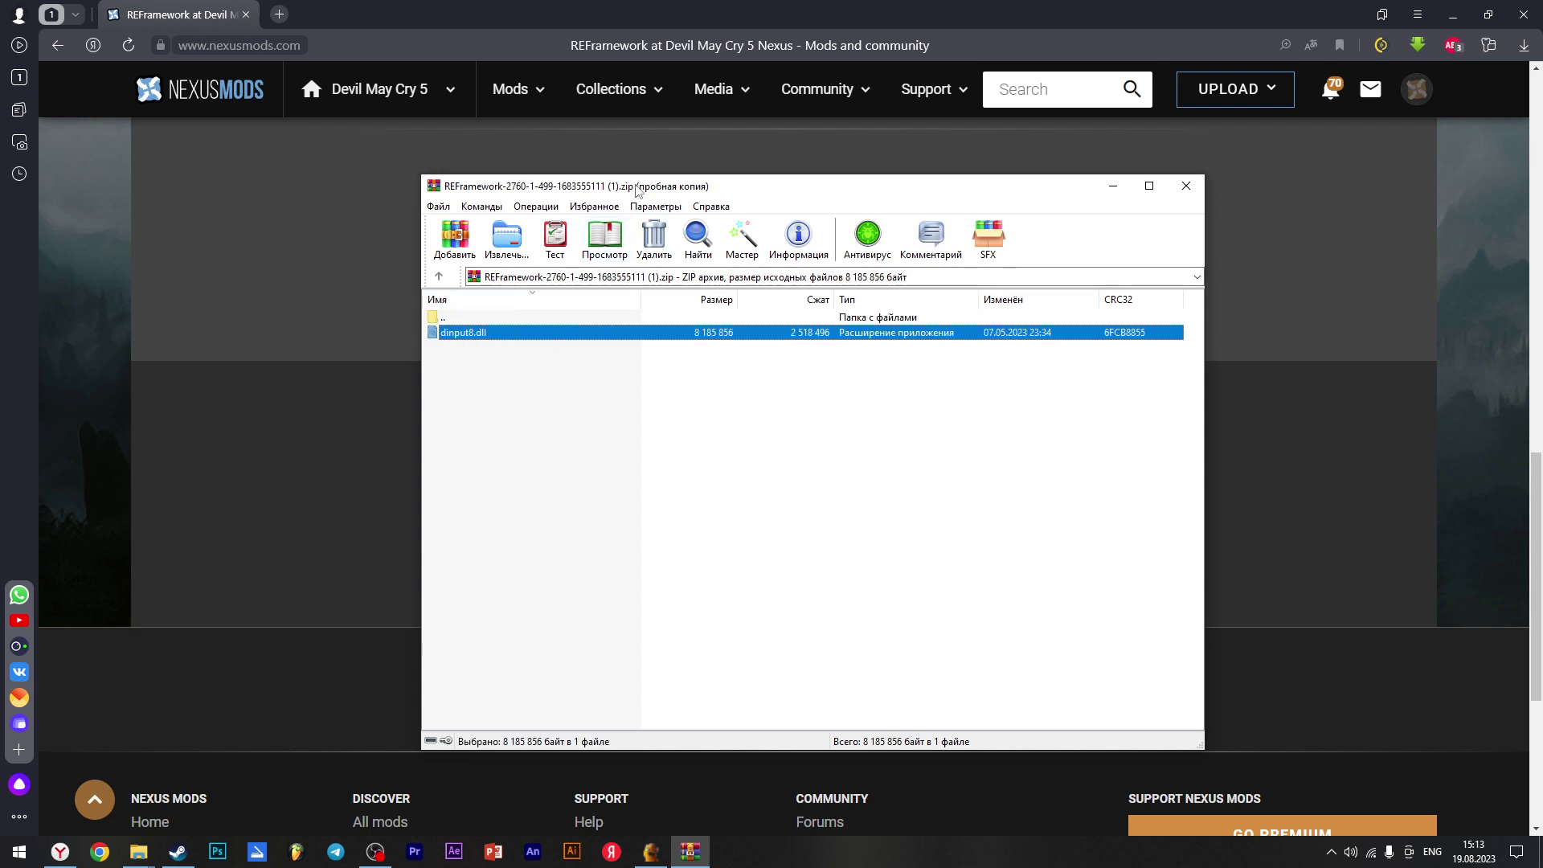
pyautogui.moveTo(562, 186); pyautogui.dragTo(644, 421)
pyautogui.scroll(15, 574, 291)
pyautogui.scroll(-4, 574, 291)
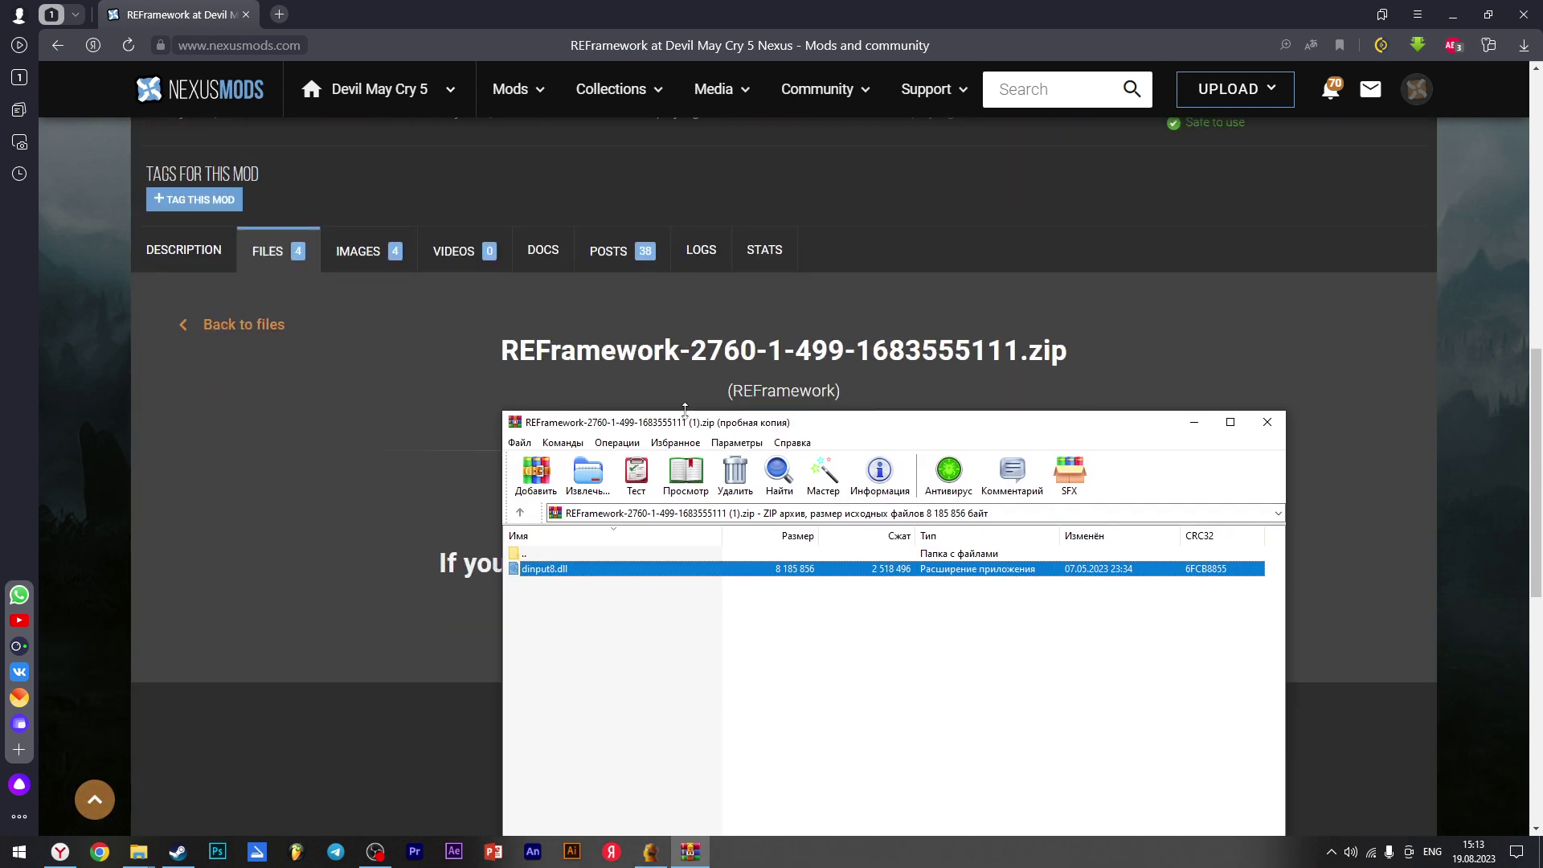
pyautogui.moveTo(635, 422); pyautogui.dragTo(649, 261)
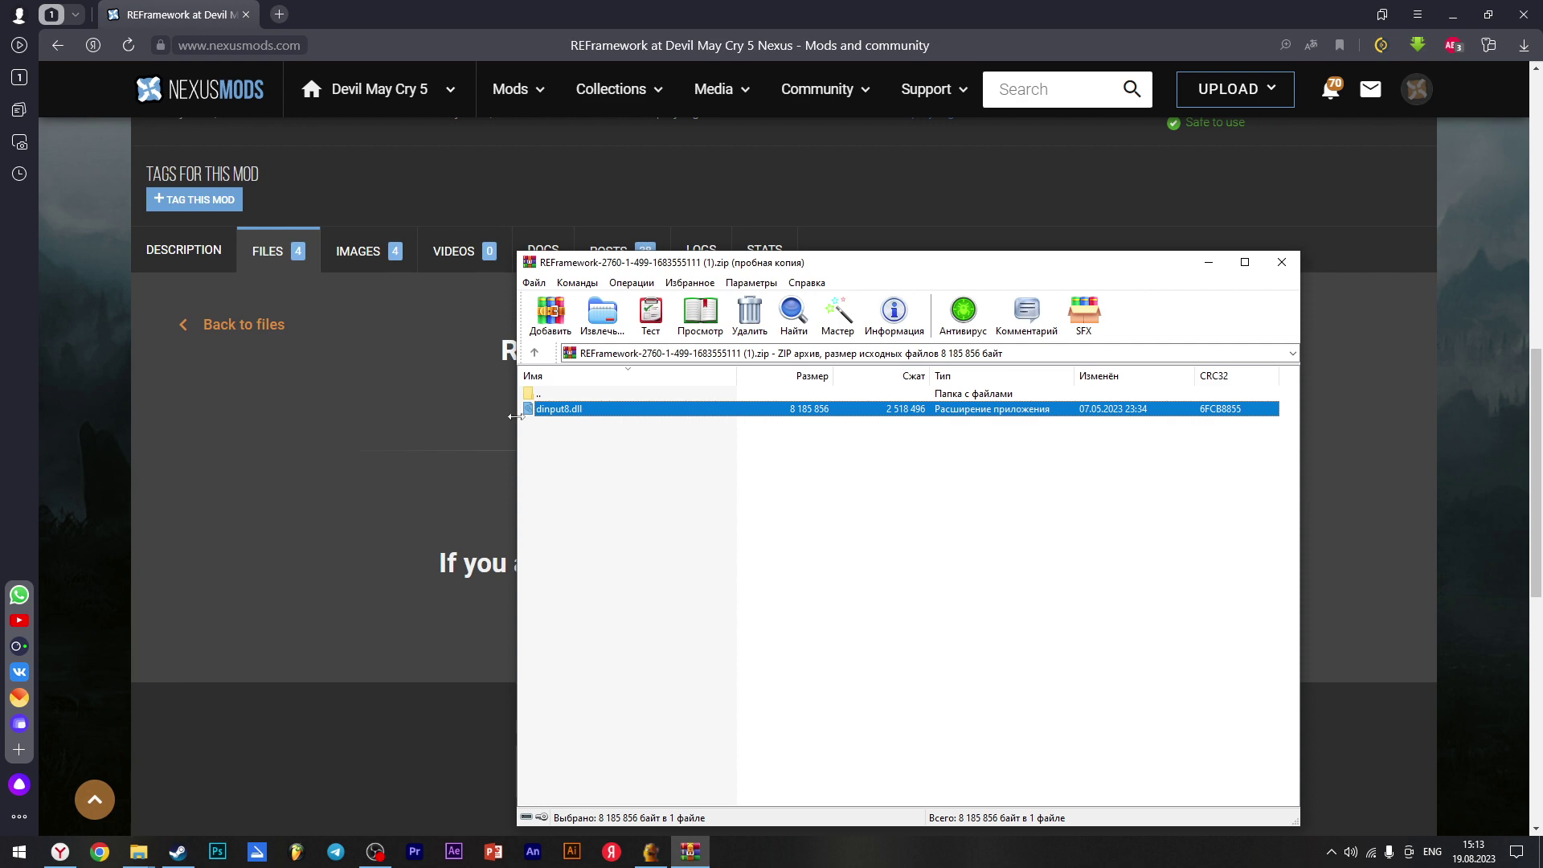
pyautogui.moveTo(138, 850)
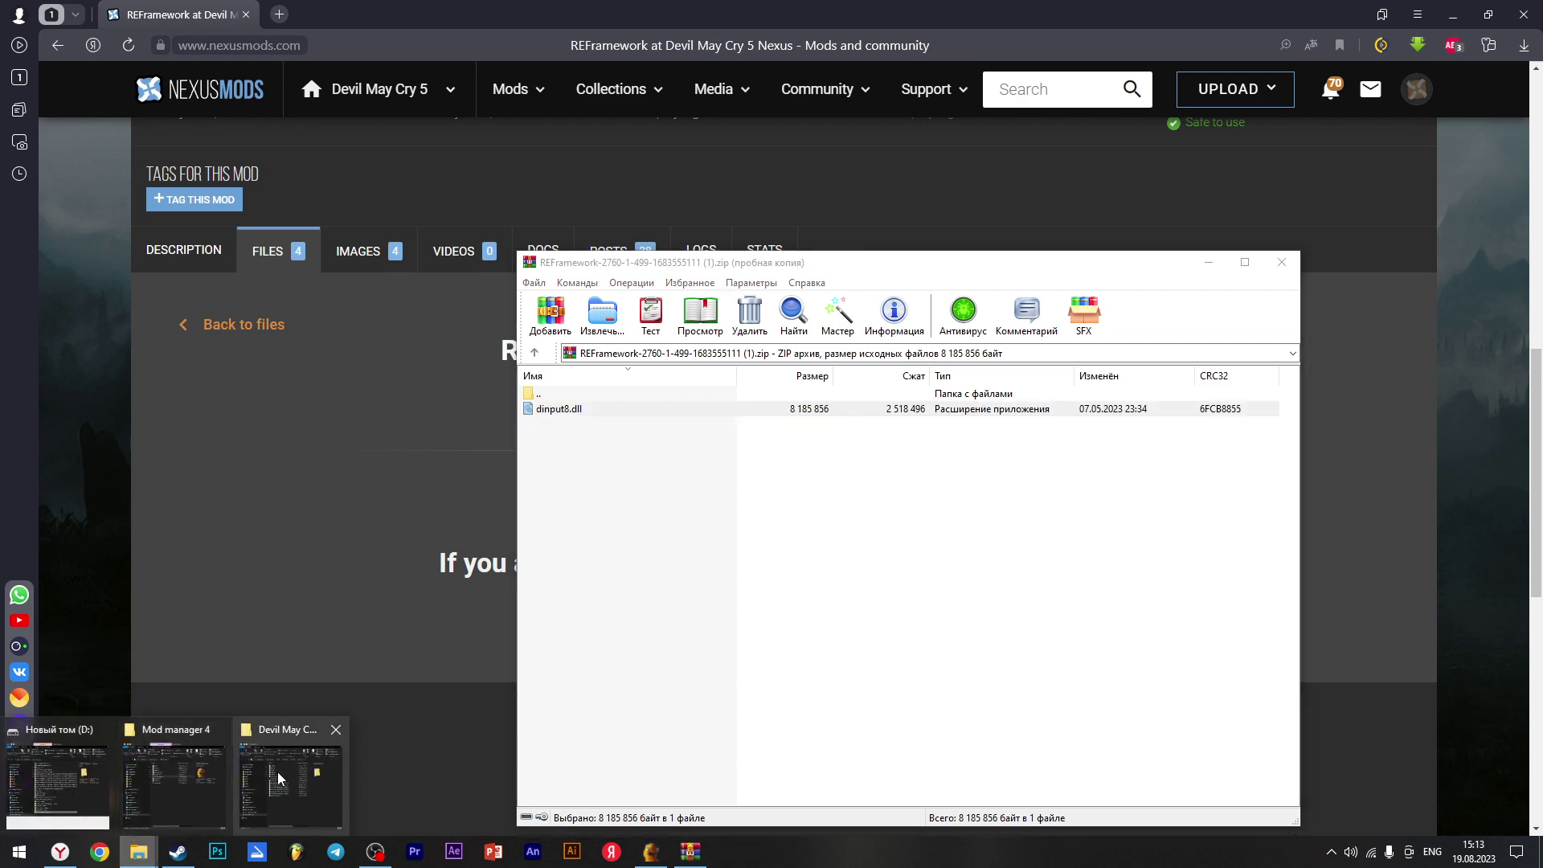
pyautogui.click(277, 771)
pyautogui.hotkey('alt', 'Tab')
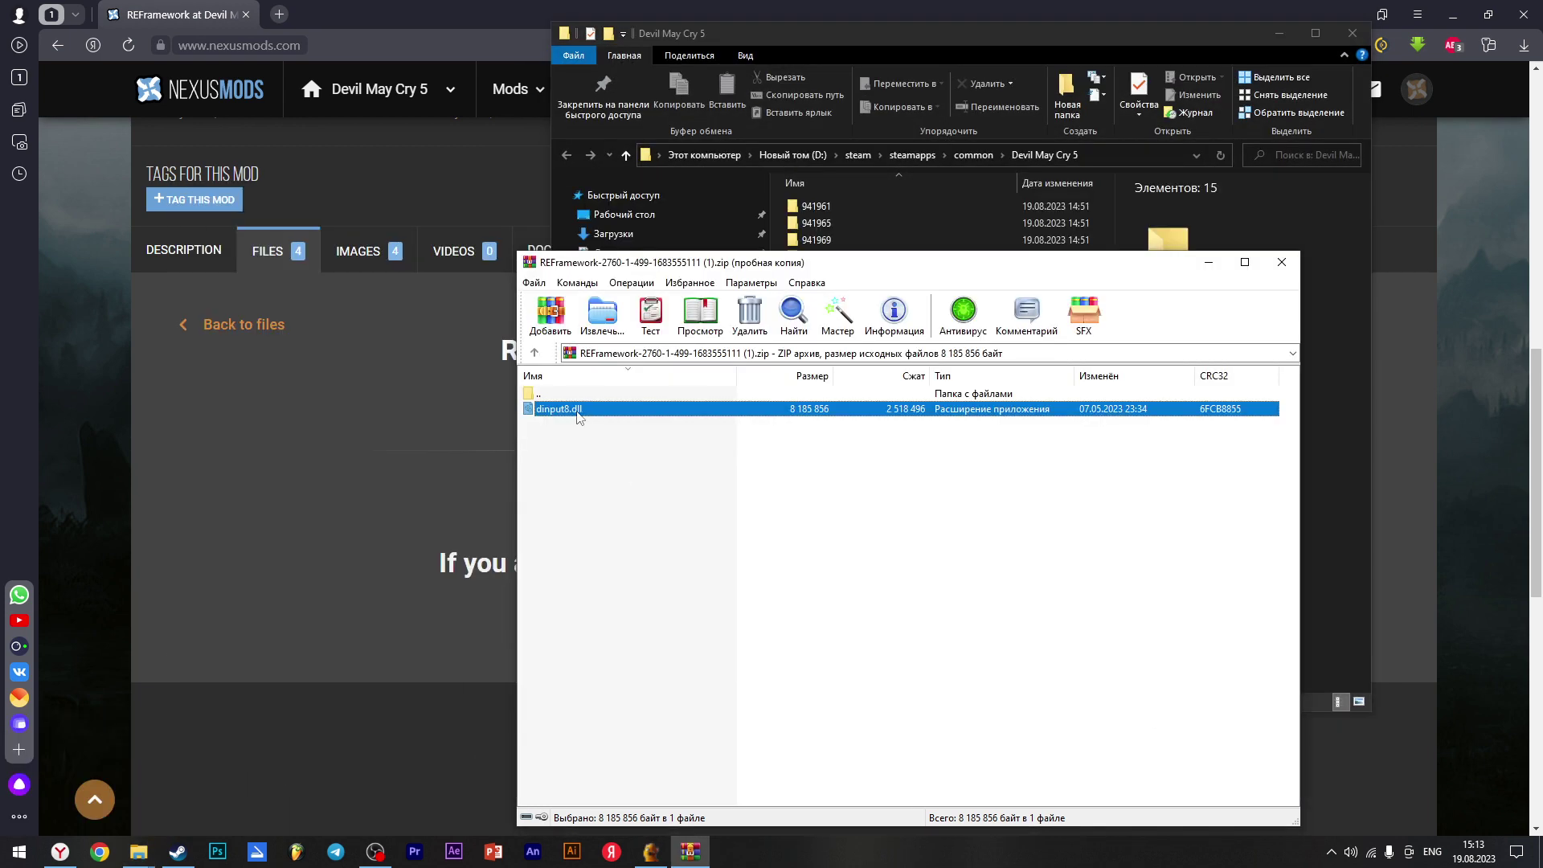
pyautogui.hotkey('alt', 'Tab')
pyautogui.hotkey('ctrl', 'v')
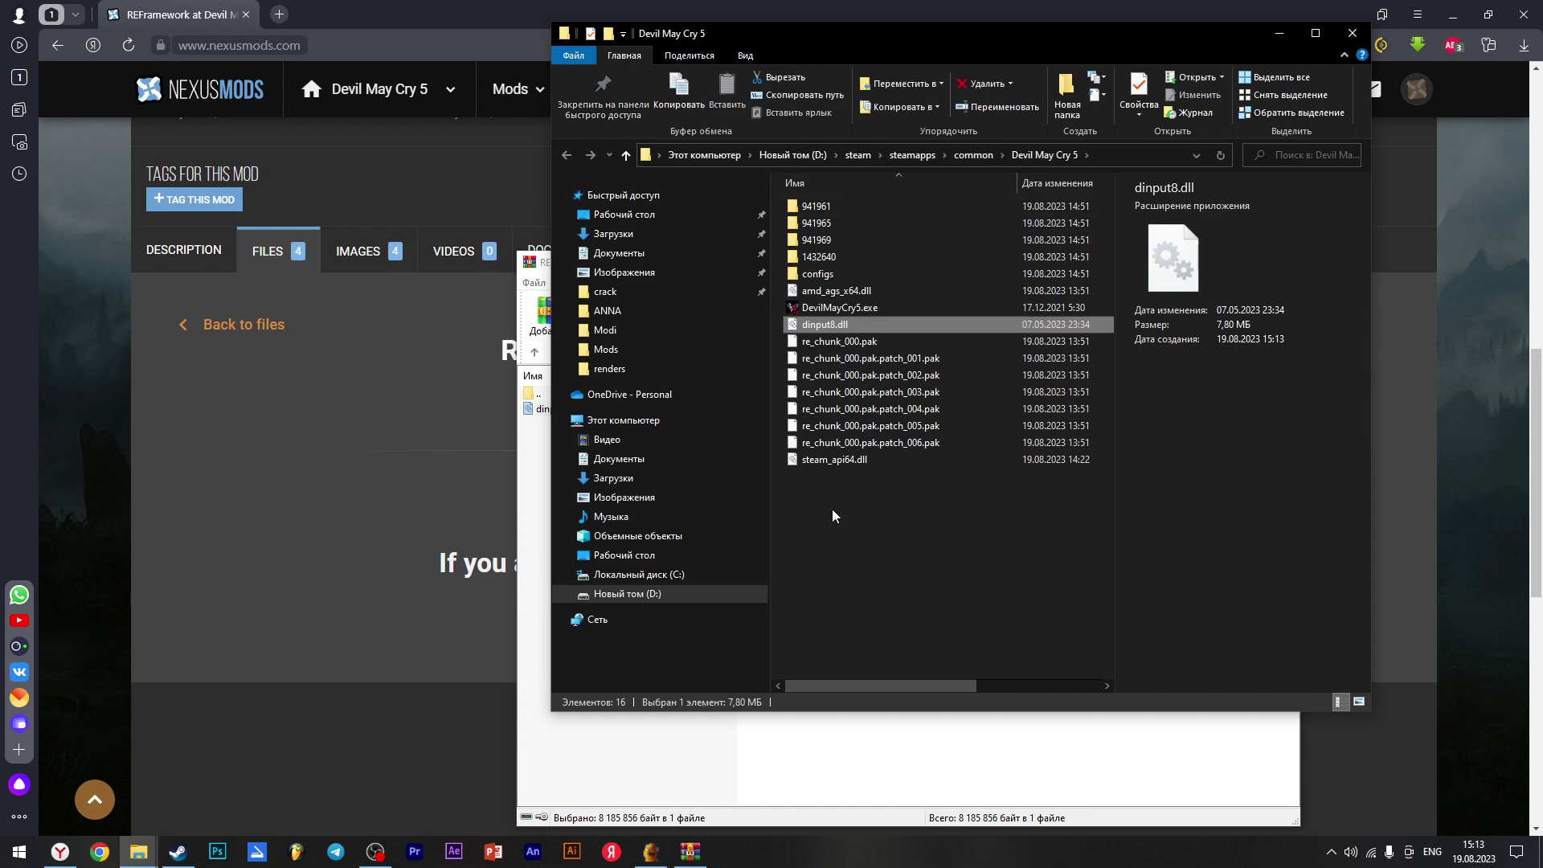
# Close the REFramework archive window, switch to Steam and launch Devil May Cry 5 from the library
pyautogui.hotkey('alt', 'Tab')
pyautogui.click(178, 851)
pyautogui.hotkey('alt', 'Tab')
pyautogui.click(1282, 262)
pyautogui.hotkey('alt', 'Tab')
pyautogui.hotkey('alt', 'Tab')
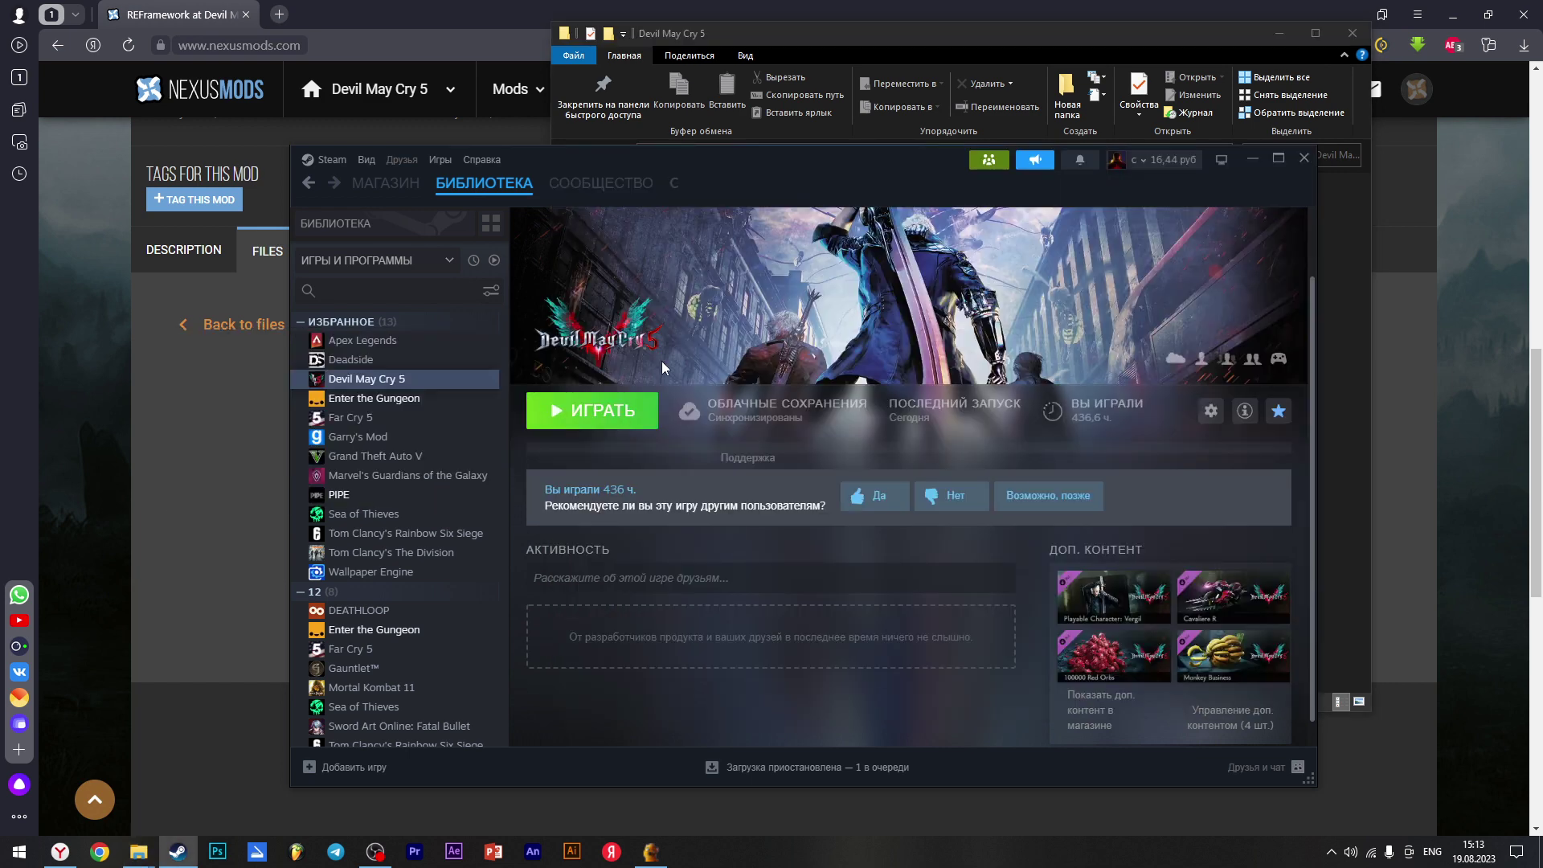
pyautogui.click(617, 423)
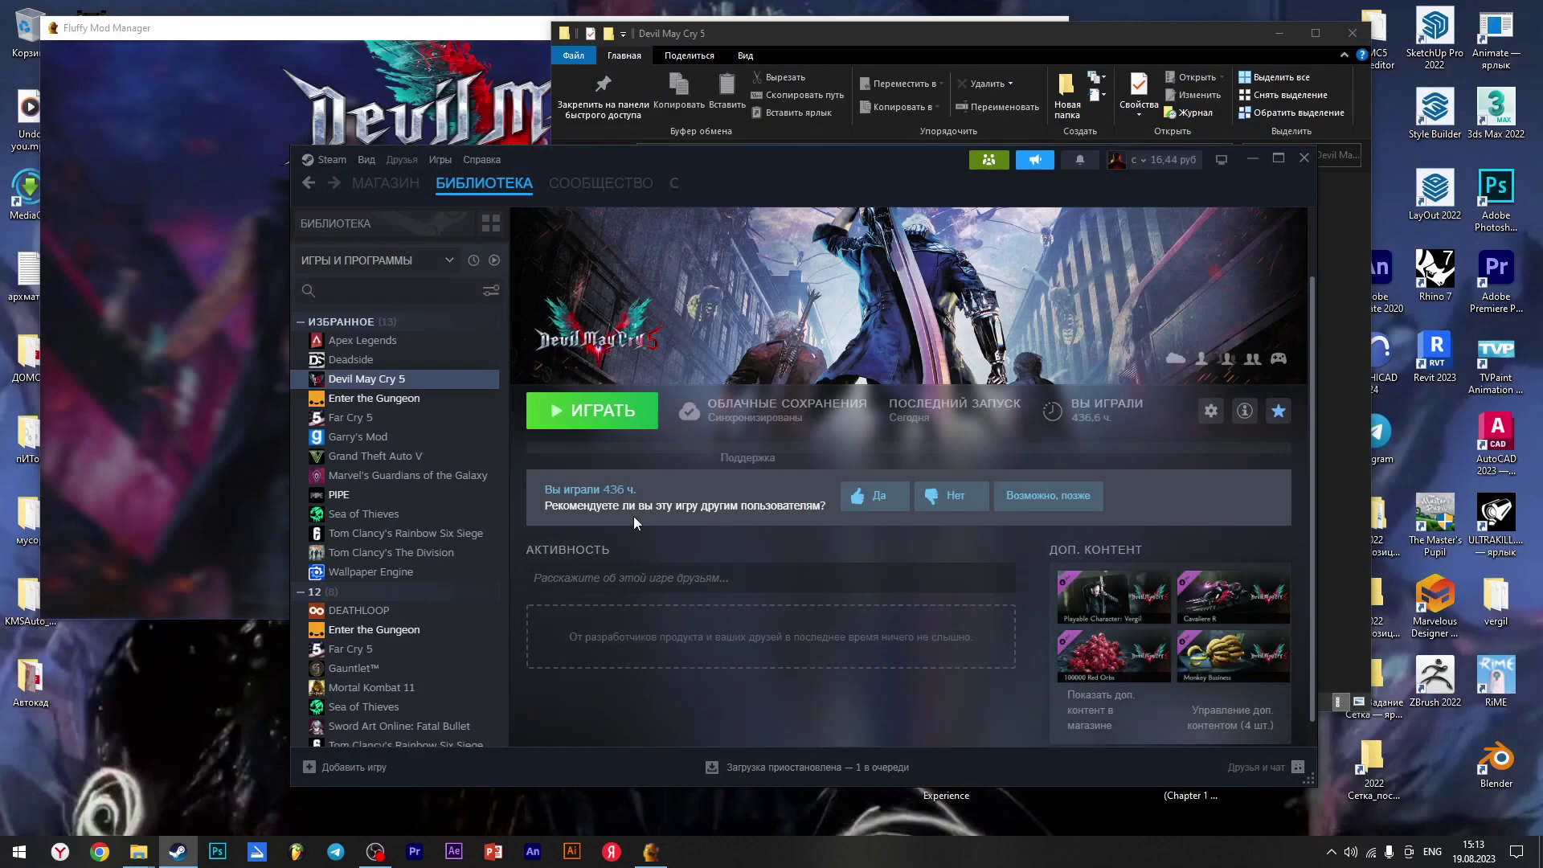
# Close the Devil May Cry 5 folder window and return to Nexus Mods in the browser
pyautogui.moveTo(138, 850)
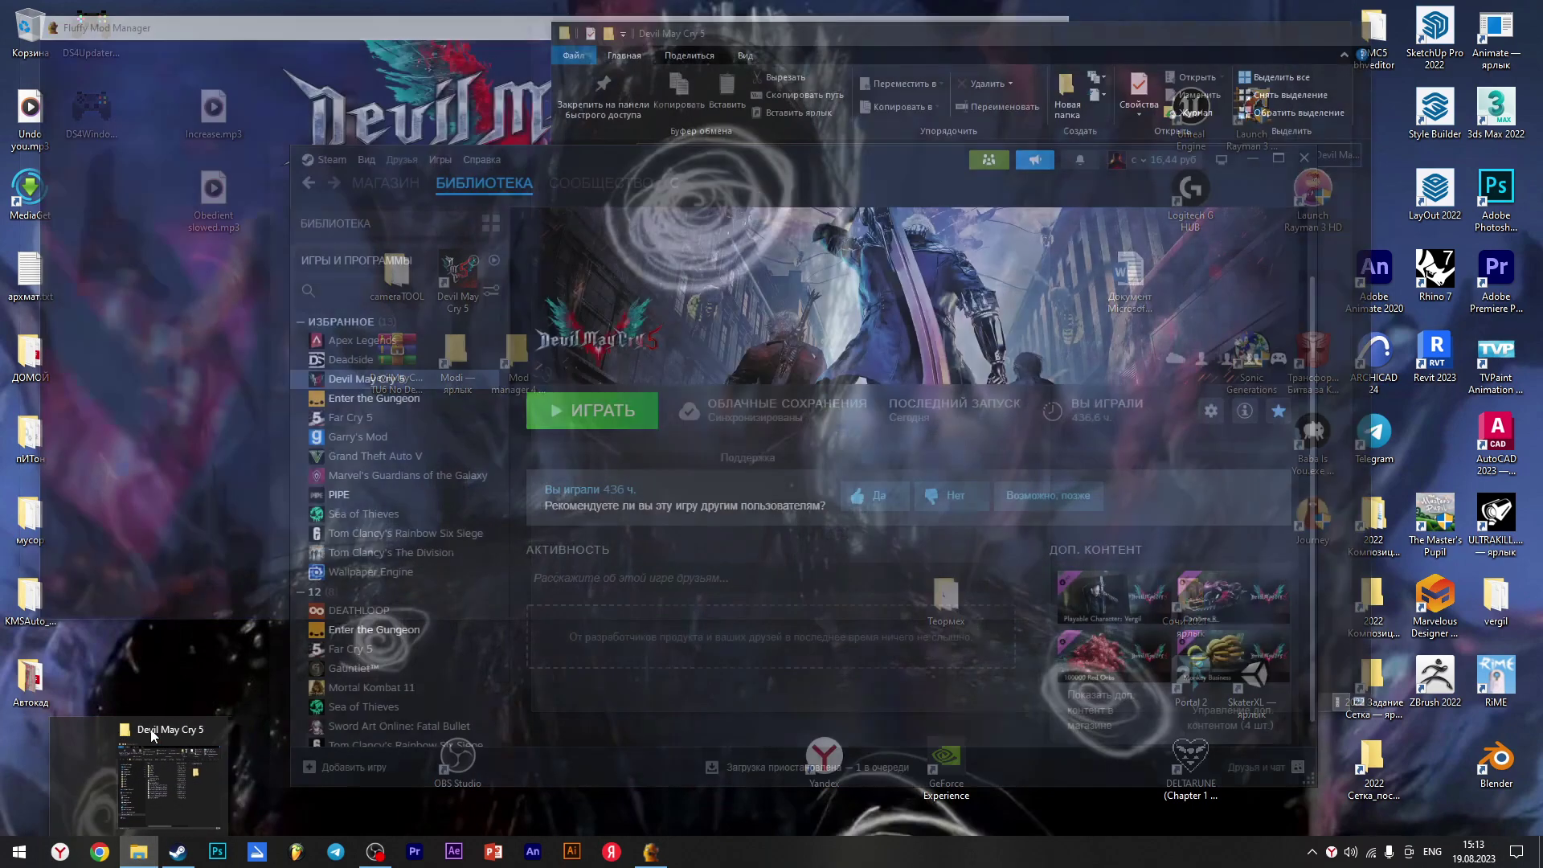
pyautogui.middleClick(171, 739)
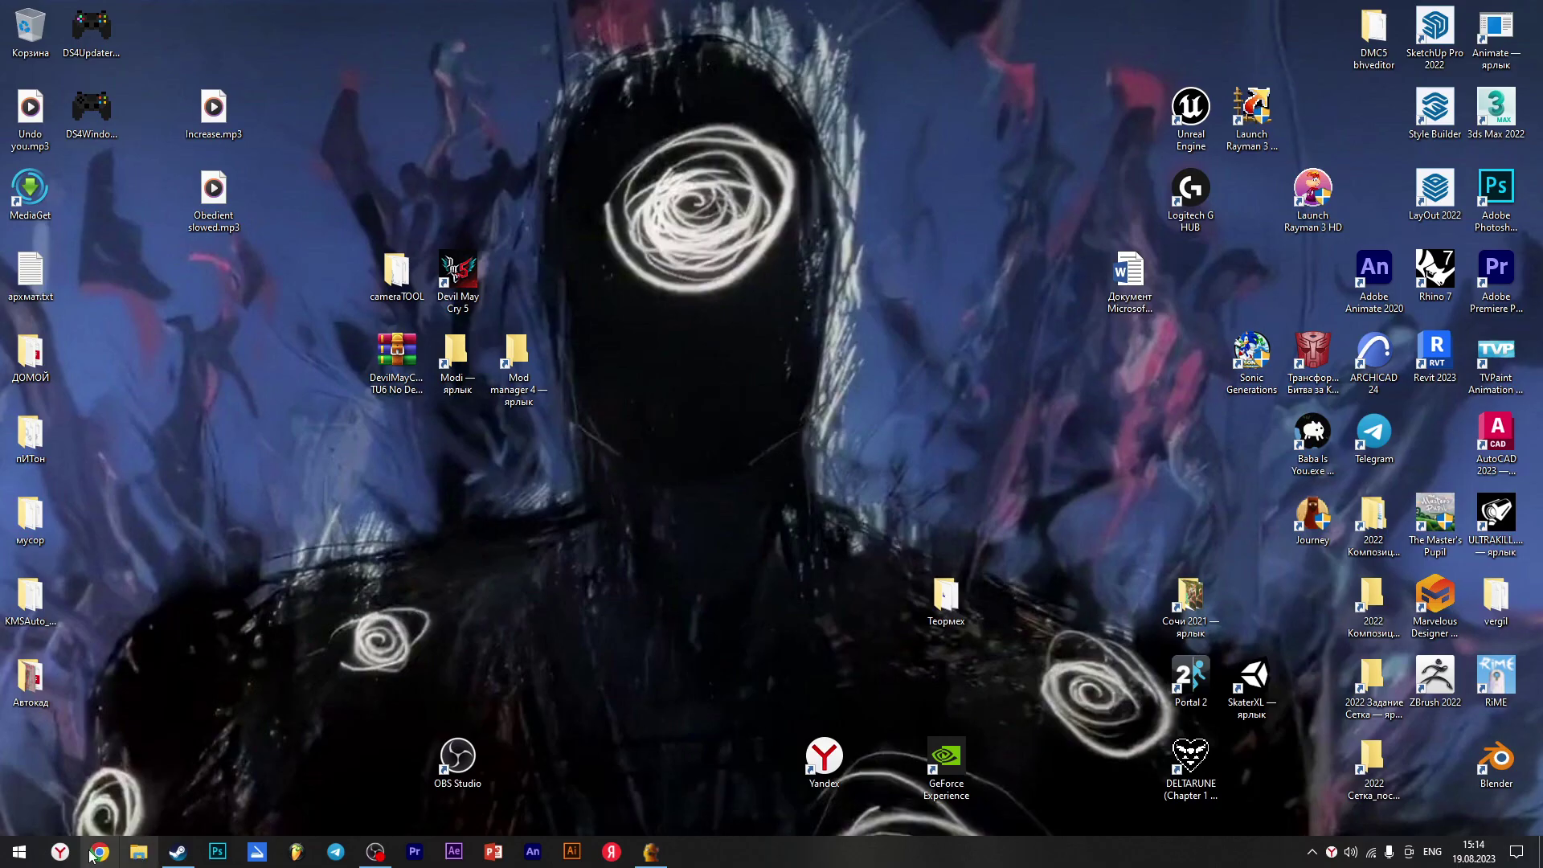
pyautogui.click(60, 851)
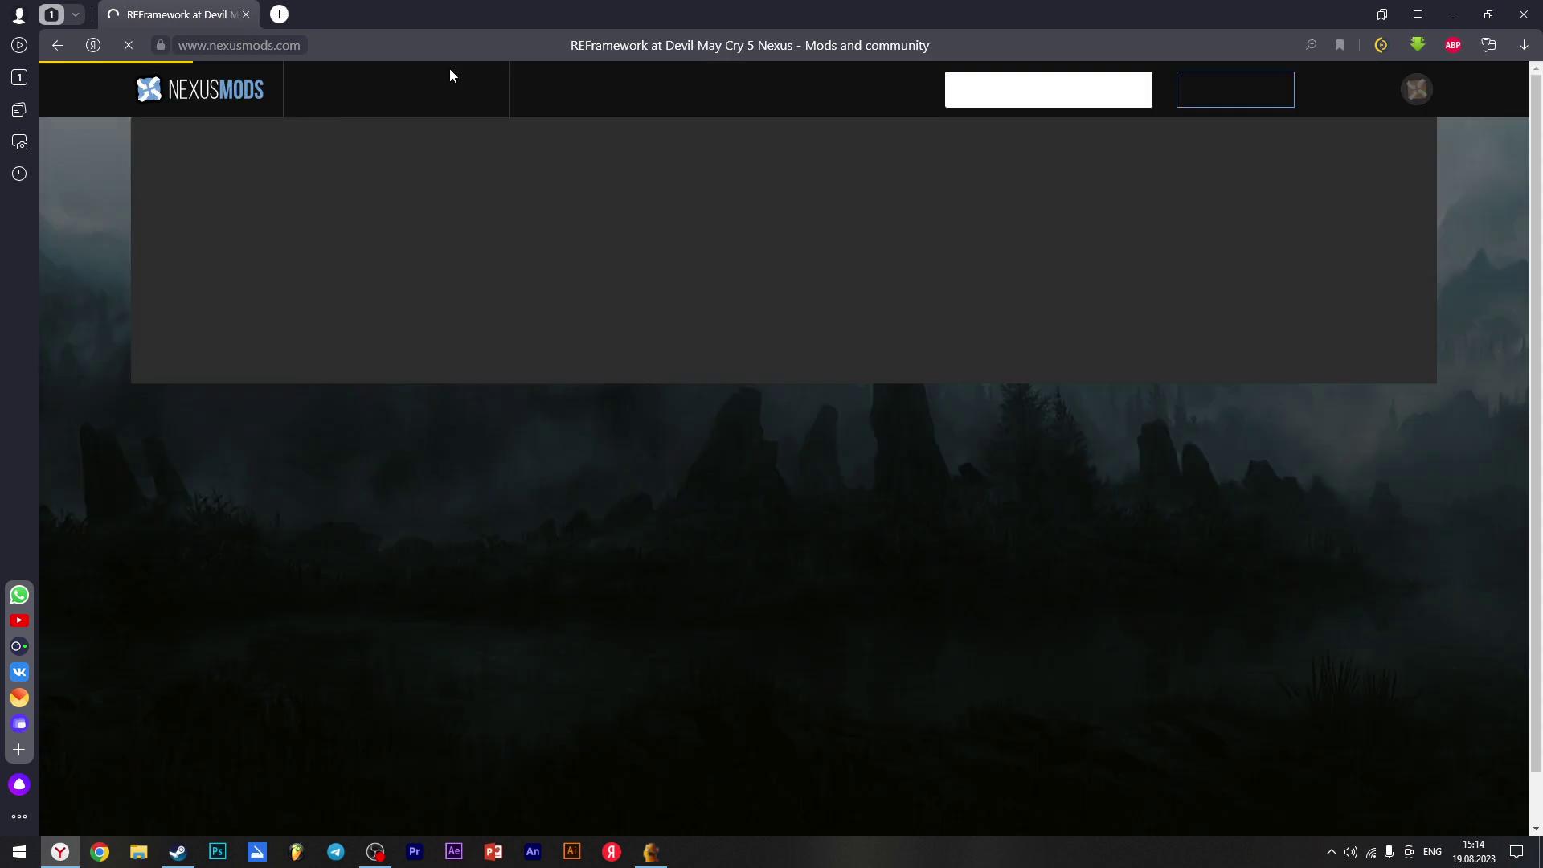
# Open the REFramework files page in a second tab, search mods for "ss" and open SSSiyan's Collaborative Cheat Trainer
pyautogui.click(1061, 92)
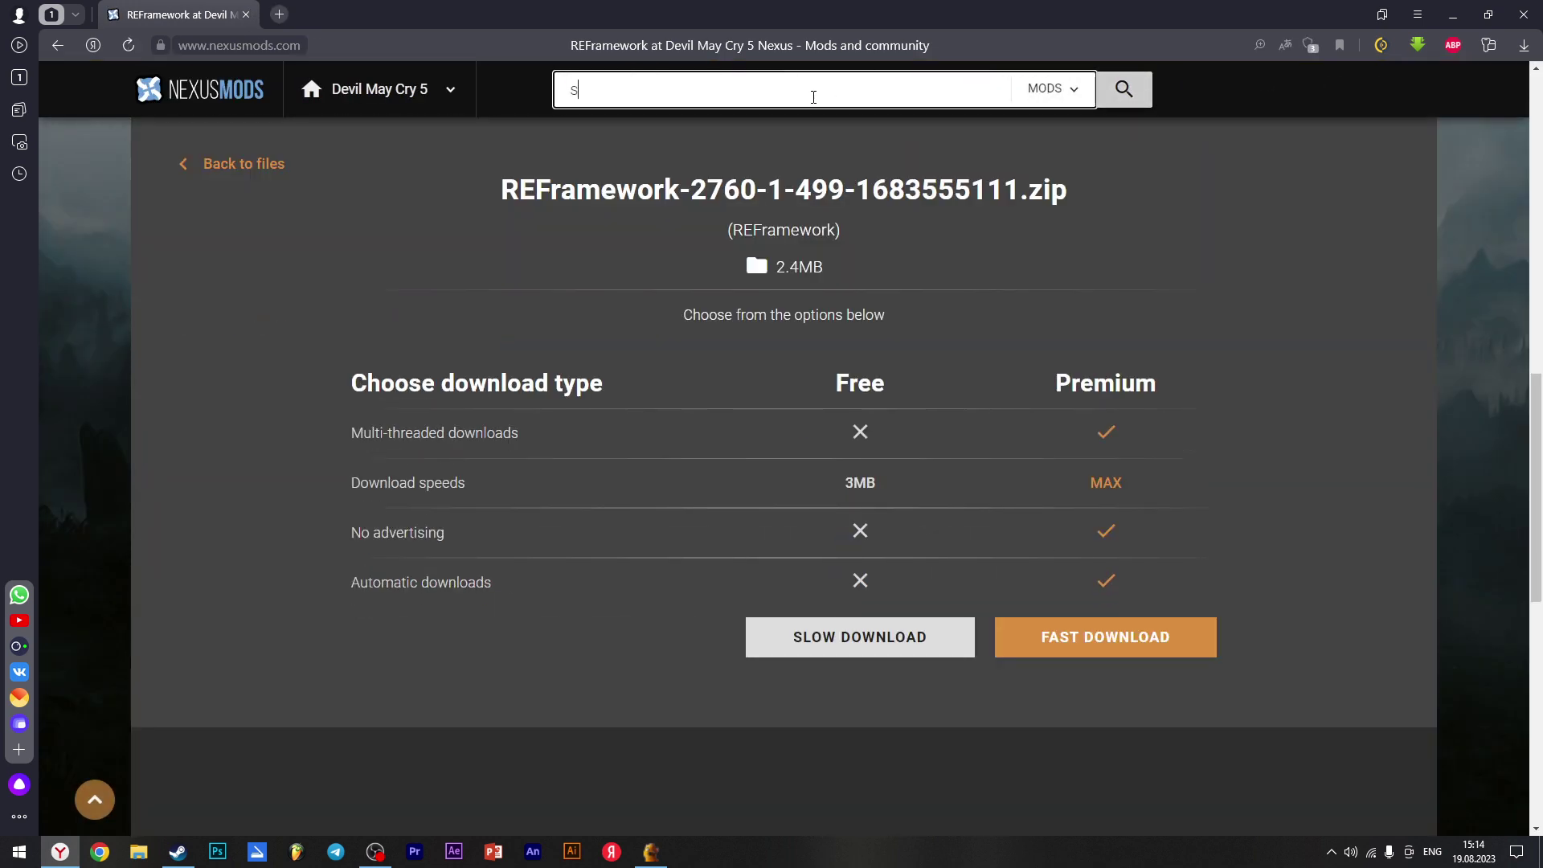
pyautogui.middleClick(57, 46)
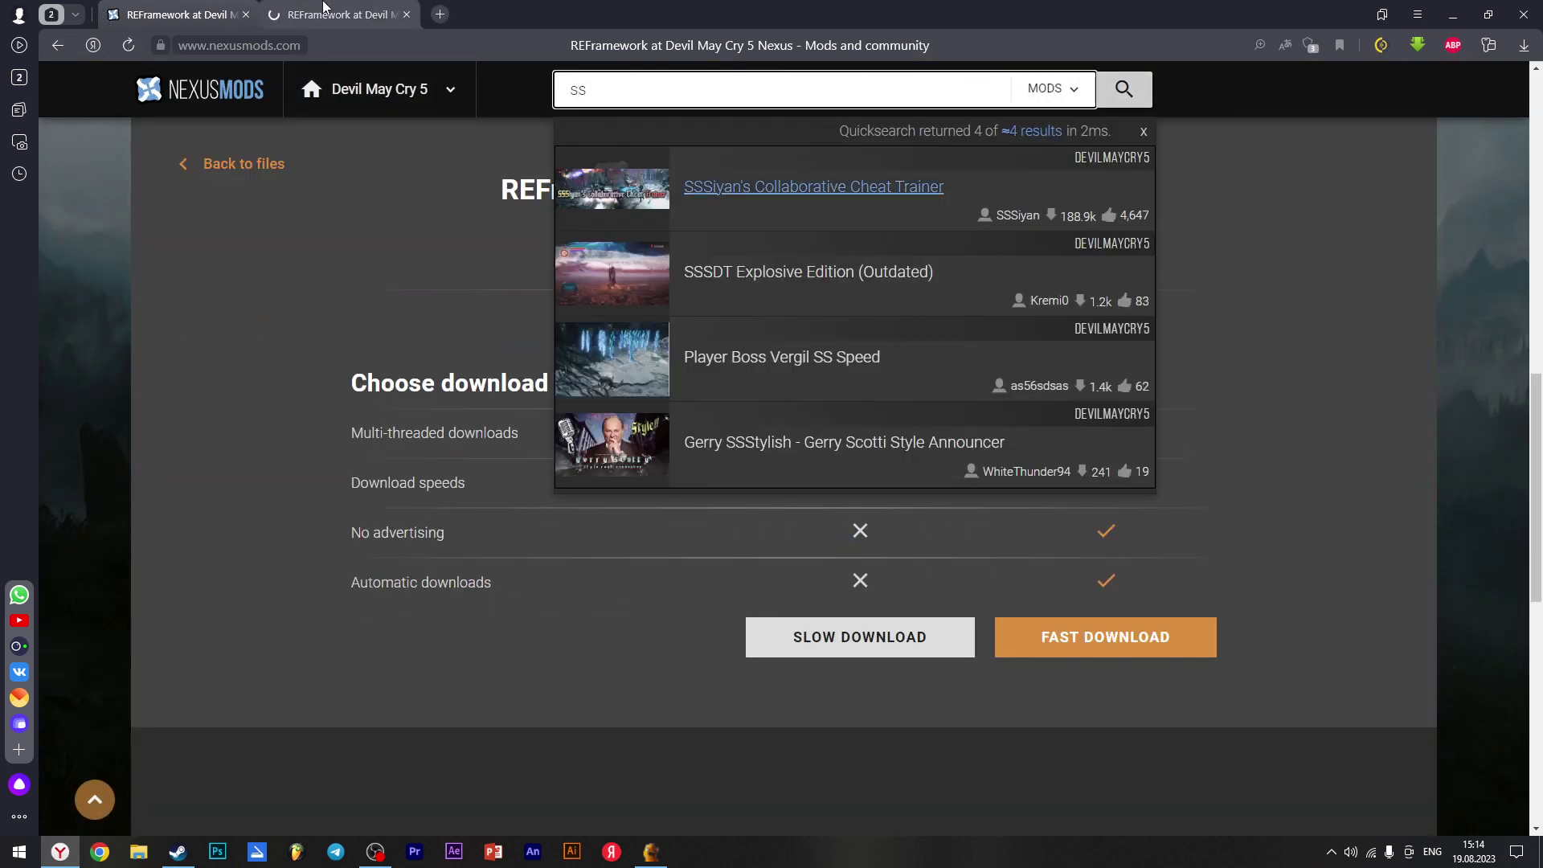
pyautogui.click(337, 14)
pyautogui.scroll(3, 884, 121)
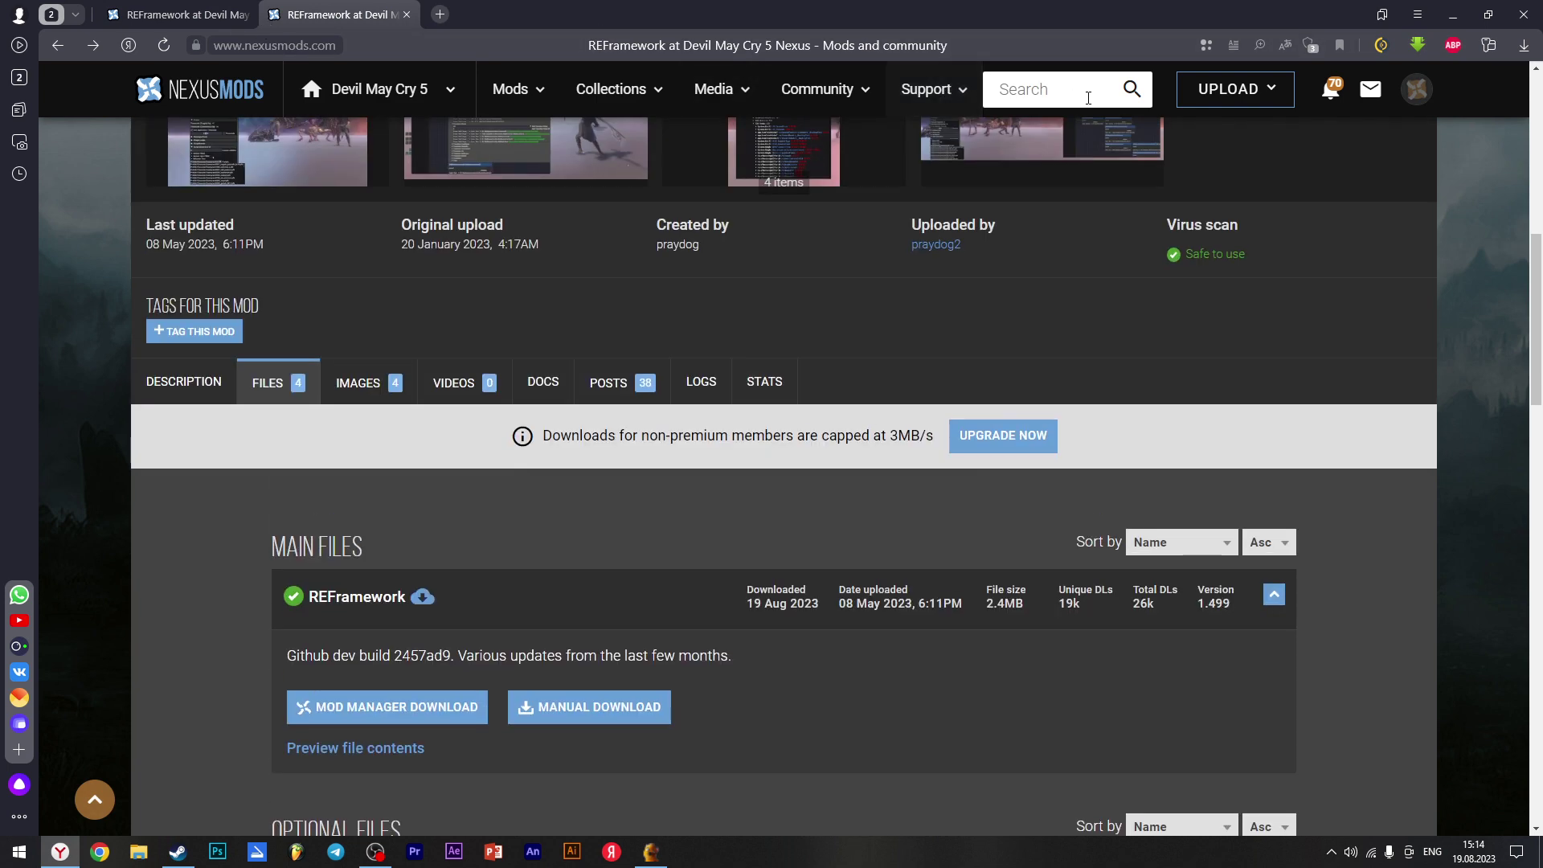
pyautogui.click(1061, 90)
pyautogui.write('ss')
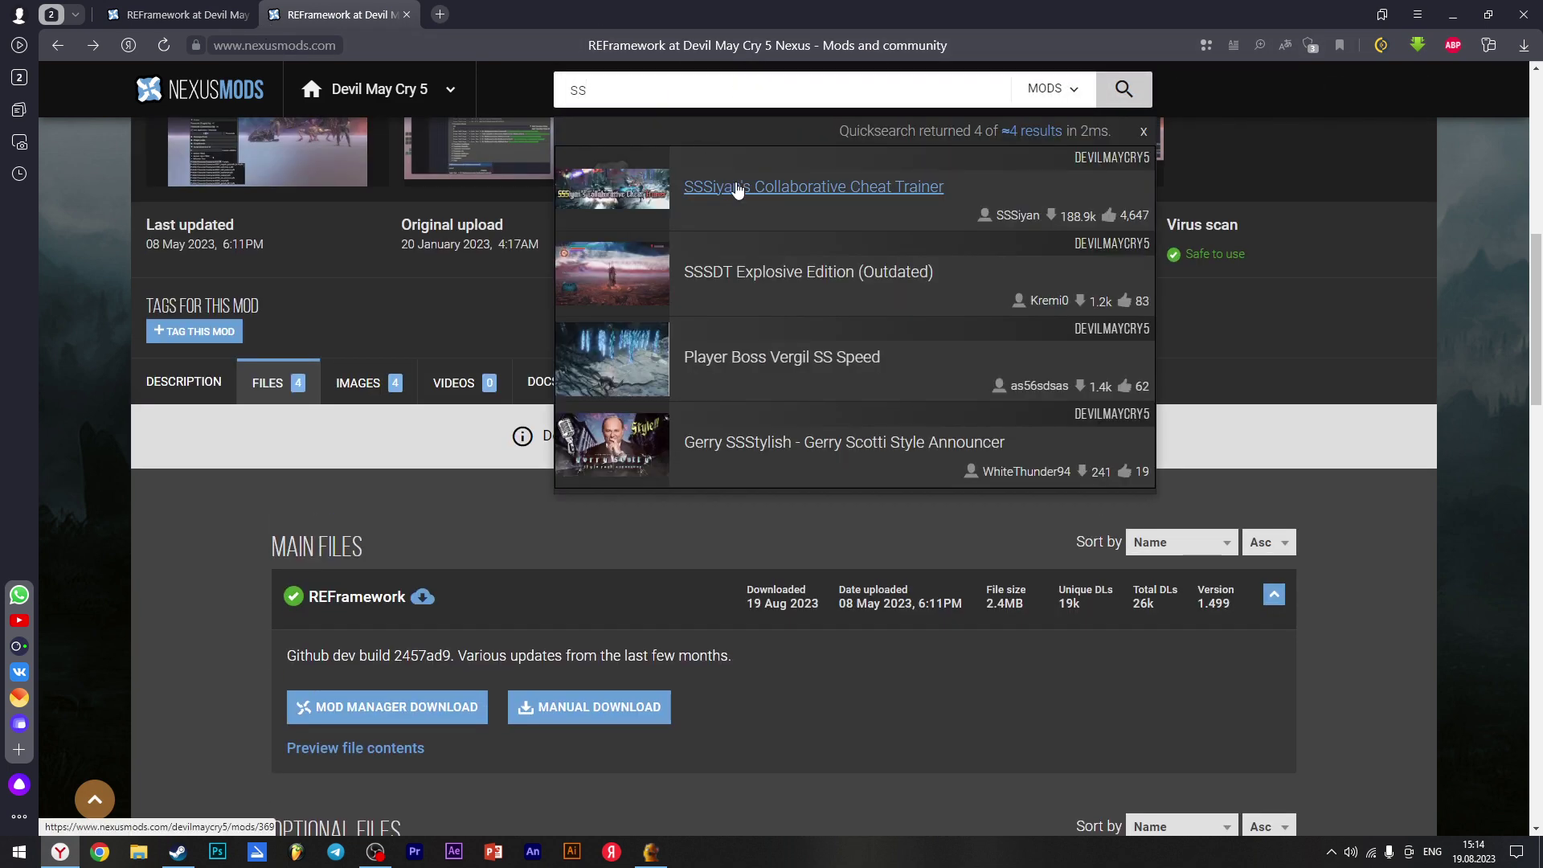
pyautogui.click(733, 188)
pyautogui.scroll(-3, 474, 514)
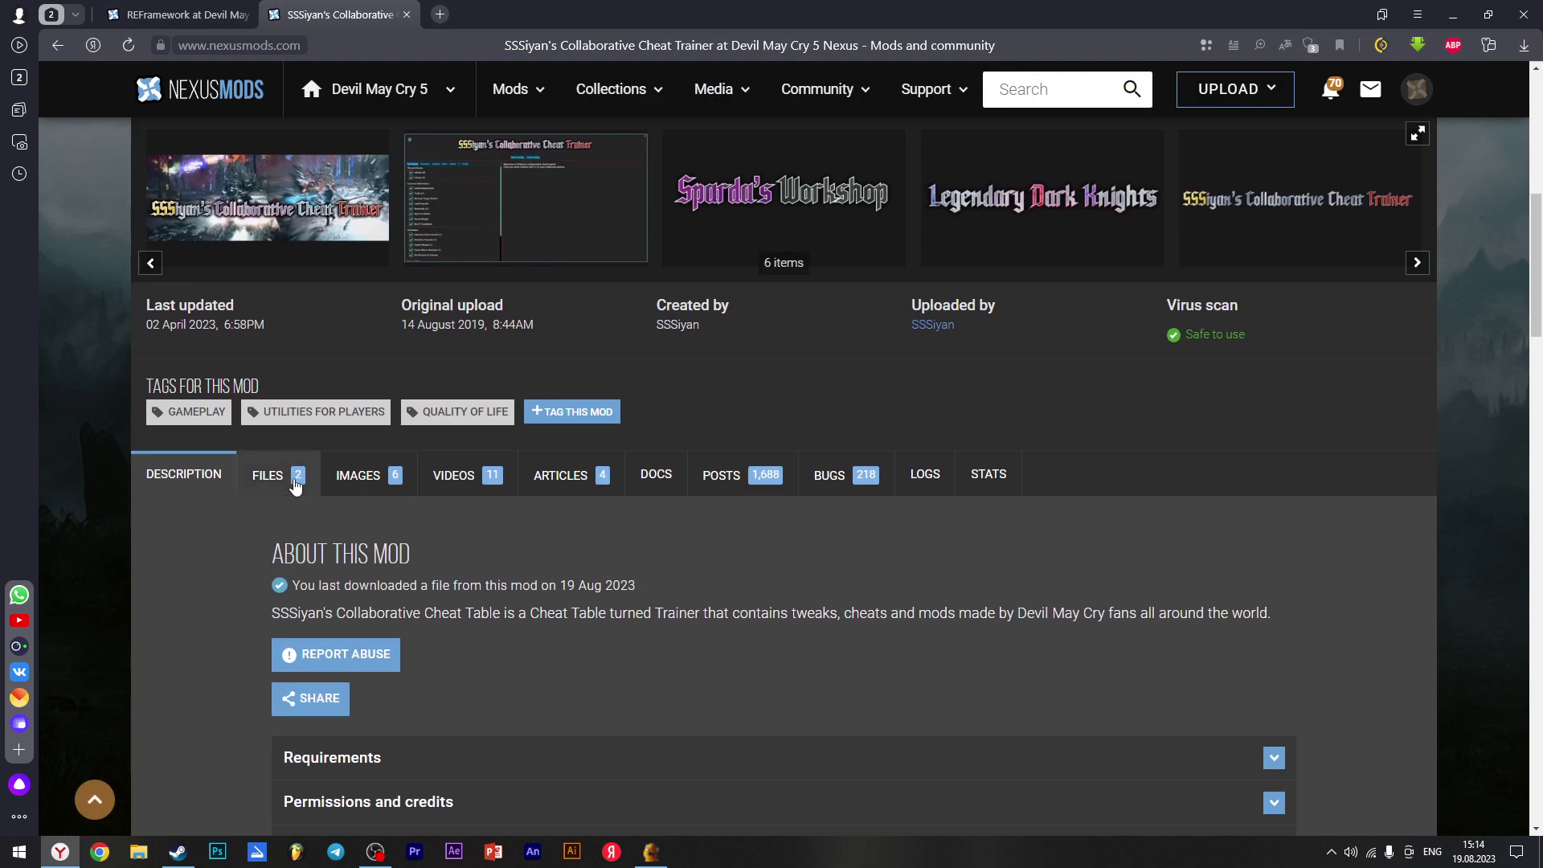
# Download the main 1.23c file of SSSiyan's Collaborative Cheat Trainer manually with the free slow download option
pyautogui.click(275, 472)
pyautogui.click(604, 320)
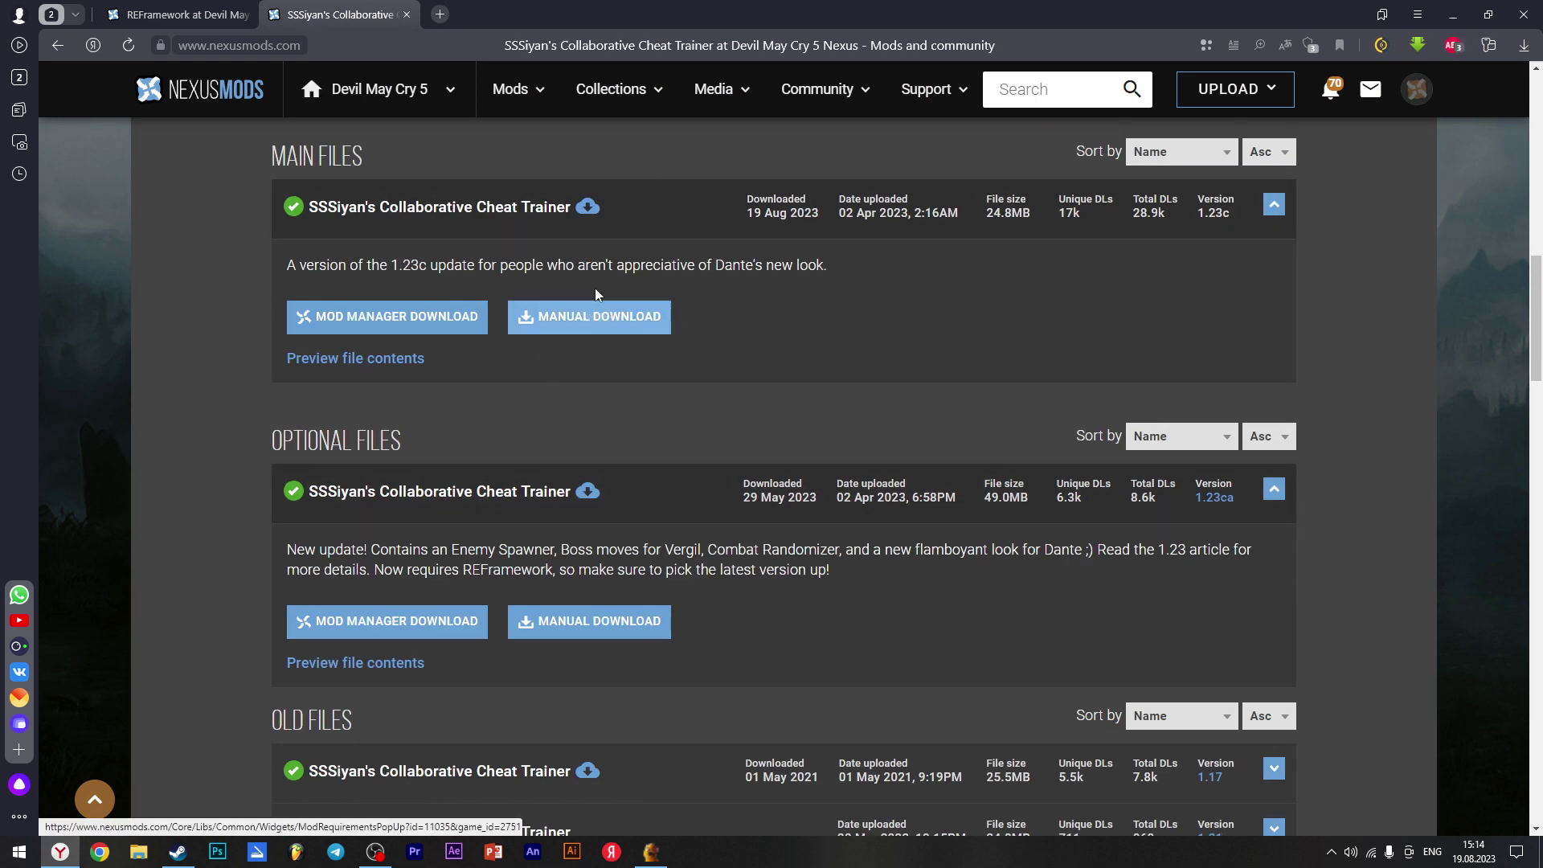
pyautogui.click(607, 315)
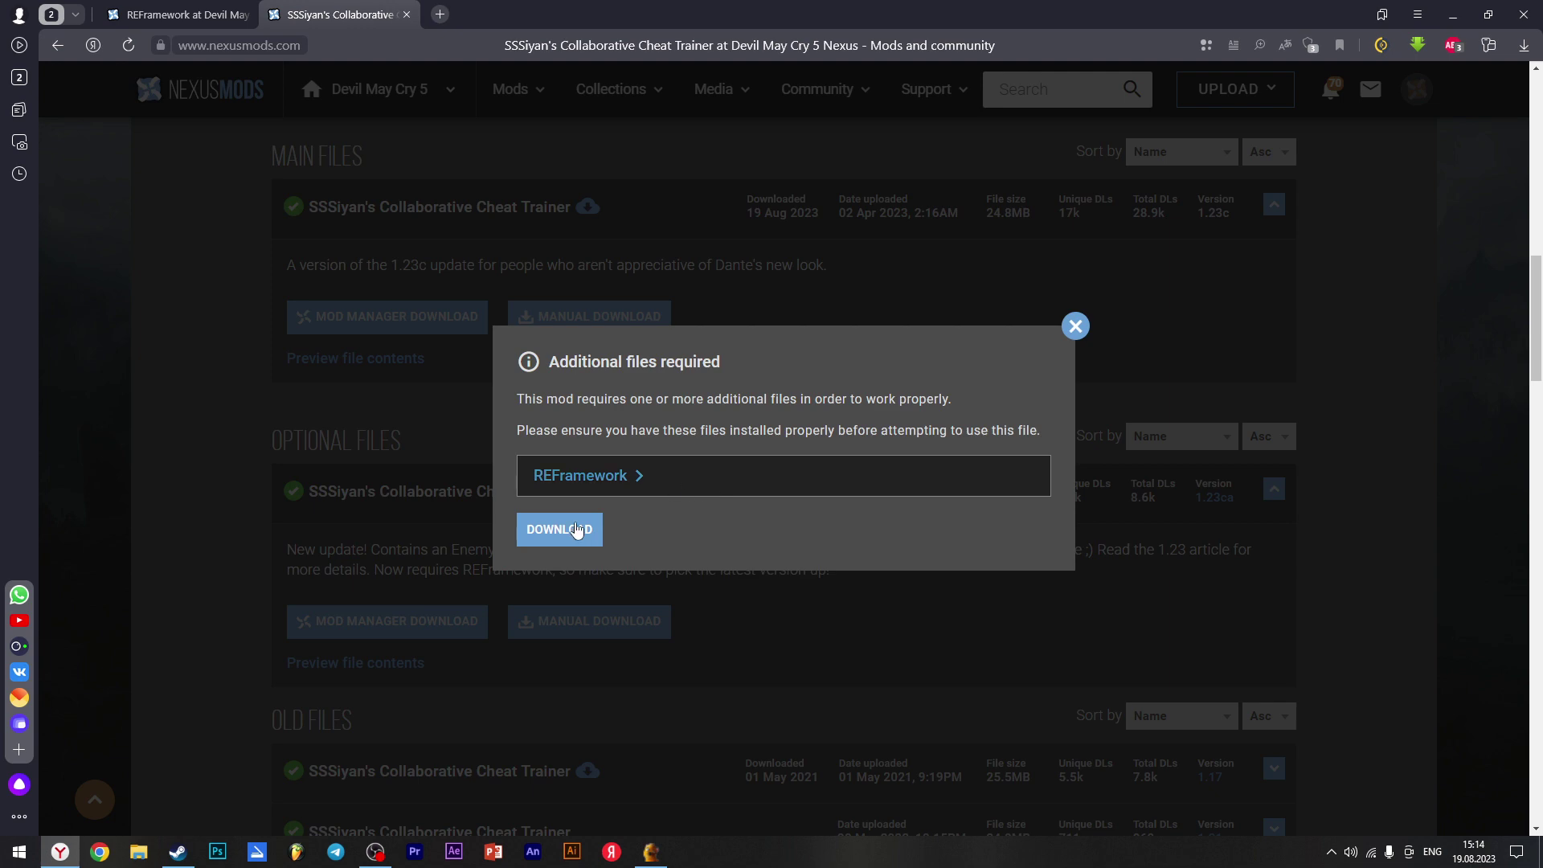
pyautogui.click(1075, 325)
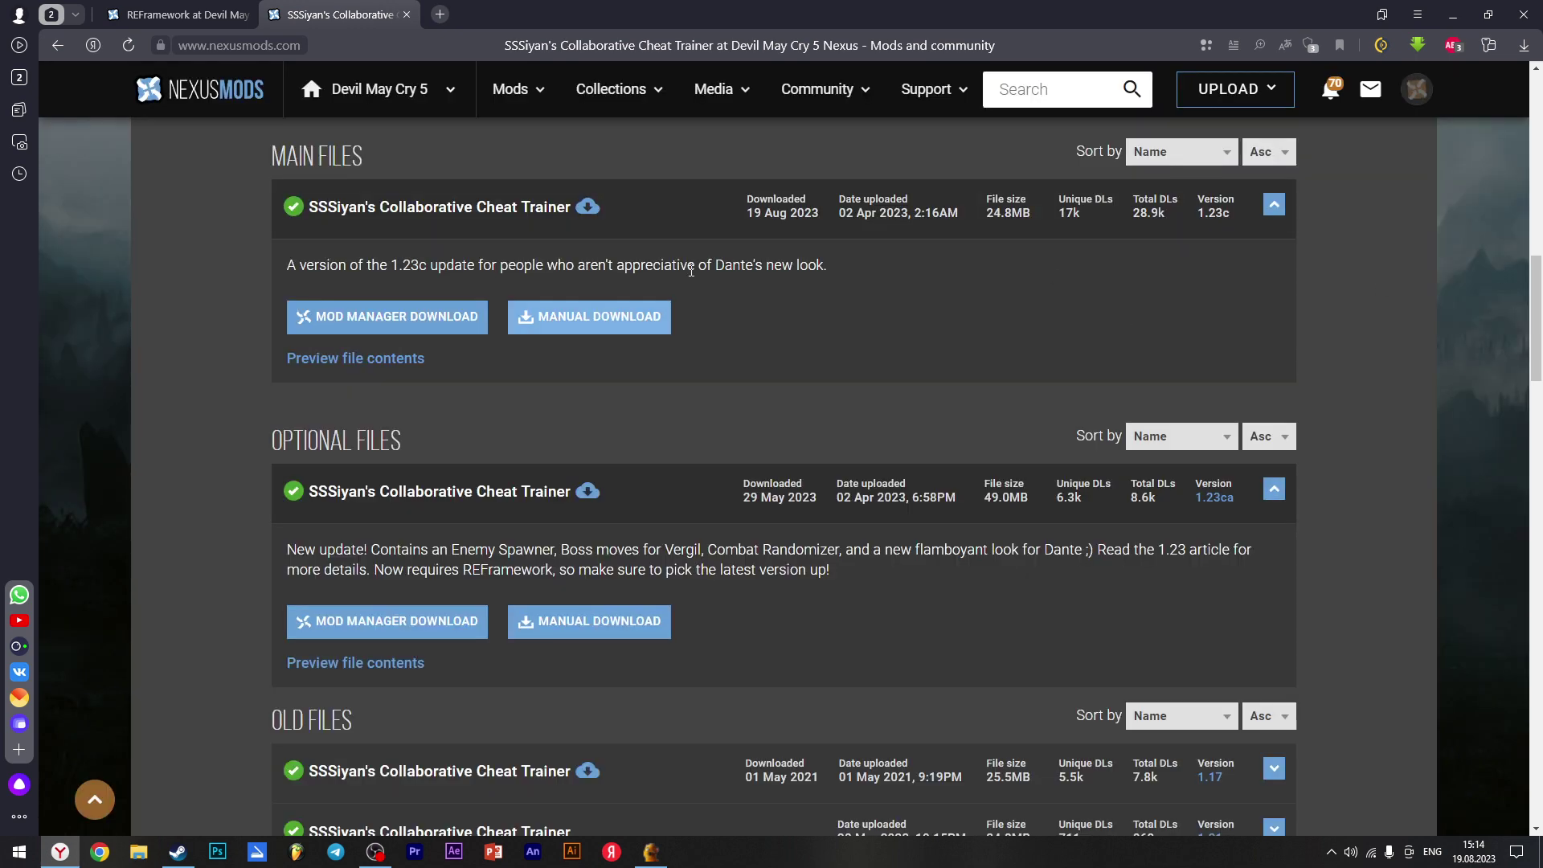
pyautogui.click(625, 336)
pyautogui.click(537, 533)
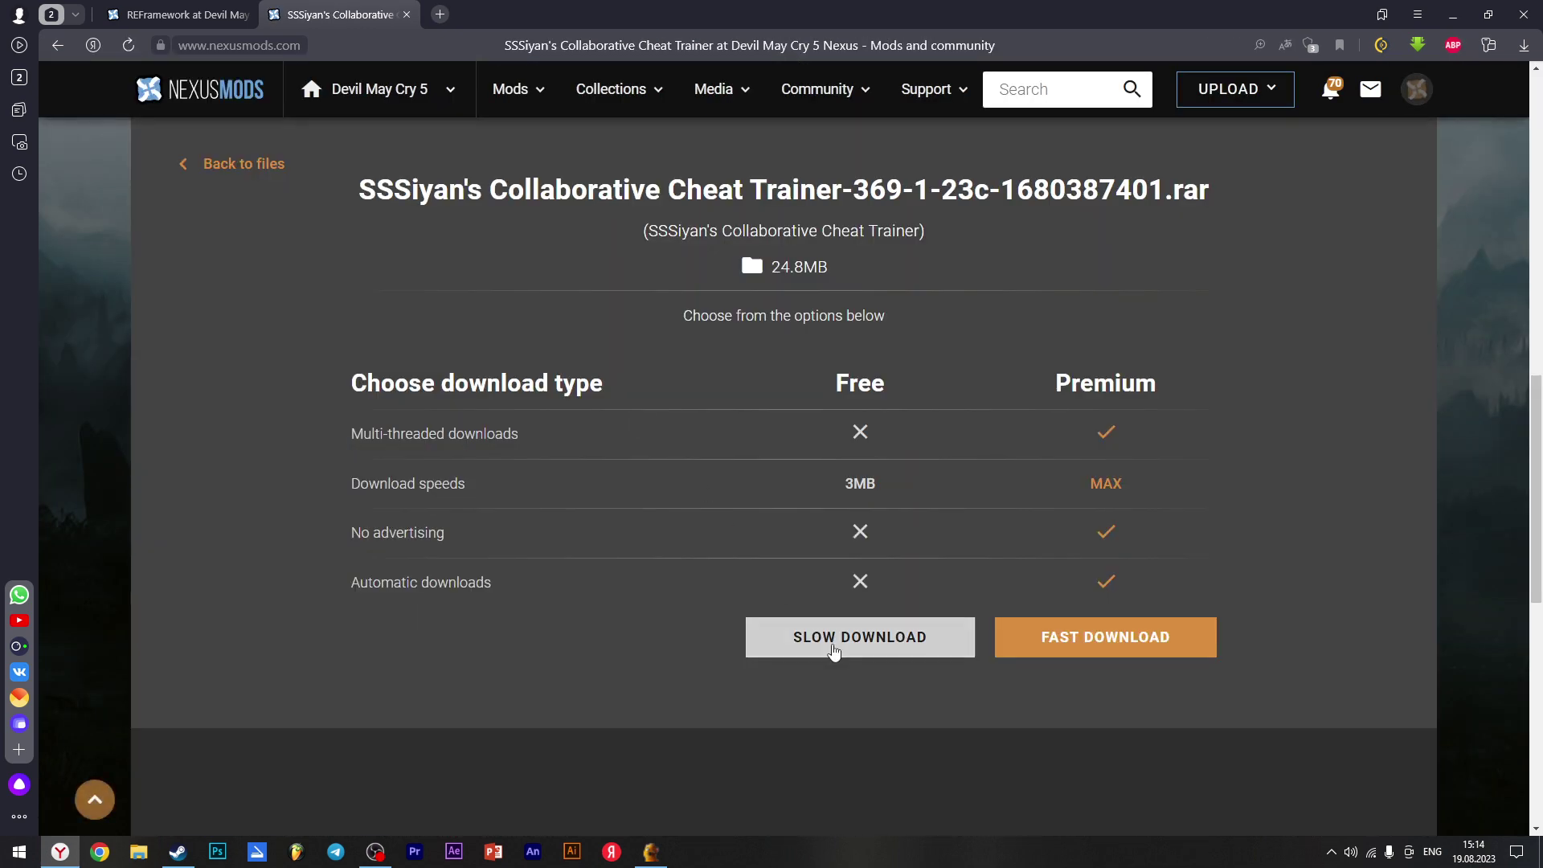
pyautogui.click(834, 644)
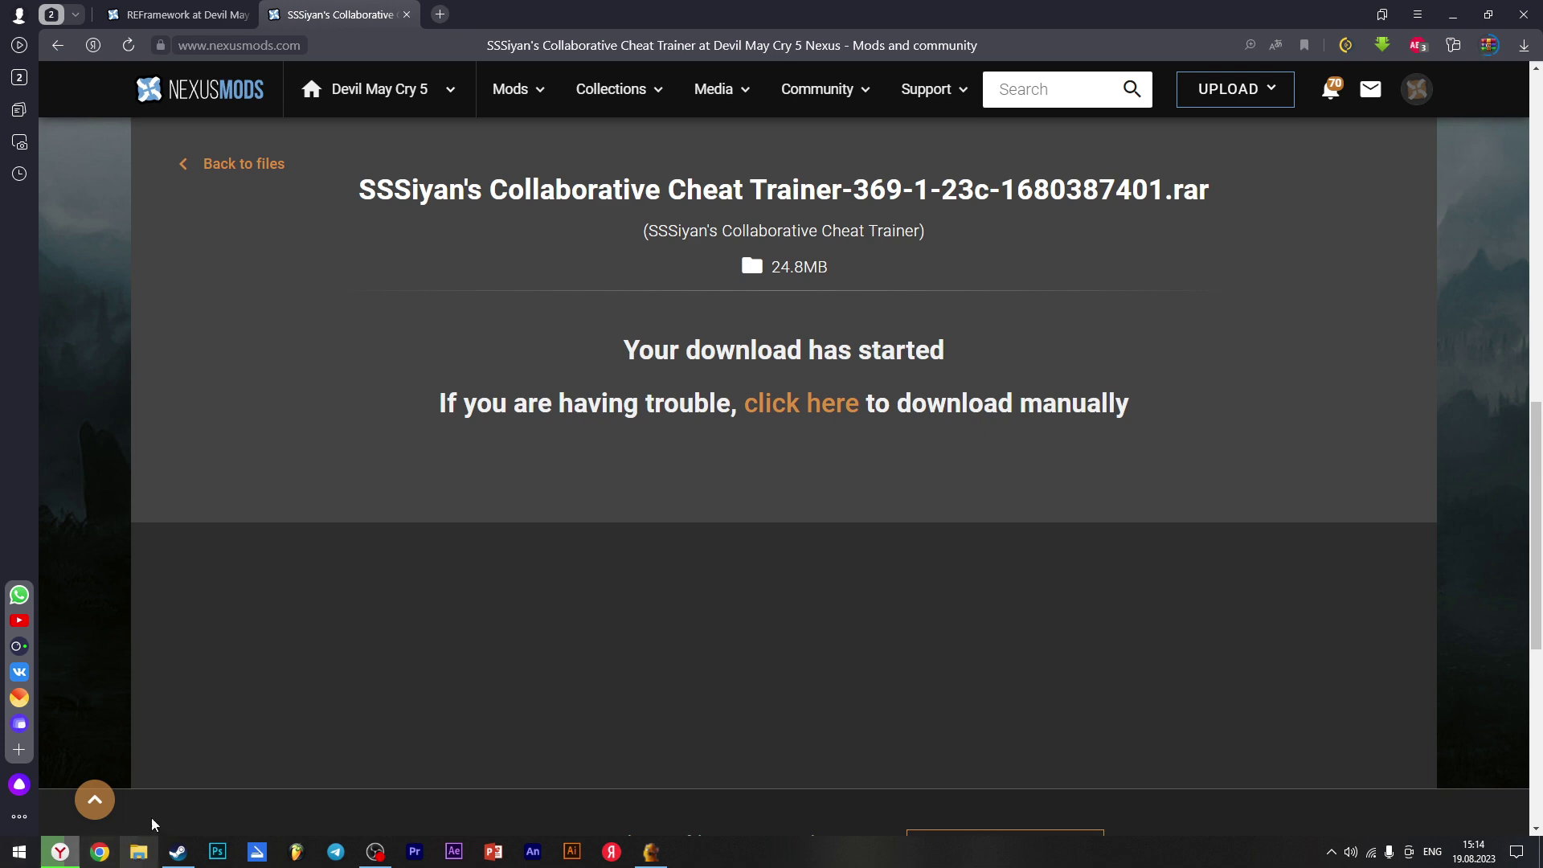
# From the desktop, open the Mod manager 4 folder and go to Games > DMC5 > Mods
pyautogui.click(139, 850)
pyautogui.click(1363, 33)
pyautogui.press('super+d')
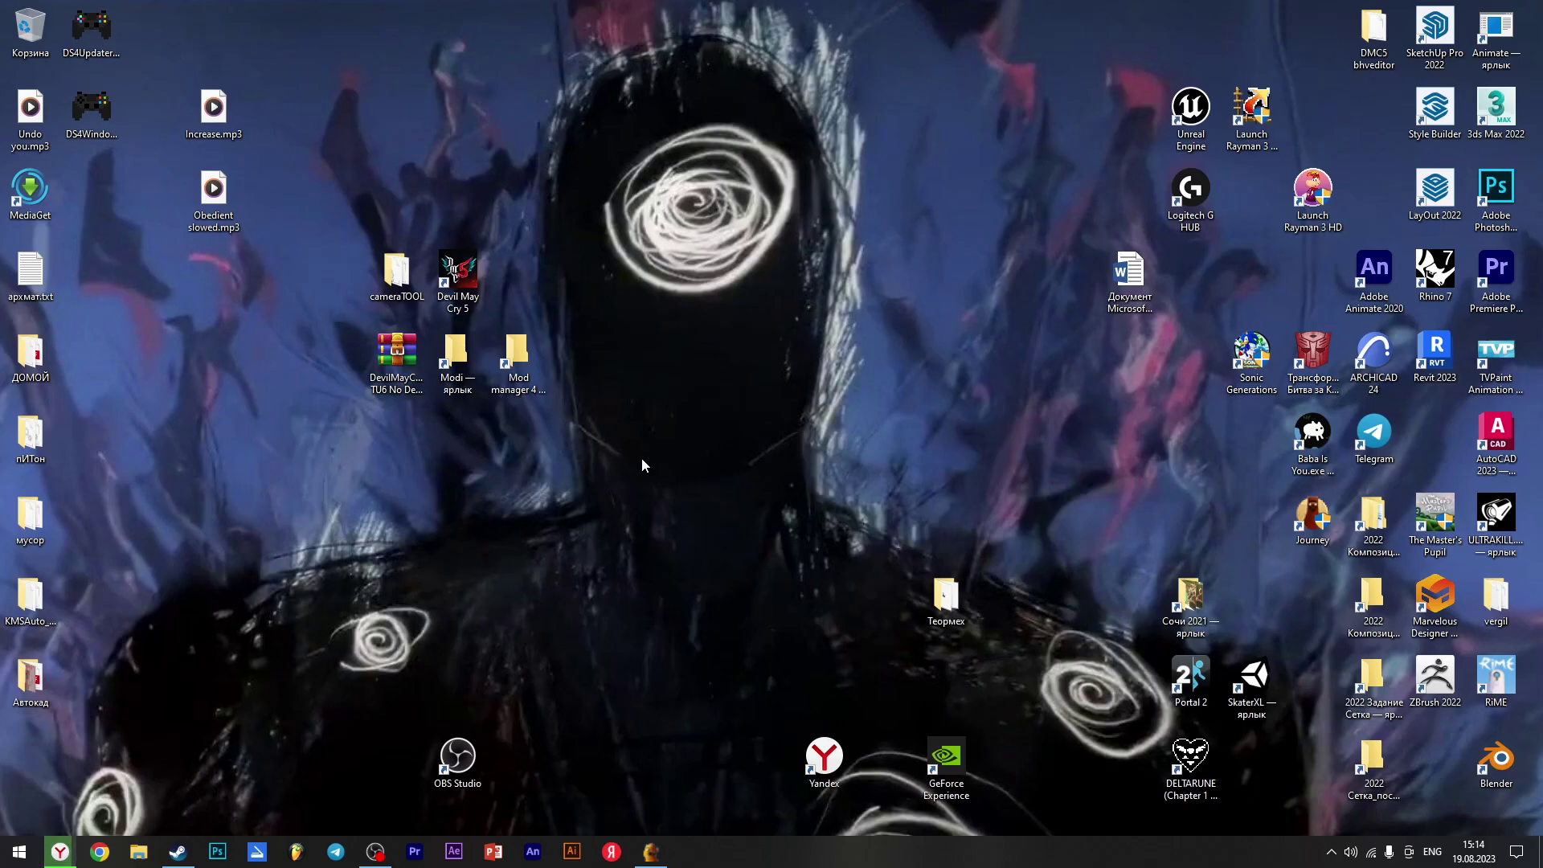
pyautogui.doubleClick(518, 358)
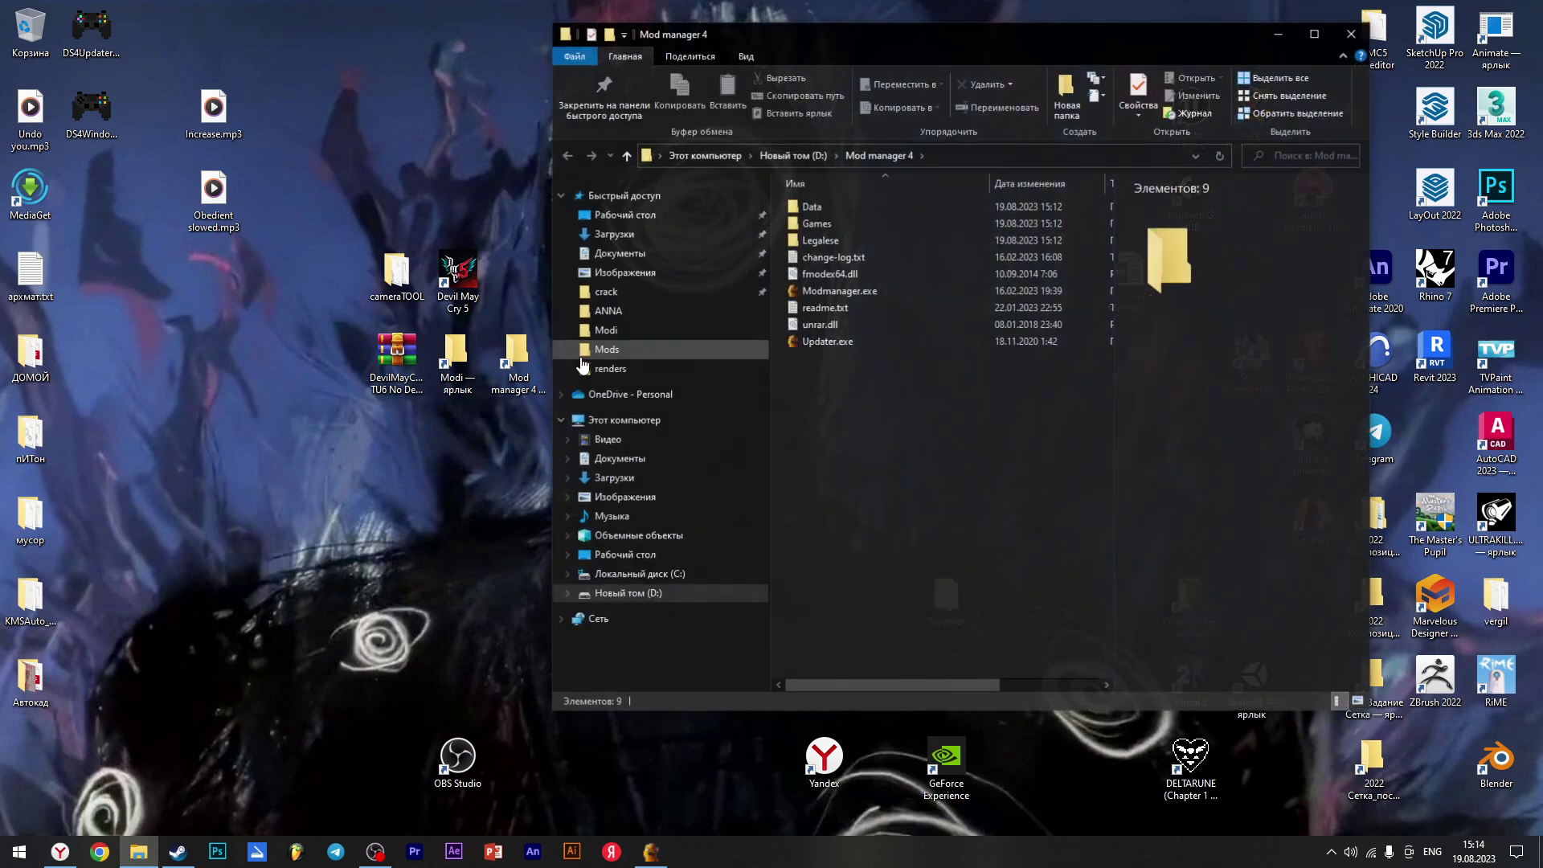
pyautogui.doubleClick(827, 223)
pyautogui.click(812, 207)
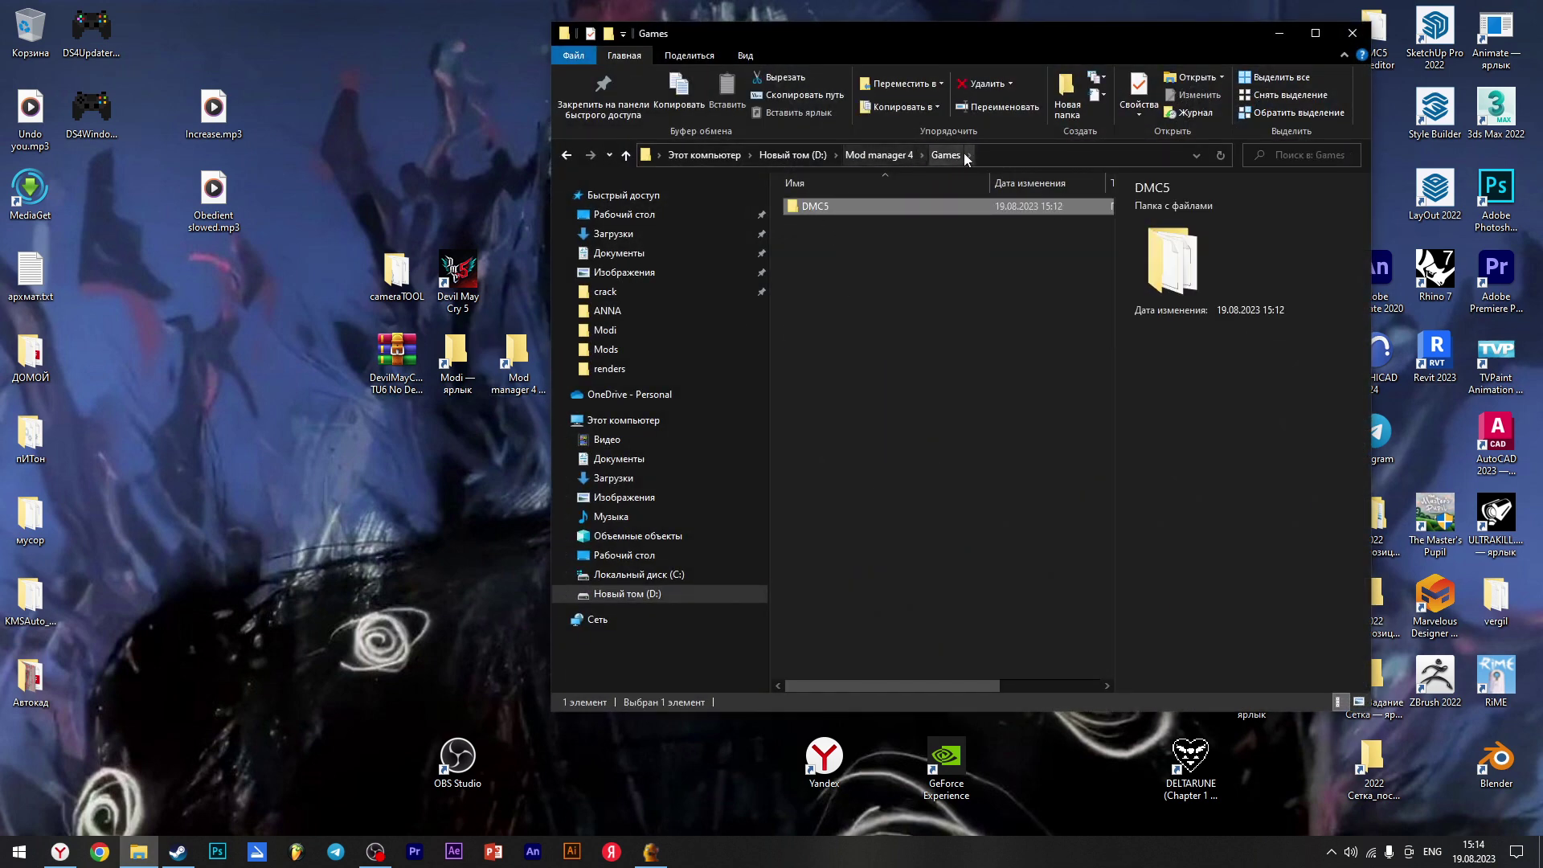
pyautogui.doubleClick(826, 205)
pyautogui.doubleClick(870, 206)
# Copy the downloaded SSSiyan's Collaborative Cheat Trainer archive from the browser into the DMC5 Mods folder
pyautogui.press('super')
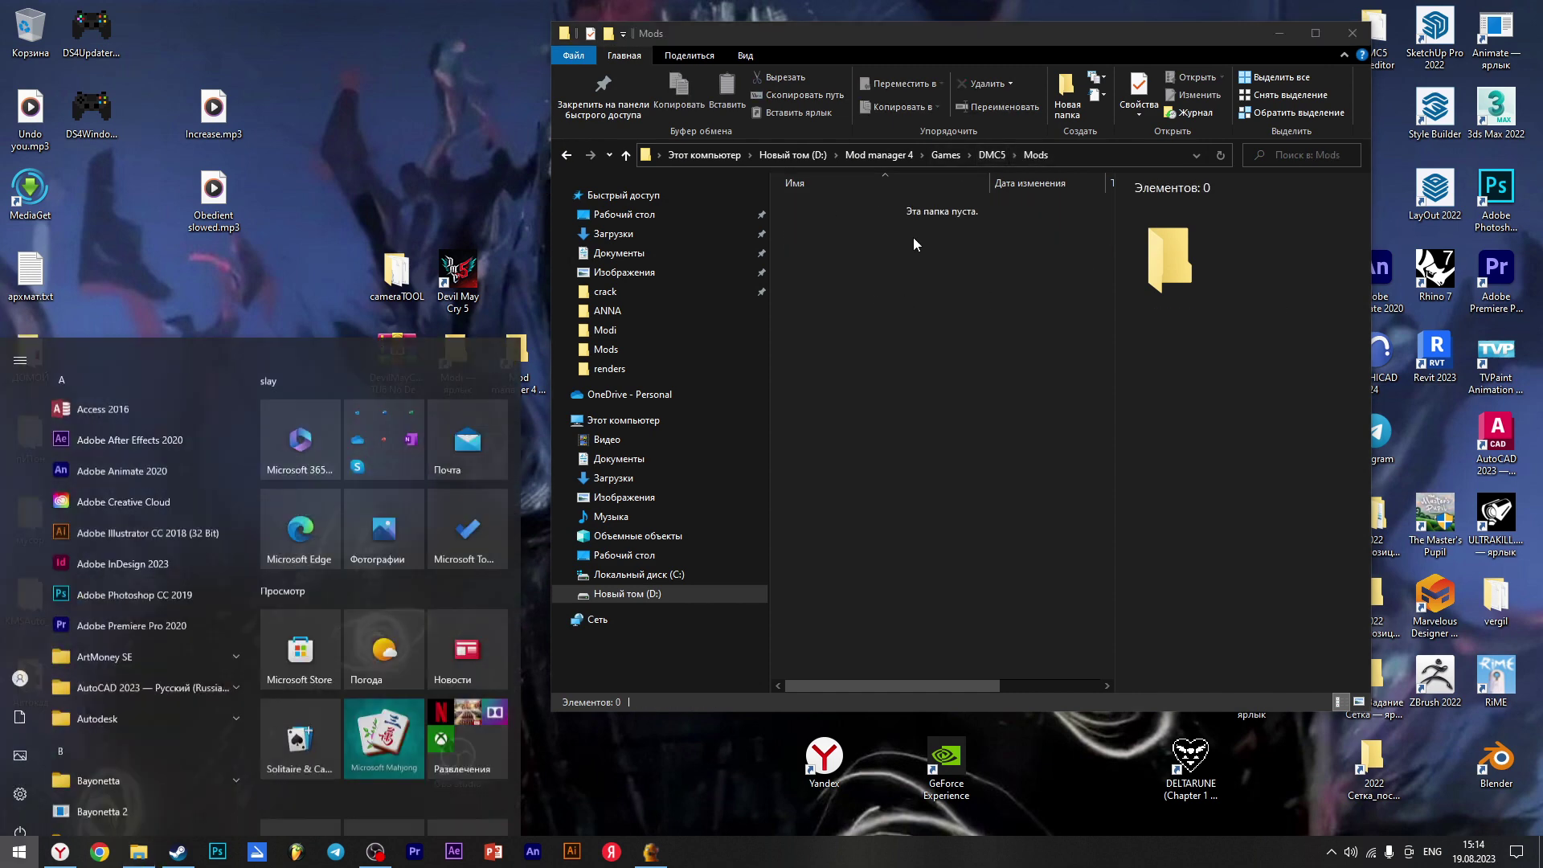
pyautogui.press('super+d')
pyautogui.hotkey('alt', 'Tab')
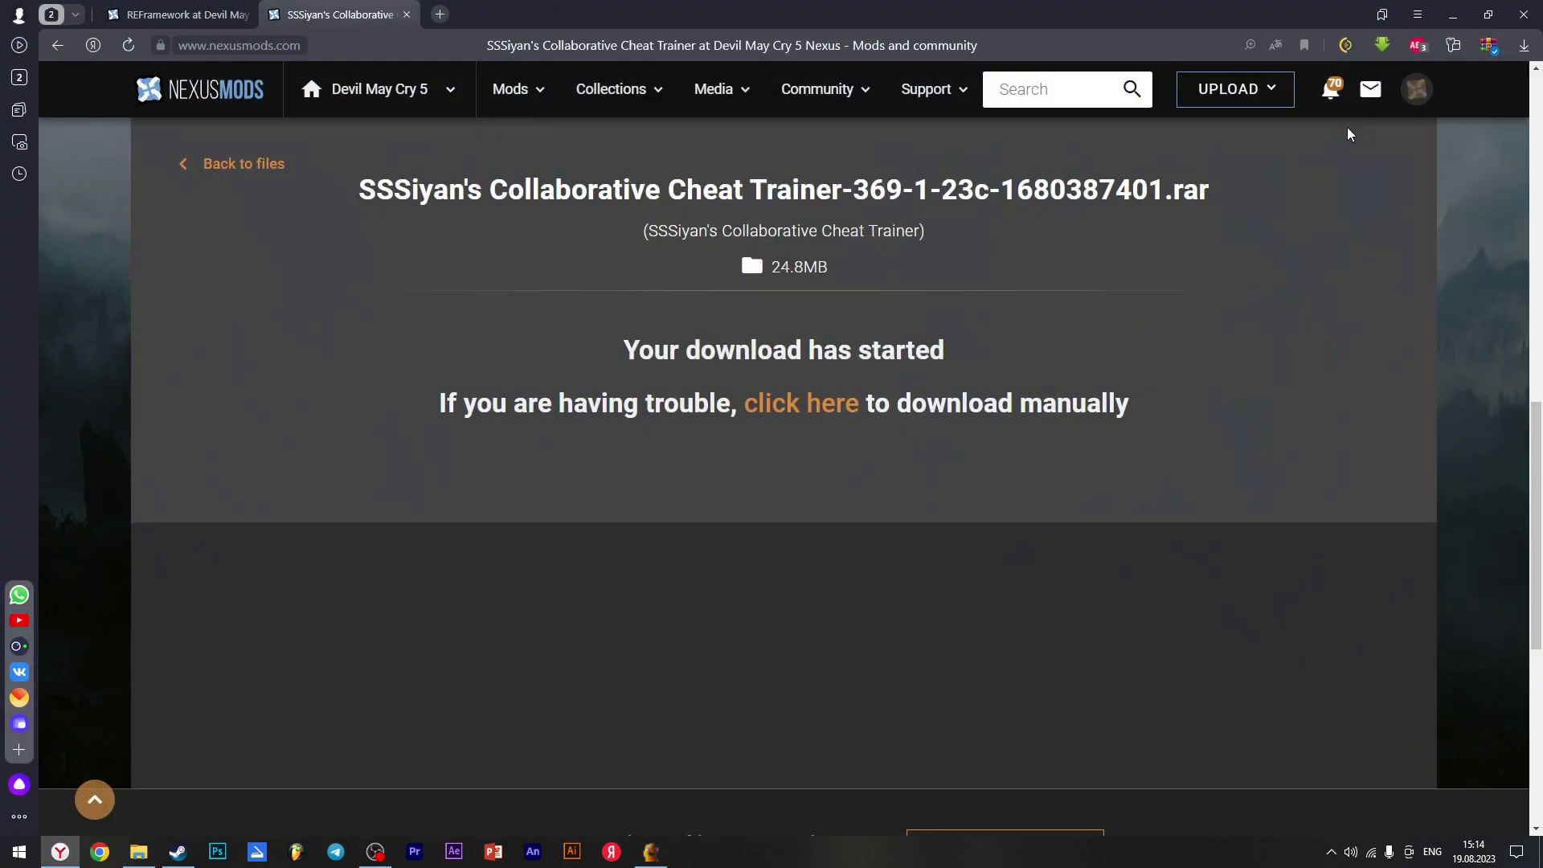
pyautogui.hotkey('alt', 'Tab')
pyautogui.moveTo(1496, 76); pyautogui.dragTo(769, 376)
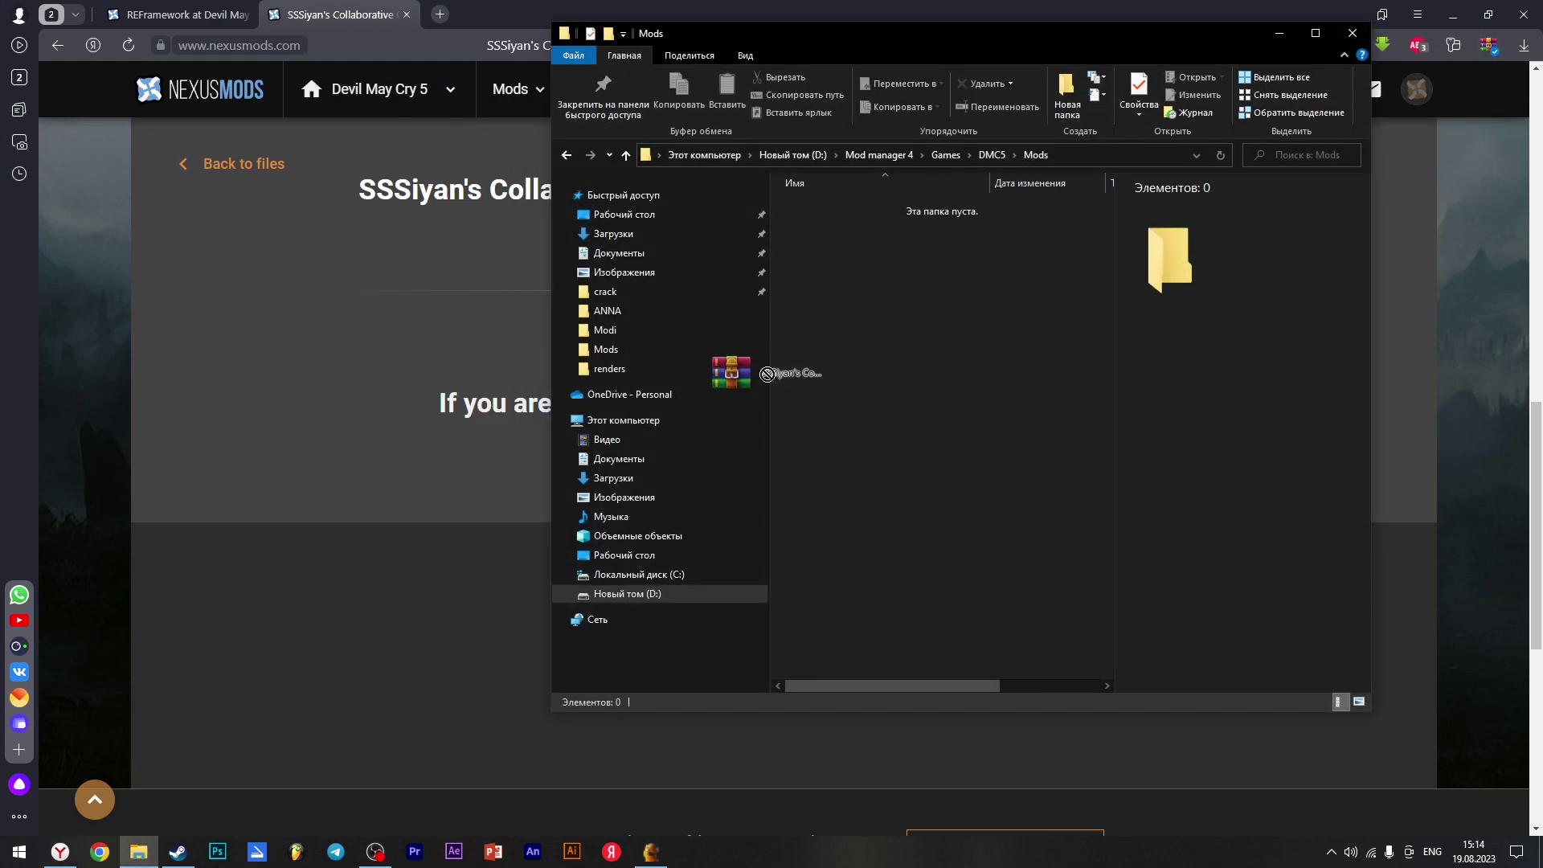
pyautogui.moveTo(877, 257); pyautogui.dragTo(883, 265)
pyautogui.click(772, 360)
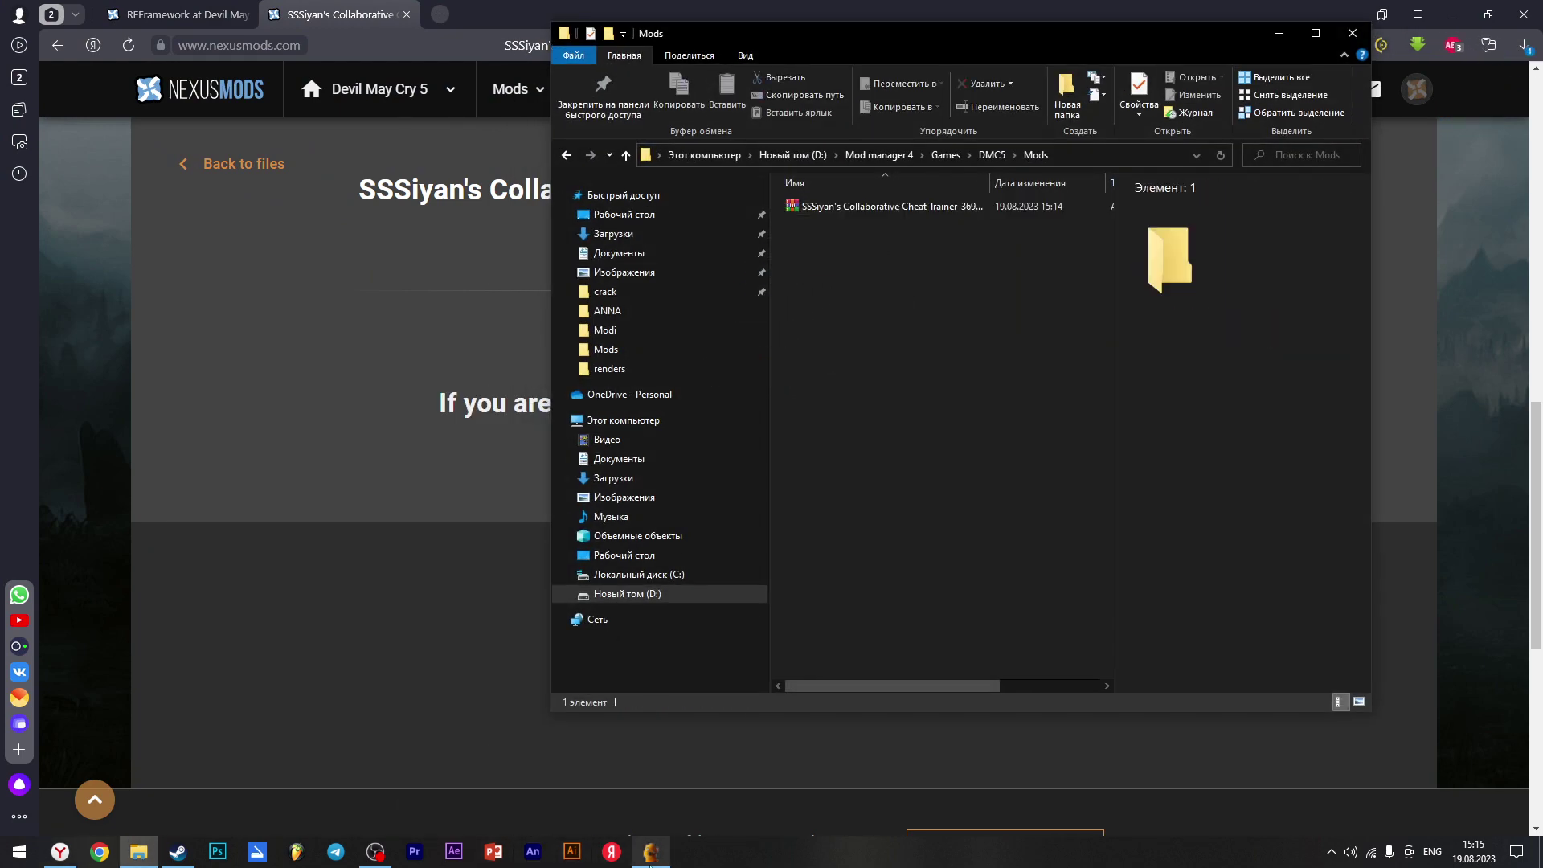
# Switch to Fluffy Mod Manager, list all mods, refresh the list and select SSSiyan Collaborative Cheat Trainer
pyautogui.click(651, 852)
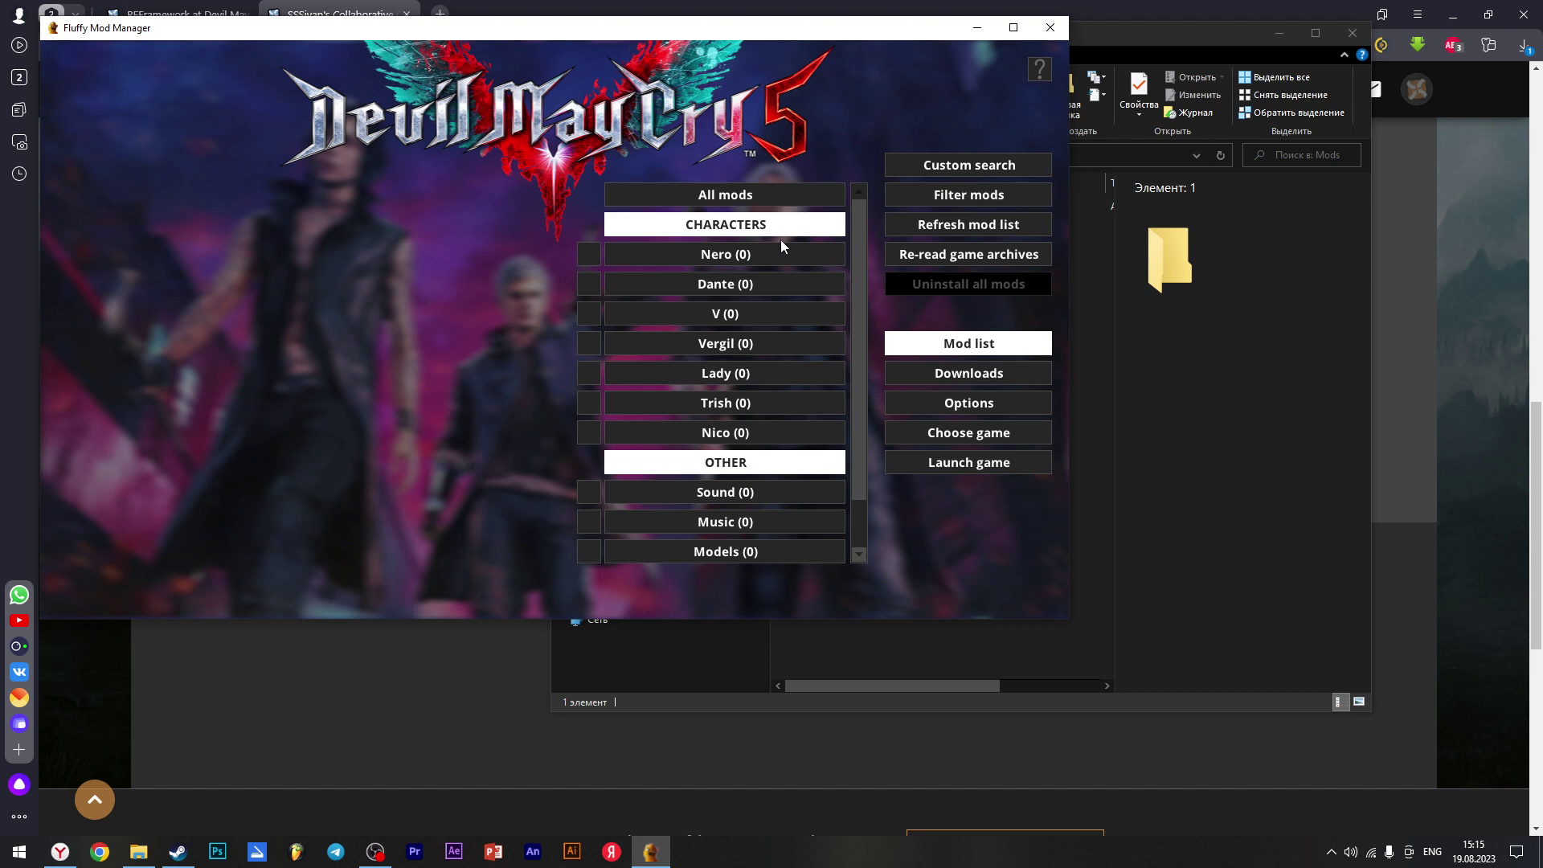
pyautogui.click(778, 196)
pyautogui.click(961, 224)
pyautogui.moveTo(628, 265)
pyautogui.click(643, 254)
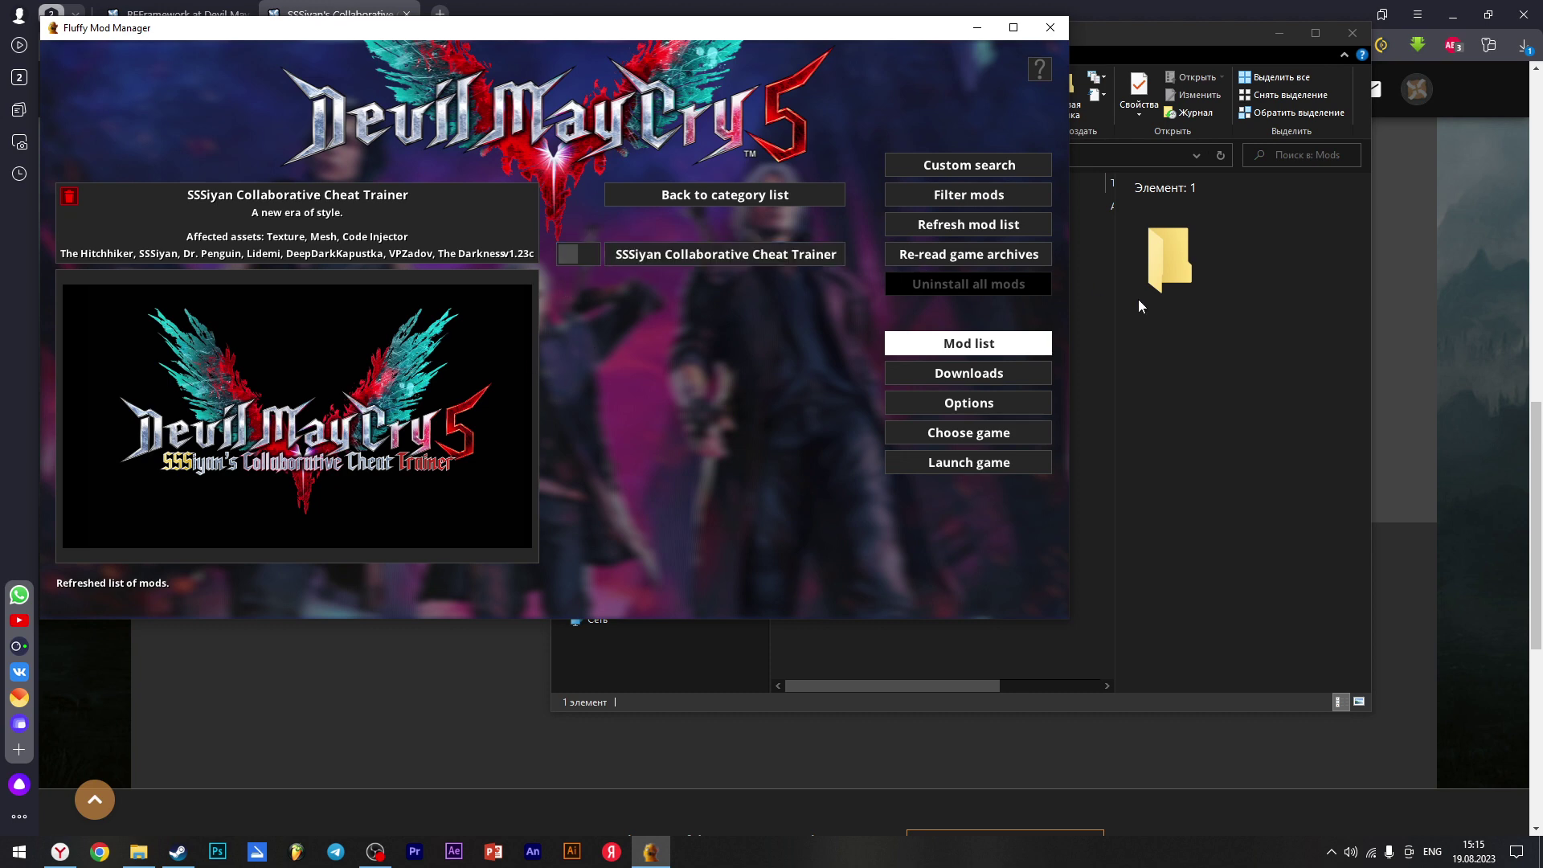
# Return to the REFramework page in the browser and open its list of files
pyautogui.click(1457, 292)
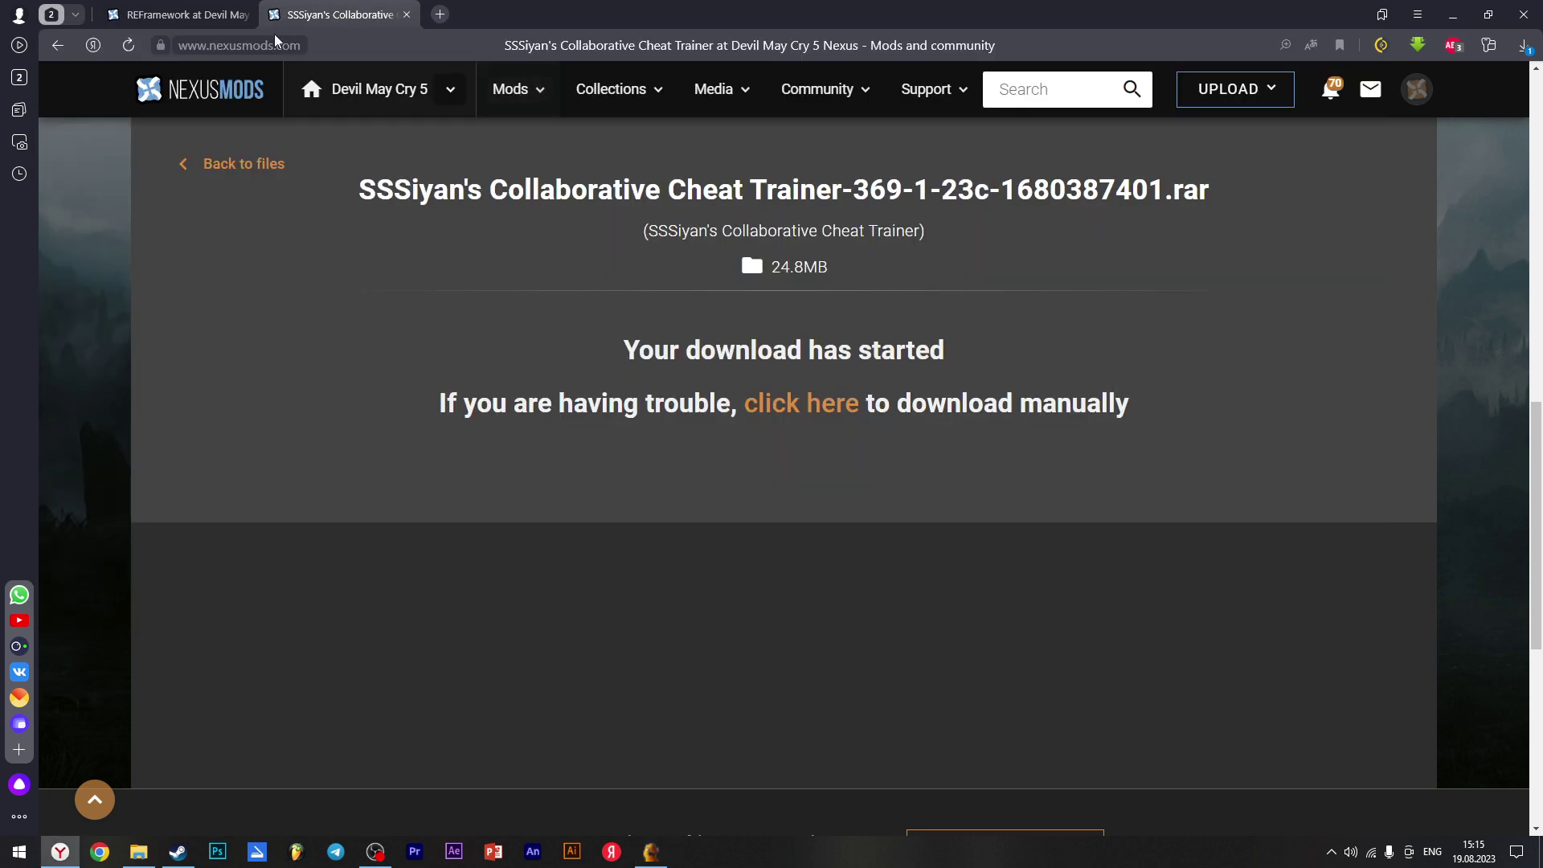
pyautogui.click(181, 15)
pyautogui.click(345, 265)
pyautogui.scroll(6, 351, 299)
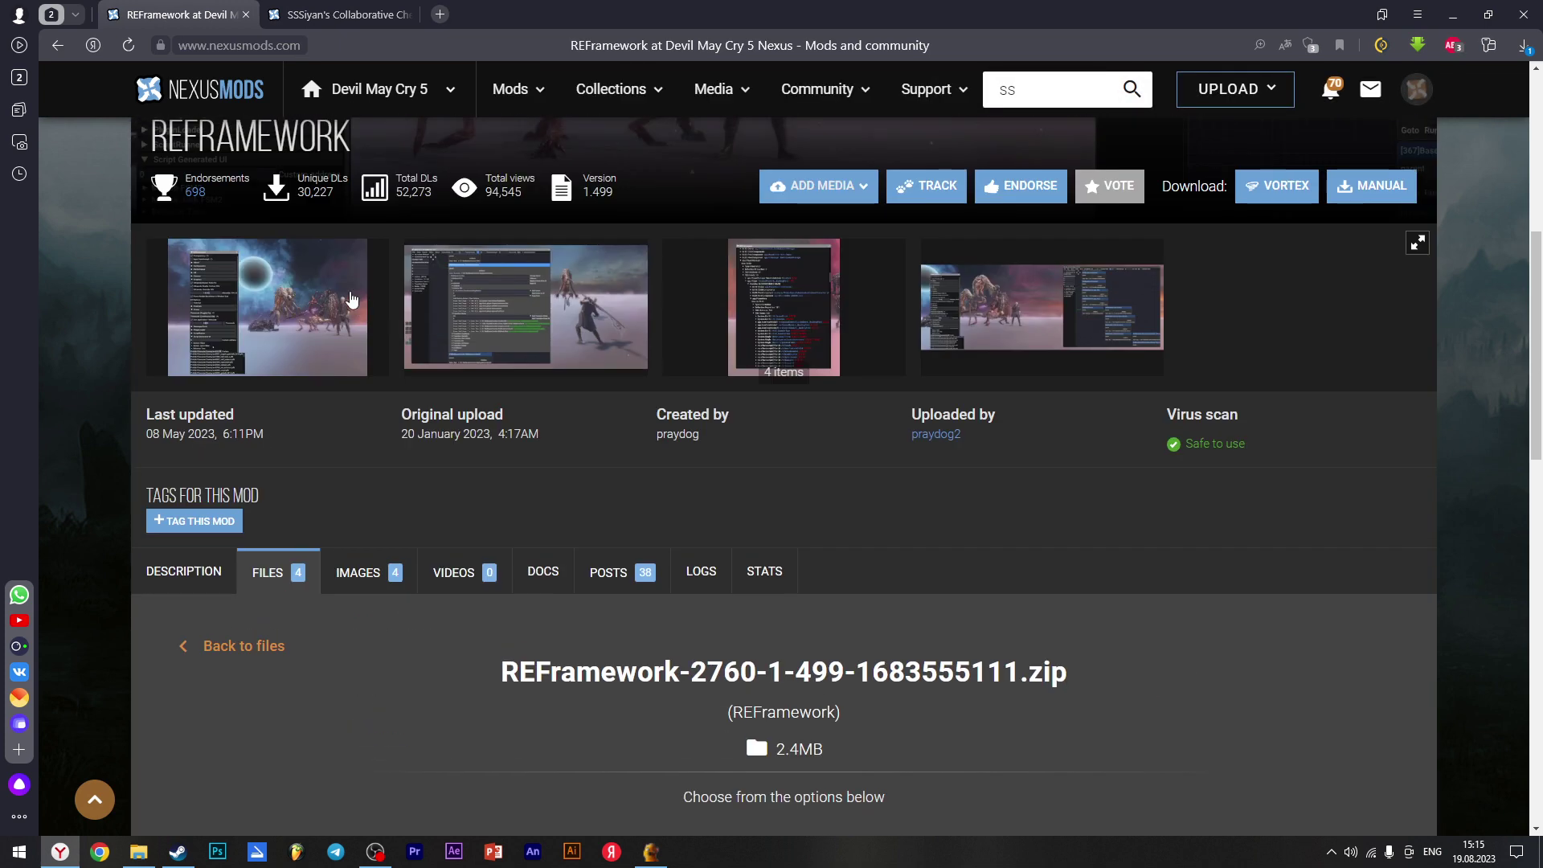
pyautogui.click(183, 571)
pyautogui.scroll(-3, 304, 510)
pyautogui.click(270, 330)
# Download the old REFramework (Collab Trainer compatible) file manually with the free slow download option
pyautogui.scroll(-15, 492, 430)
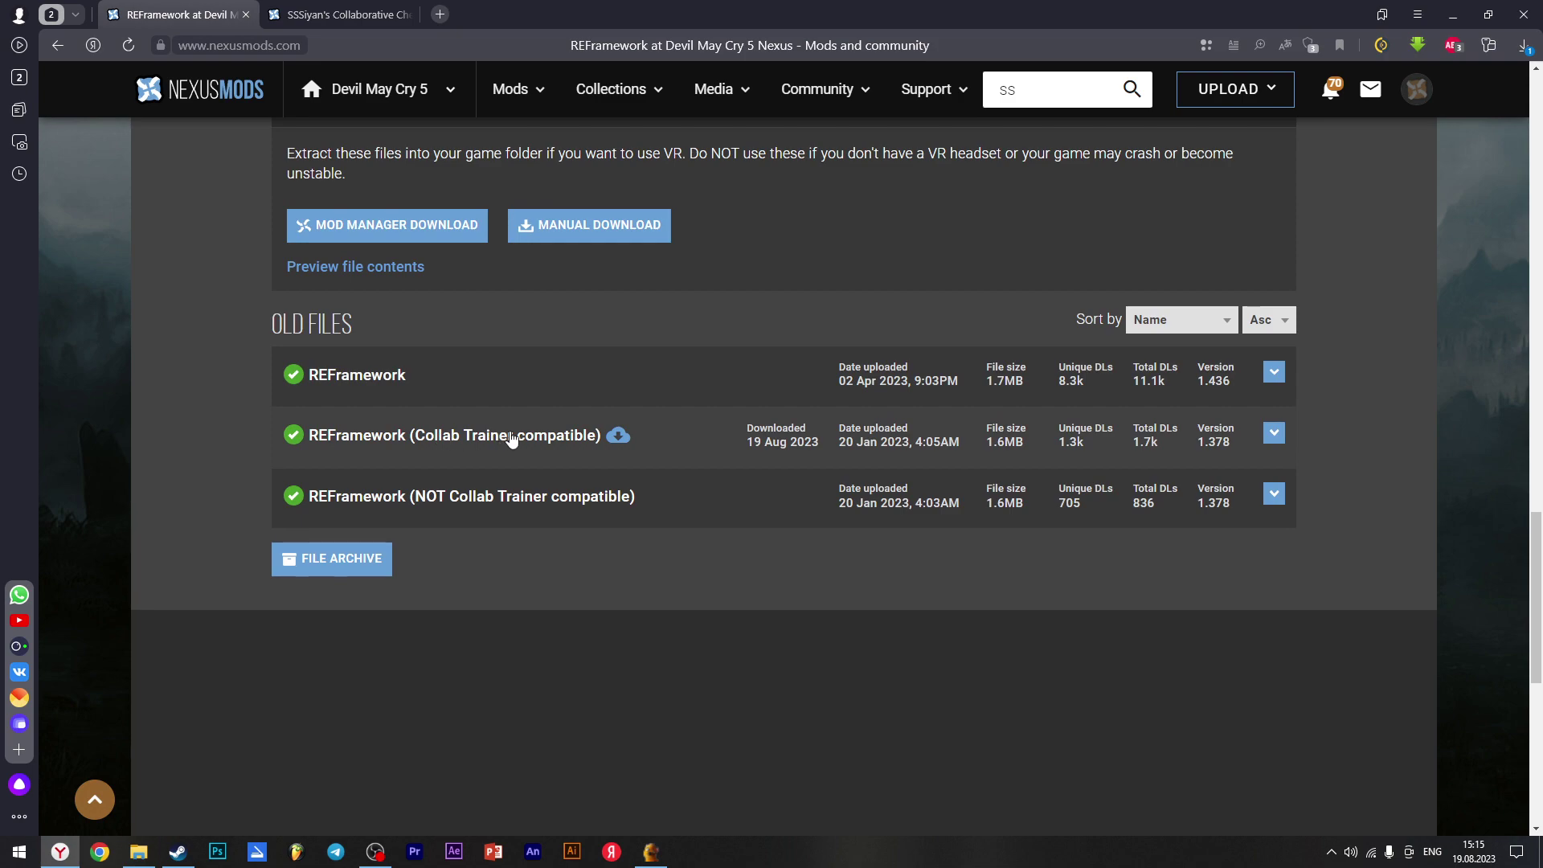
pyautogui.scroll(15, 587, 448)
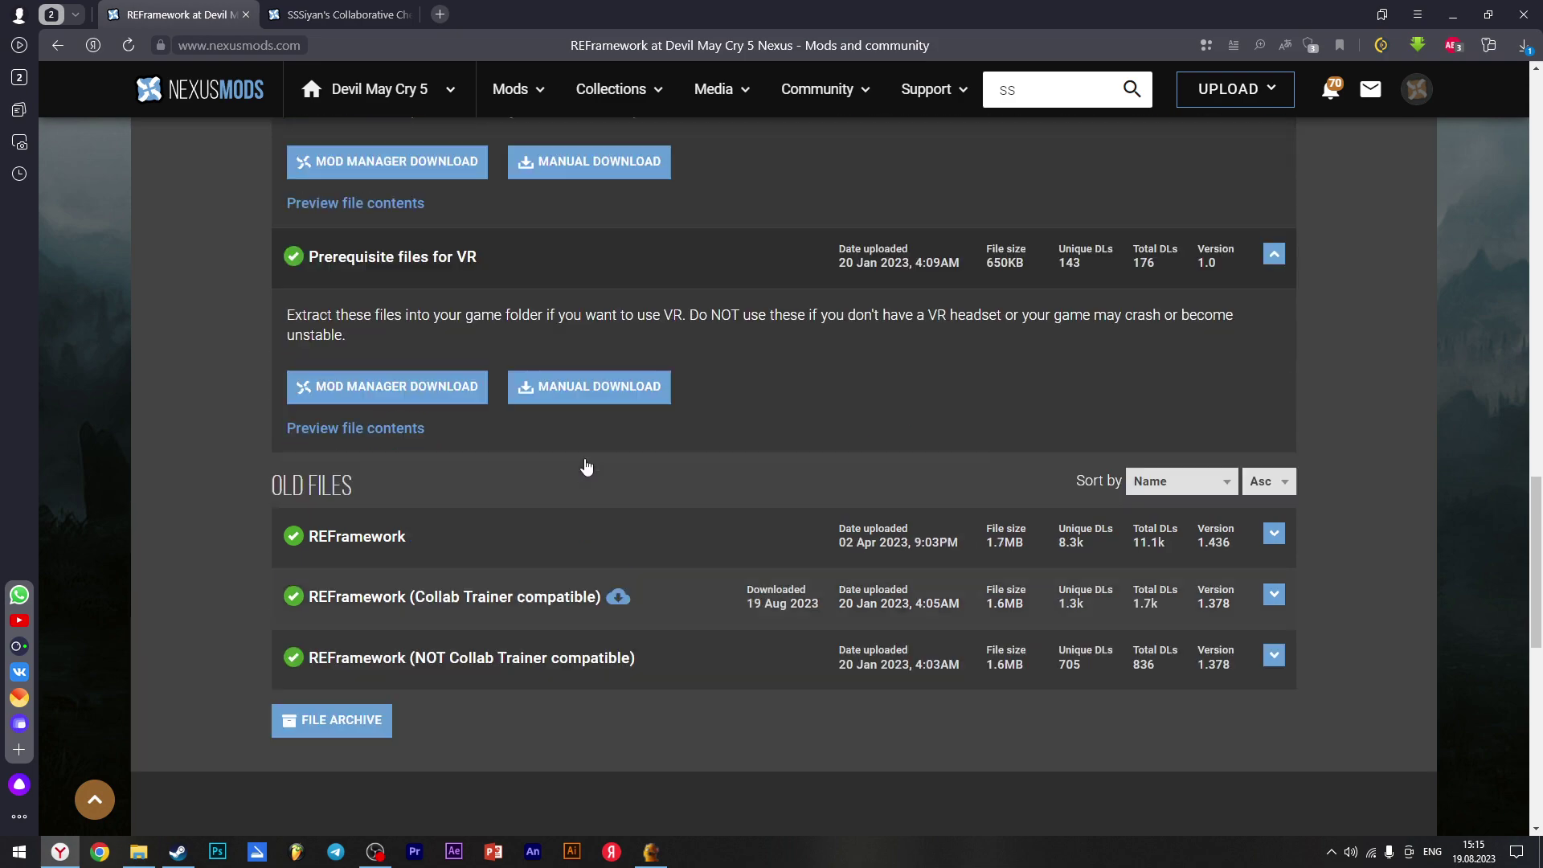
pyautogui.scroll(-15, 171, 515)
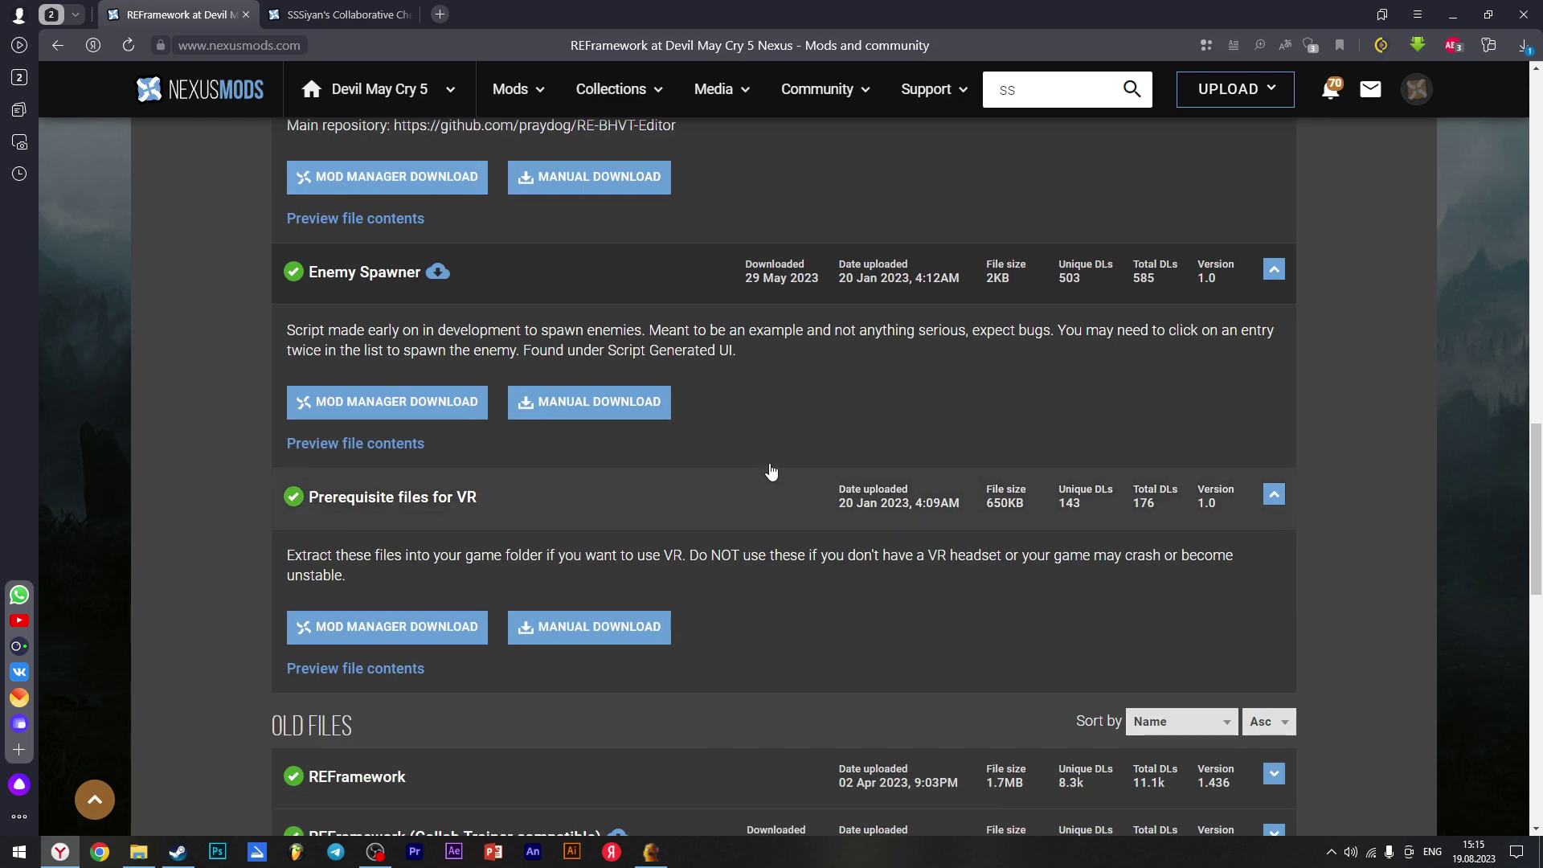
pyautogui.scroll(3, 545, 424)
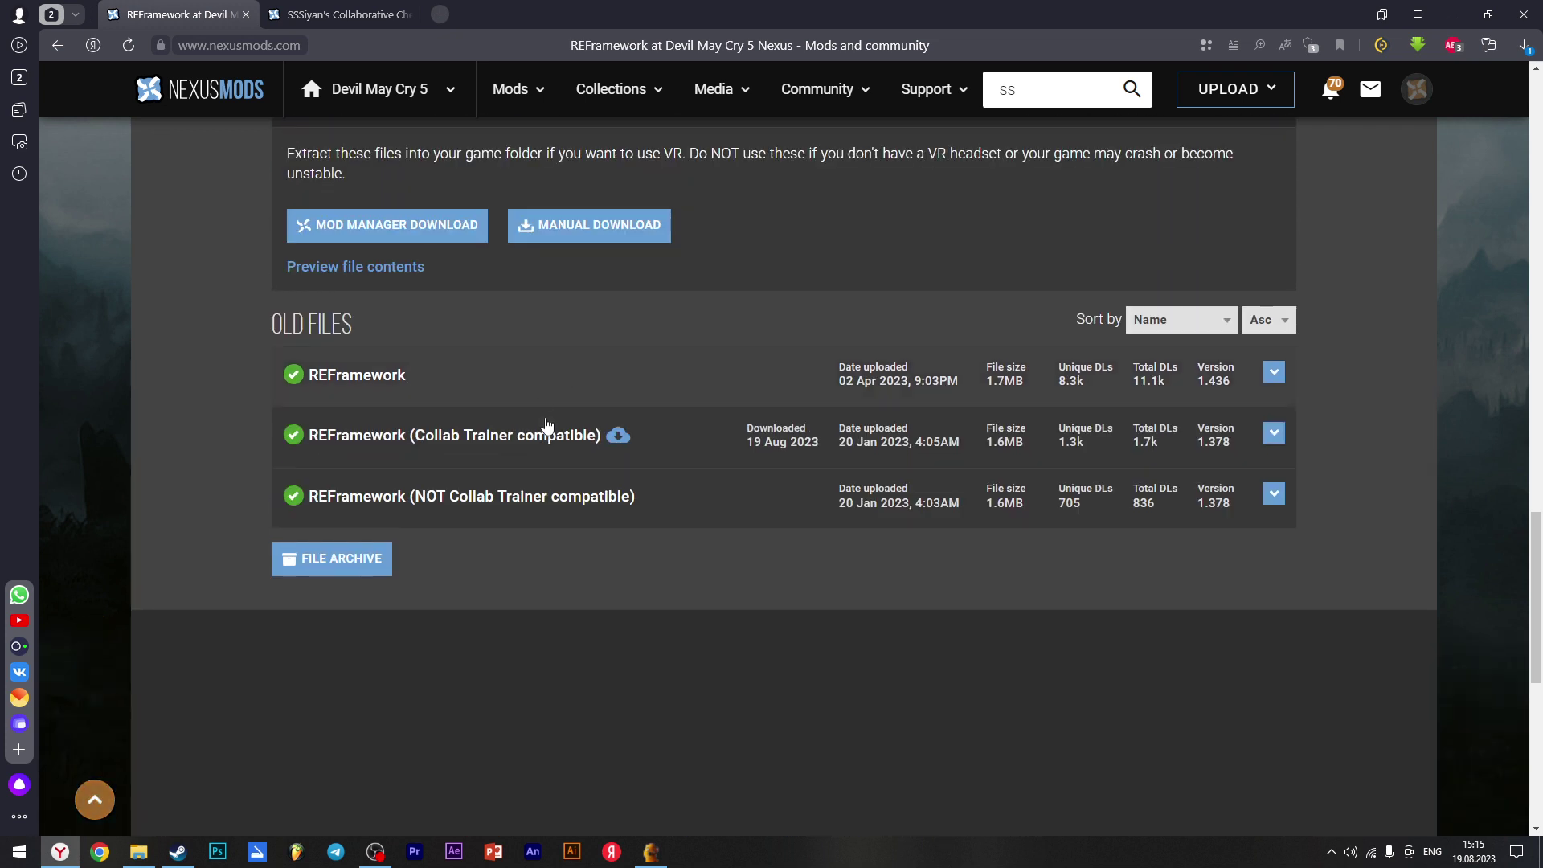
pyautogui.click(460, 447)
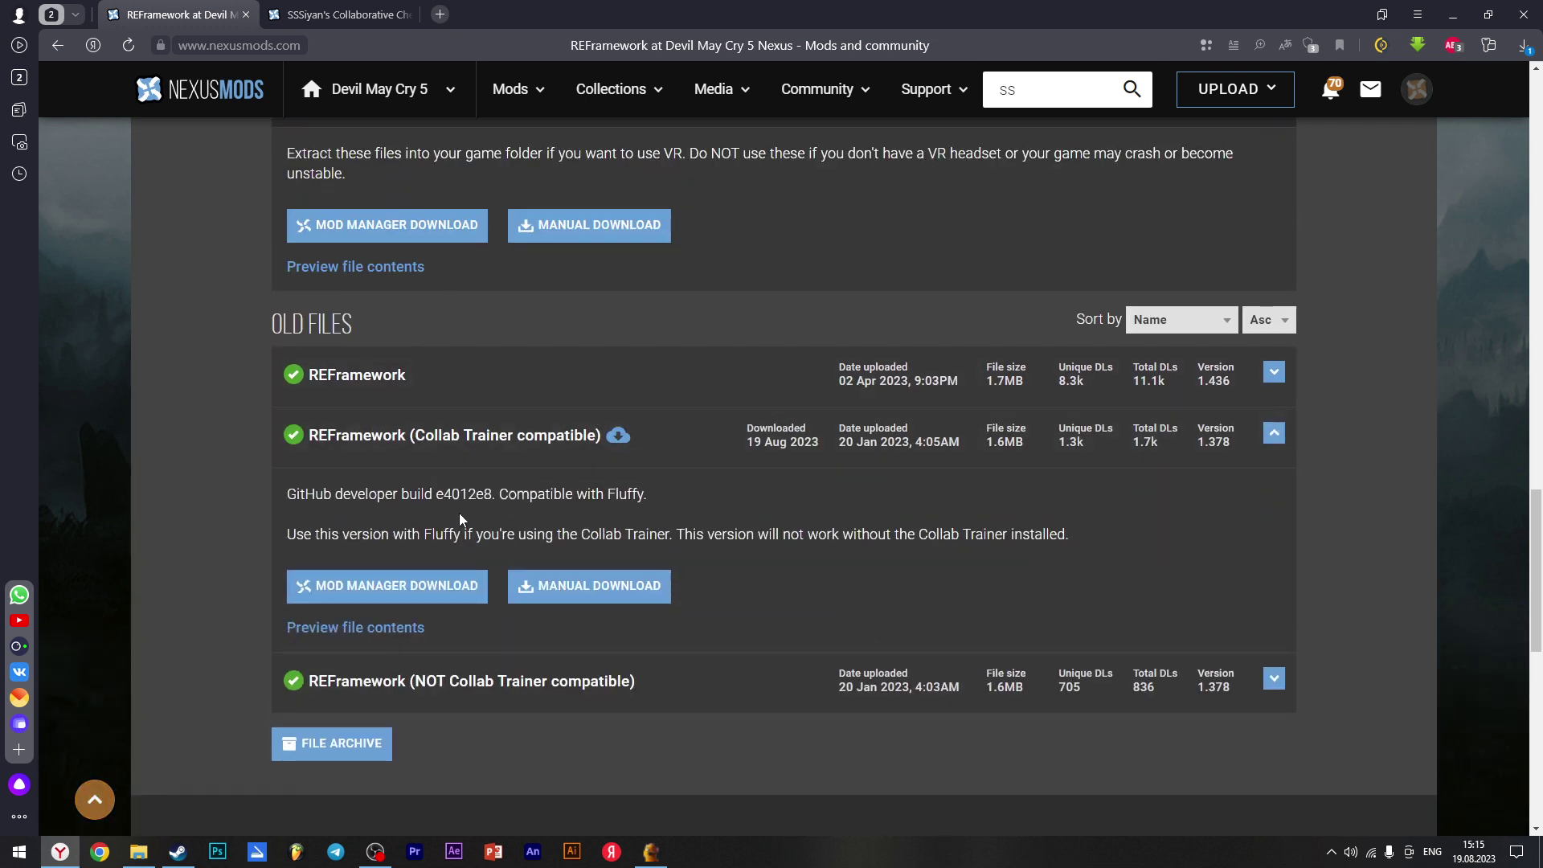
pyautogui.click(623, 586)
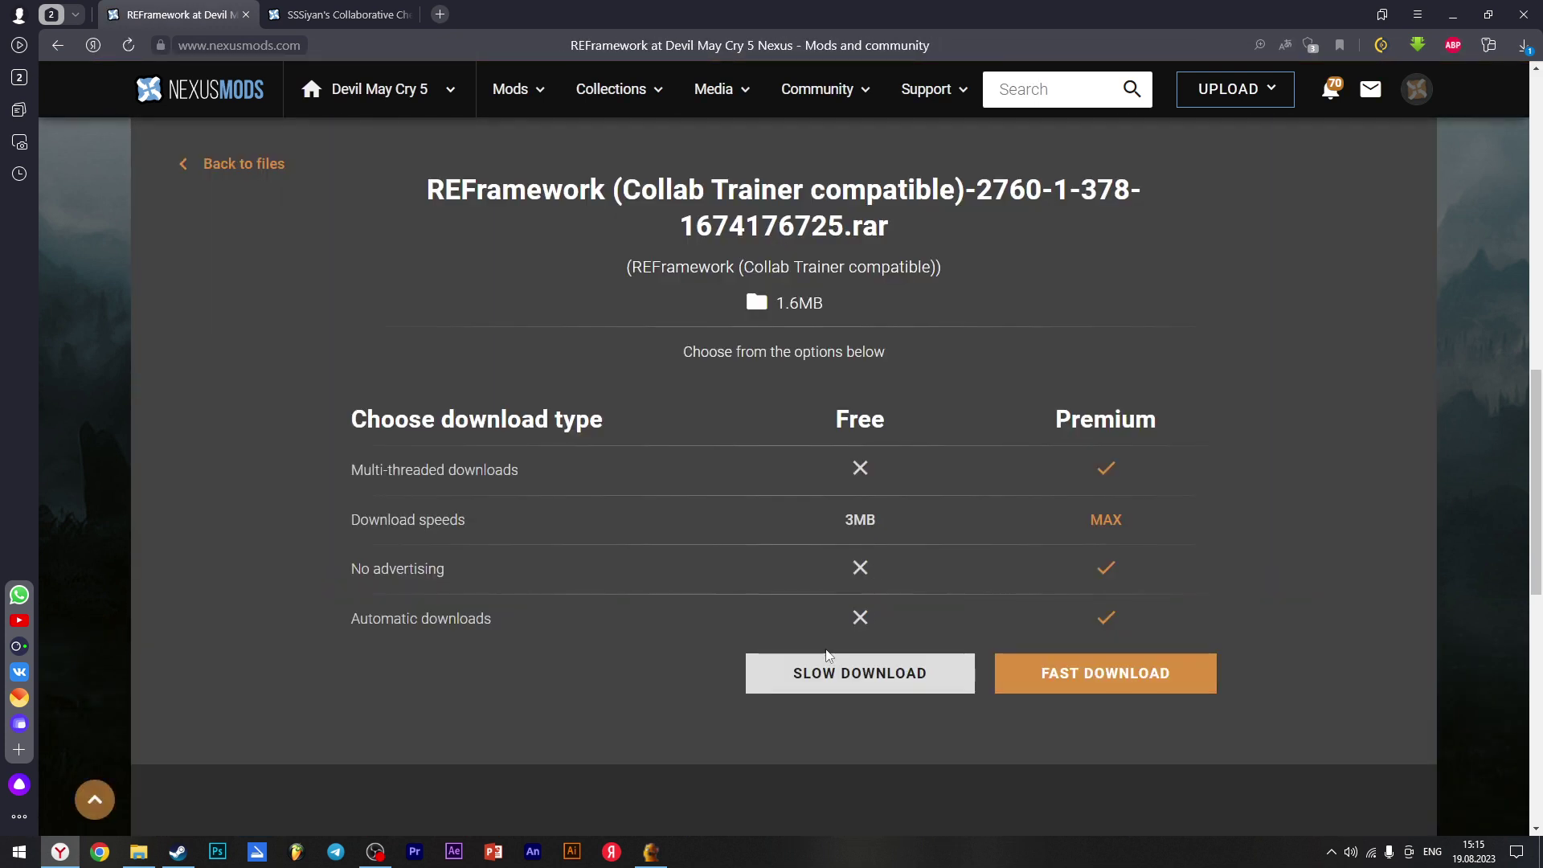
pyautogui.click(838, 674)
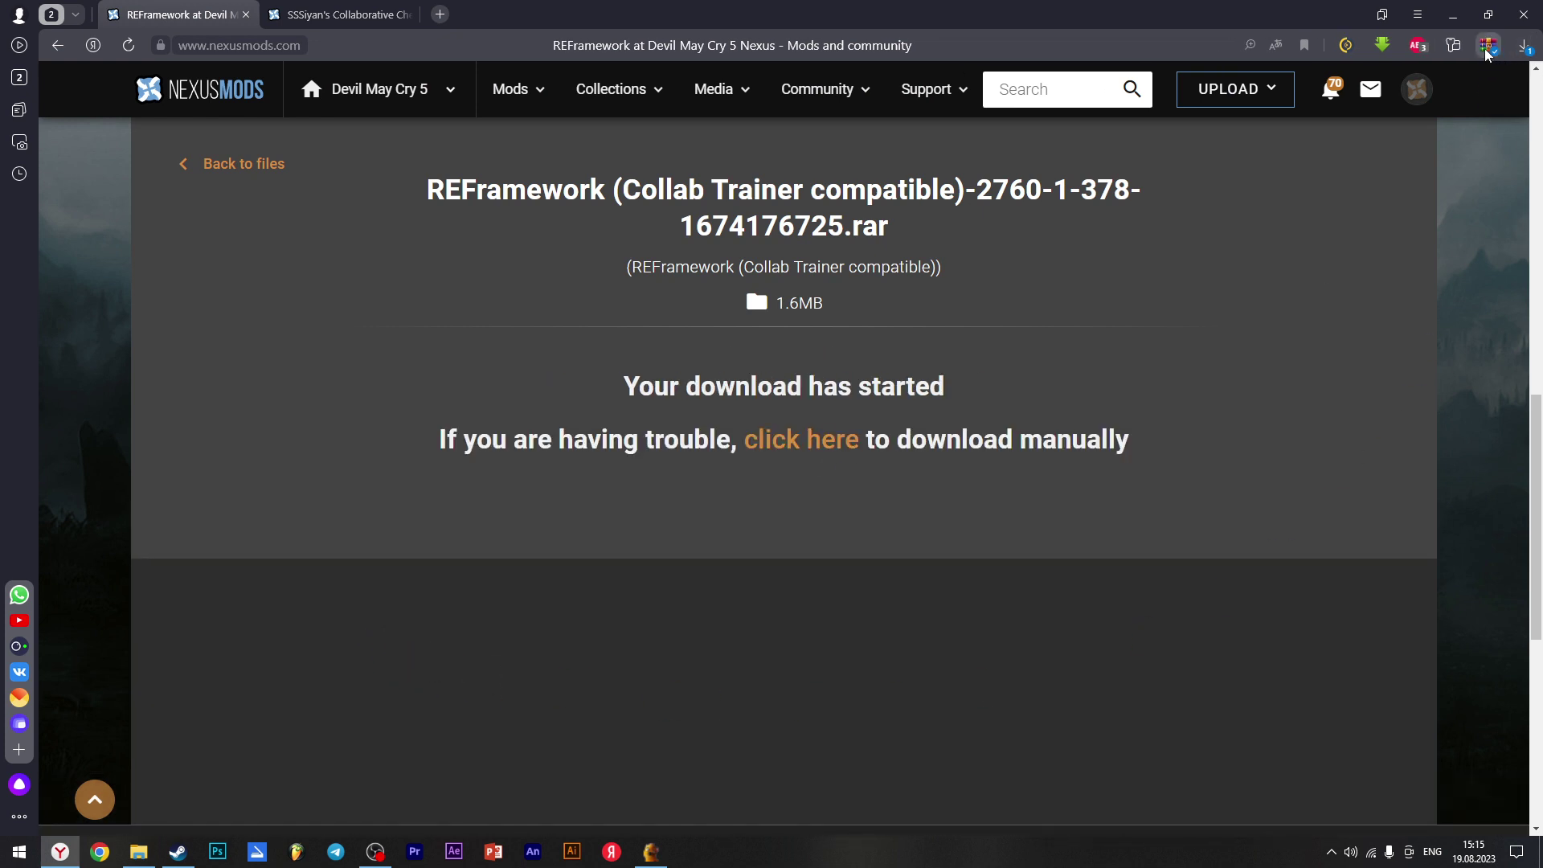
# Open the downloaded REFramework (Collab Trainer compatible) archive and dismiss the WinRAR trial notice
pyautogui.hotkey('alt', 'Tab')
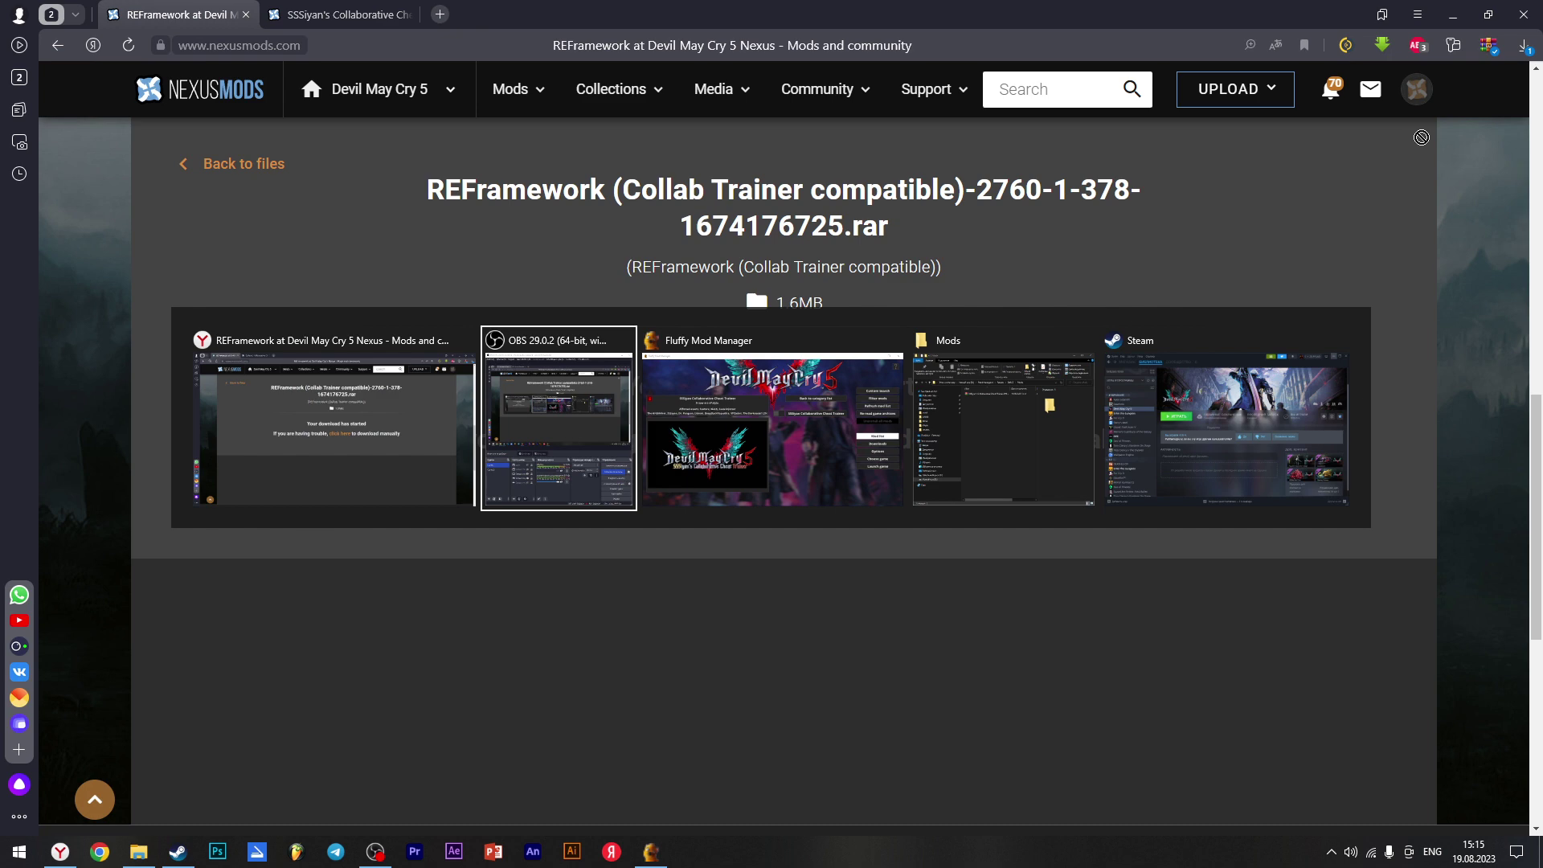
pyautogui.hotkey('alt', 'Tab')
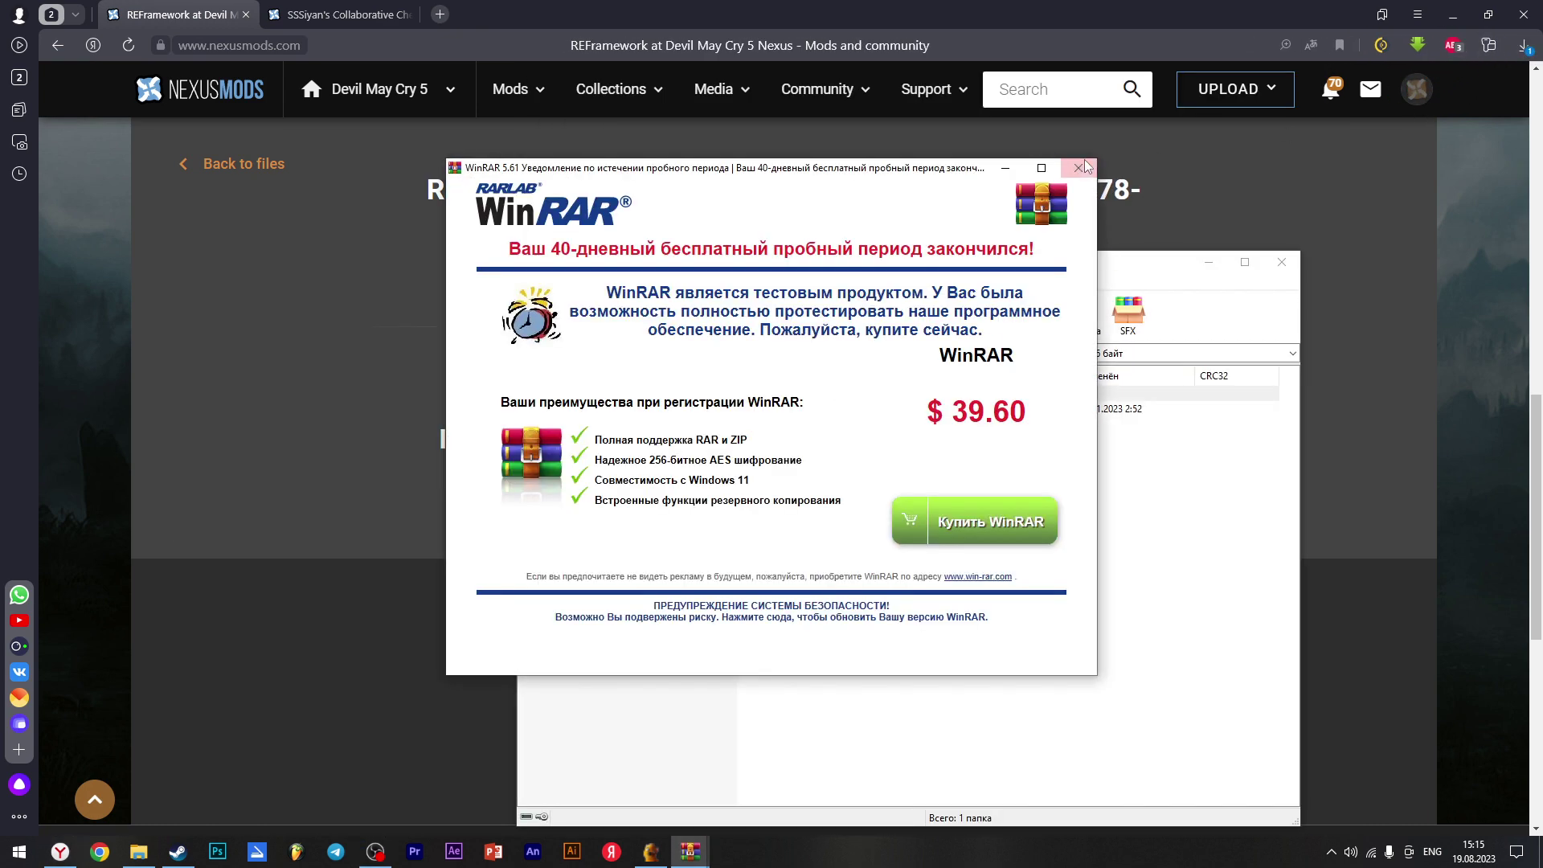
pyautogui.click(1083, 161)
pyautogui.click(948, 546)
# Open the Mods folder under Mod manager 4's Games\DMC5 in File Explorer and bring up the opened REFramework archive over it
pyautogui.click(138, 852)
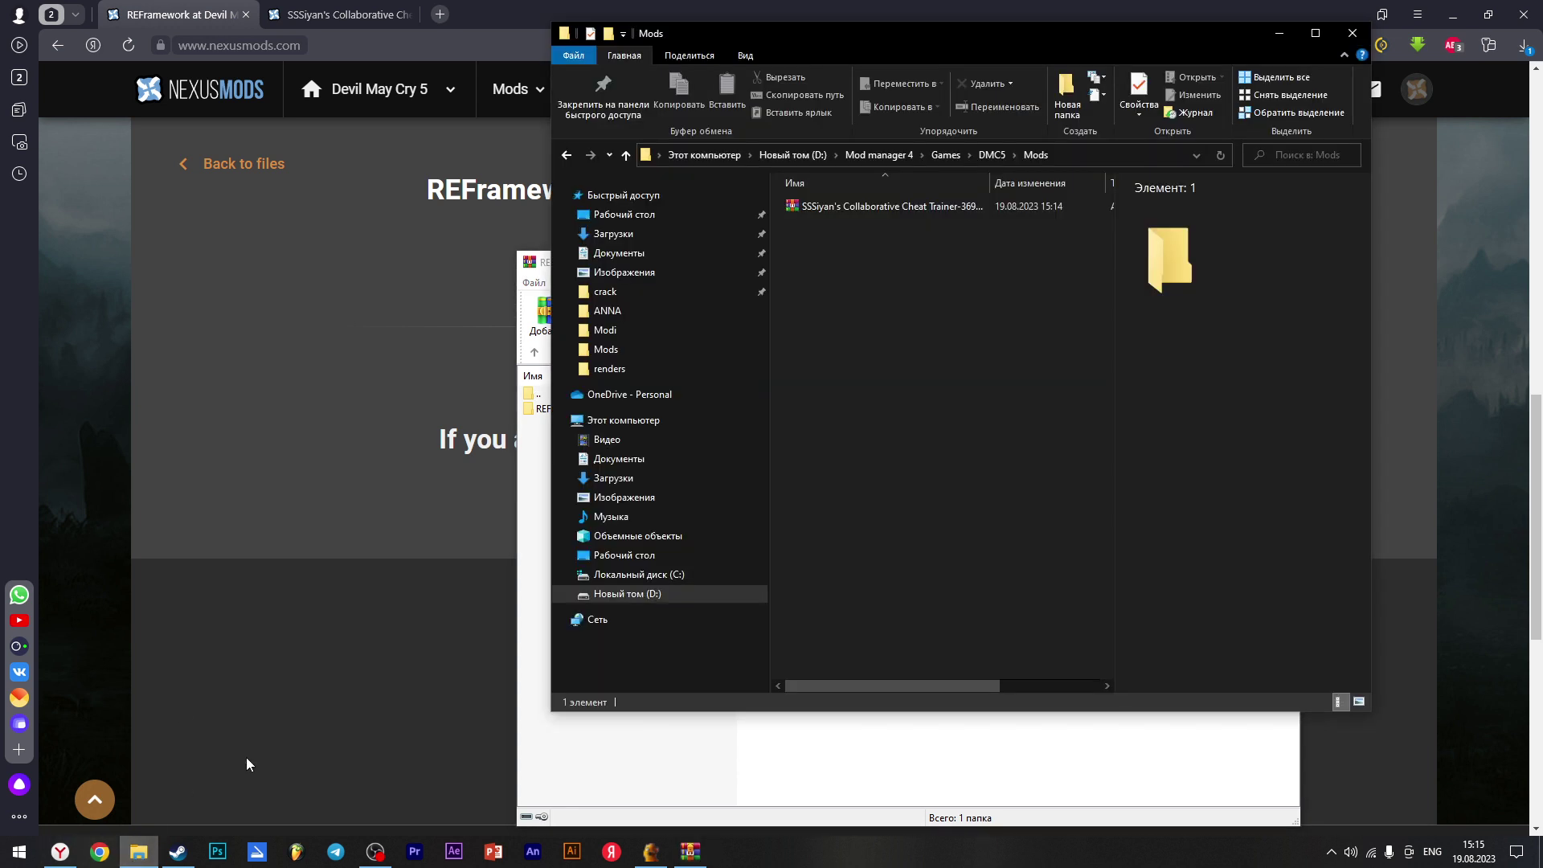
pyautogui.hotkey('alt', 'Up')
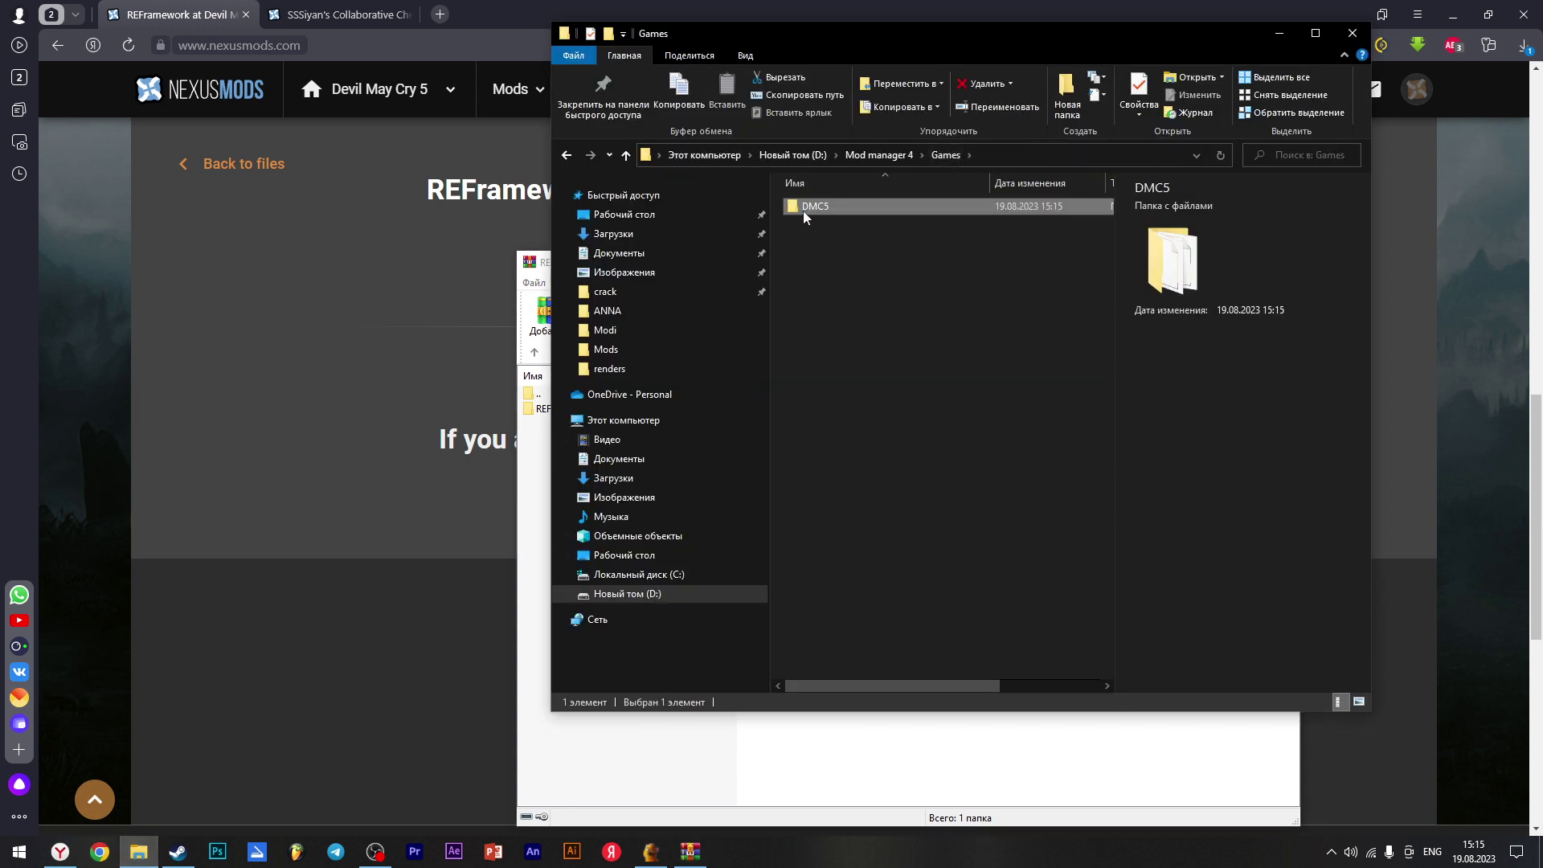
pyautogui.doubleClick(821, 206)
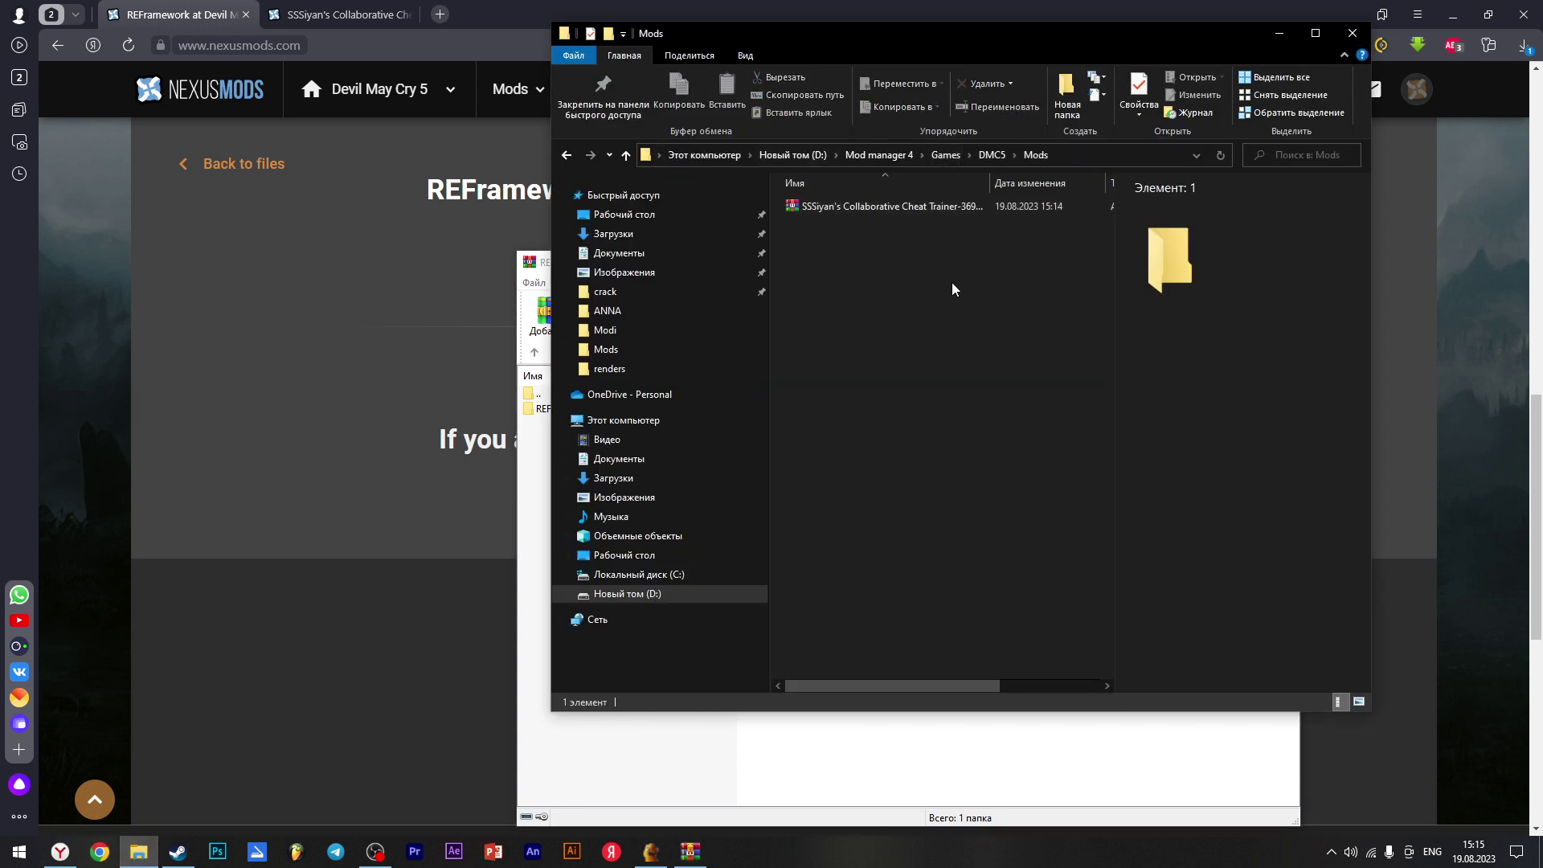
pyautogui.click(398, 276)
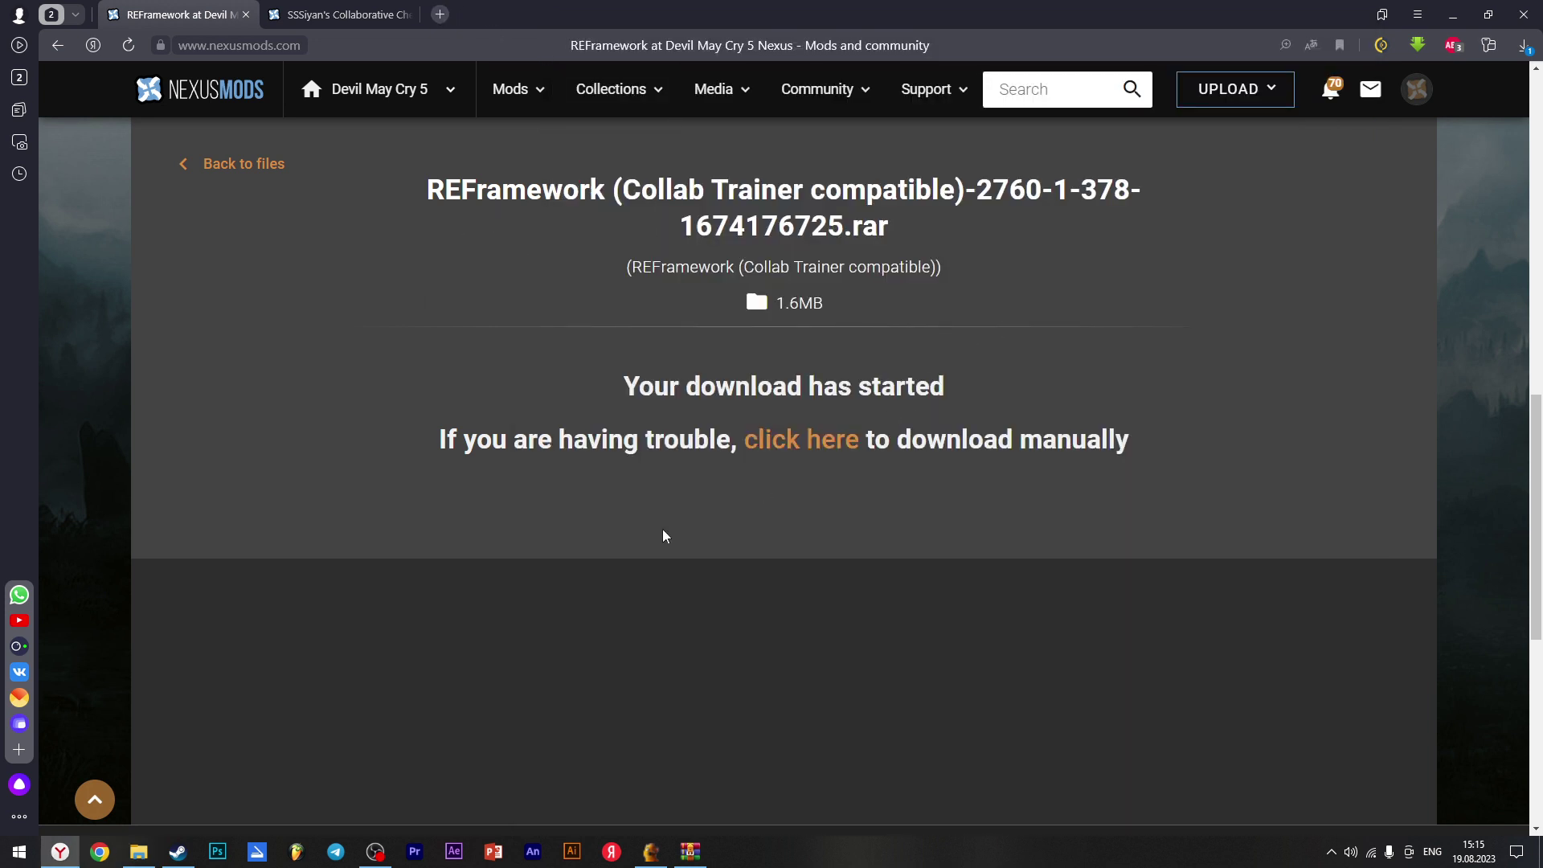
pyautogui.click(1524, 46)
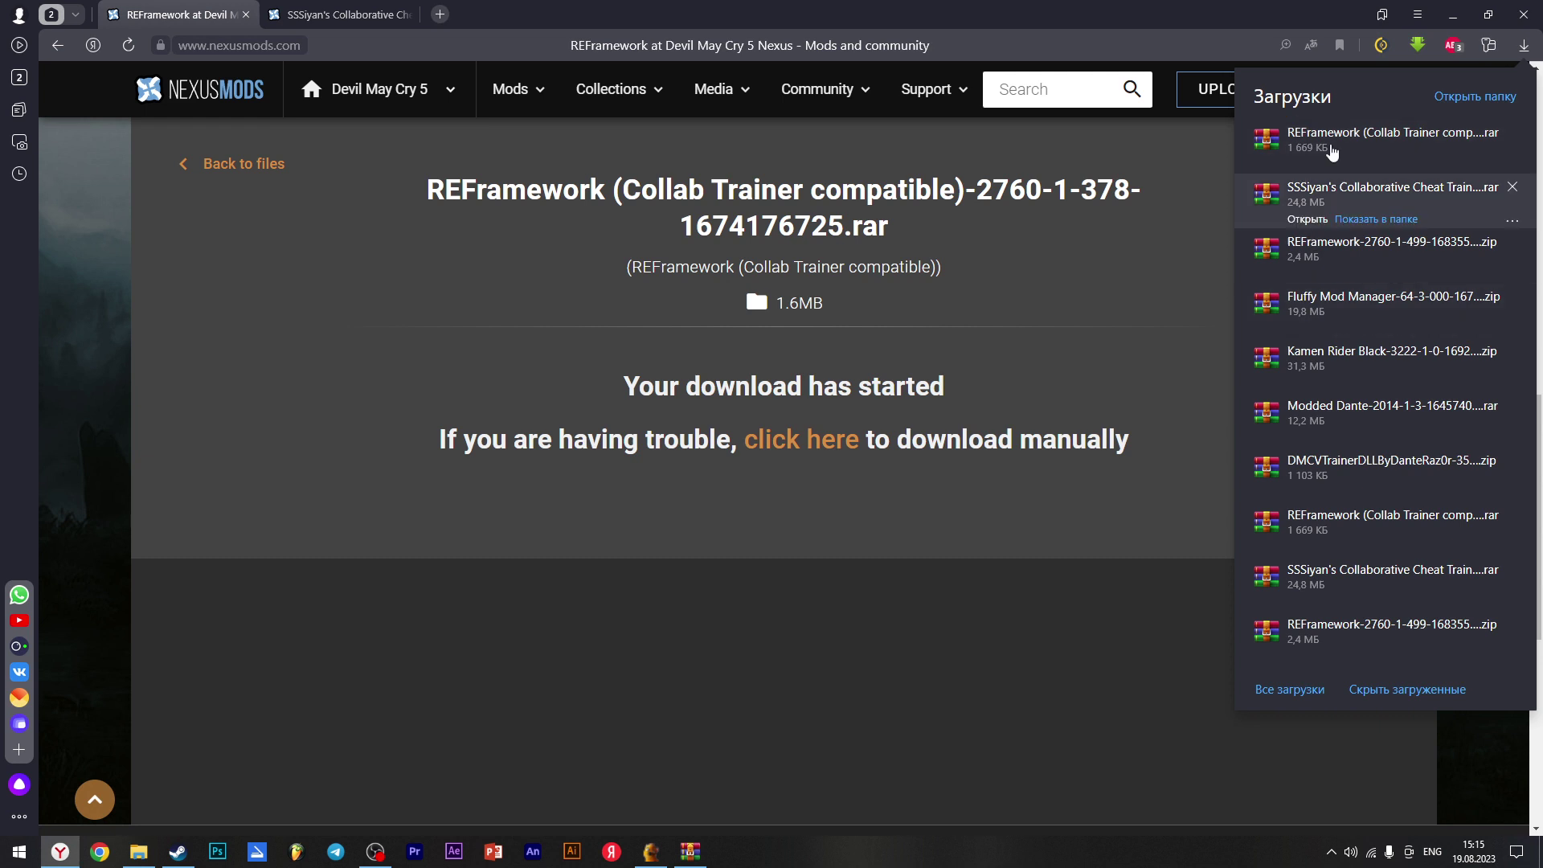
pyautogui.click(153, 852)
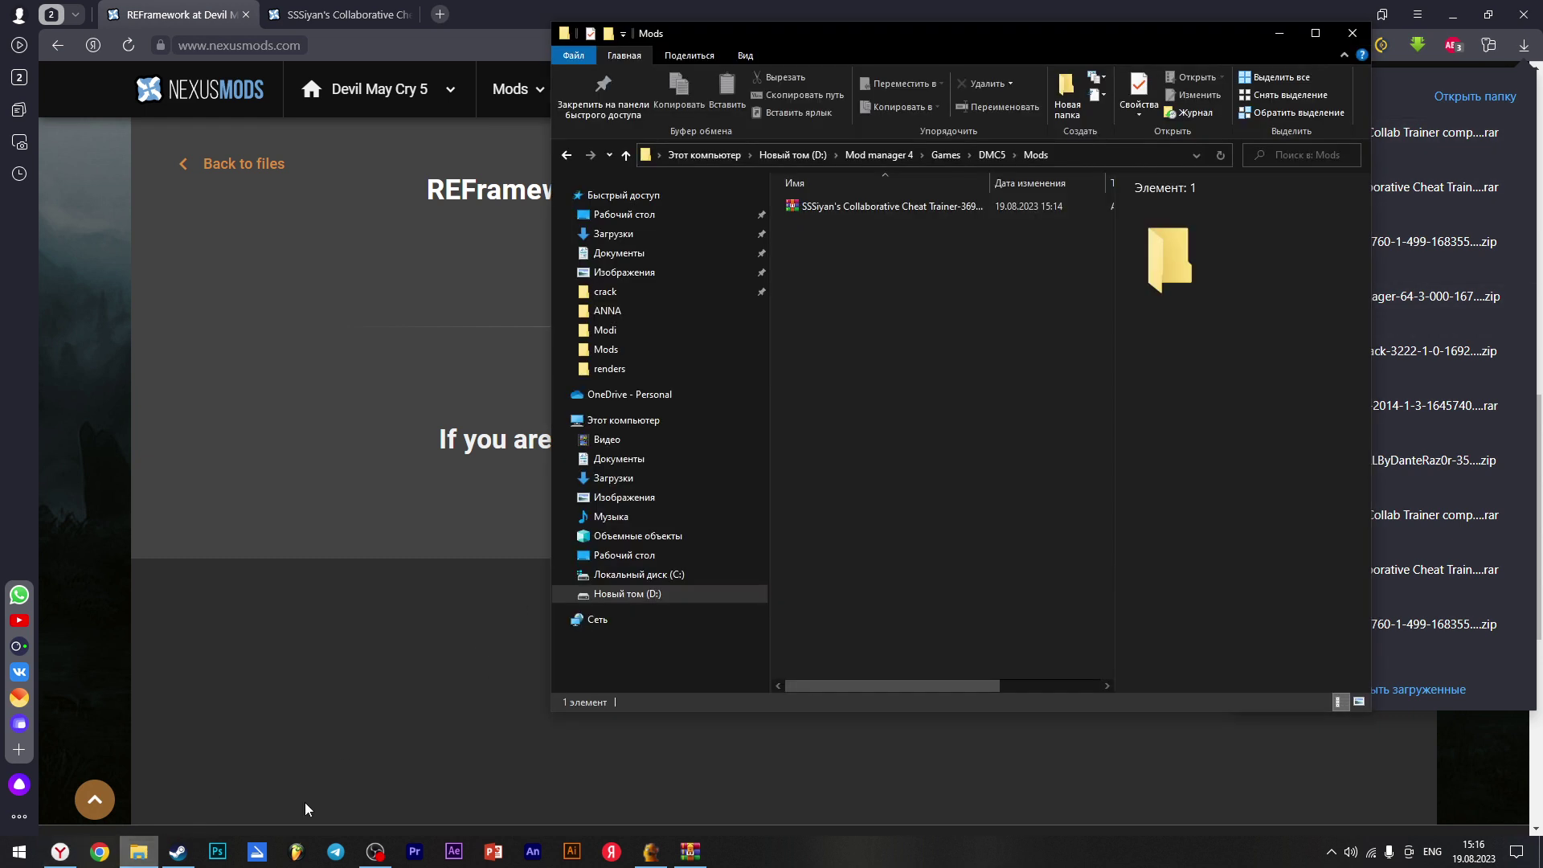
pyautogui.click(690, 852)
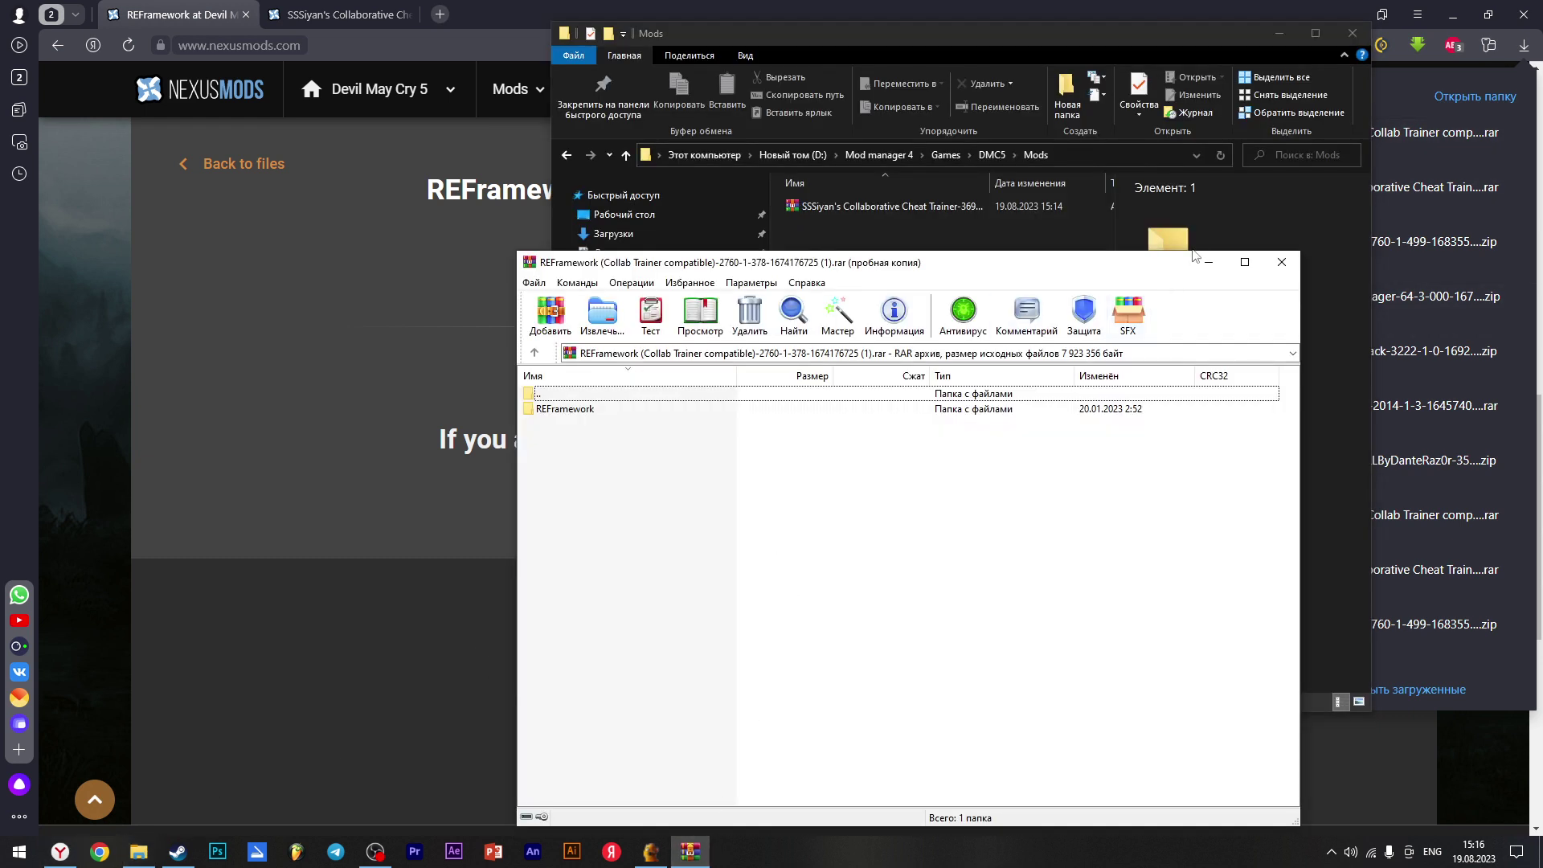
# Open the SSSiyan's Collaborative Cheat Trainer archive from the Mods folder and examine the files and folders at its root
pyautogui.click(884, 219)
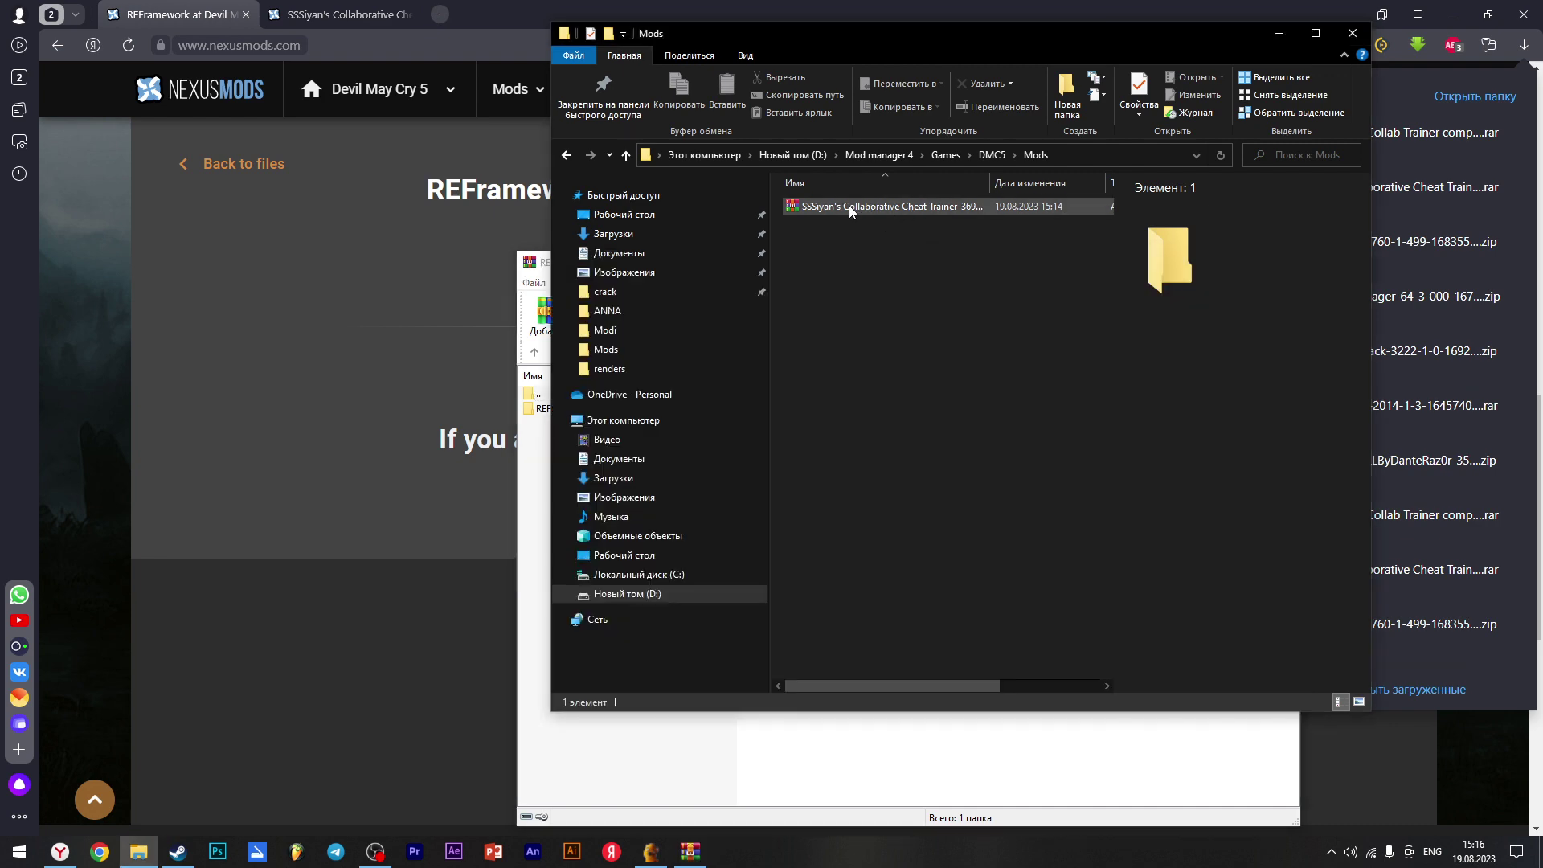
pyautogui.click(848, 205)
pyautogui.doubleClick(848, 205)
pyautogui.moveTo(684, 591); pyautogui.dragTo(657, 413)
pyautogui.click(1028, 483)
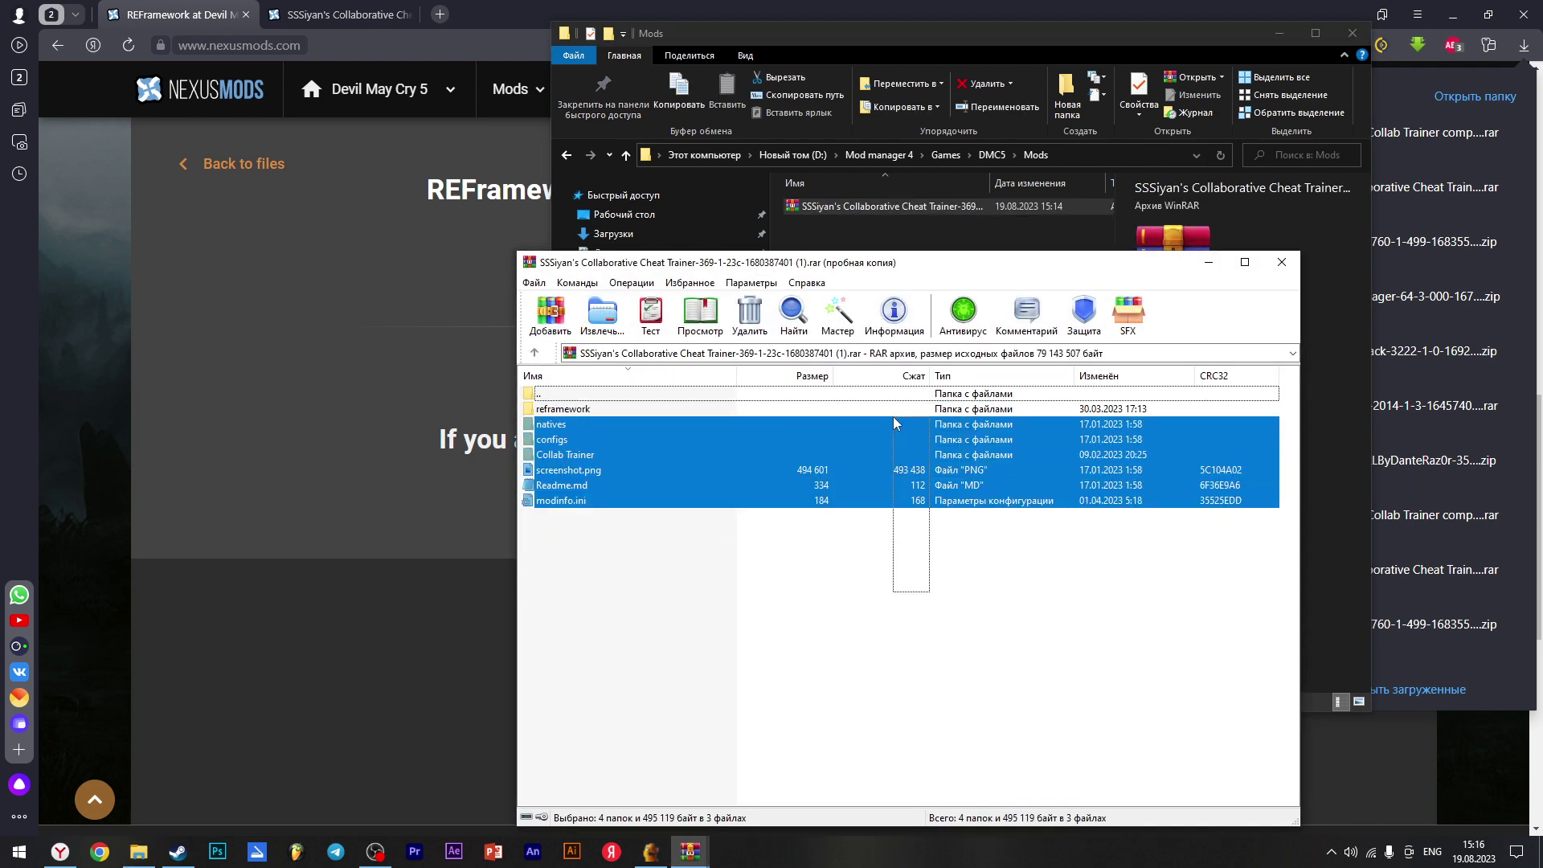
pyautogui.click(904, 569)
pyautogui.press('Escape')
pyautogui.click(453, 317)
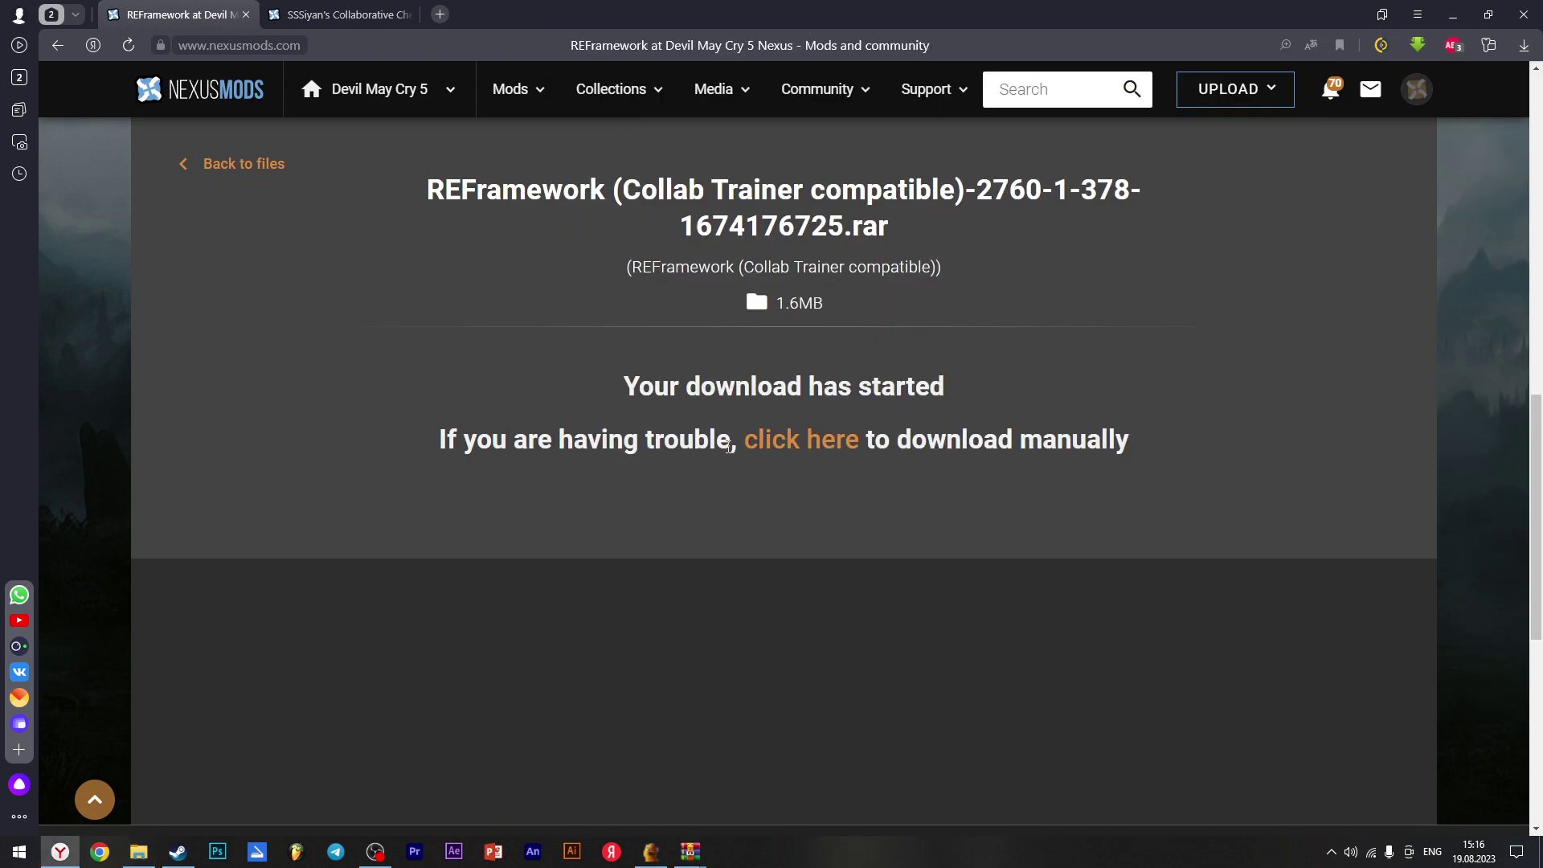
# Check inside the REFramework folder of the Collab Trainer compatible archive and extract that folder into the DMC5 Mods folder
pyautogui.click(138, 851)
pyautogui.click(689, 851)
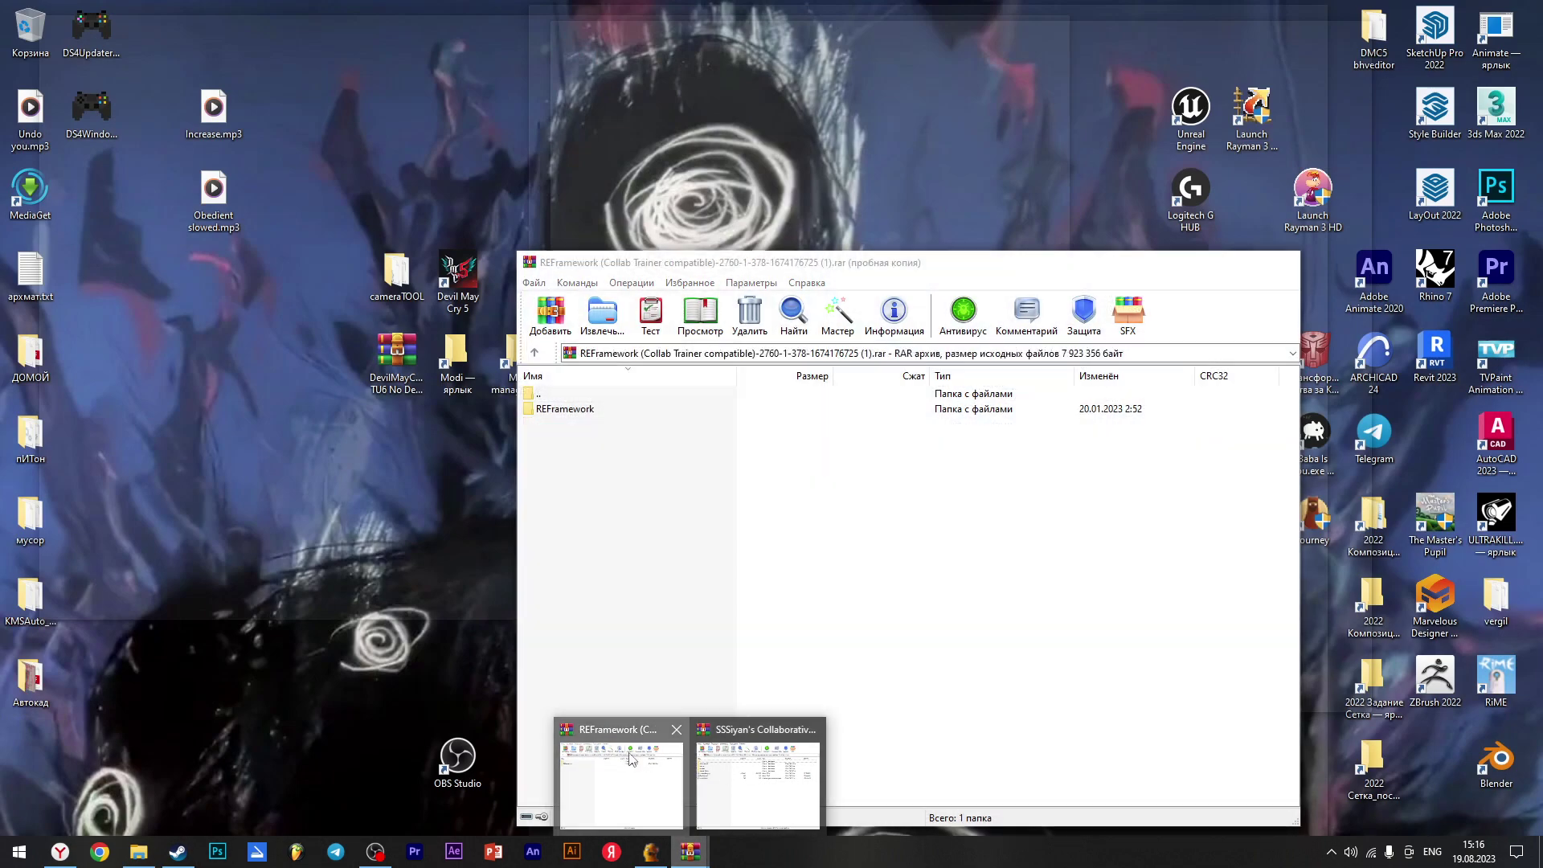
pyautogui.click(630, 760)
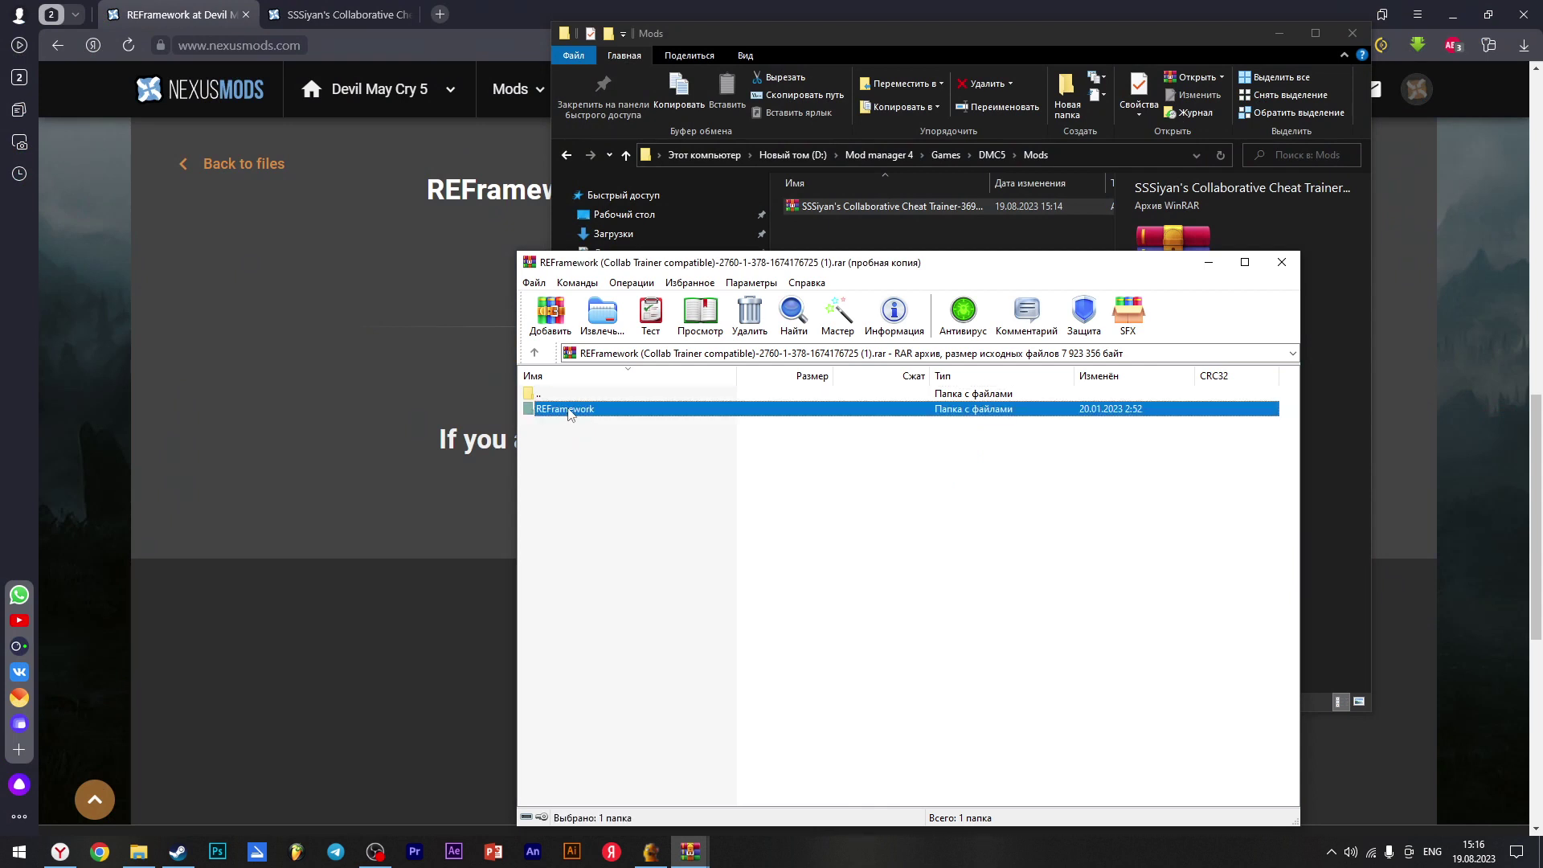
pyautogui.doubleClick(562, 410)
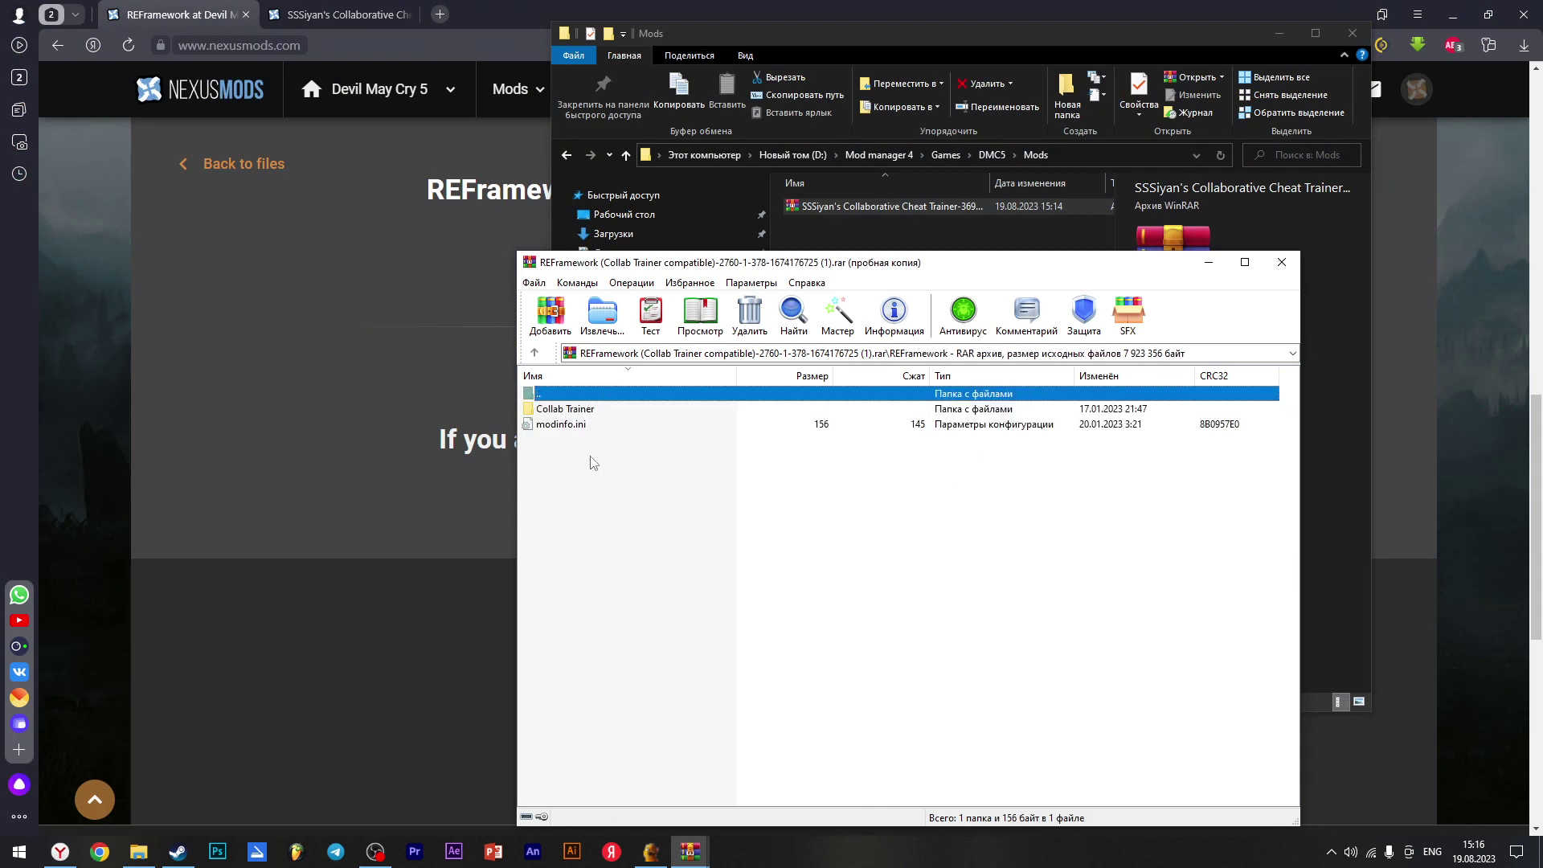
pyautogui.doubleClick(556, 394)
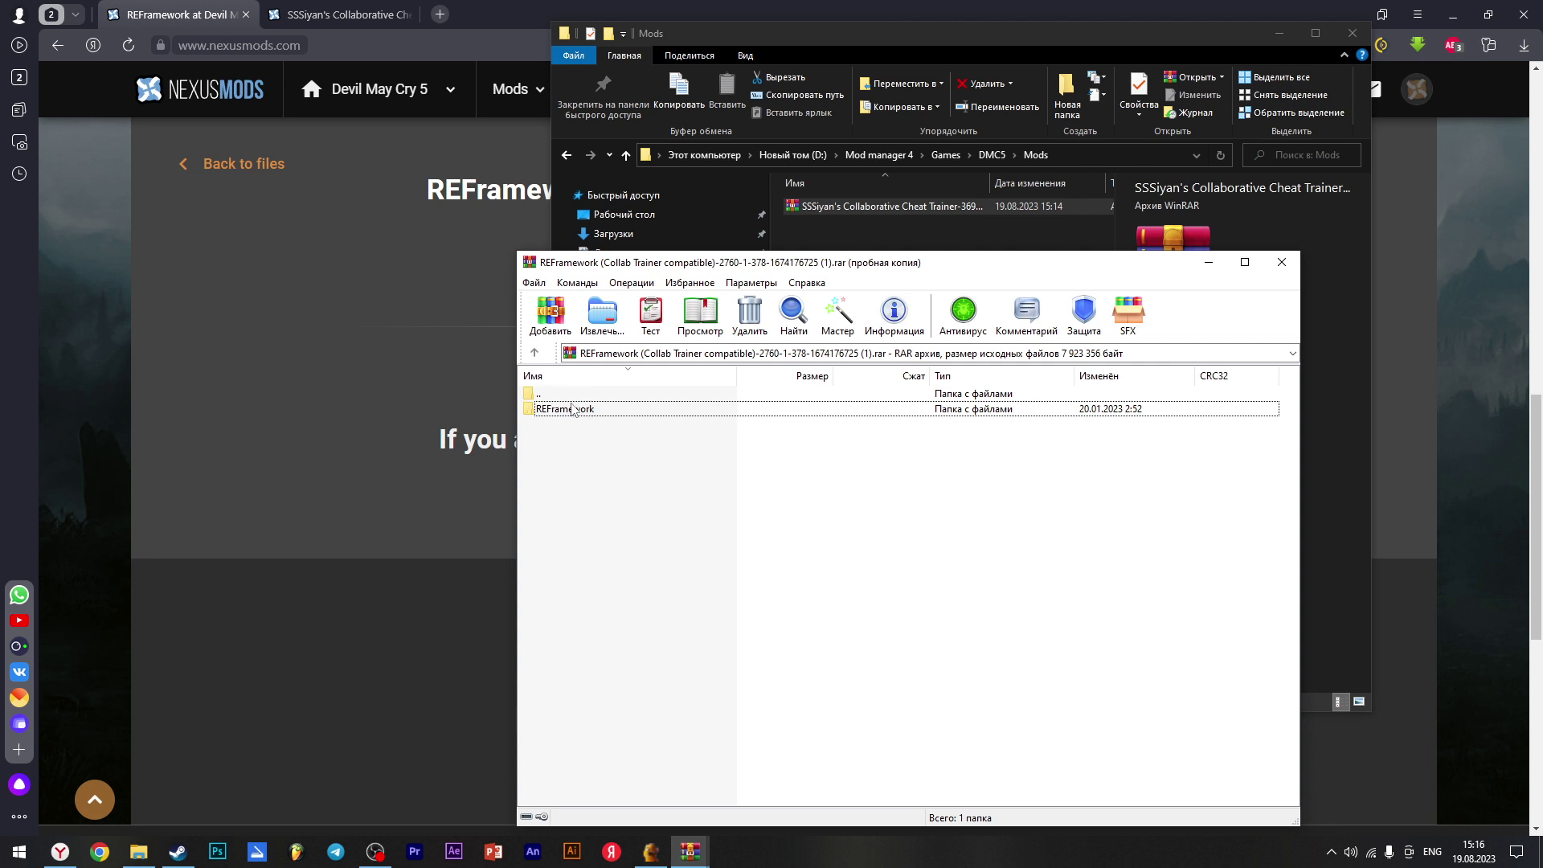
pyautogui.moveTo(550, 412); pyautogui.dragTo(845, 301)
pyautogui.click(795, 296)
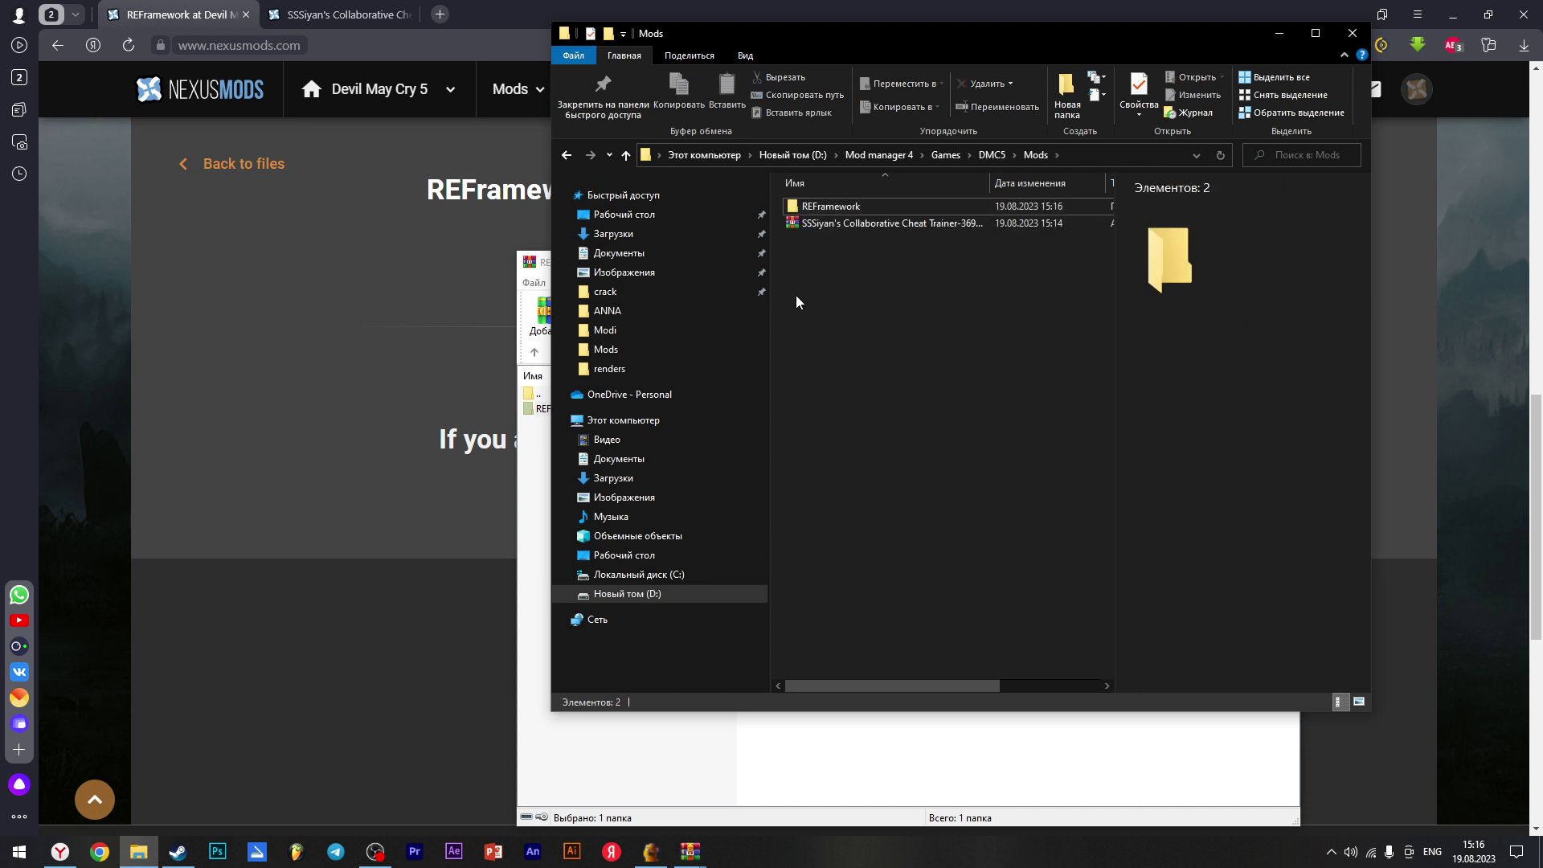
# Examine the contents of the extracted REFramework folder inside the DMC5 Mods folder
pyautogui.click(400, 411)
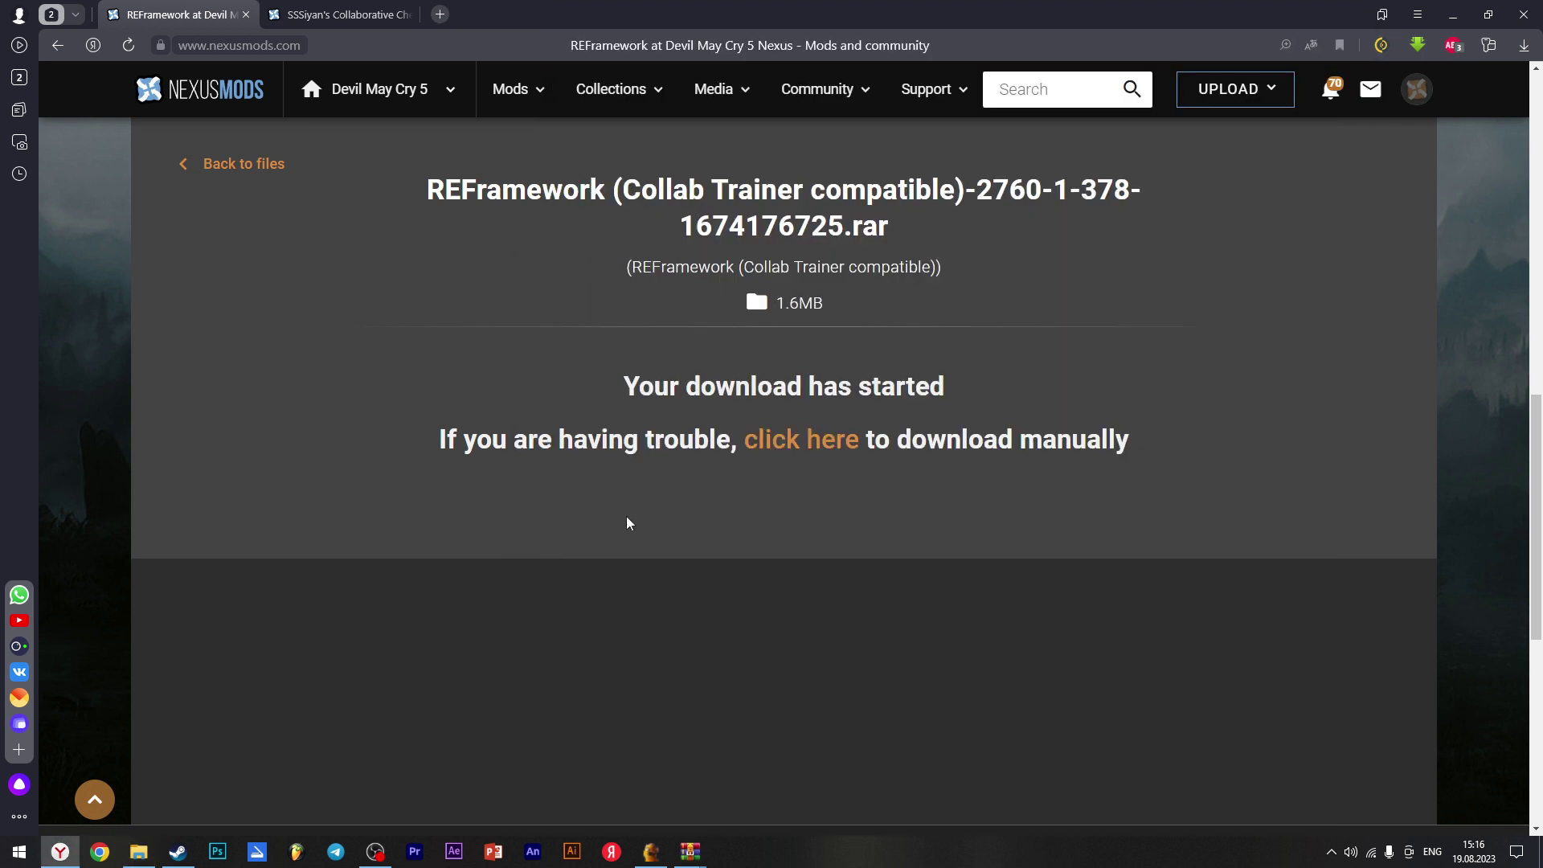
pyautogui.hotkey('alt', 'Tab')
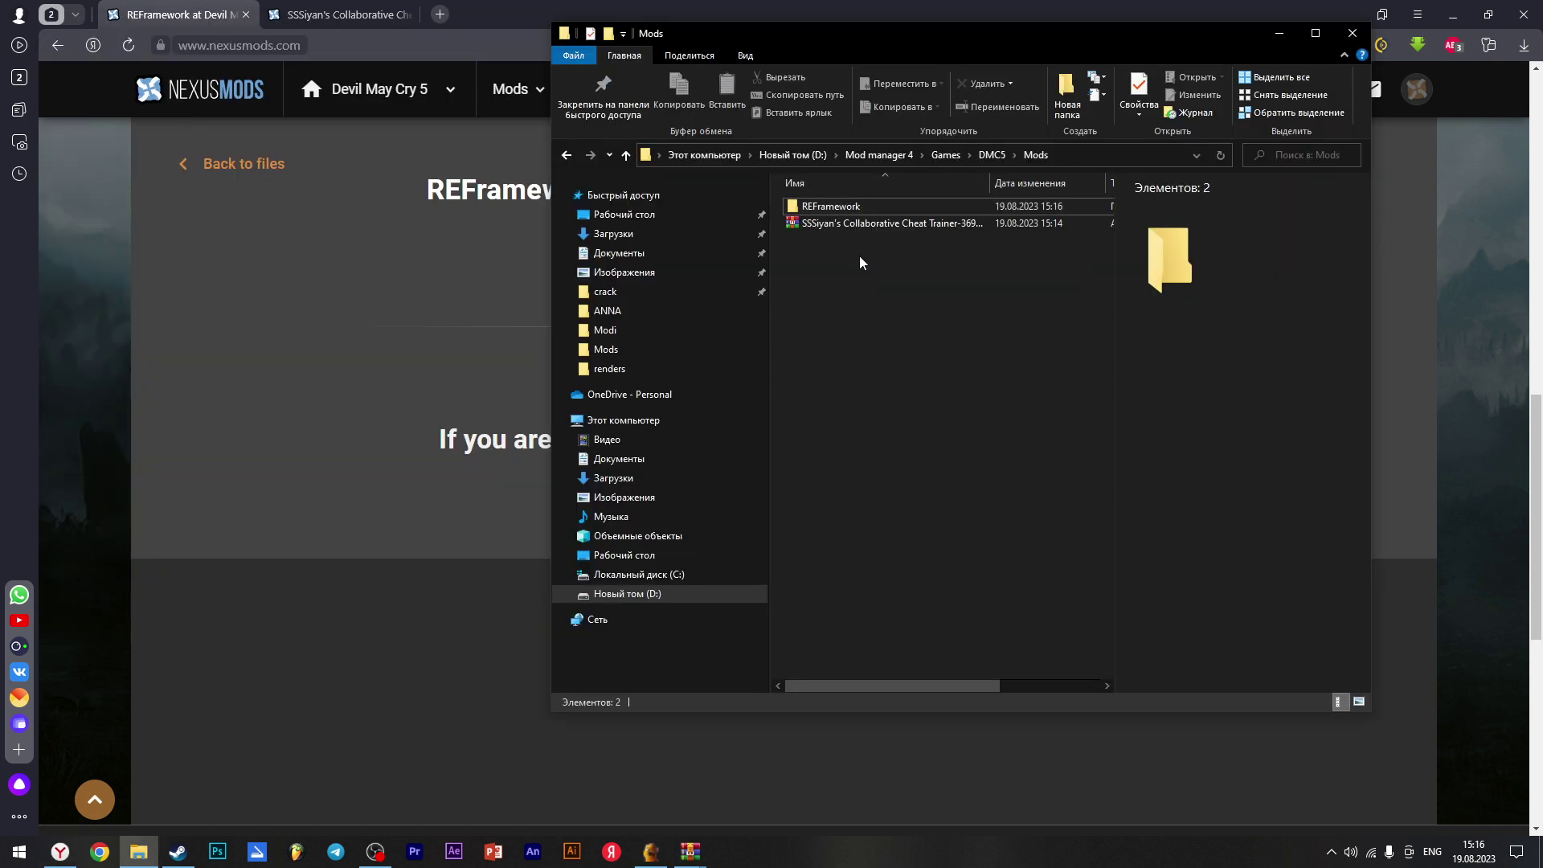
pyautogui.doubleClick(832, 206)
pyautogui.click(1035, 155)
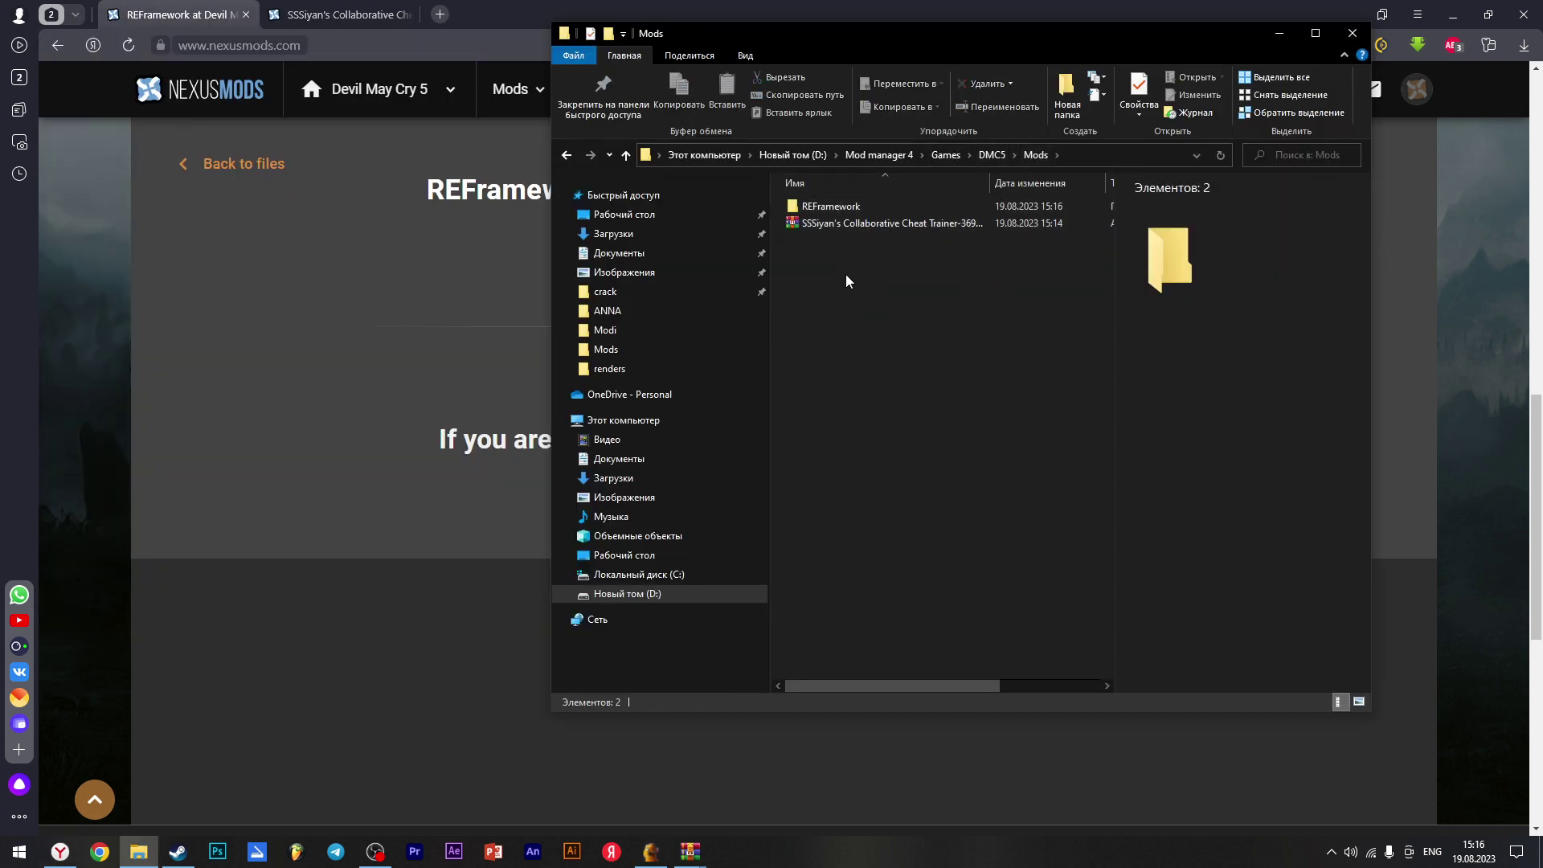
pyautogui.doubleClick(834, 206)
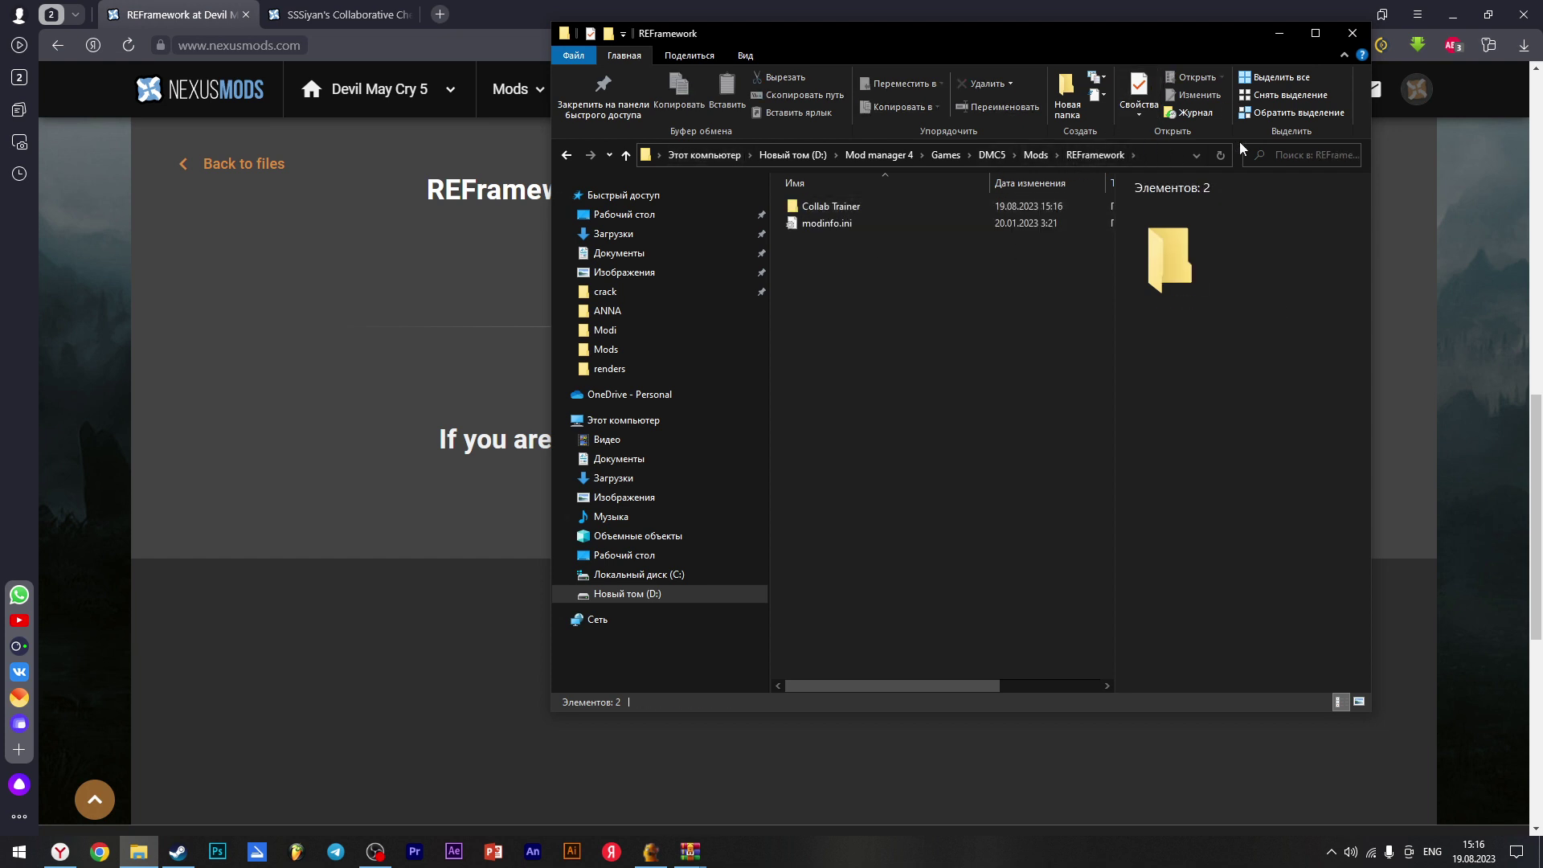
pyautogui.click(403, 309)
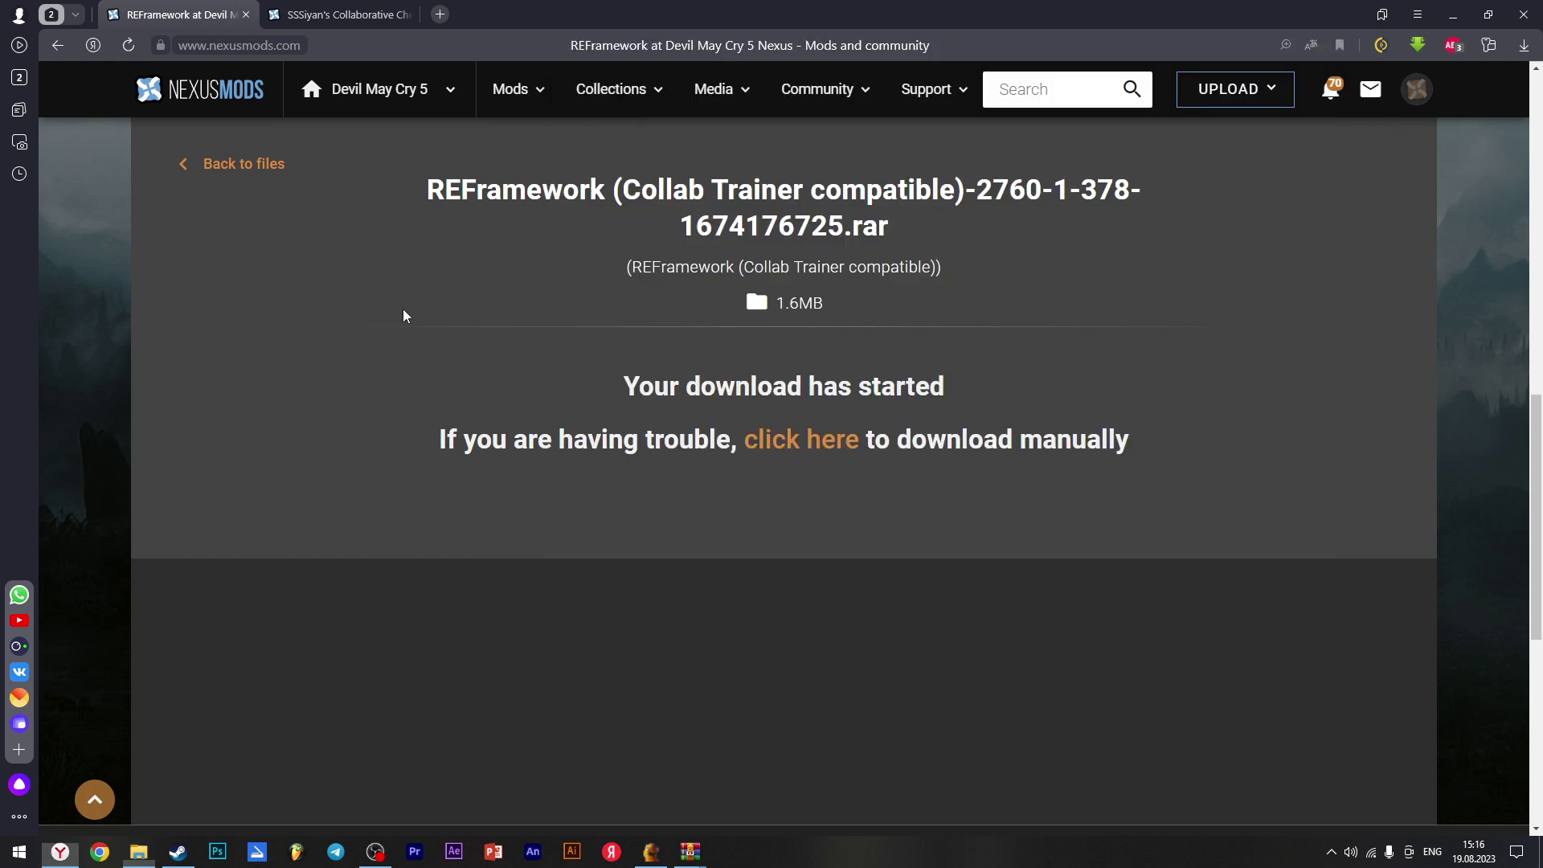
# Switch to Fluffy Mod Manager, refresh the mod list and display the available mods
pyautogui.click(651, 851)
pyautogui.click(957, 220)
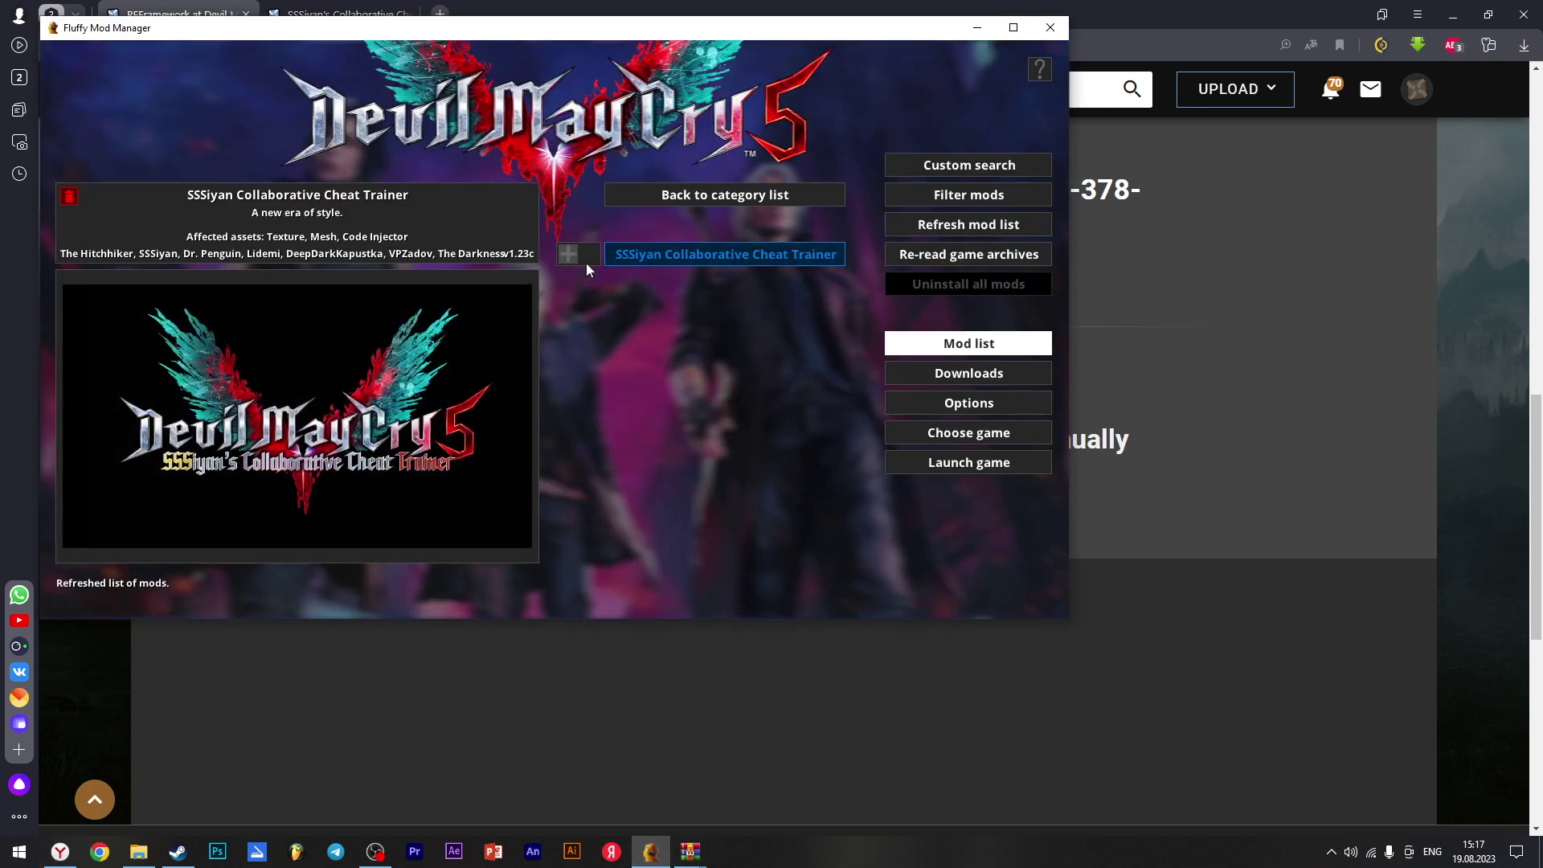
pyautogui.click(675, 255)
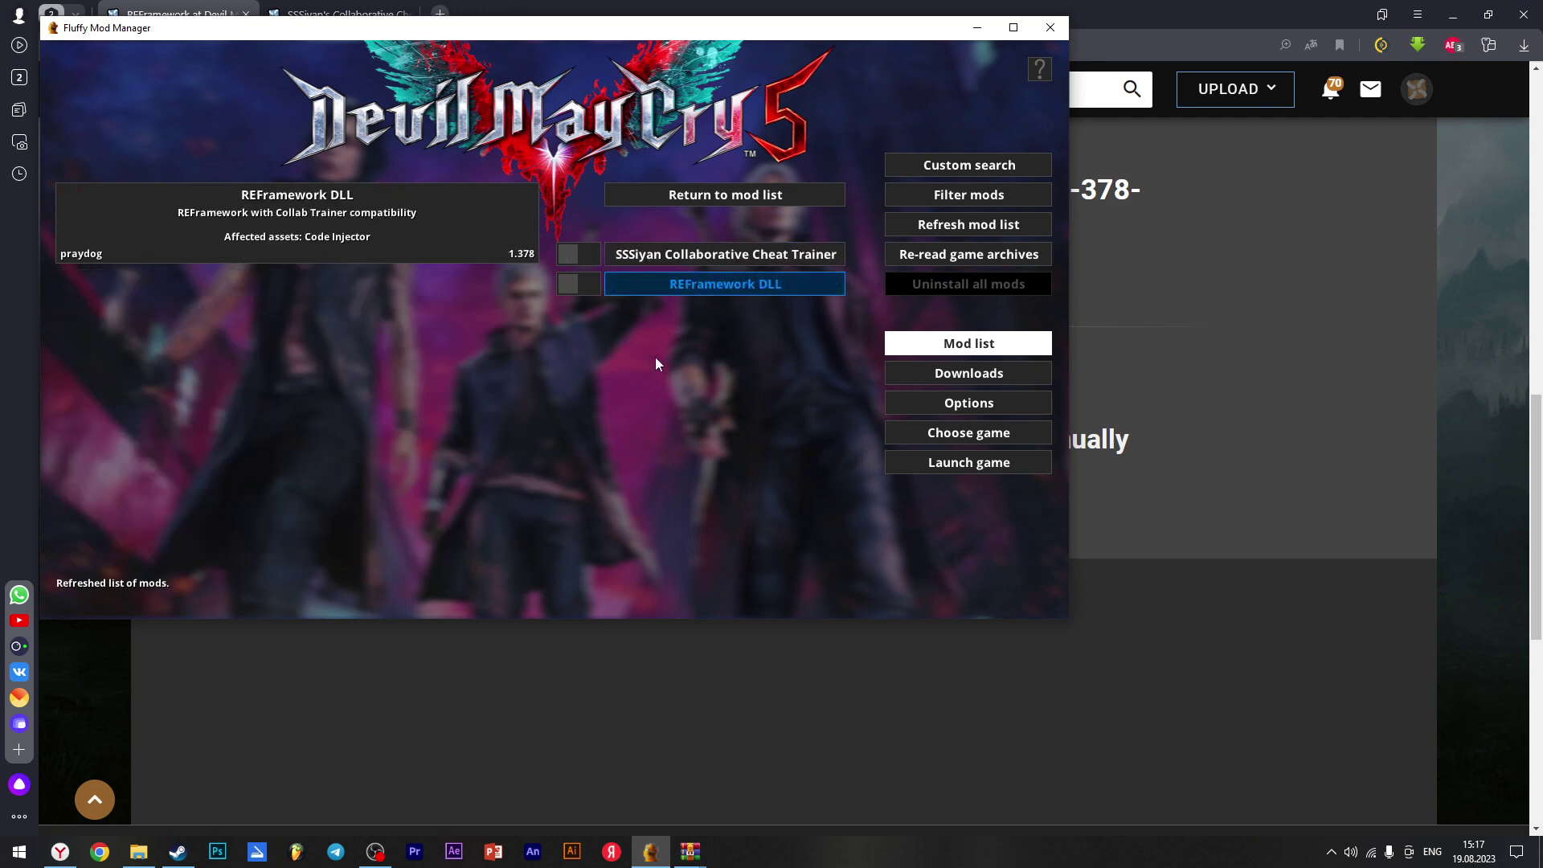
# View the REFramework DLL mod's details and install the SSSiyan Collaborative Cheat Trainer mod
pyautogui.click(574, 283)
pyautogui.click(695, 285)
pyautogui.click(672, 278)
pyautogui.click(572, 256)
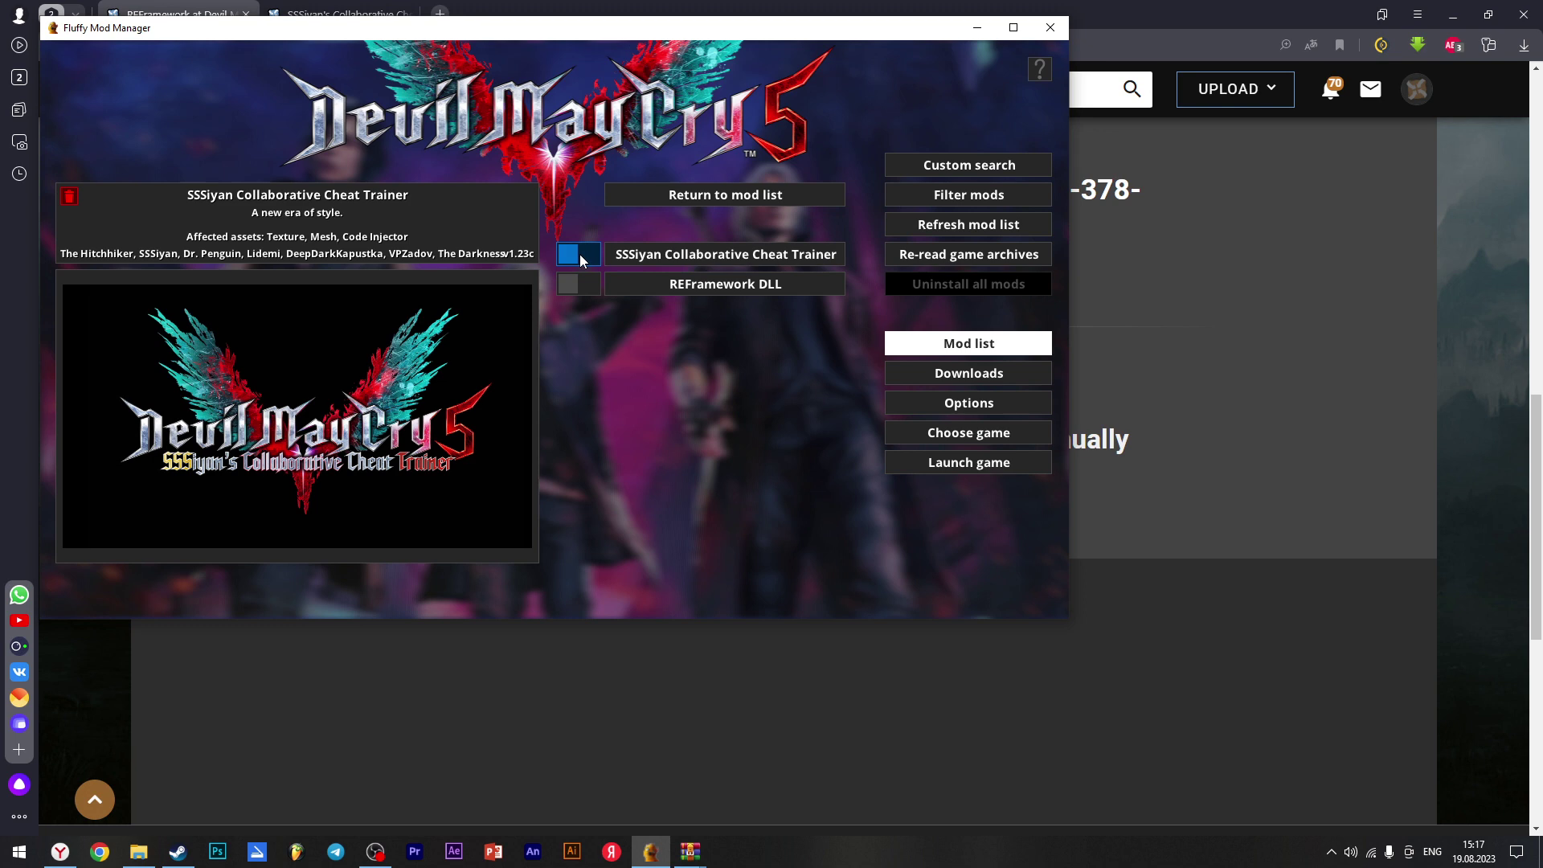
pyautogui.click(580, 254)
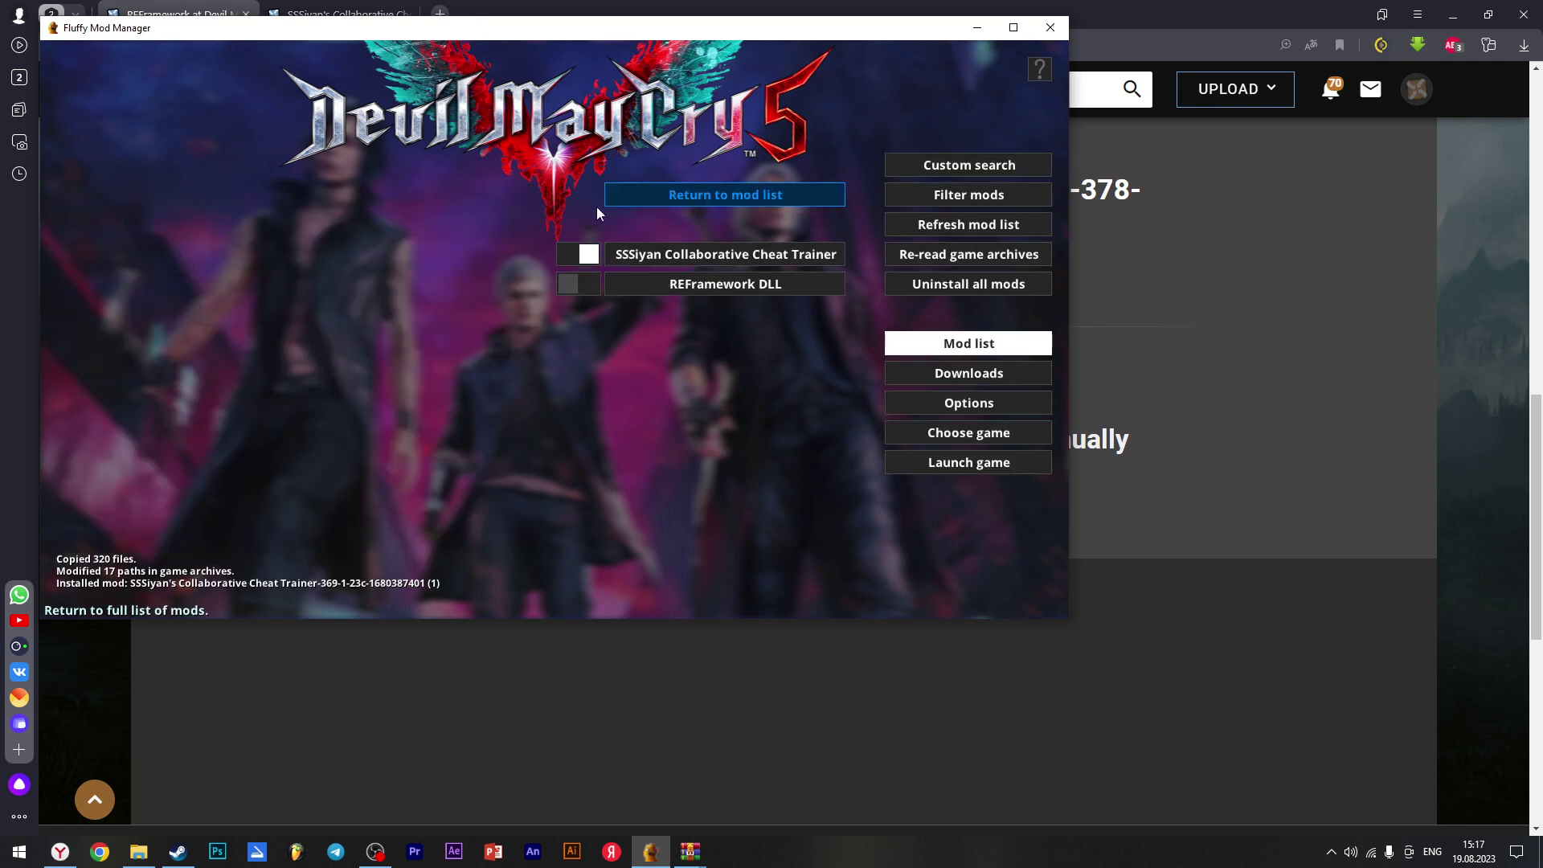
# Examine the Devil May Cry 5 game folder, checking Collab Trainer and the sssiyan.dll file in reframework\plugins
pyautogui.hotkey('alt', 'Tab')
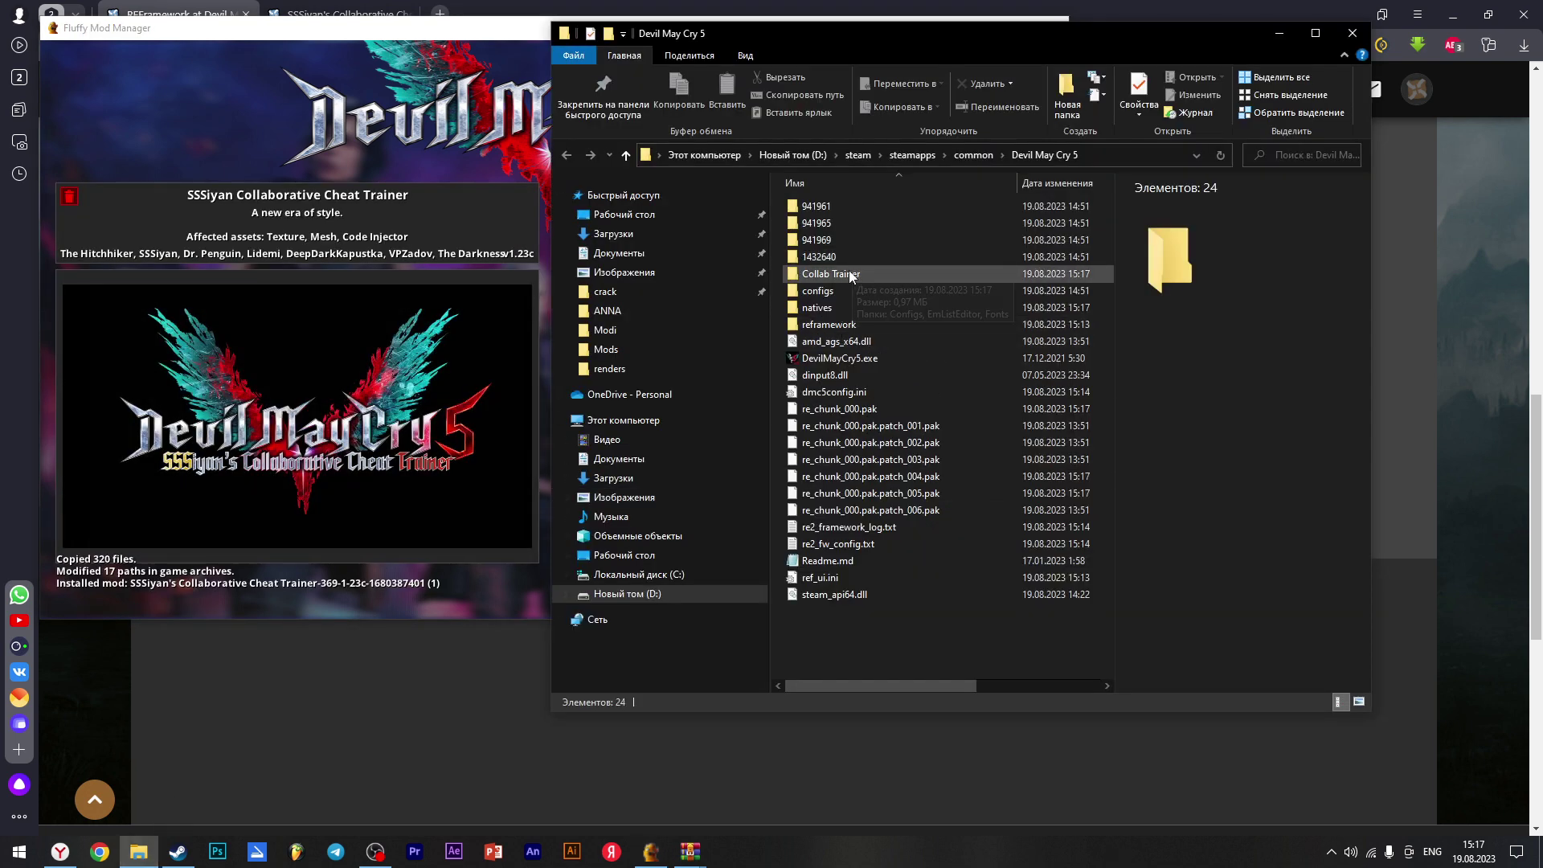
pyautogui.click(732, 738)
pyautogui.click(139, 852)
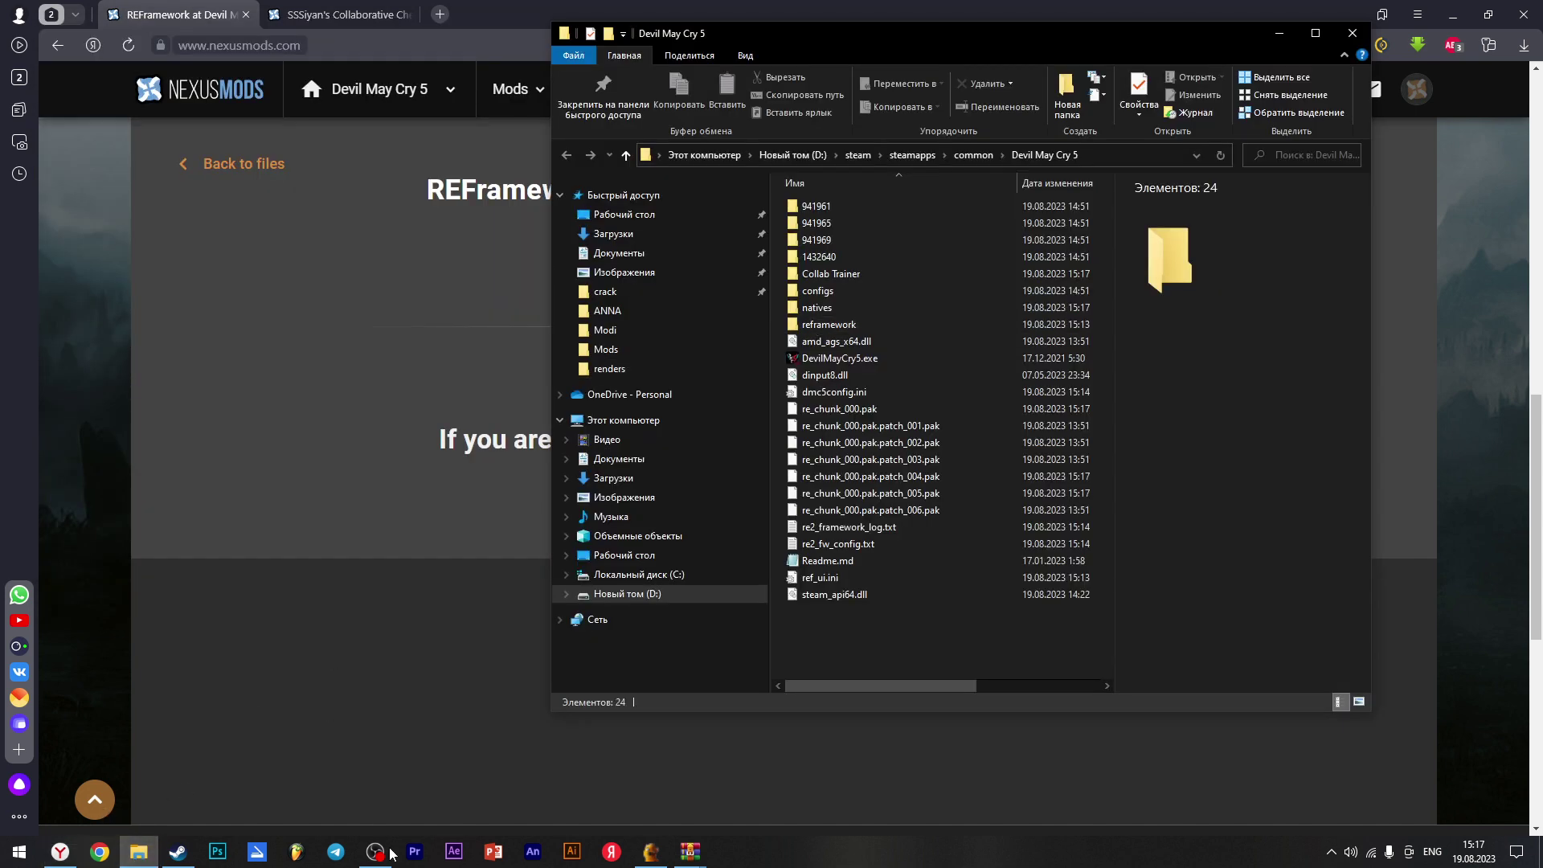
pyautogui.doubleClick(842, 274)
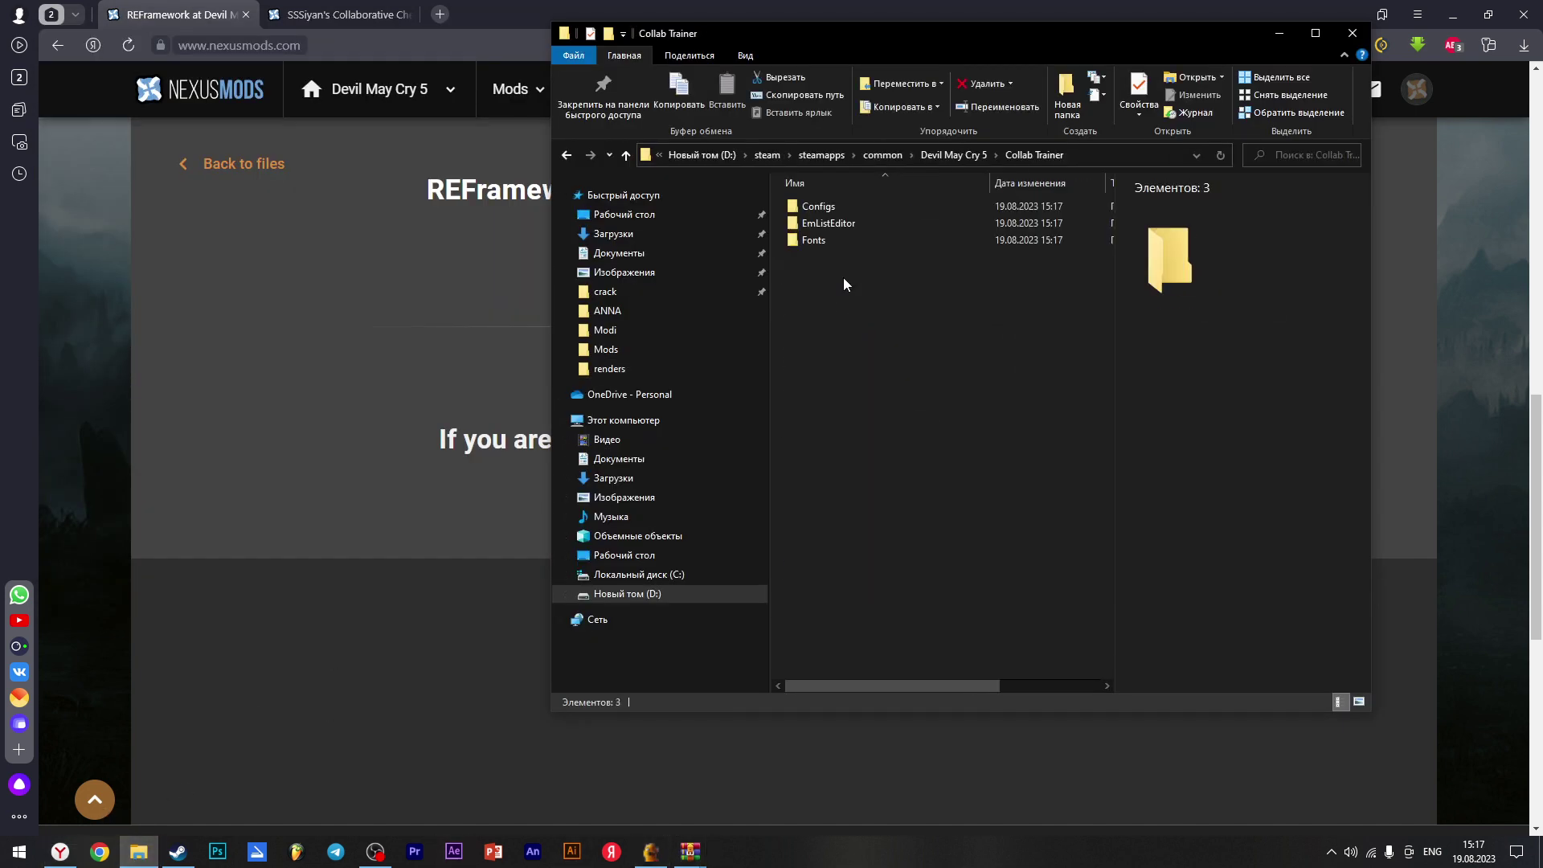
pyautogui.click(565, 155)
pyautogui.click(844, 325)
pyautogui.doubleClick(844, 324)
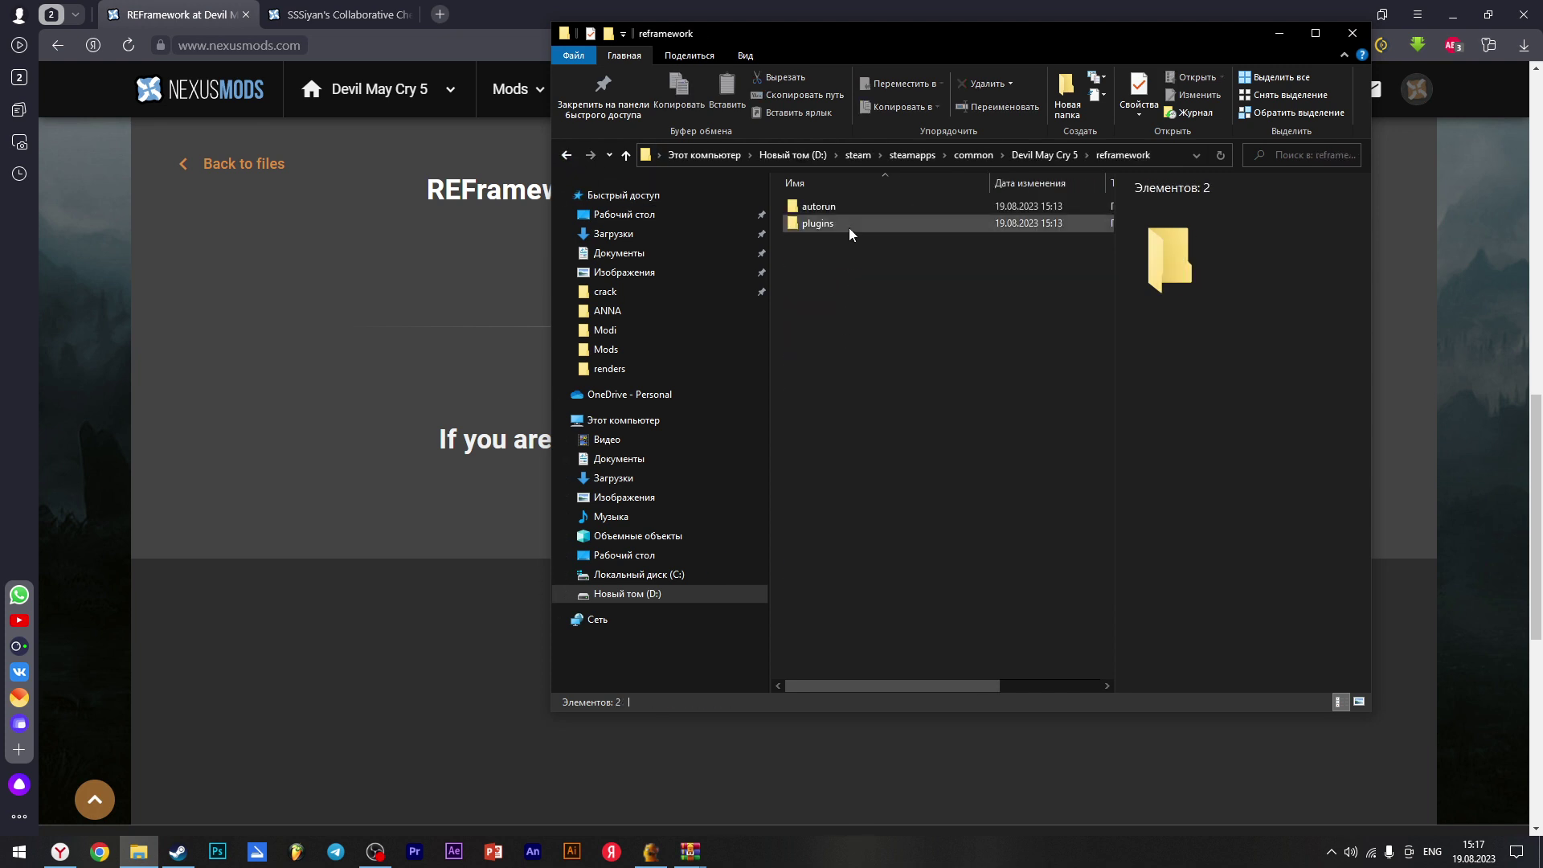
pyautogui.doubleClick(836, 225)
pyautogui.moveTo(839, 201); pyautogui.dragTo(857, 236)
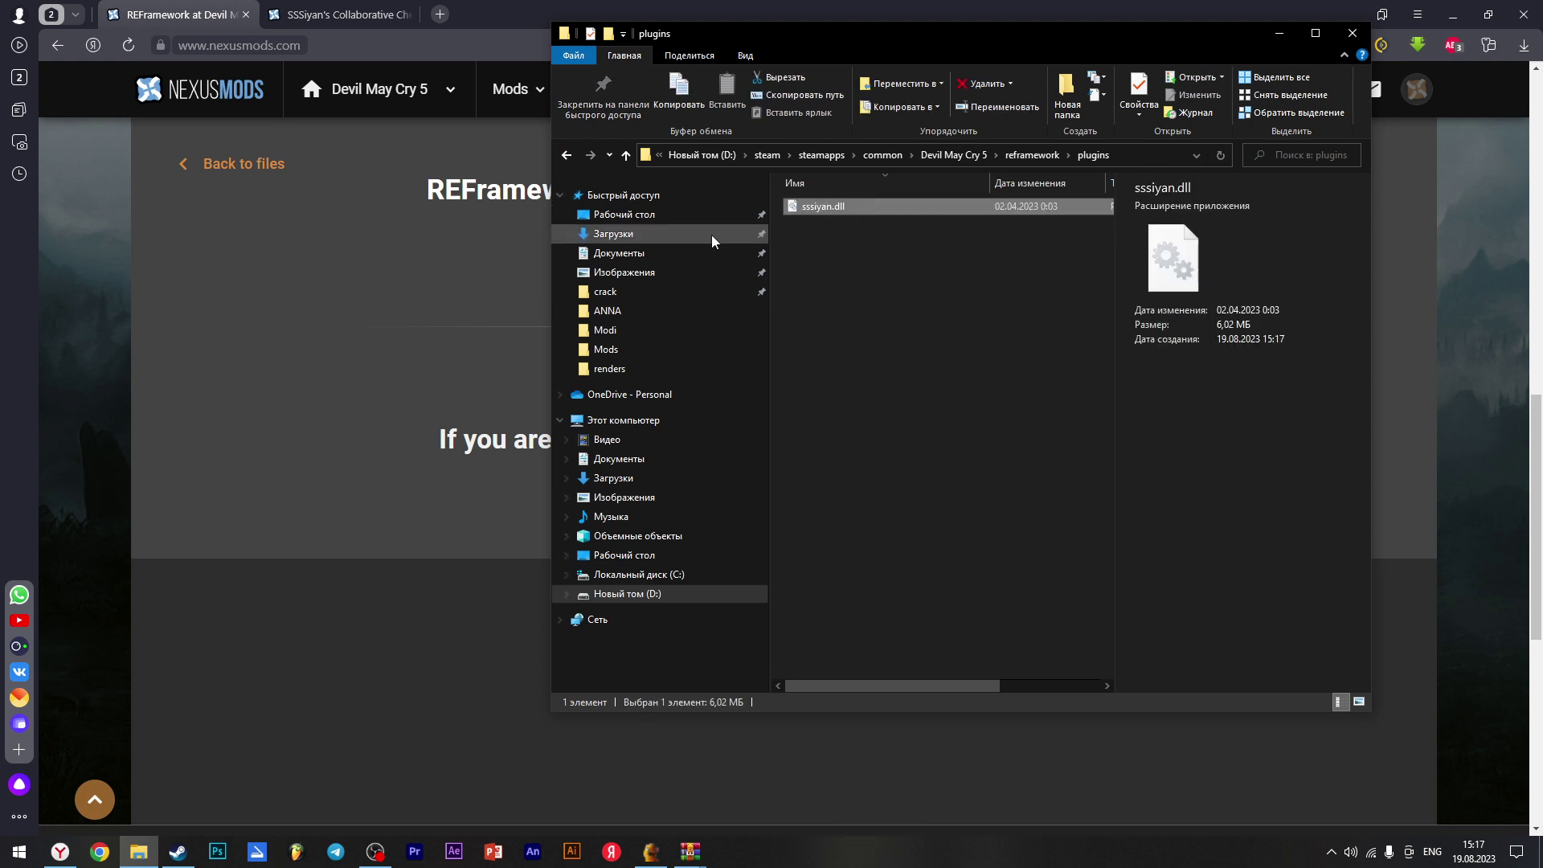
pyautogui.click(419, 286)
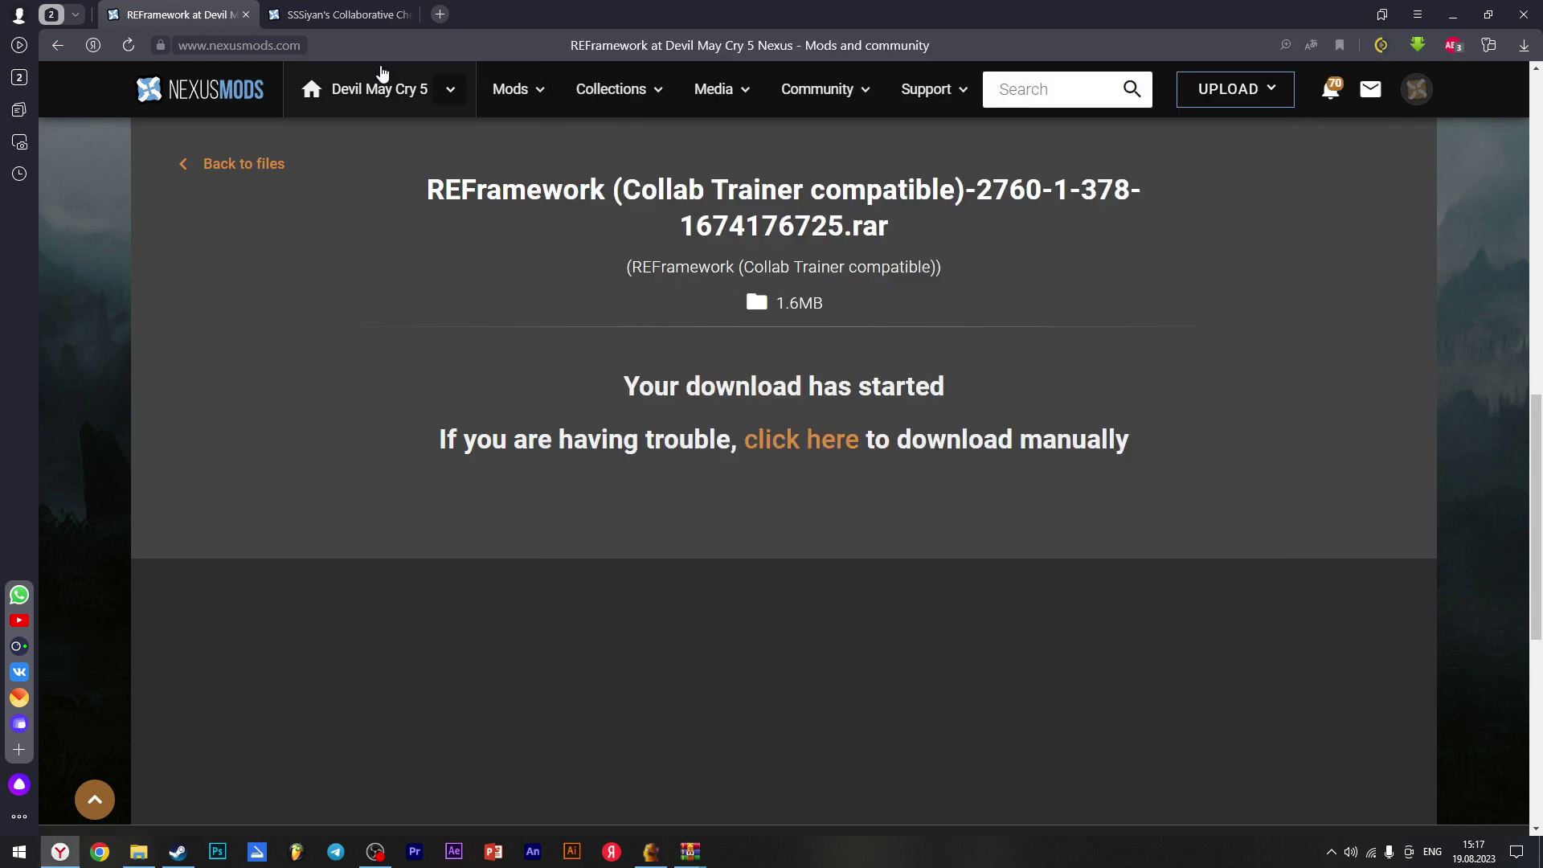
# Locate sssiyan.dll in the reframework\plugins folder of the SSSiyan's Collaborative Cheat Trainer archive
pyautogui.moveTo(689, 851)
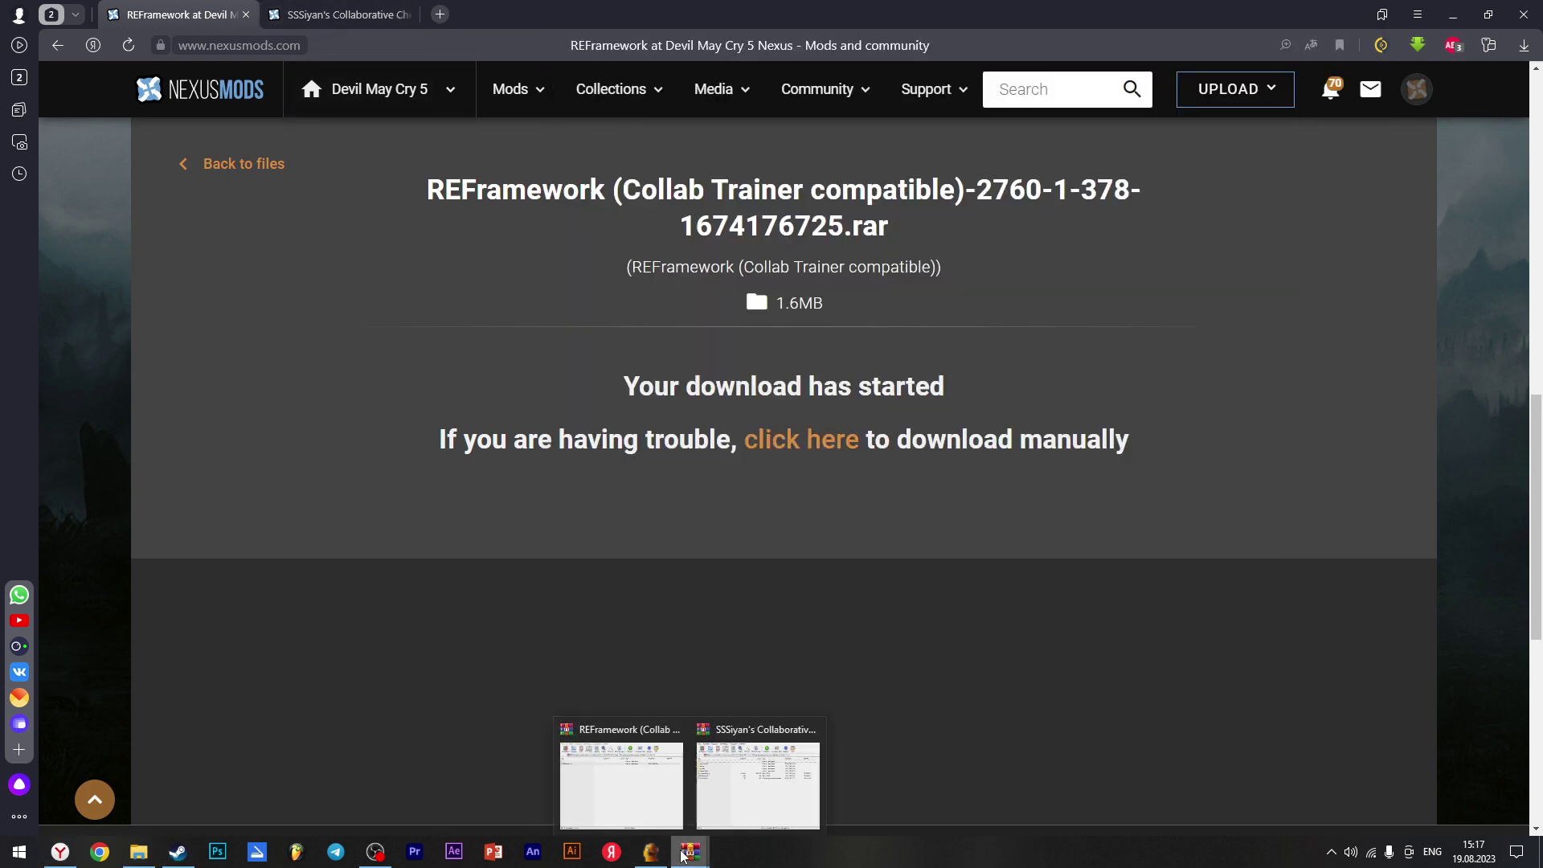
pyautogui.click(759, 779)
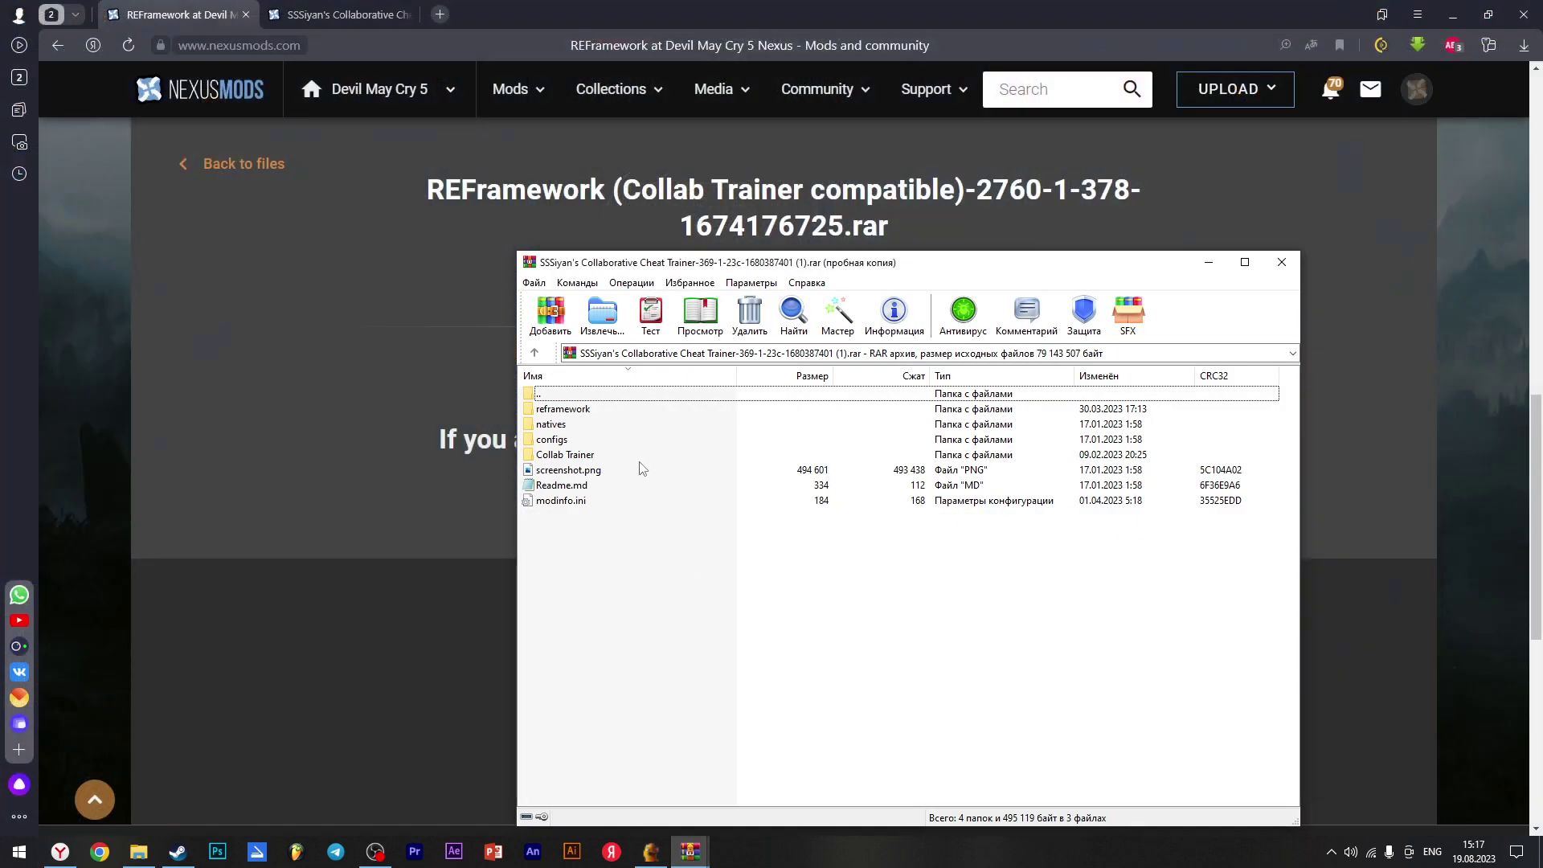
pyautogui.doubleClick(566, 409)
pyautogui.doubleClick(559, 409)
pyautogui.click(547, 411)
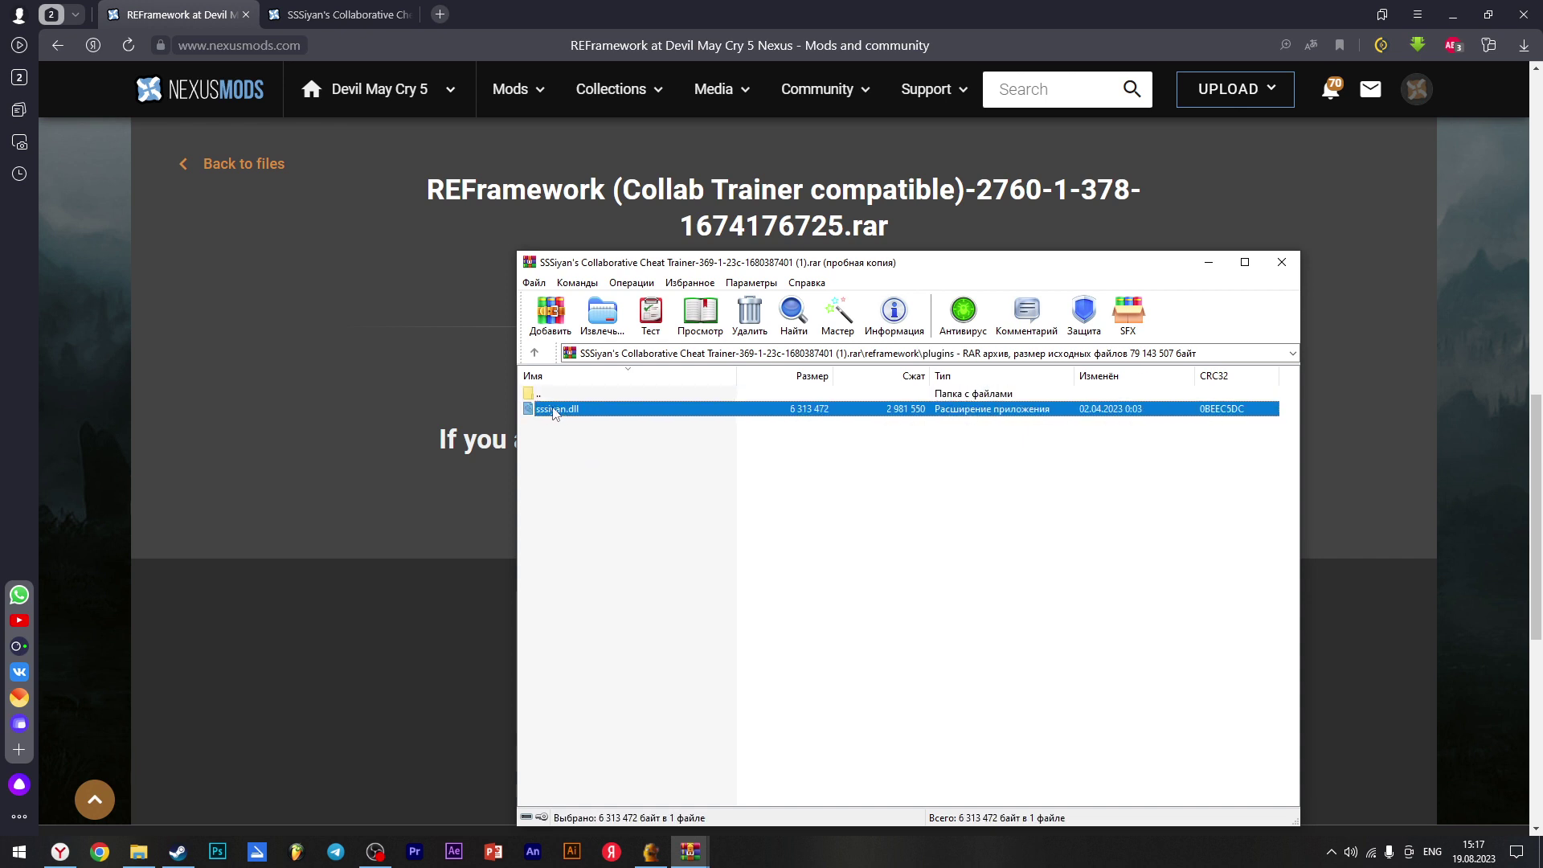
# Close both WinRAR archive windows and switch back to Fluffy Mod Manager
pyautogui.click(1281, 262)
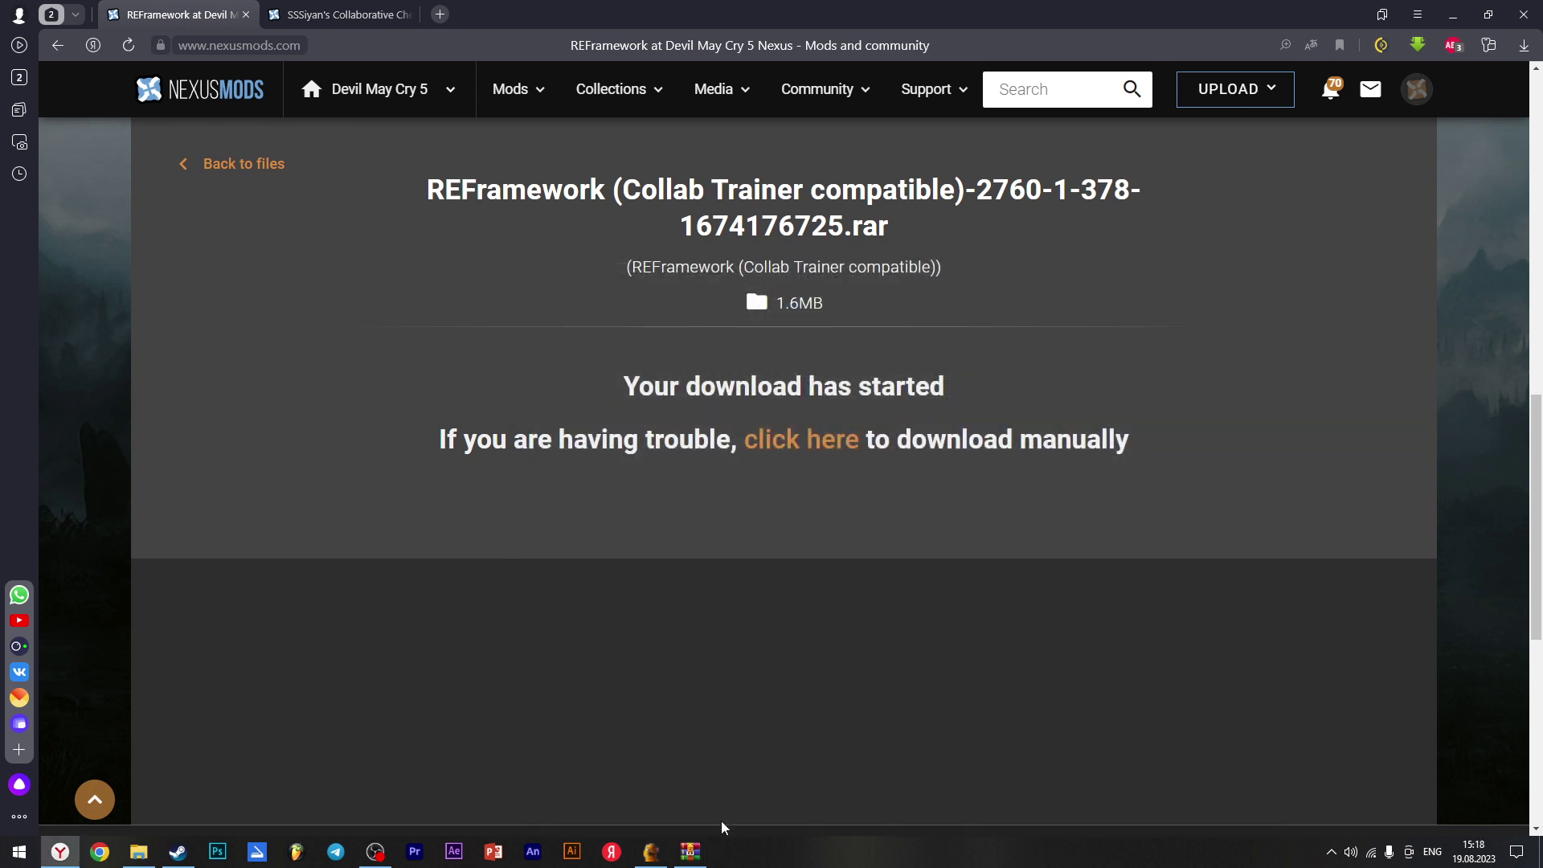
pyautogui.click(700, 848)
pyautogui.click(1284, 262)
pyautogui.click(659, 850)
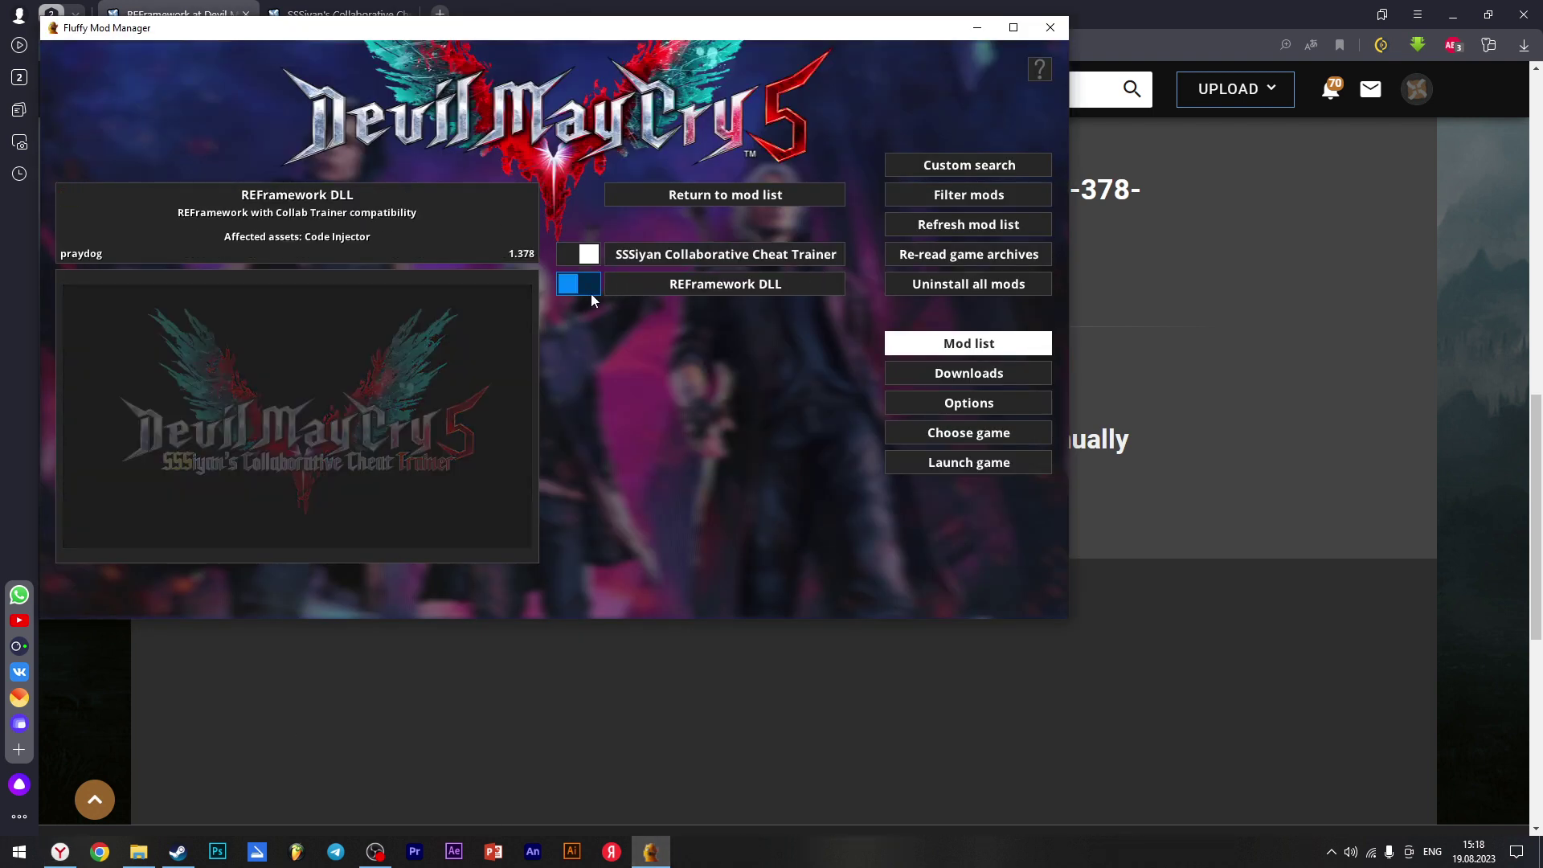
# Install the REFramework DLL mod alongside the SSSiyan Collaborative Cheat Trainer and close Fluffy Mod Manager
pyautogui.click(578, 285)
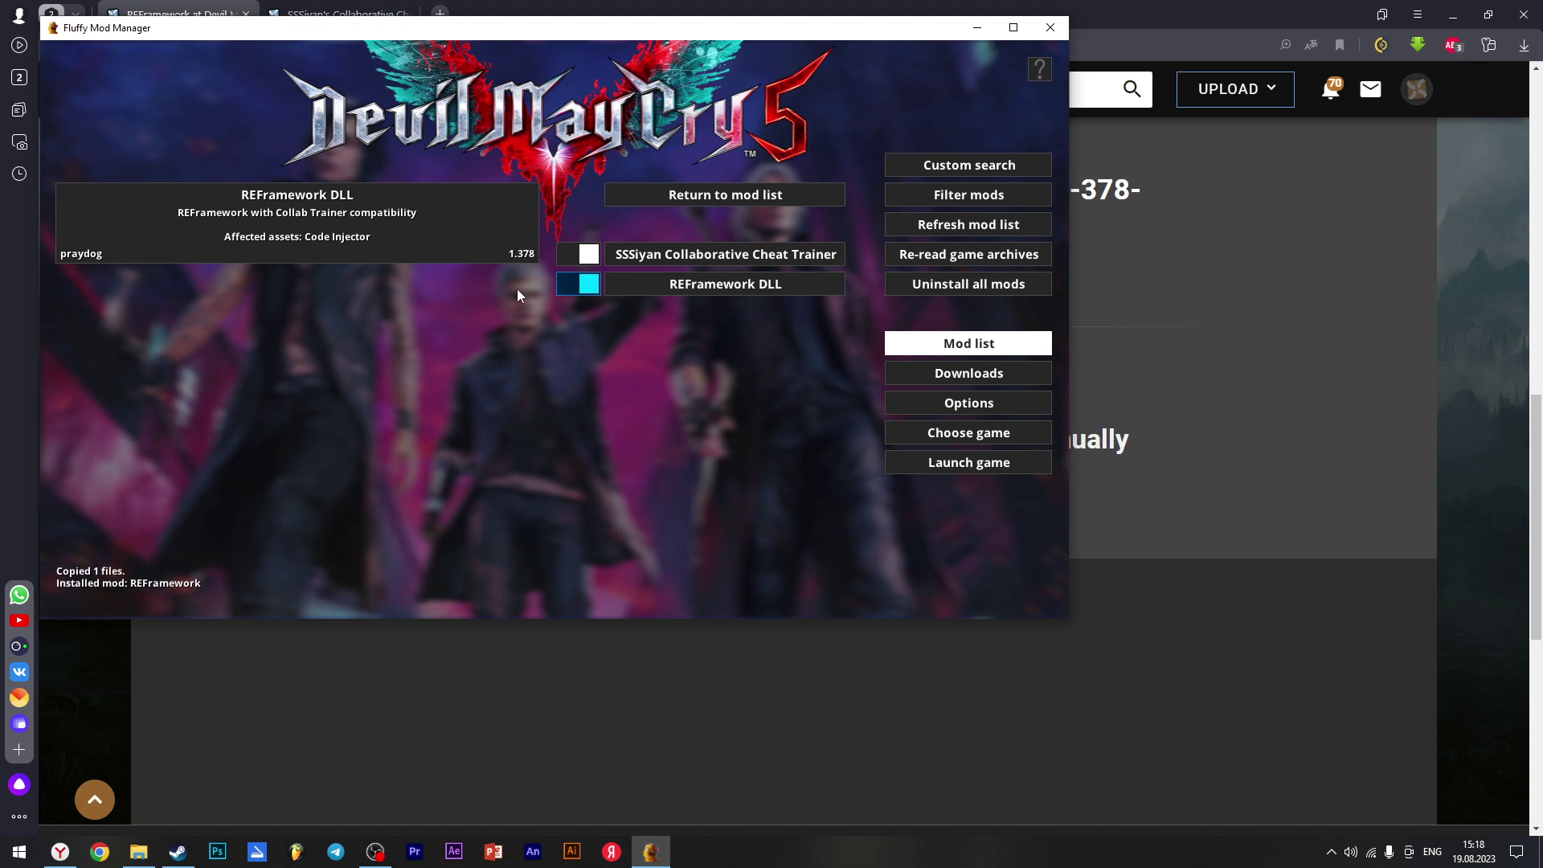
pyautogui.click(589, 254)
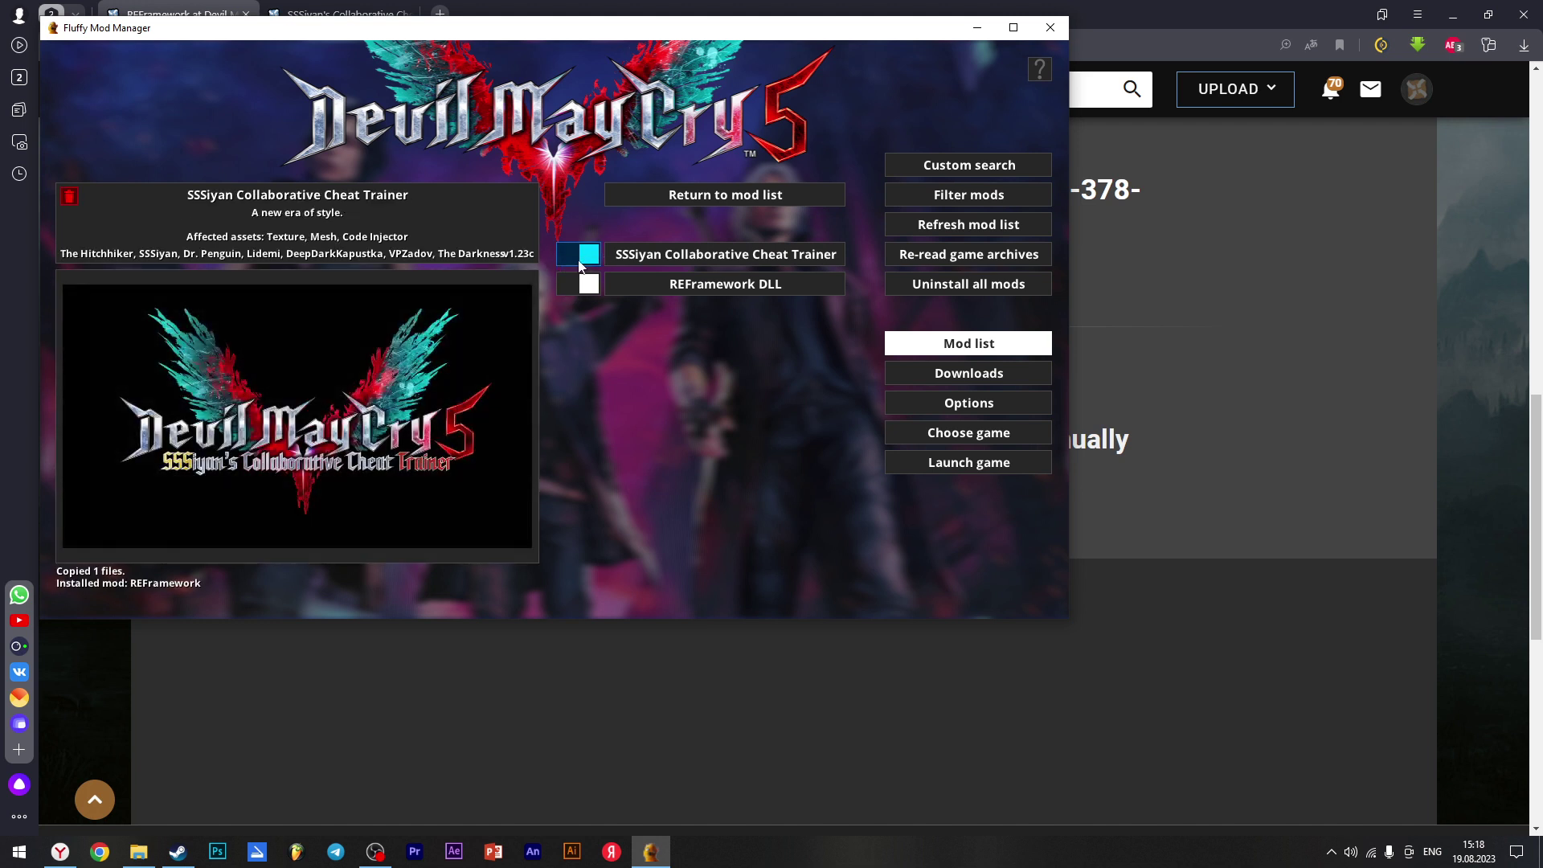
pyautogui.click(574, 285)
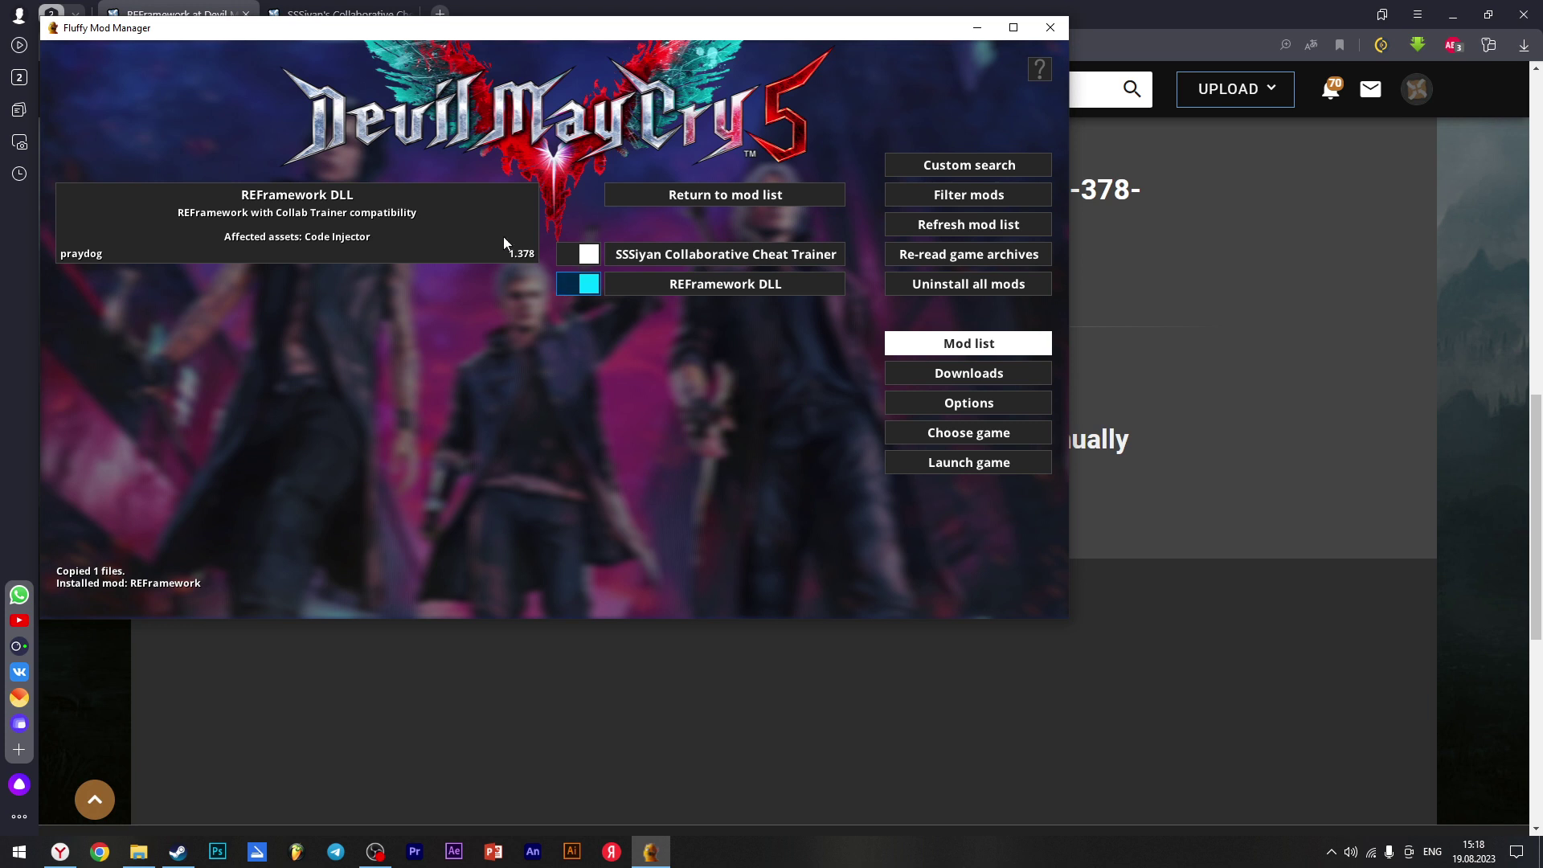
pyautogui.click(563, 257)
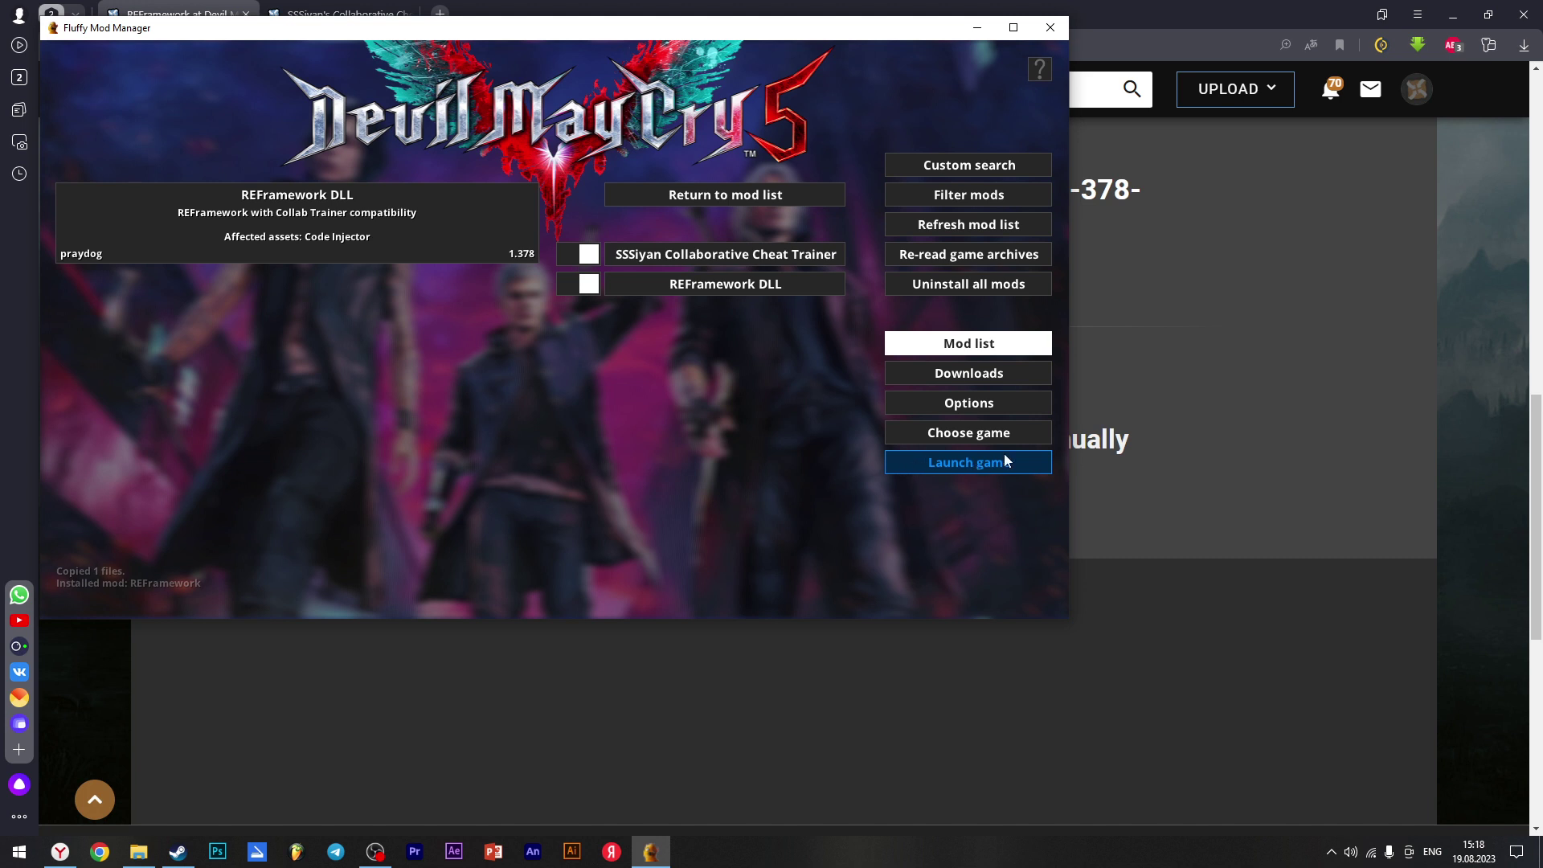
pyautogui.click(1049, 32)
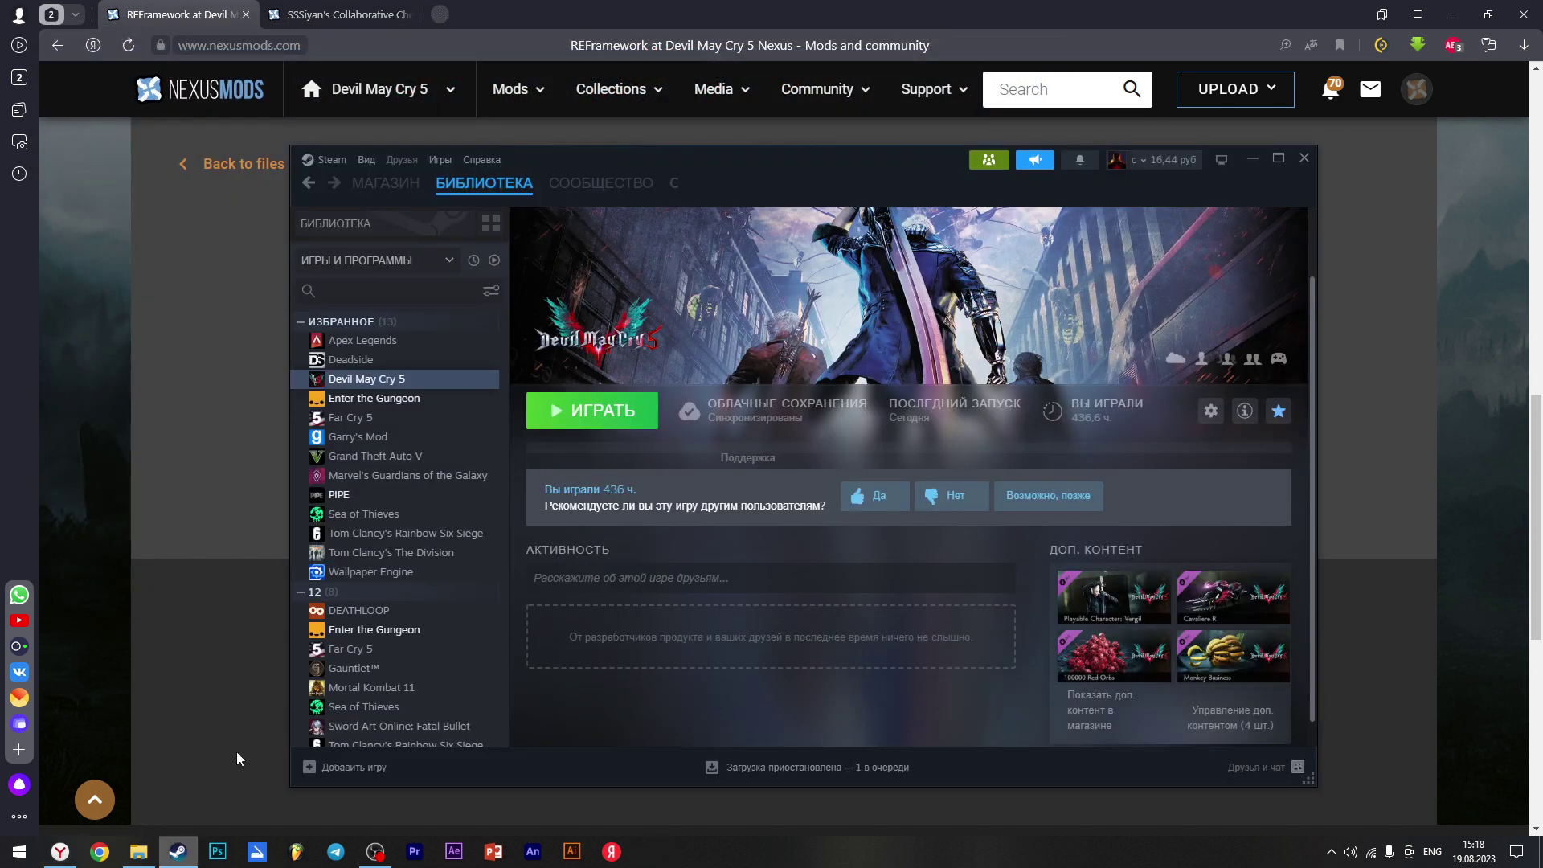
# In the browser, search the Devil May Cry 5 mods for coop, open COOP Trainer for Devil May Cry 5, and dismiss the endorsement reminder
pyautogui.click(60, 850)
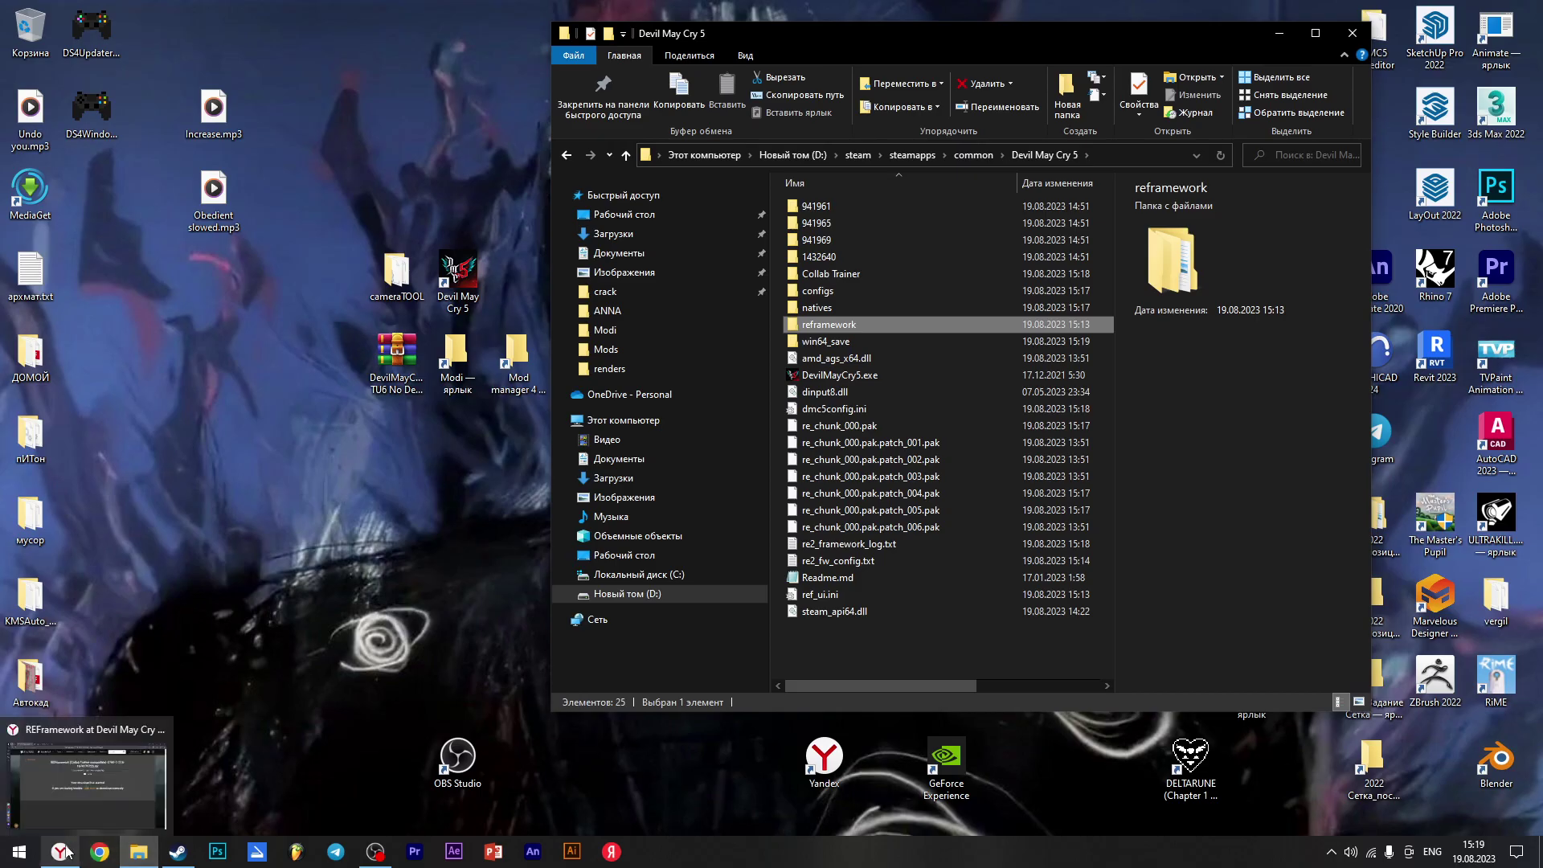
pyautogui.click(62, 850)
pyautogui.click(1006, 95)
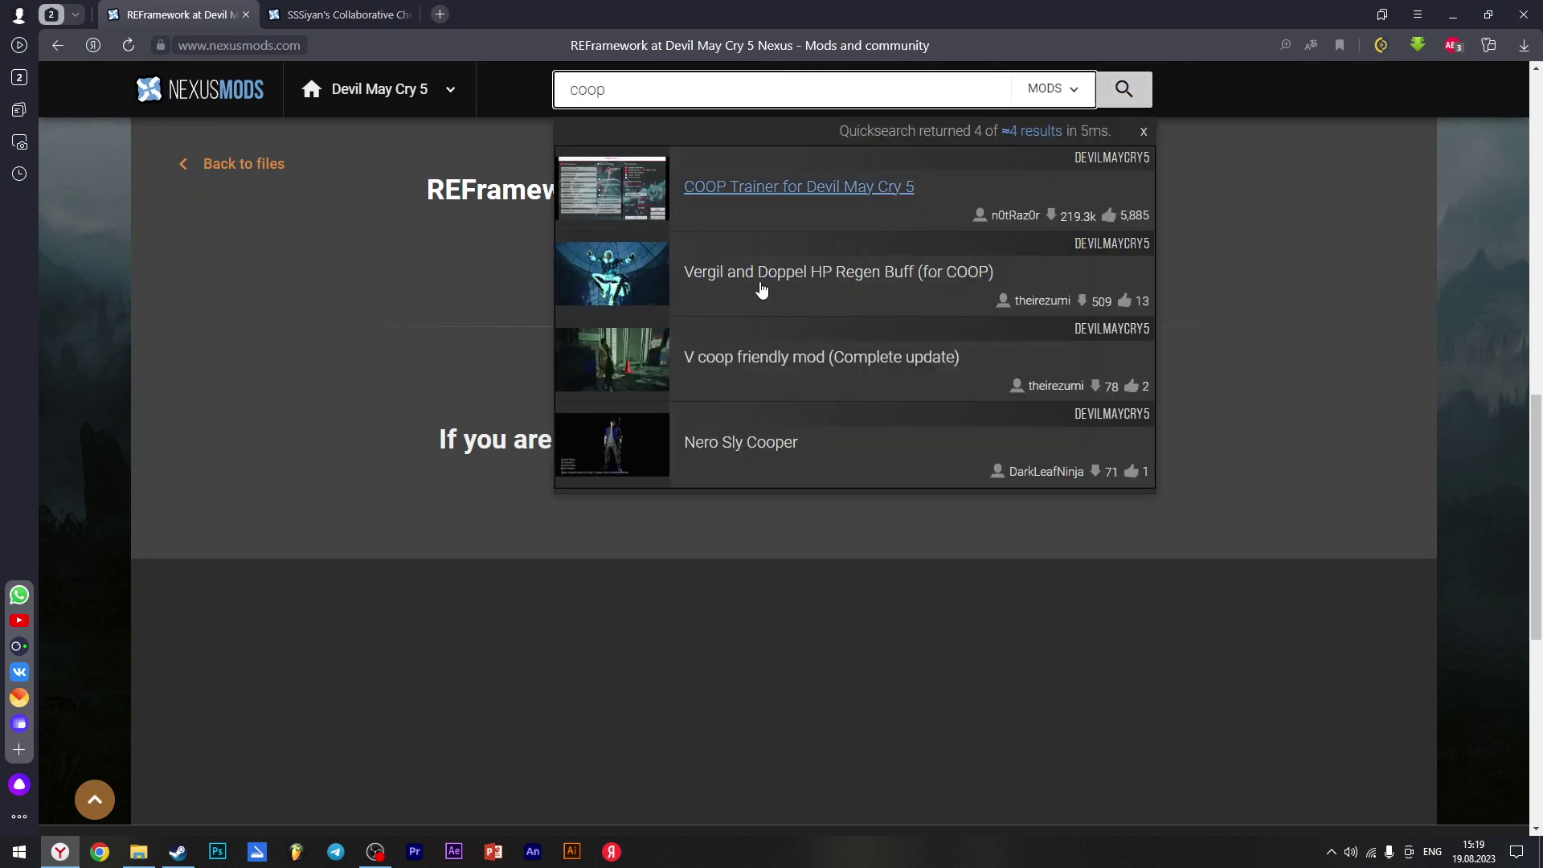
pyautogui.click(810, 209)
pyautogui.middleClick(361, 10)
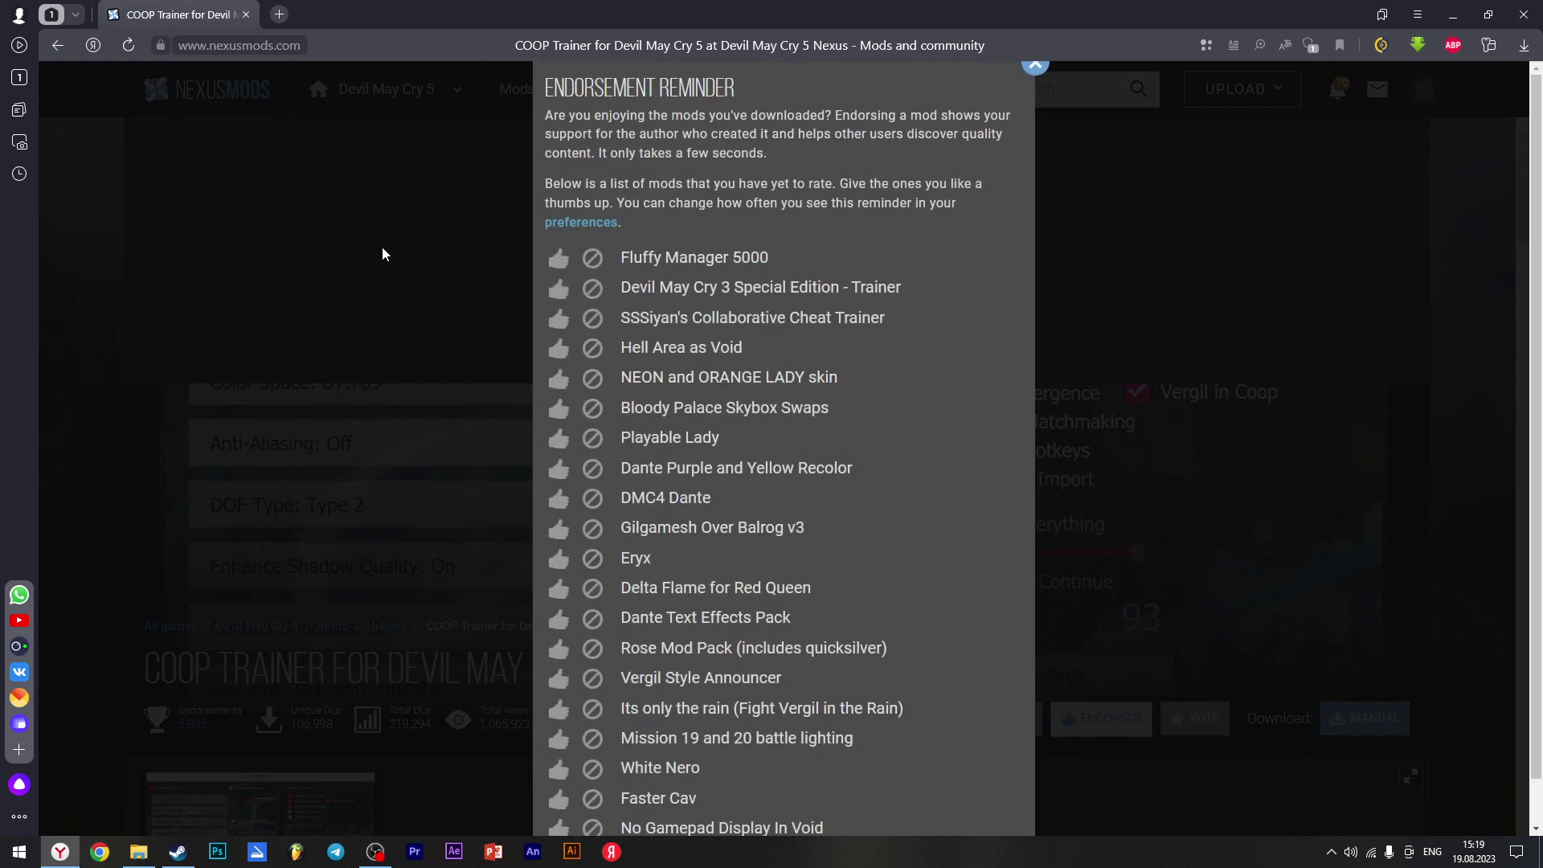
pyautogui.click(1035, 64)
# Manually download the COOP Trainer's main file DMCVTrainerDLLByDanteRaz0r, continuing past the additional files requirement, and open the archive
pyautogui.scroll(-10, 479, 372)
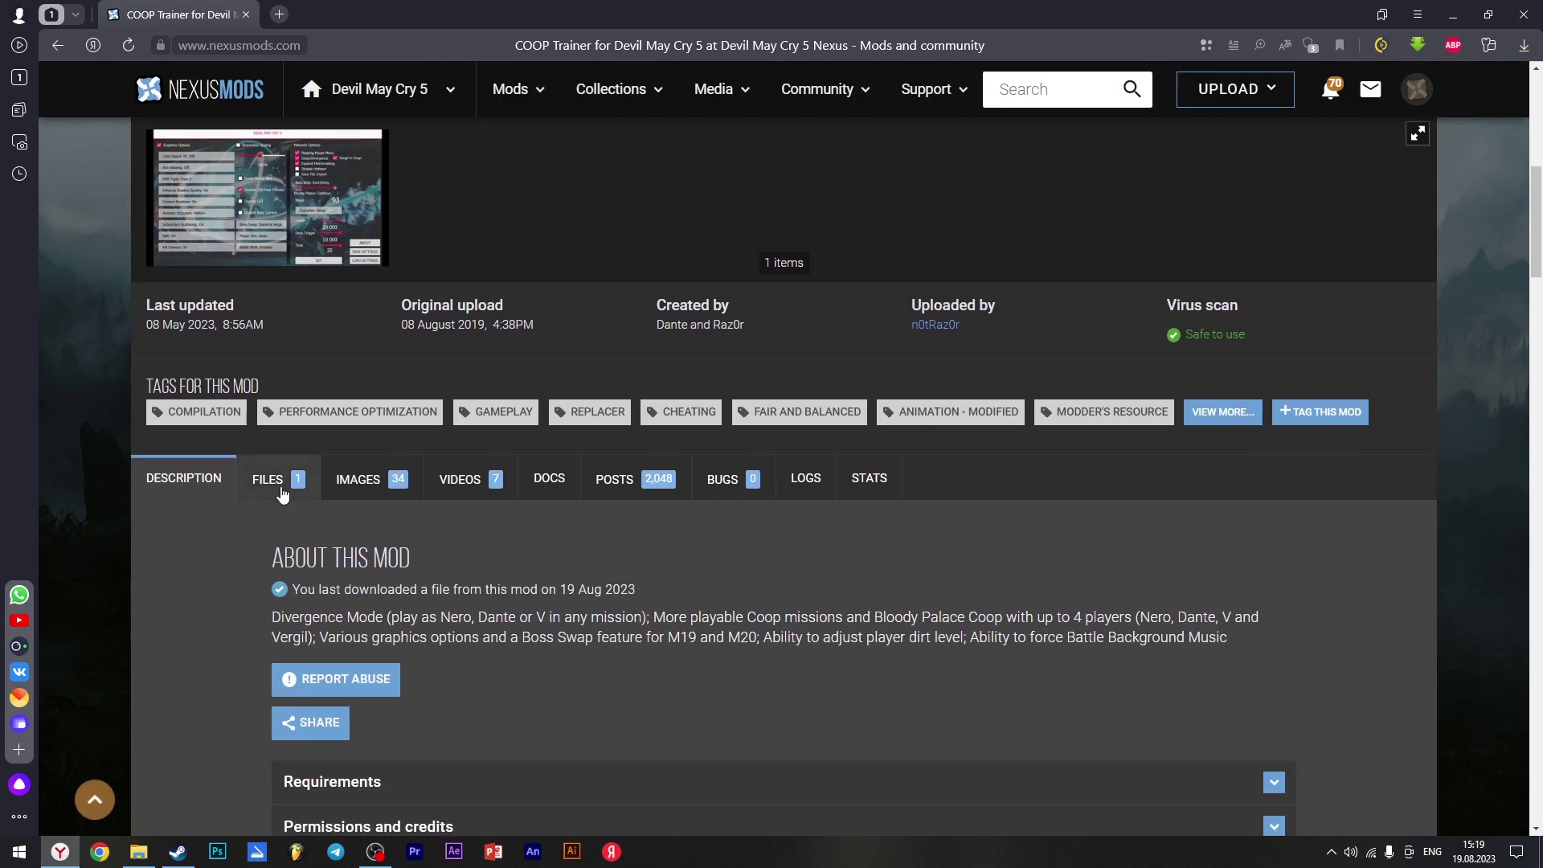
pyautogui.click(272, 474)
pyautogui.scroll(-5, 560, 315)
pyautogui.click(381, 353)
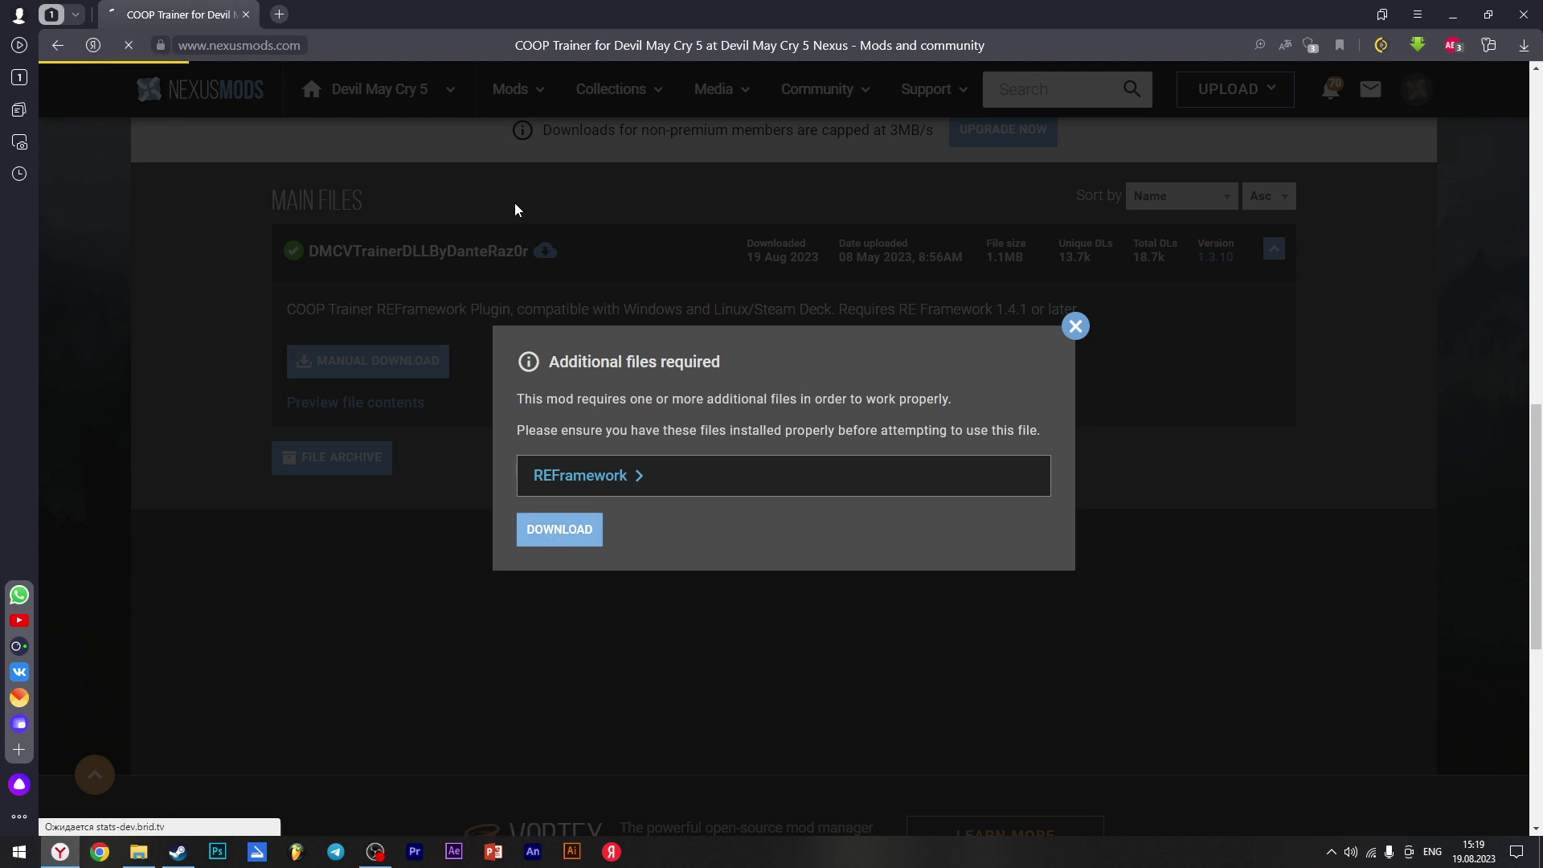
pyautogui.click(559, 528)
pyautogui.click(856, 641)
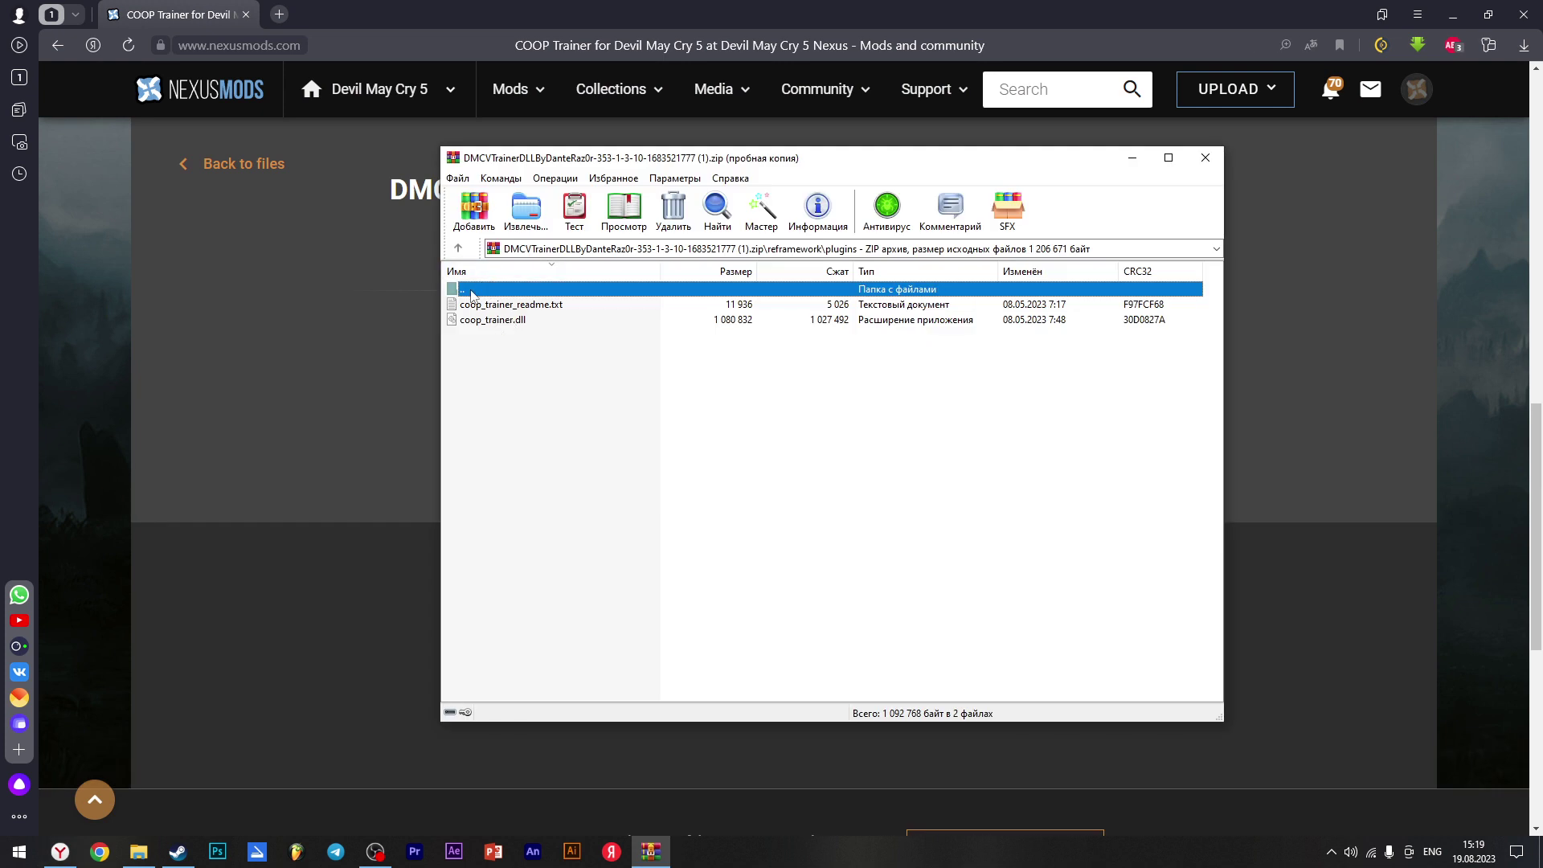
# Examine the COOP Trainer archive's folder structure down to coop_trainer.dll in reframework\plugins
pyautogui.doubleClick(470, 290)
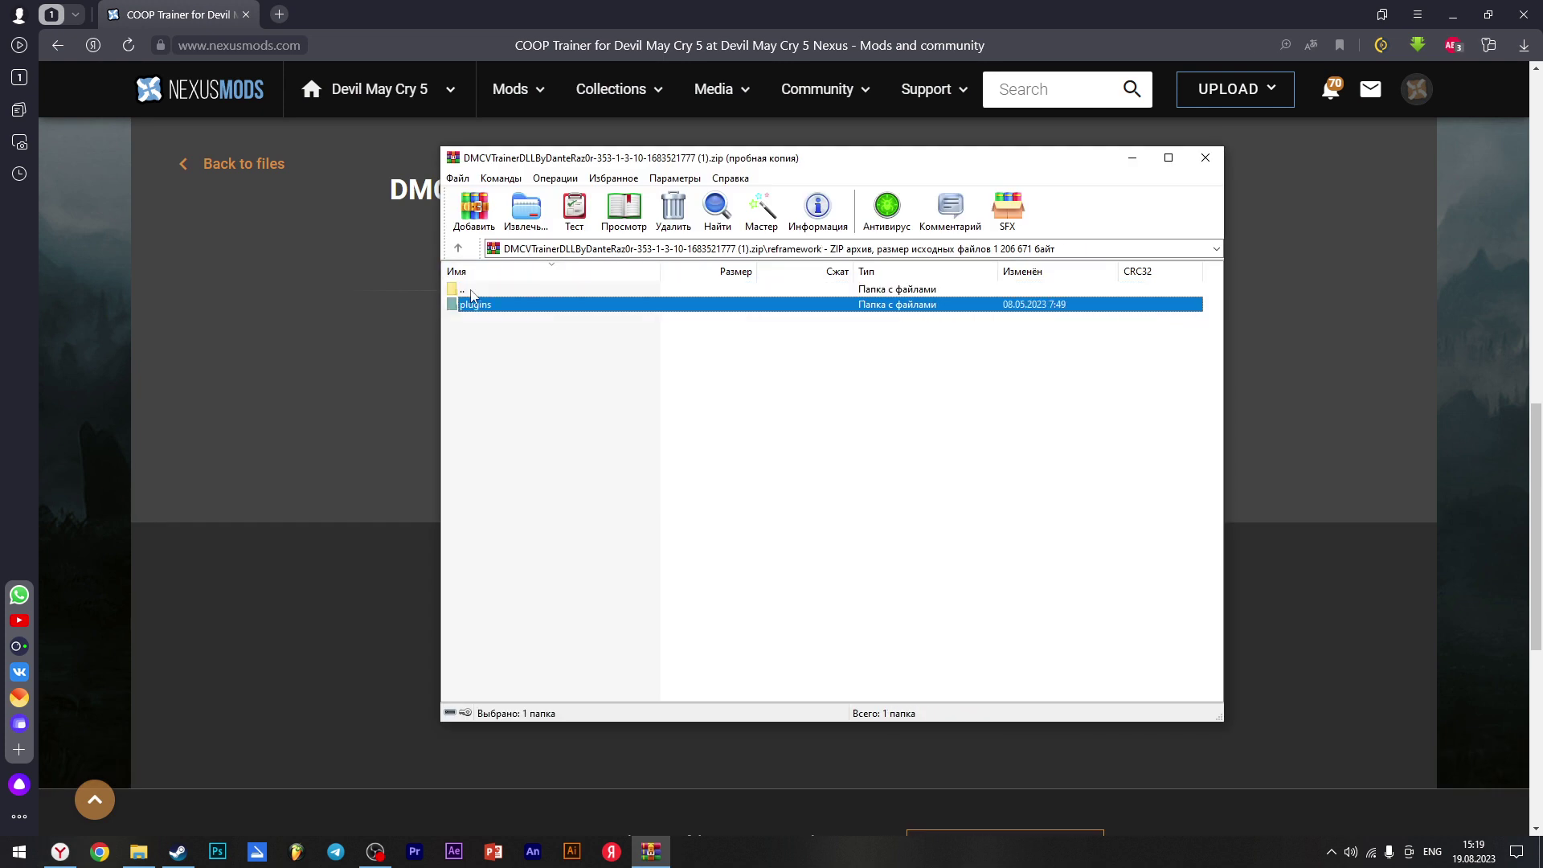
pyautogui.doubleClick(471, 291)
pyautogui.moveTo(566, 402); pyautogui.dragTo(524, 352)
pyautogui.doubleClick(493, 308)
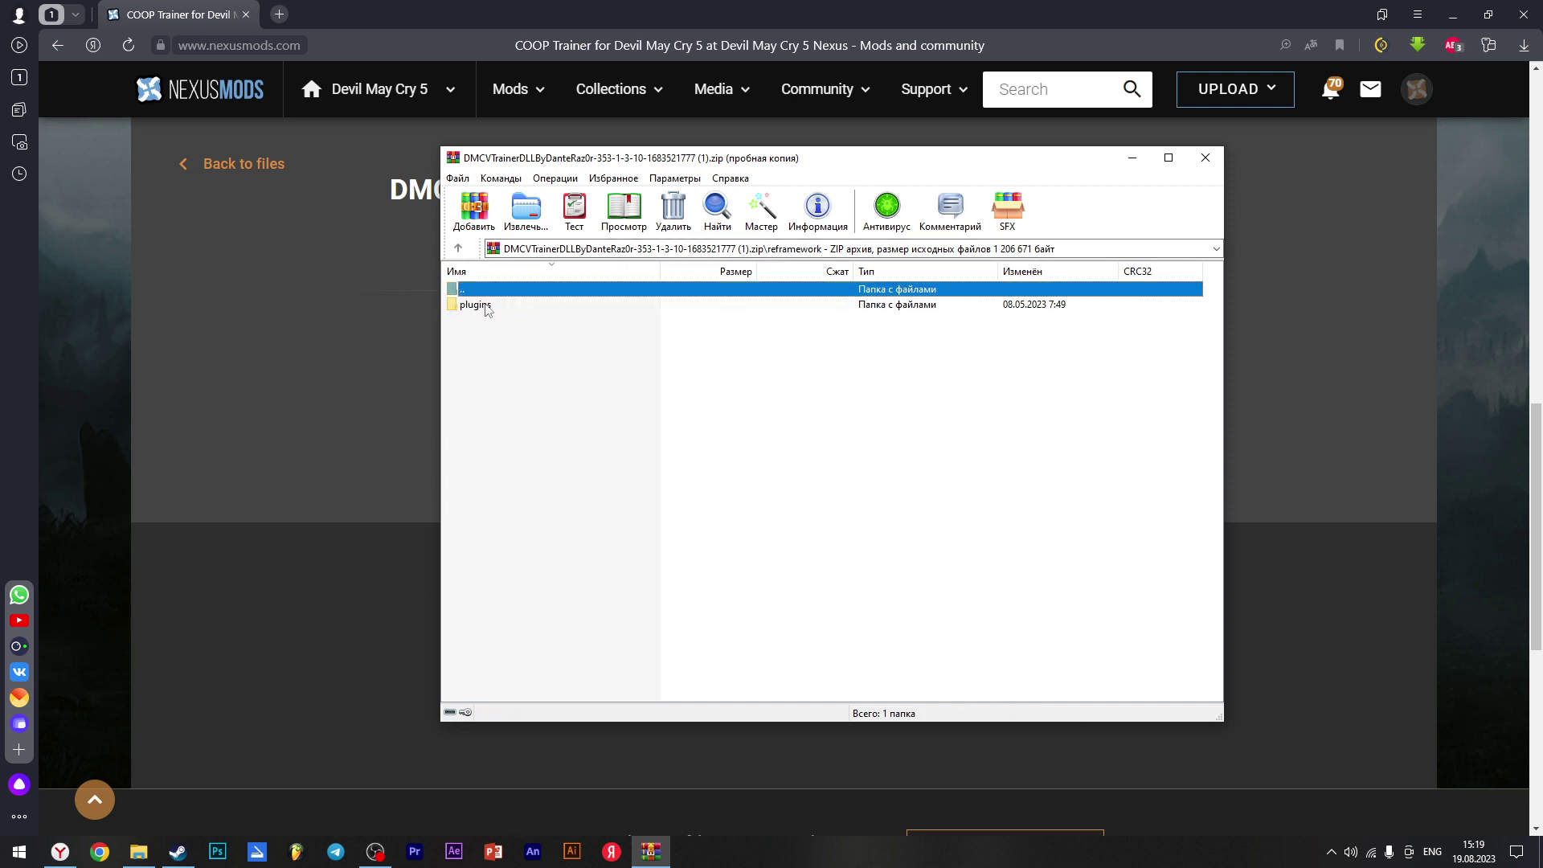
pyautogui.doubleClick(476, 305)
pyautogui.click(497, 307)
pyautogui.click(501, 321)
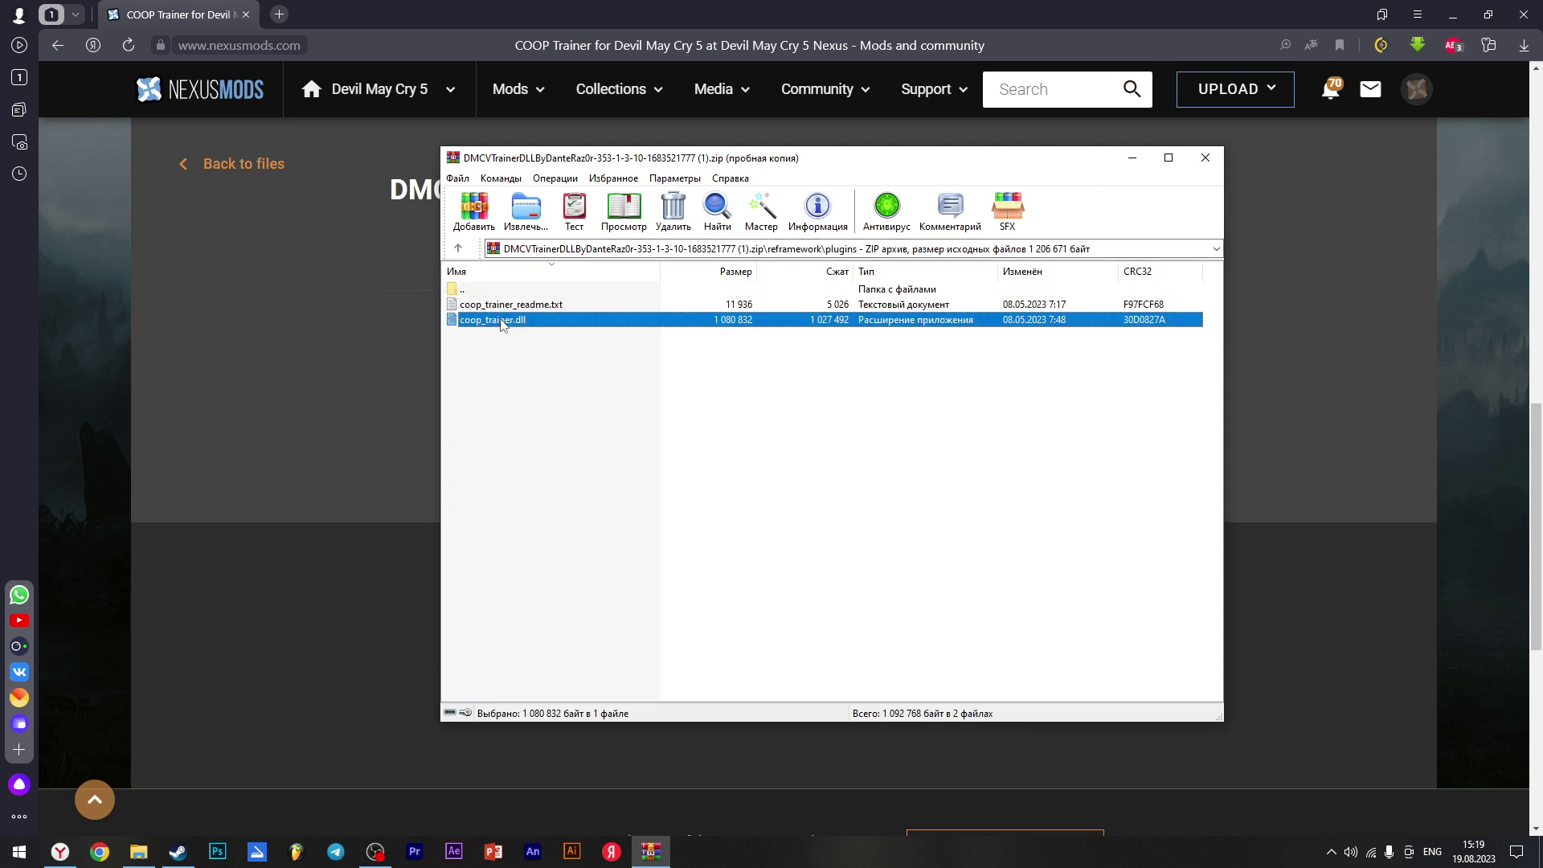
# Copy coop_trainer.dll from the archive into the reframework\plugins folder of the Devil May Cry 5 game directory
pyautogui.click(138, 851)
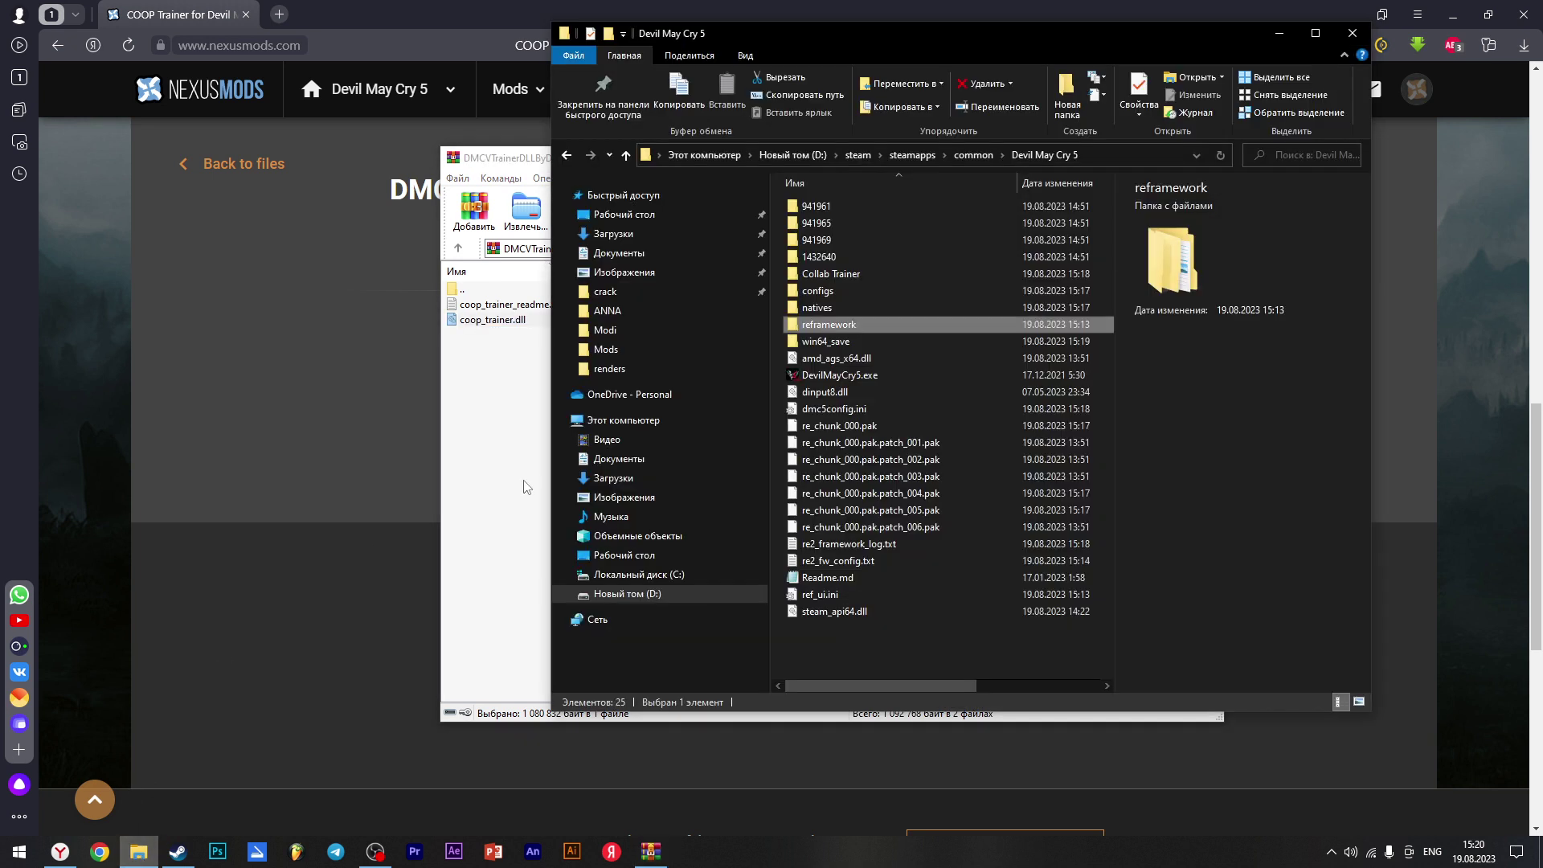
pyautogui.doubleClick(820, 324)
pyautogui.doubleClick(820, 224)
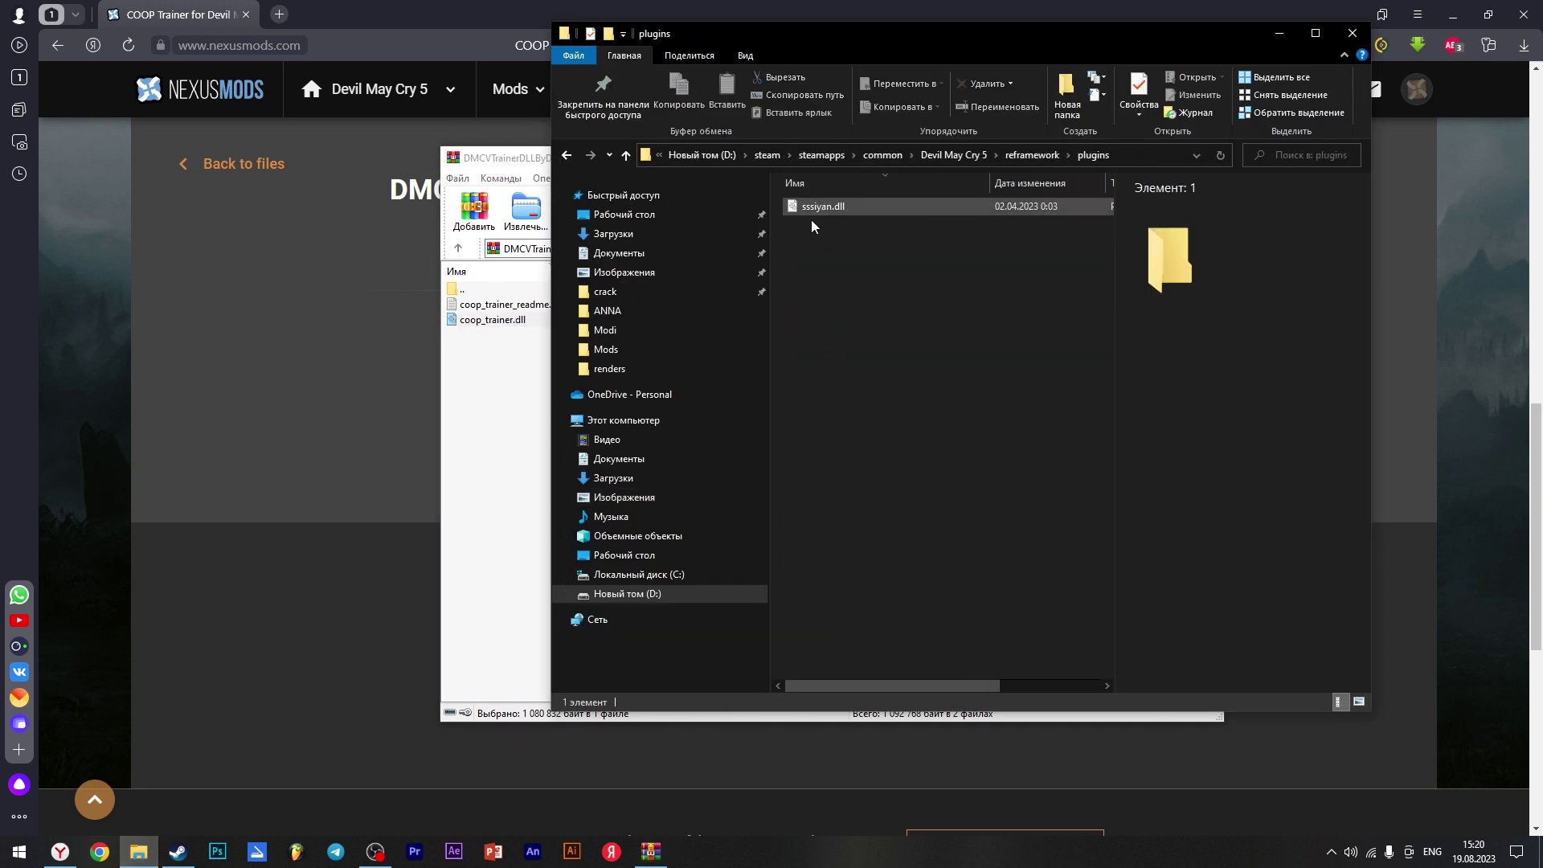
pyautogui.click(836, 211)
pyautogui.click(833, 244)
pyautogui.click(461, 371)
pyautogui.moveTo(492, 320); pyautogui.dragTo(903, 272)
pyautogui.click(822, 312)
pyautogui.click(839, 225)
pyautogui.click(956, 241)
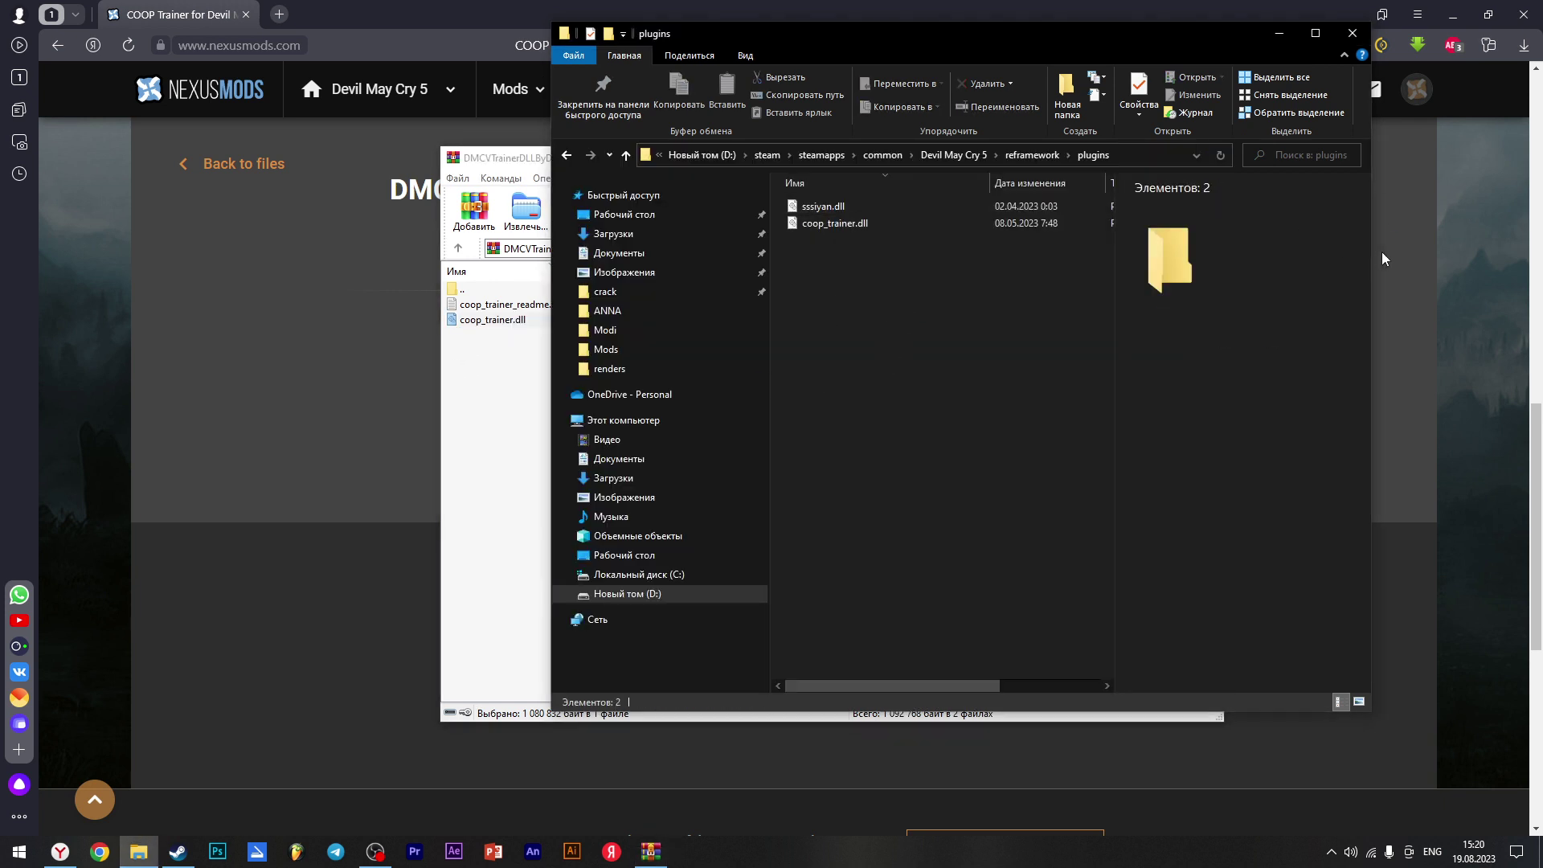
# Return to the browser, search Nexus Mods for ref, and show the files of the REFramework mod
pyautogui.click(1435, 264)
pyautogui.scroll(7, 1239, 288)
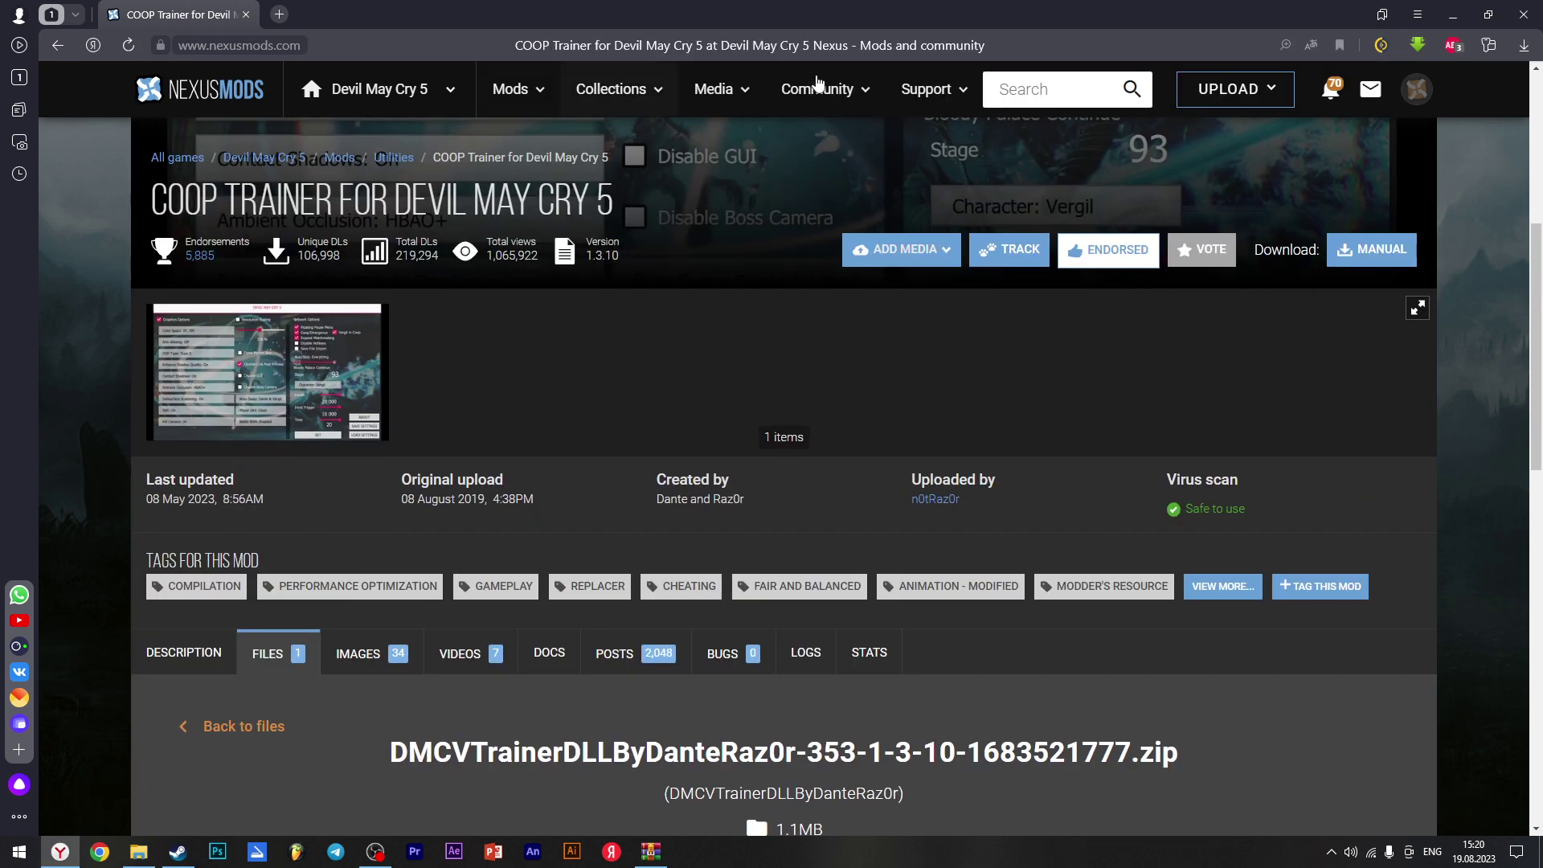
pyautogui.click(1036, 88)
pyautogui.write('ref')
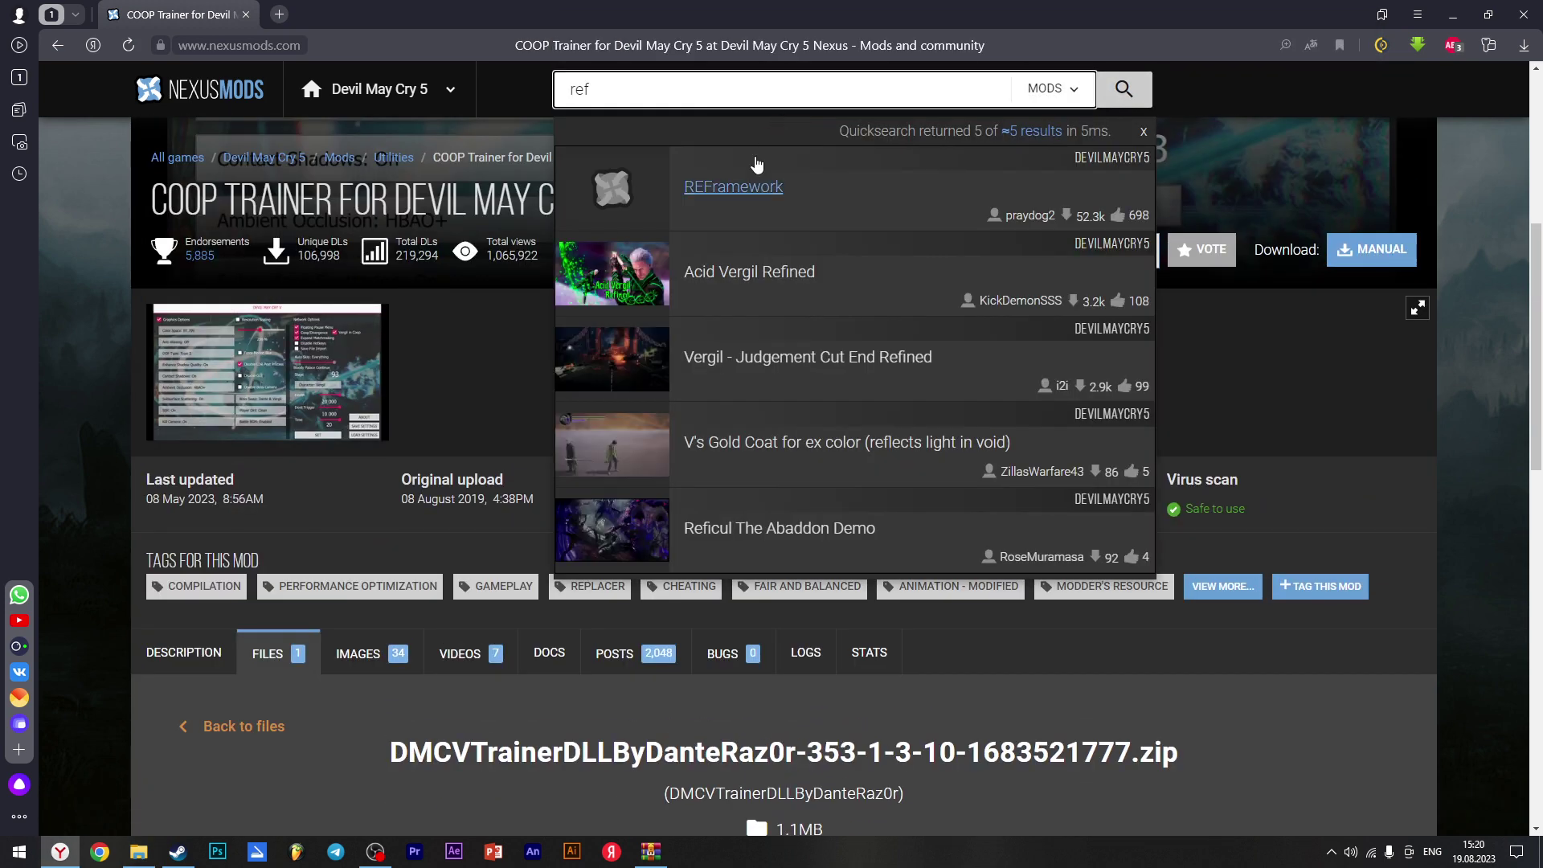
pyautogui.click(602, 185)
pyautogui.scroll(-1, 212, 323)
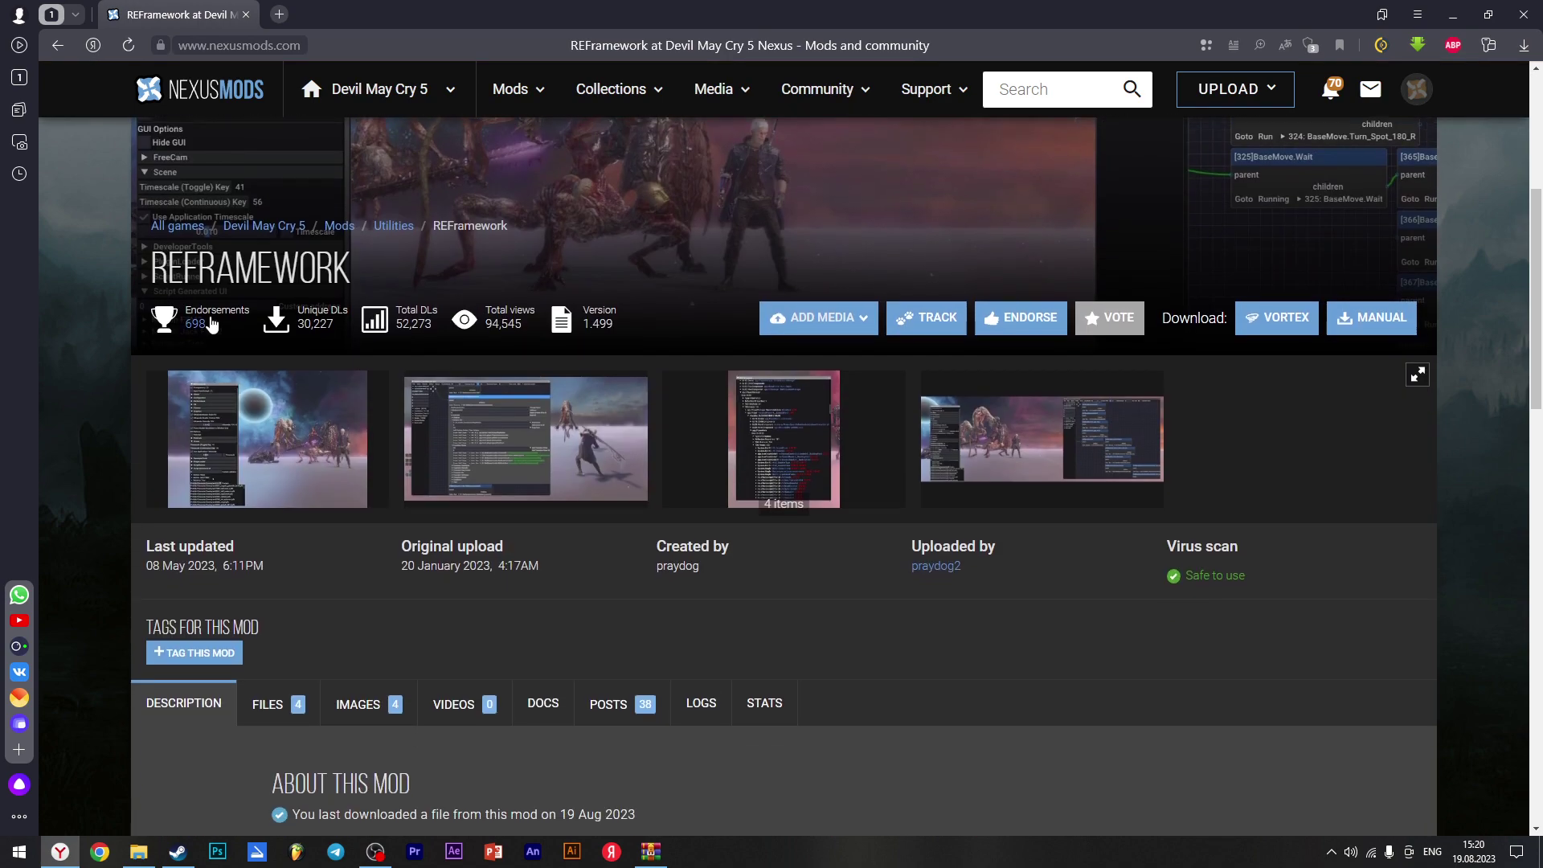
pyautogui.scroll(-3, 211, 323)
pyautogui.click(273, 474)
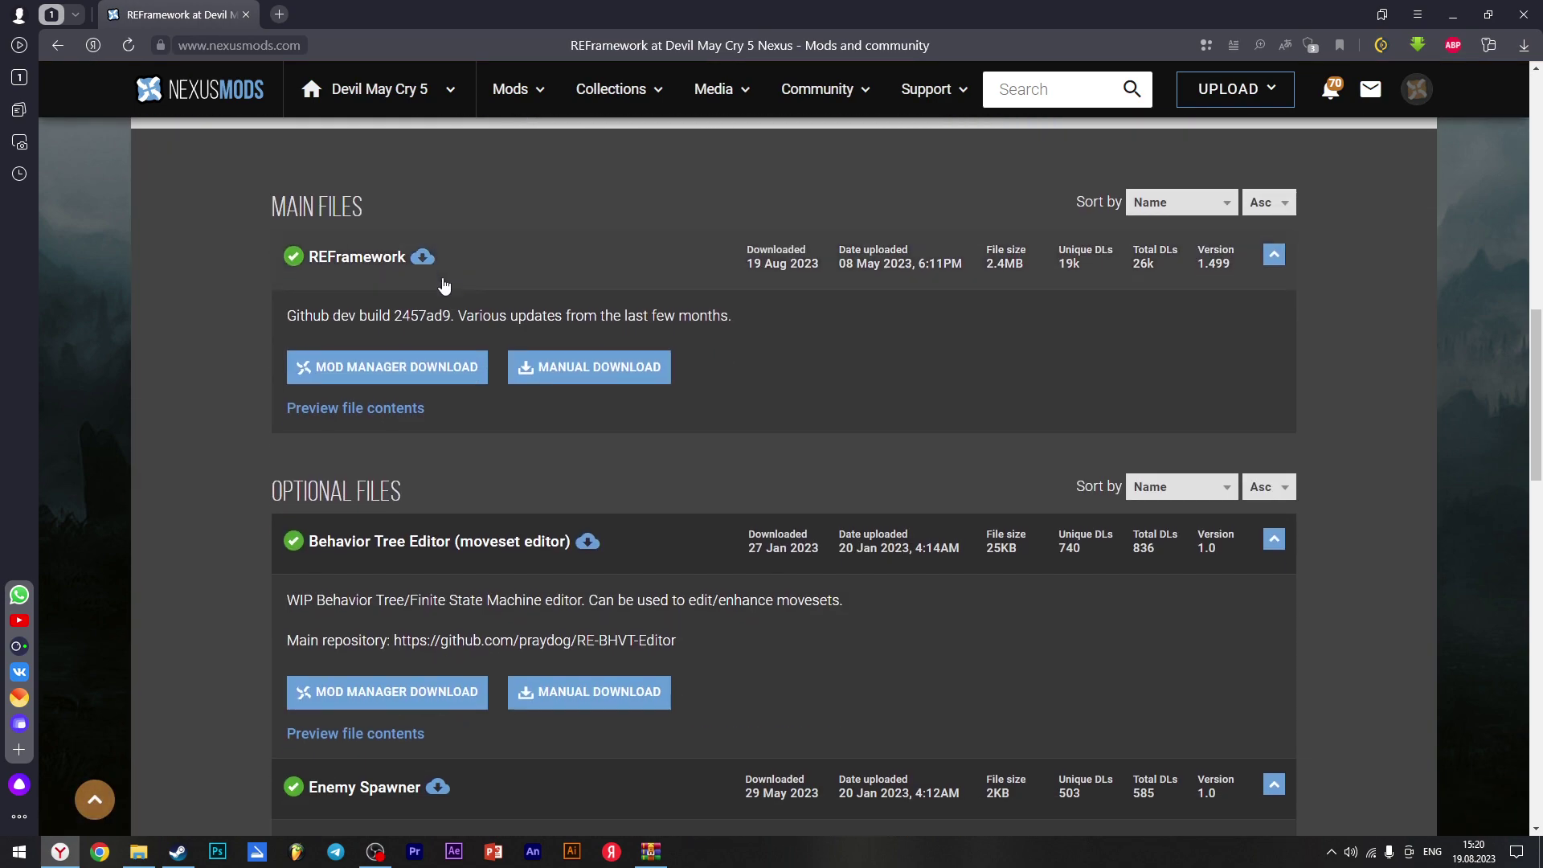
# Examine REFramework's optional and old files, including Enemy Spawner and Prerequisite files for VR
pyautogui.scroll(-6, 443, 286)
pyautogui.moveTo(310, 324); pyautogui.dragTo(450, 338)
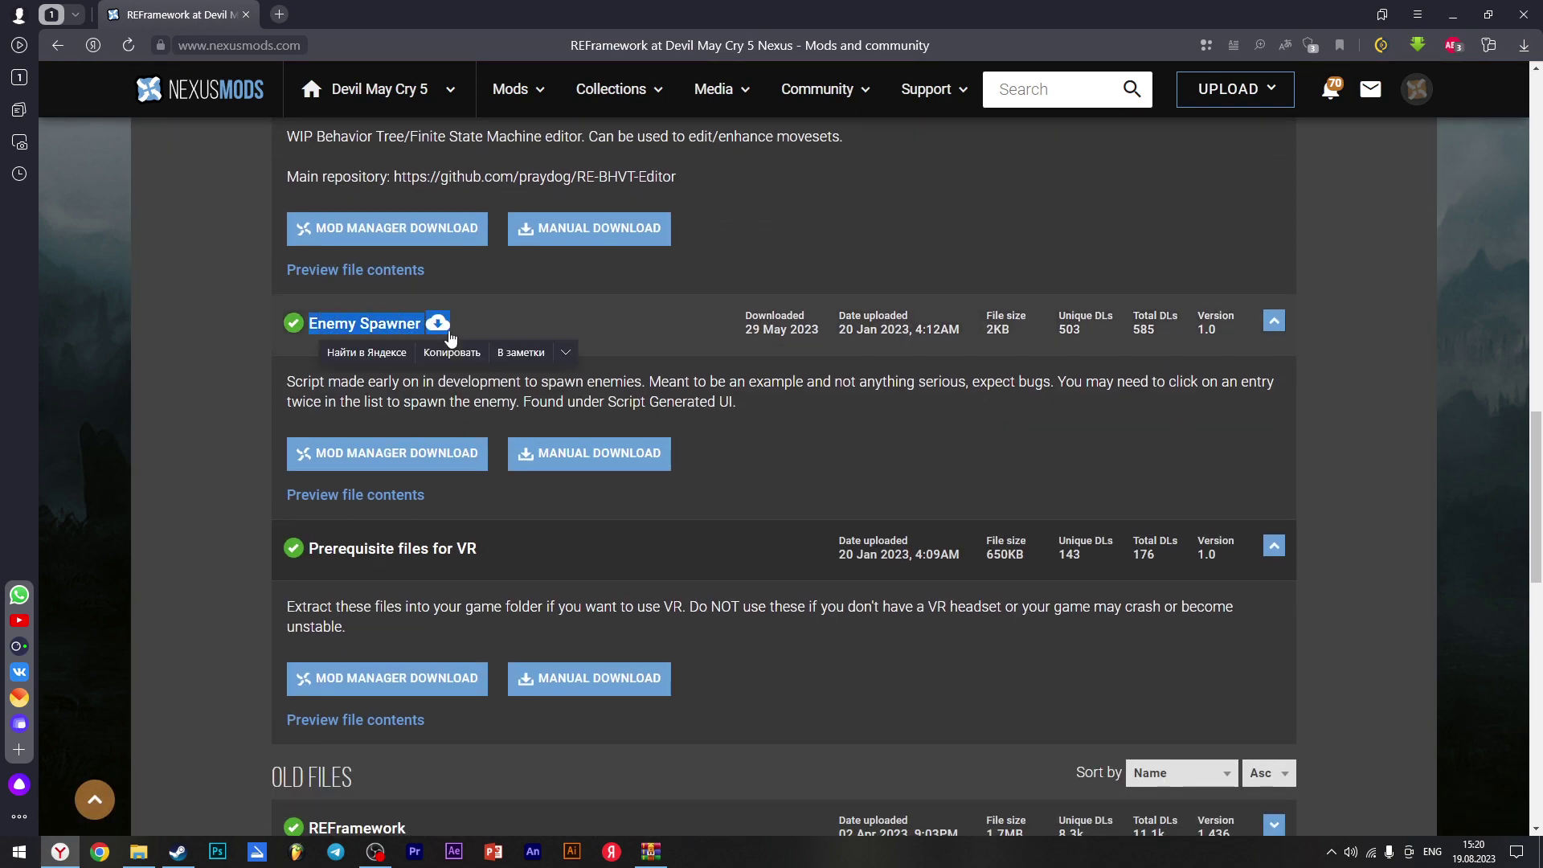
pyautogui.scroll(-3, 450, 338)
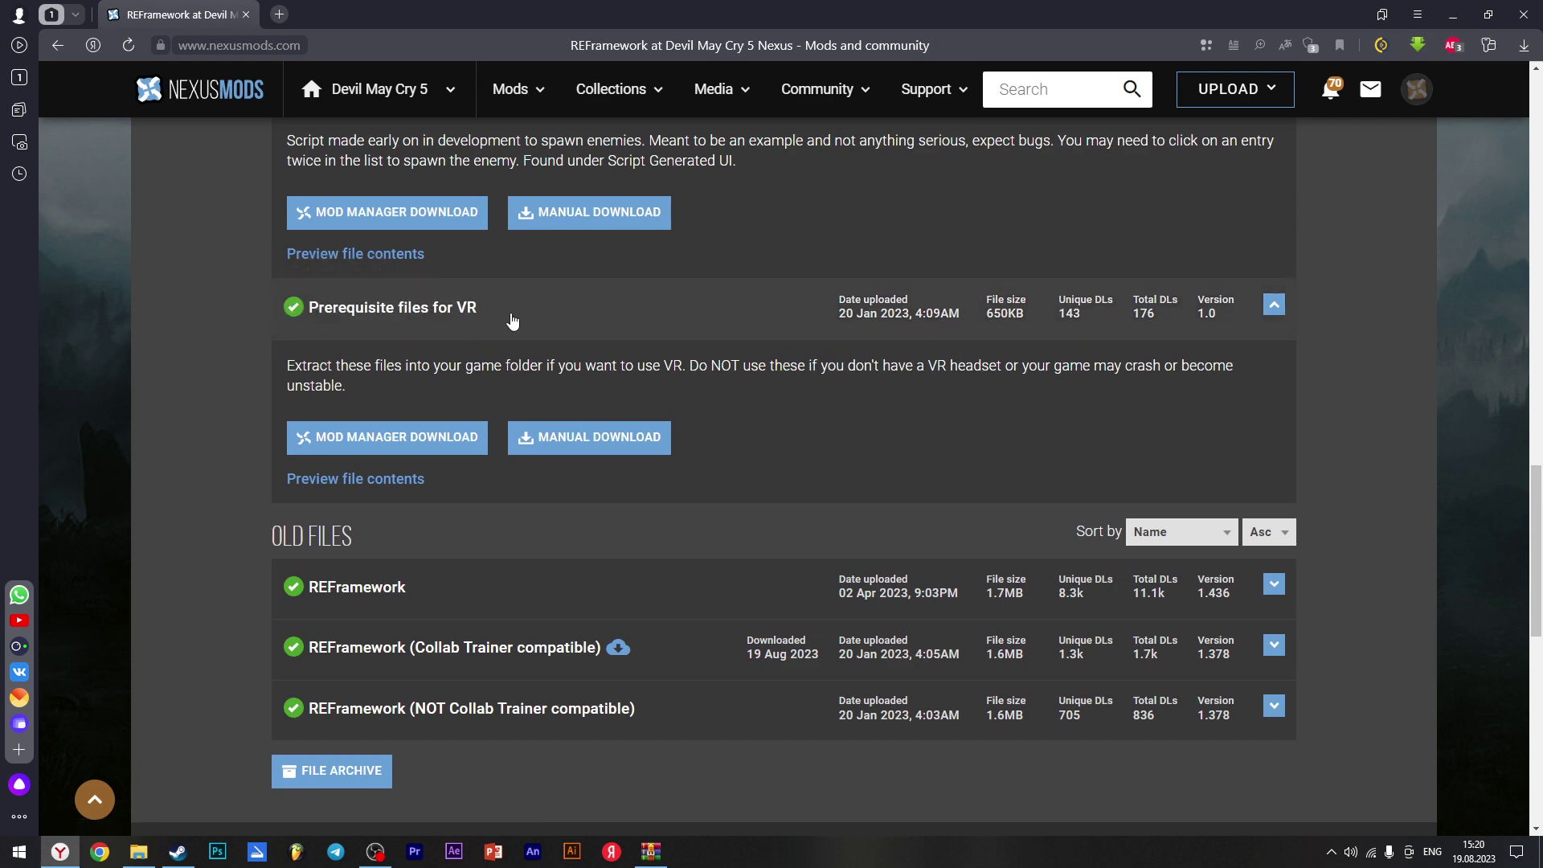
pyautogui.moveTo(513, 322); pyautogui.dragTo(331, 315)
pyautogui.click(310, 320)
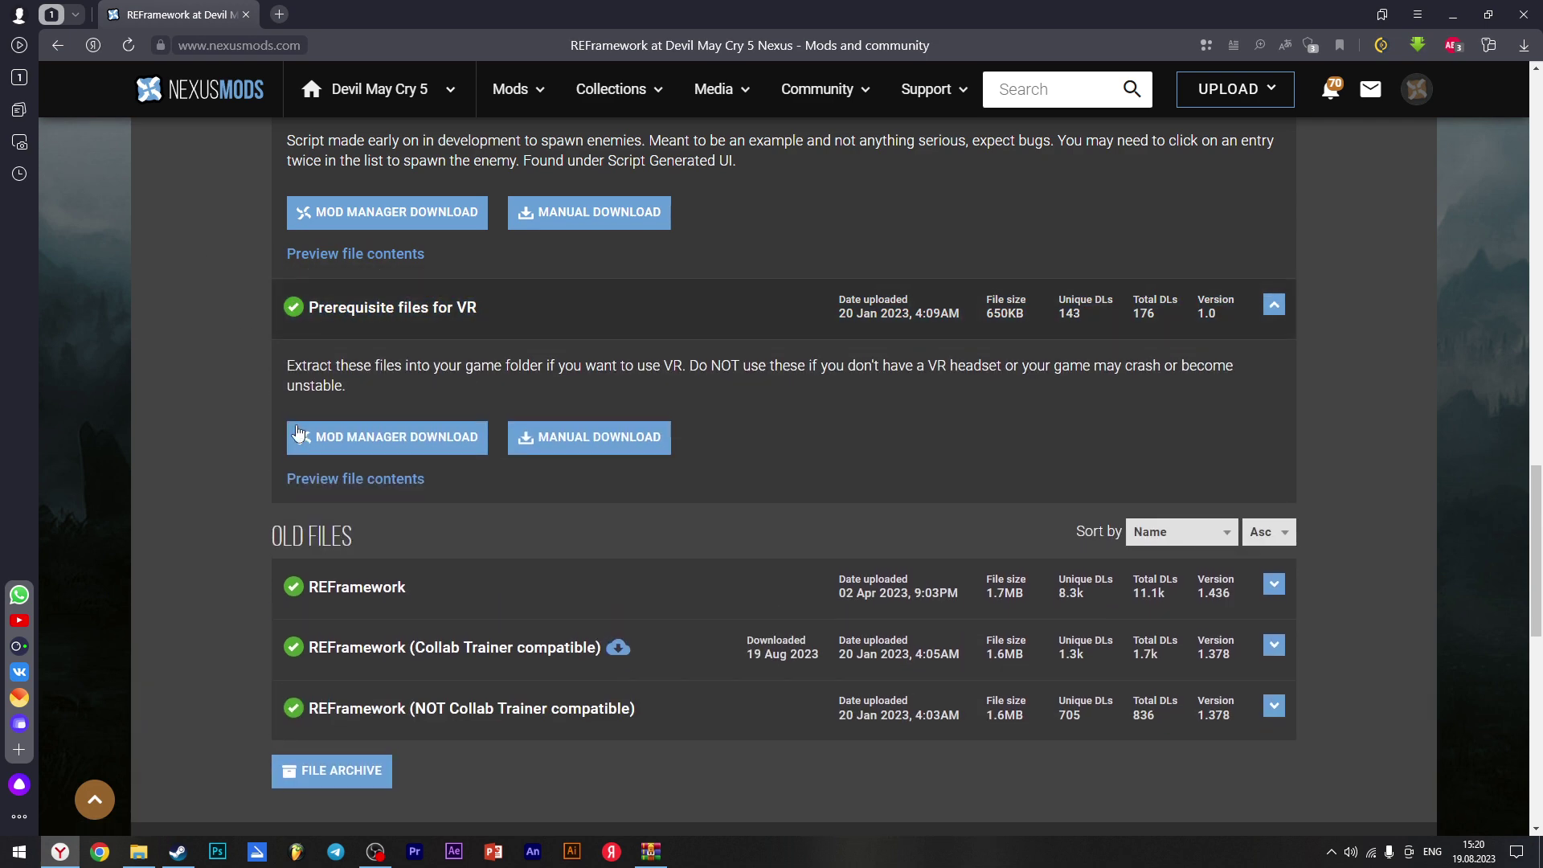
pyautogui.scroll(11, 197, 403)
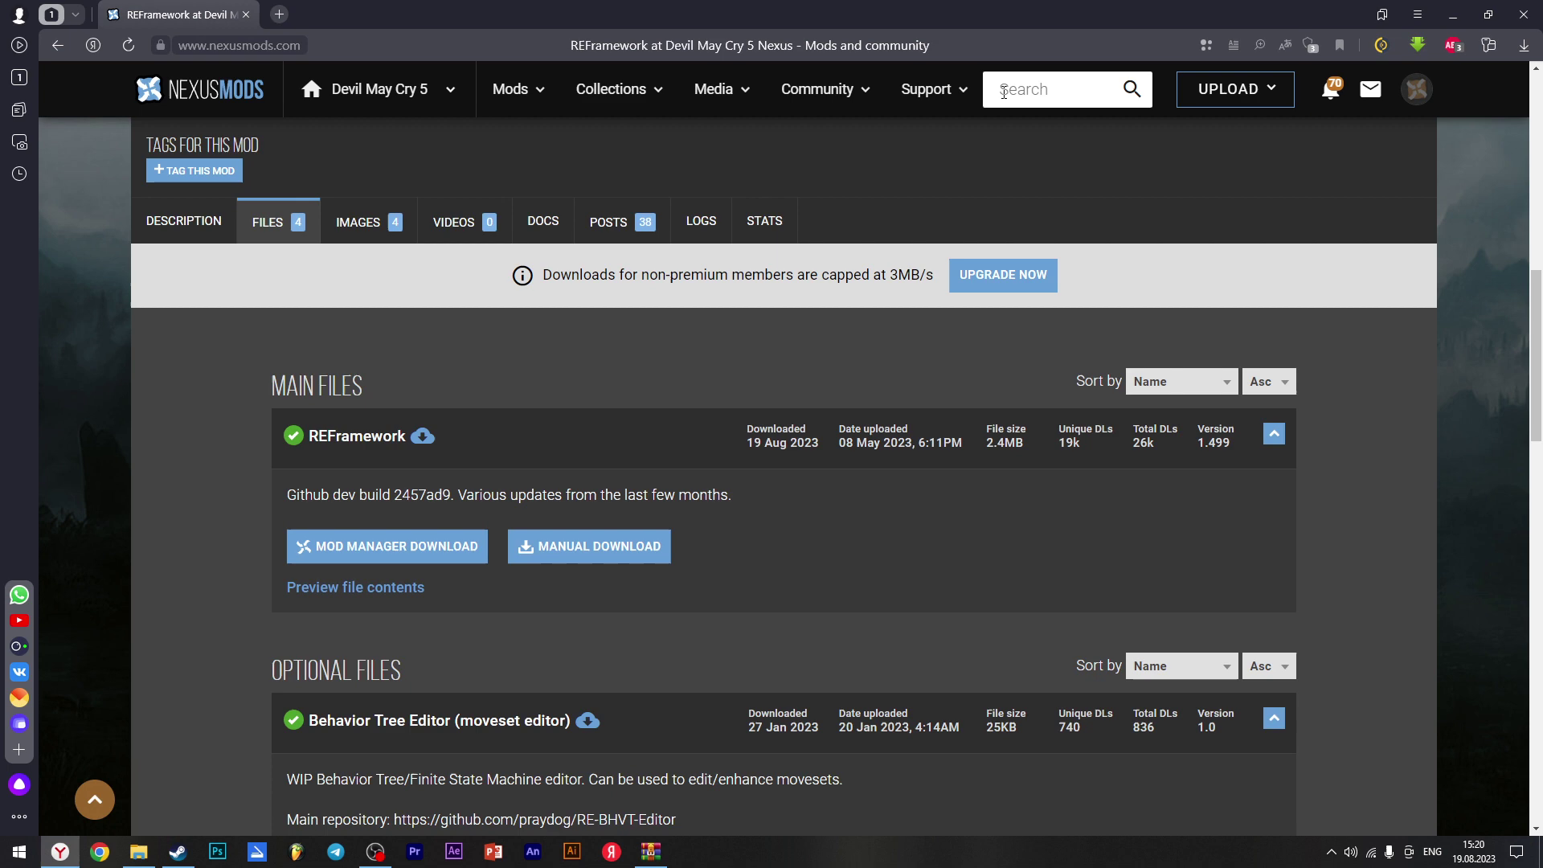
# Bring up the COOP Trainer archive again to check coop_trainer.dll, and minimize the archive window
pyautogui.click(1003, 92)
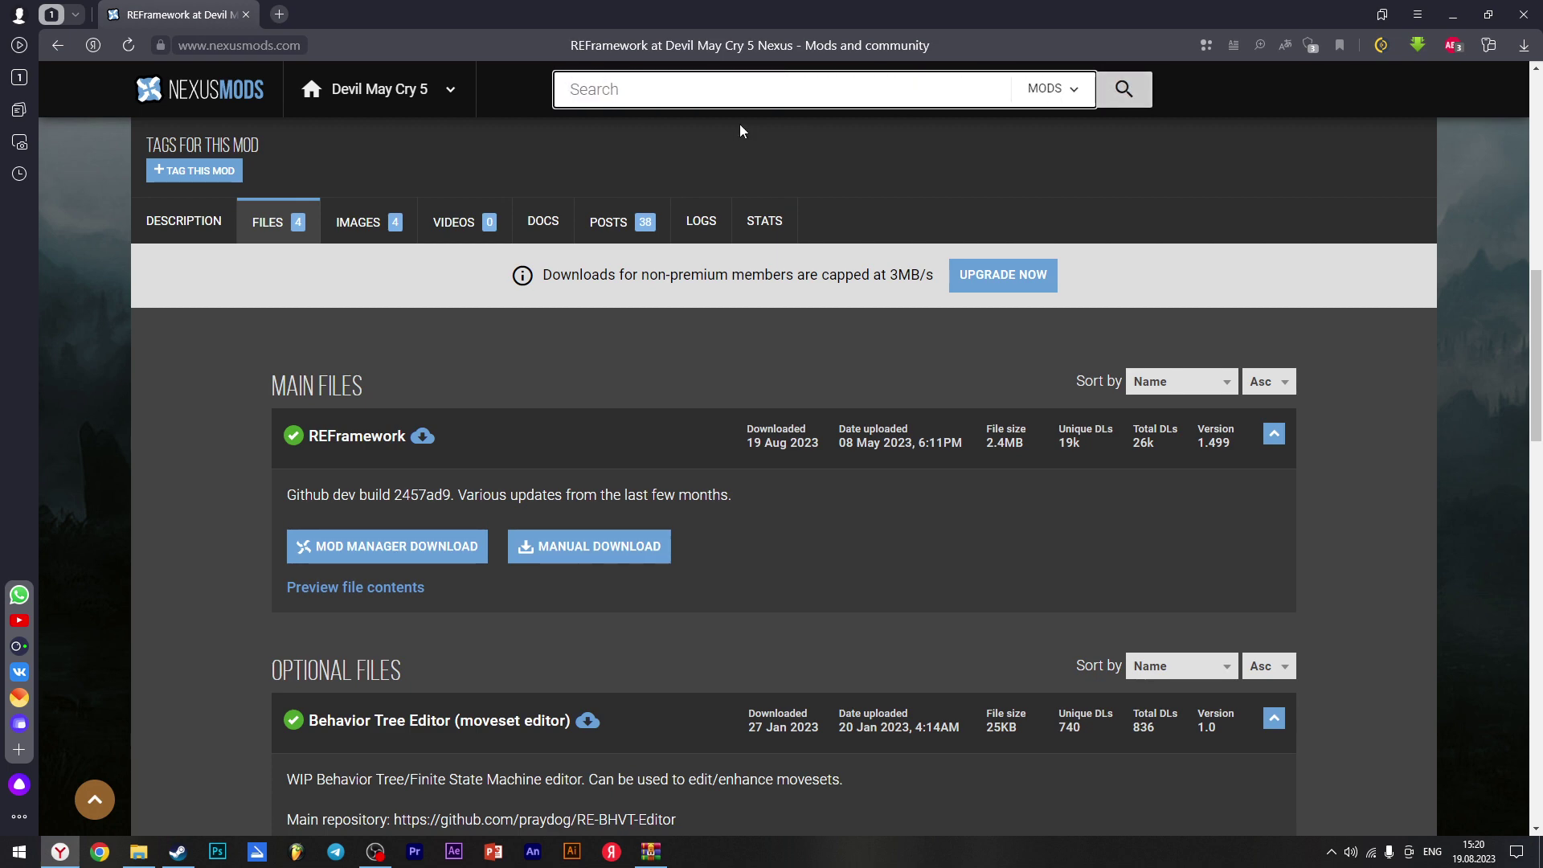
pyautogui.scroll(10, 697, 141)
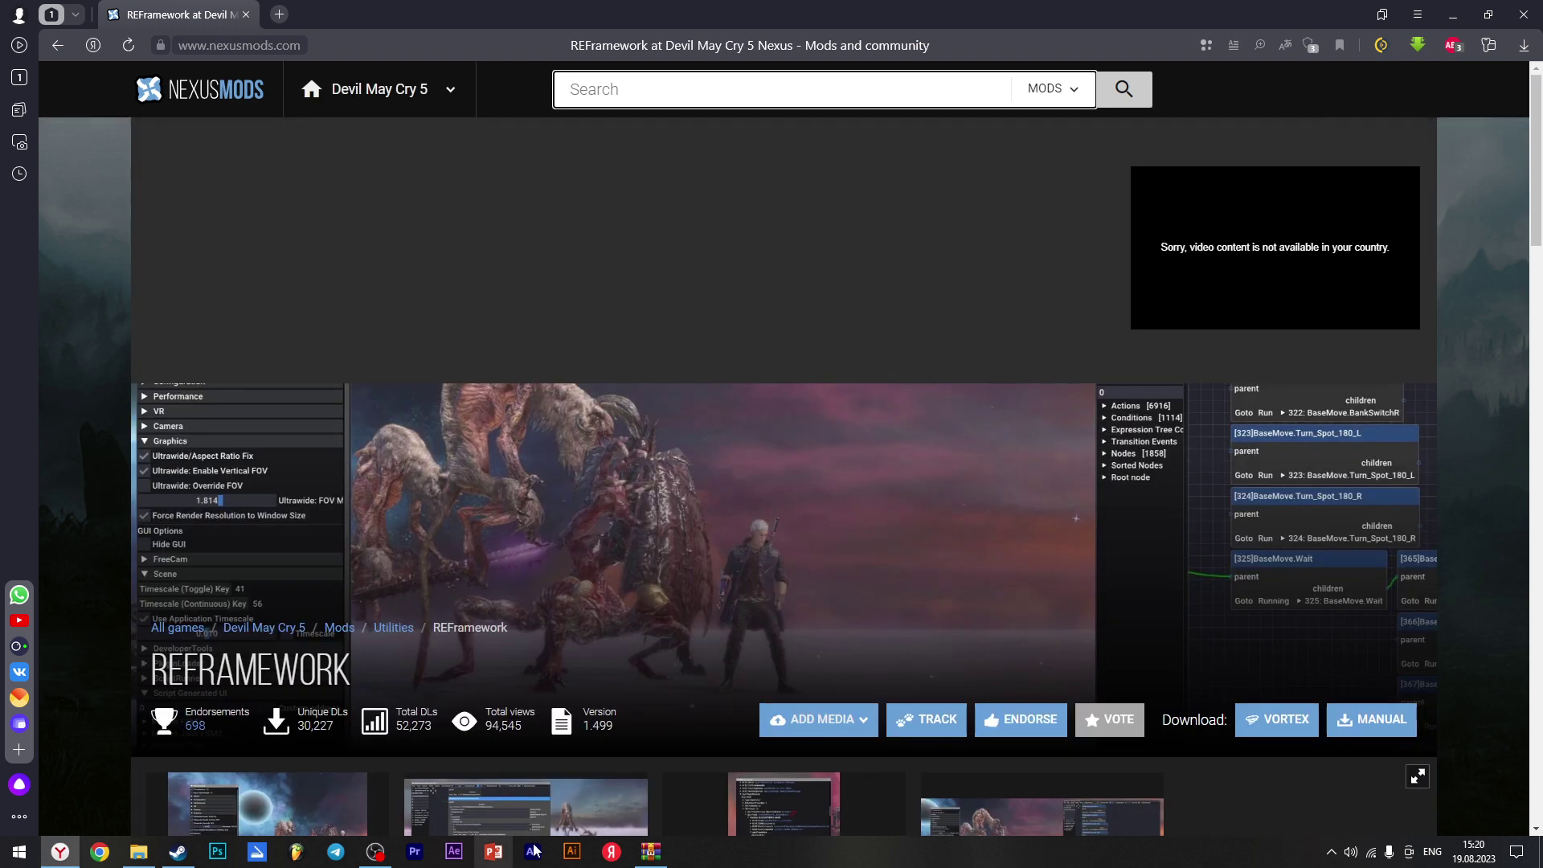
pyautogui.click(651, 852)
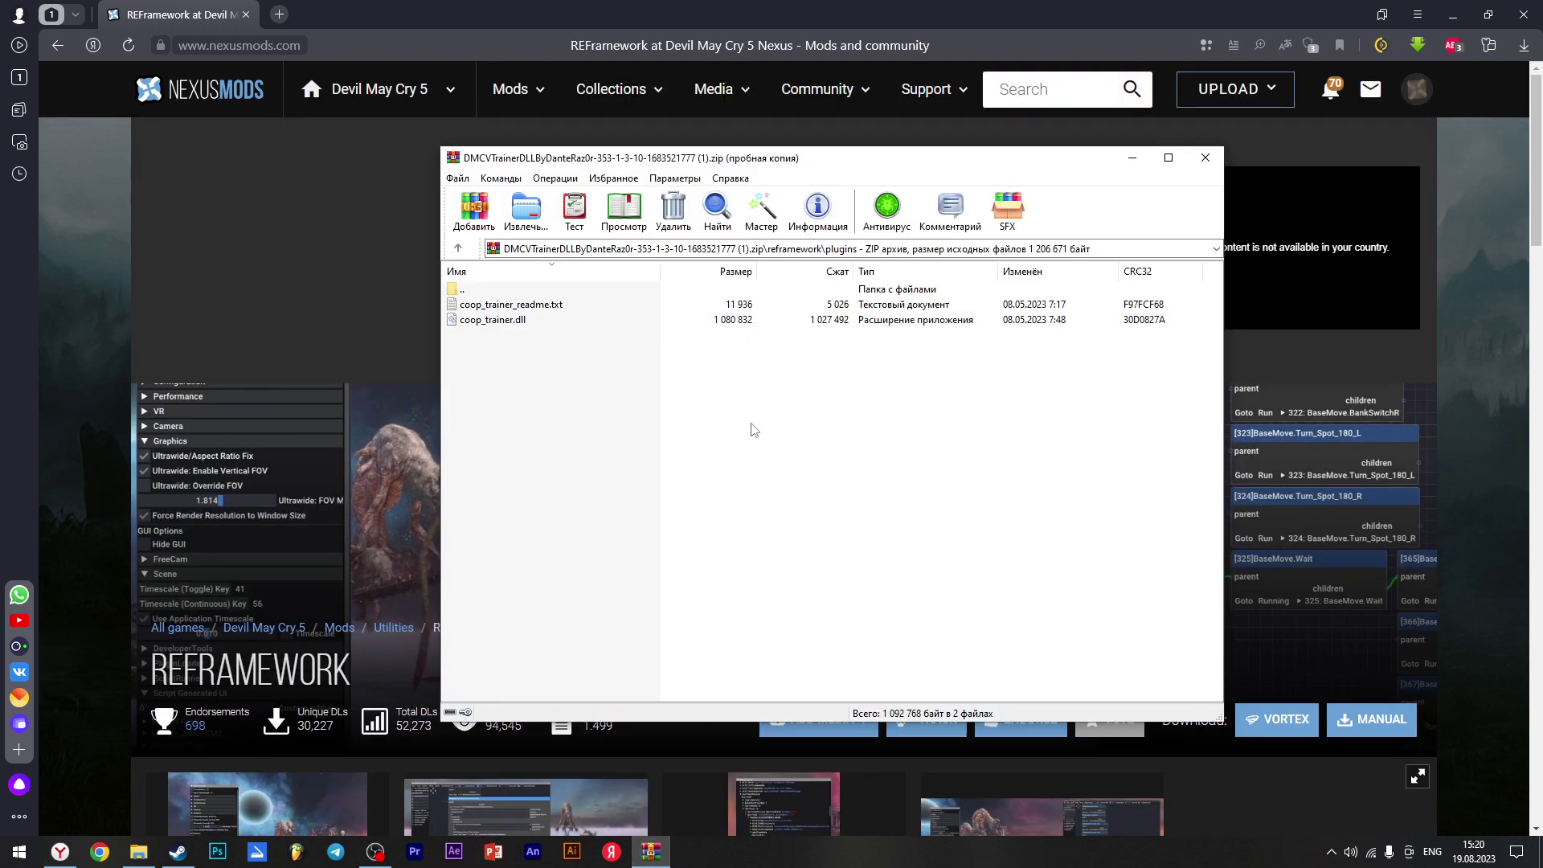
pyautogui.click(539, 322)
pyautogui.click(827, 410)
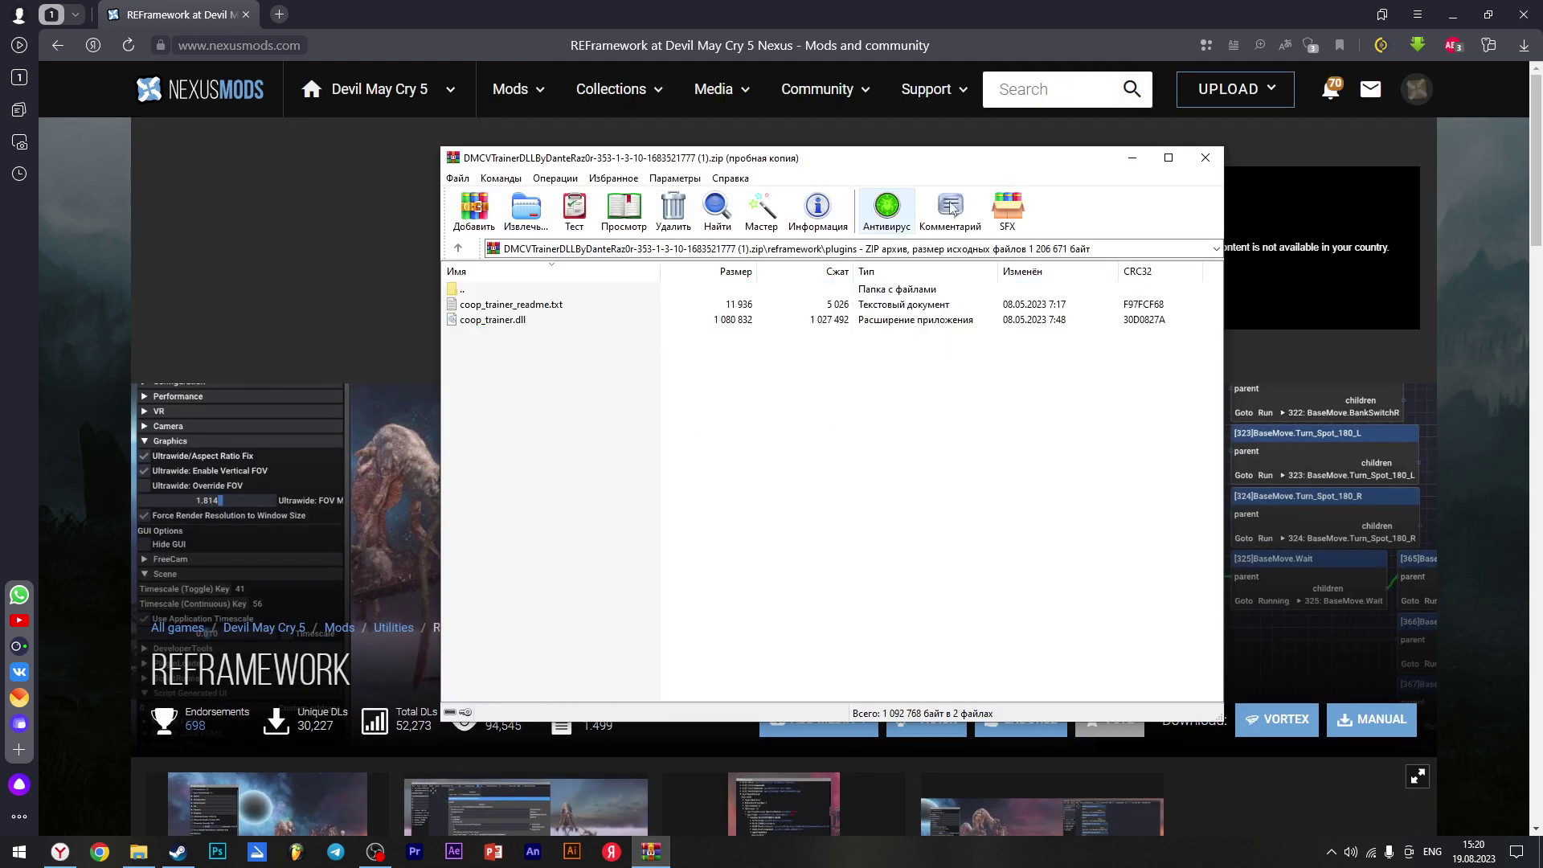
pyautogui.click(1133, 159)
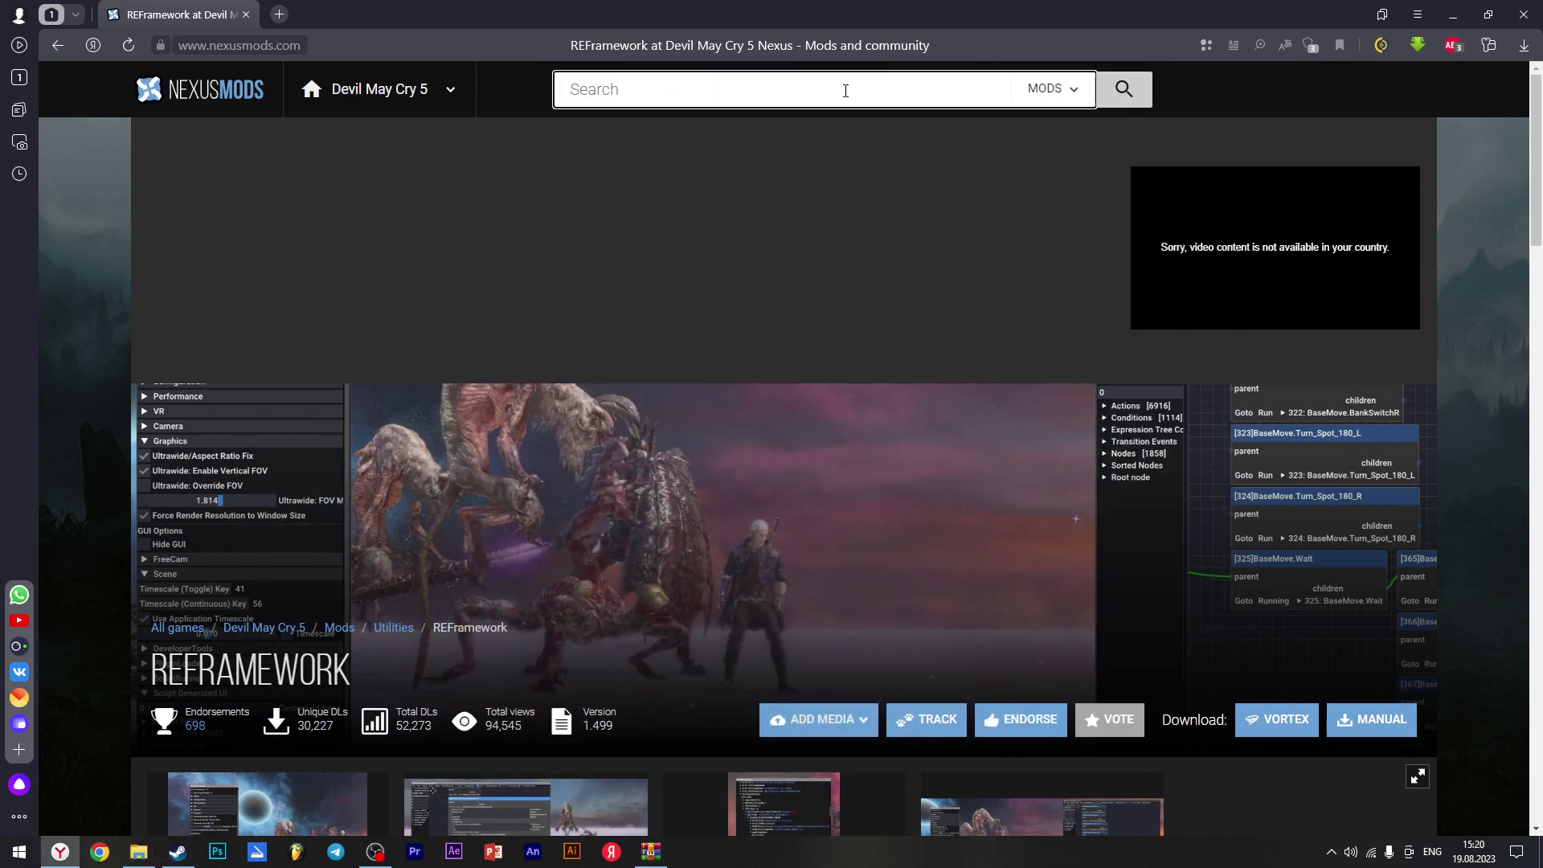
# Search the Devil May Cry 5 mods for modded and open the Modded Dante moveset page
pyautogui.press('Return')
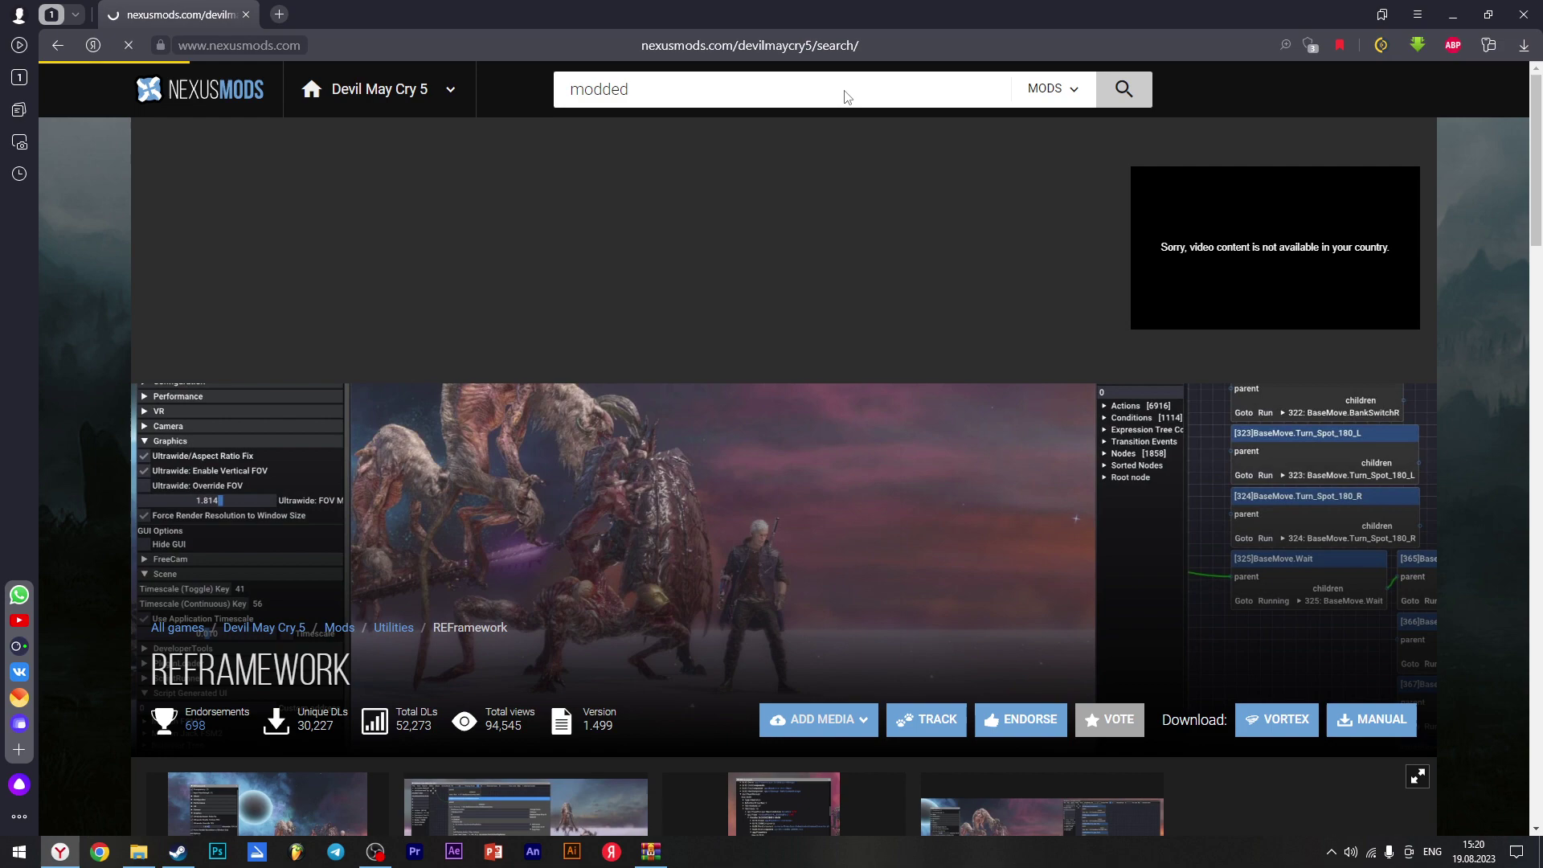
pyautogui.scroll(-3, 463, 504)
pyautogui.click(576, 623)
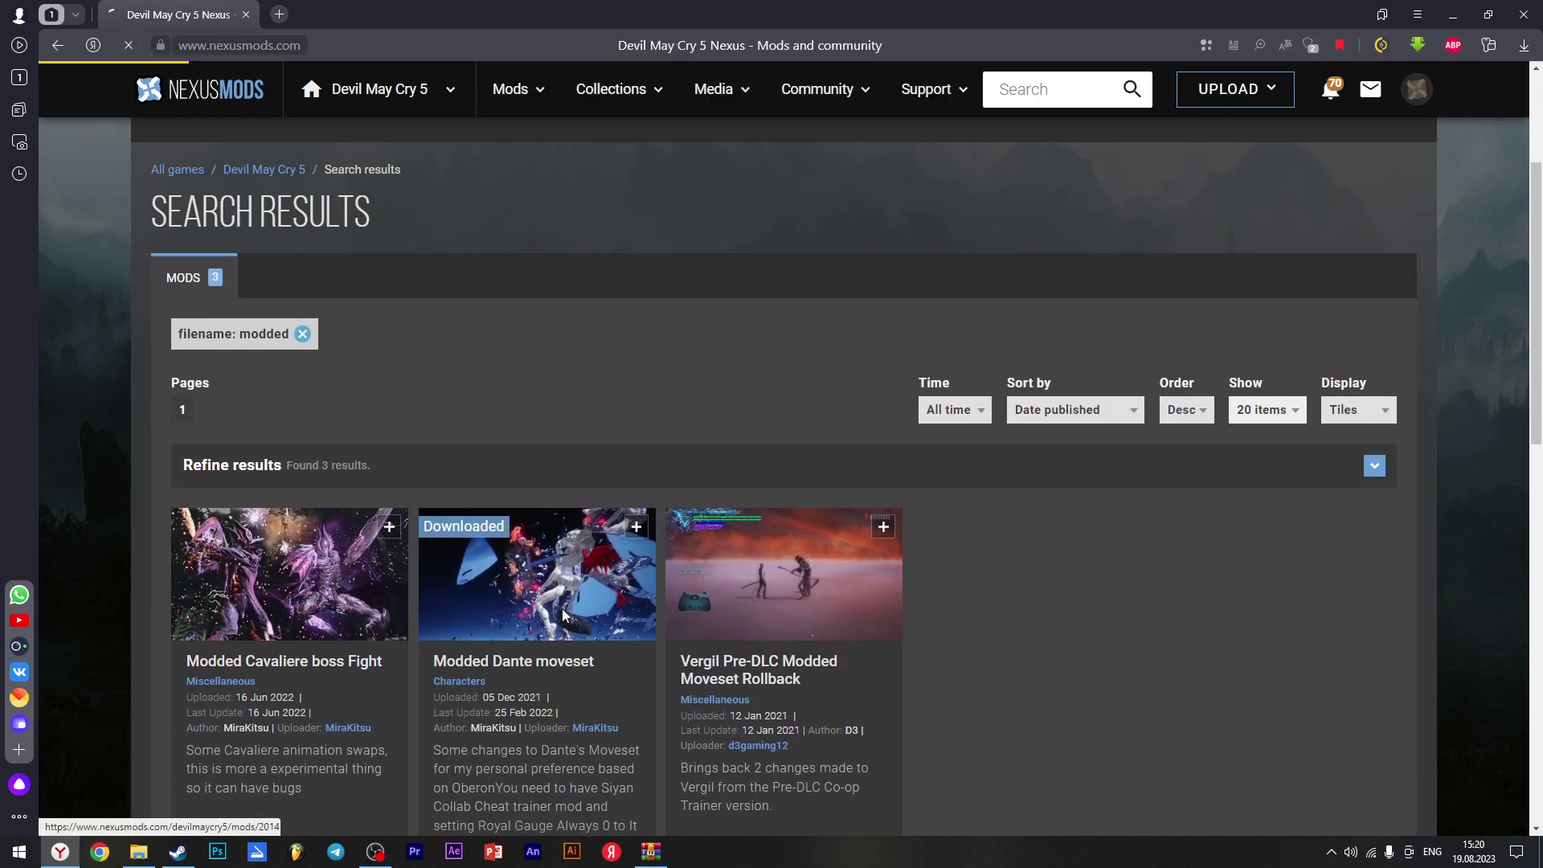
# Start a manual download of the Modded Dante main file, version 1.3, from the mod's files
pyautogui.scroll(-5, 576, 523)
pyautogui.click(277, 623)
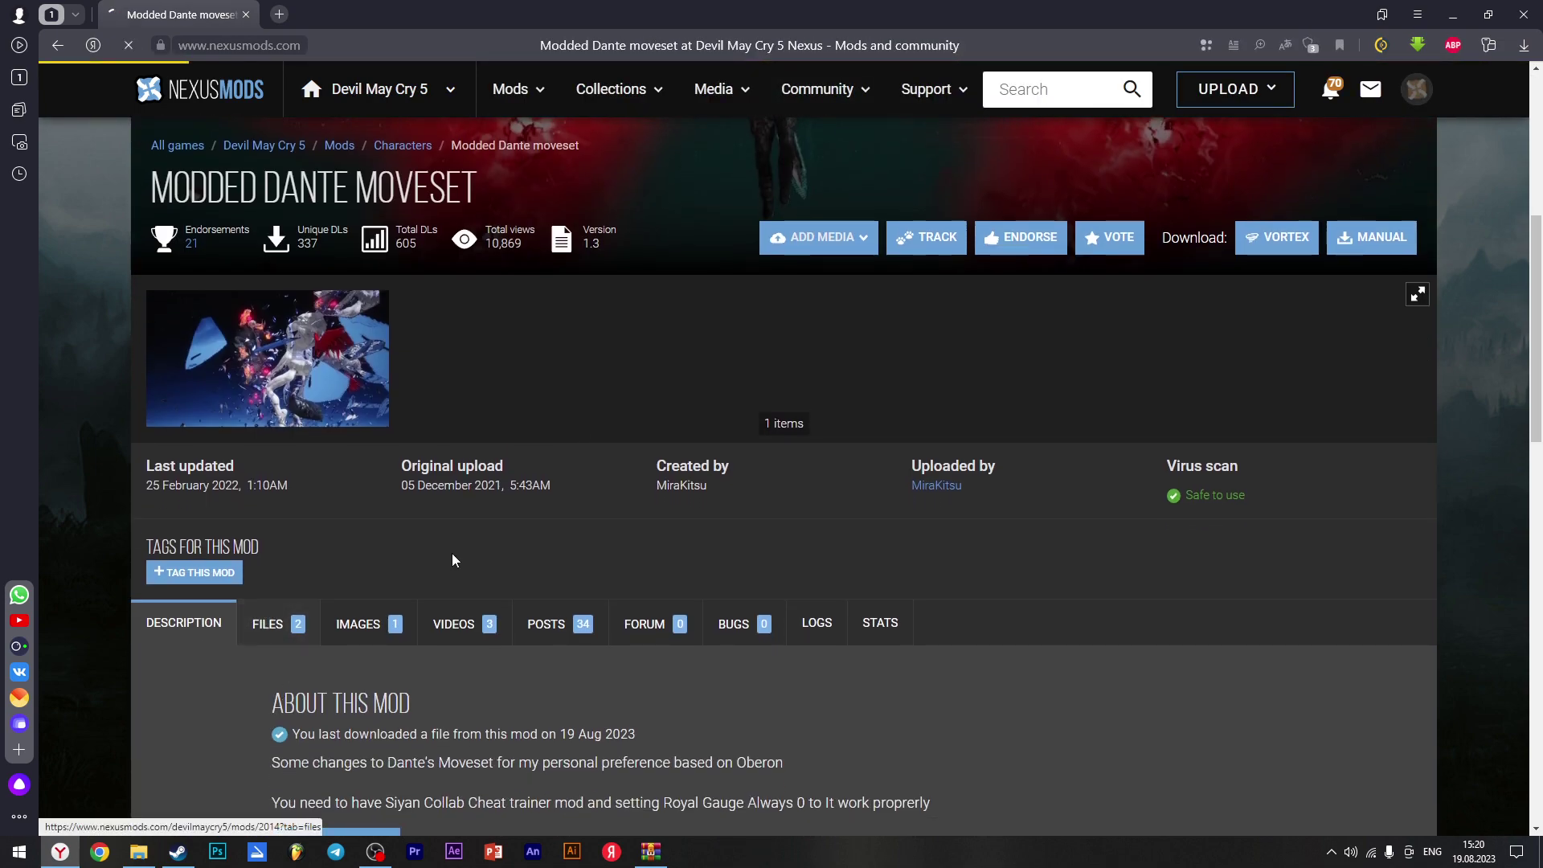
pyautogui.scroll(-8, 489, 491)
pyautogui.scroll(-2, 378, 408)
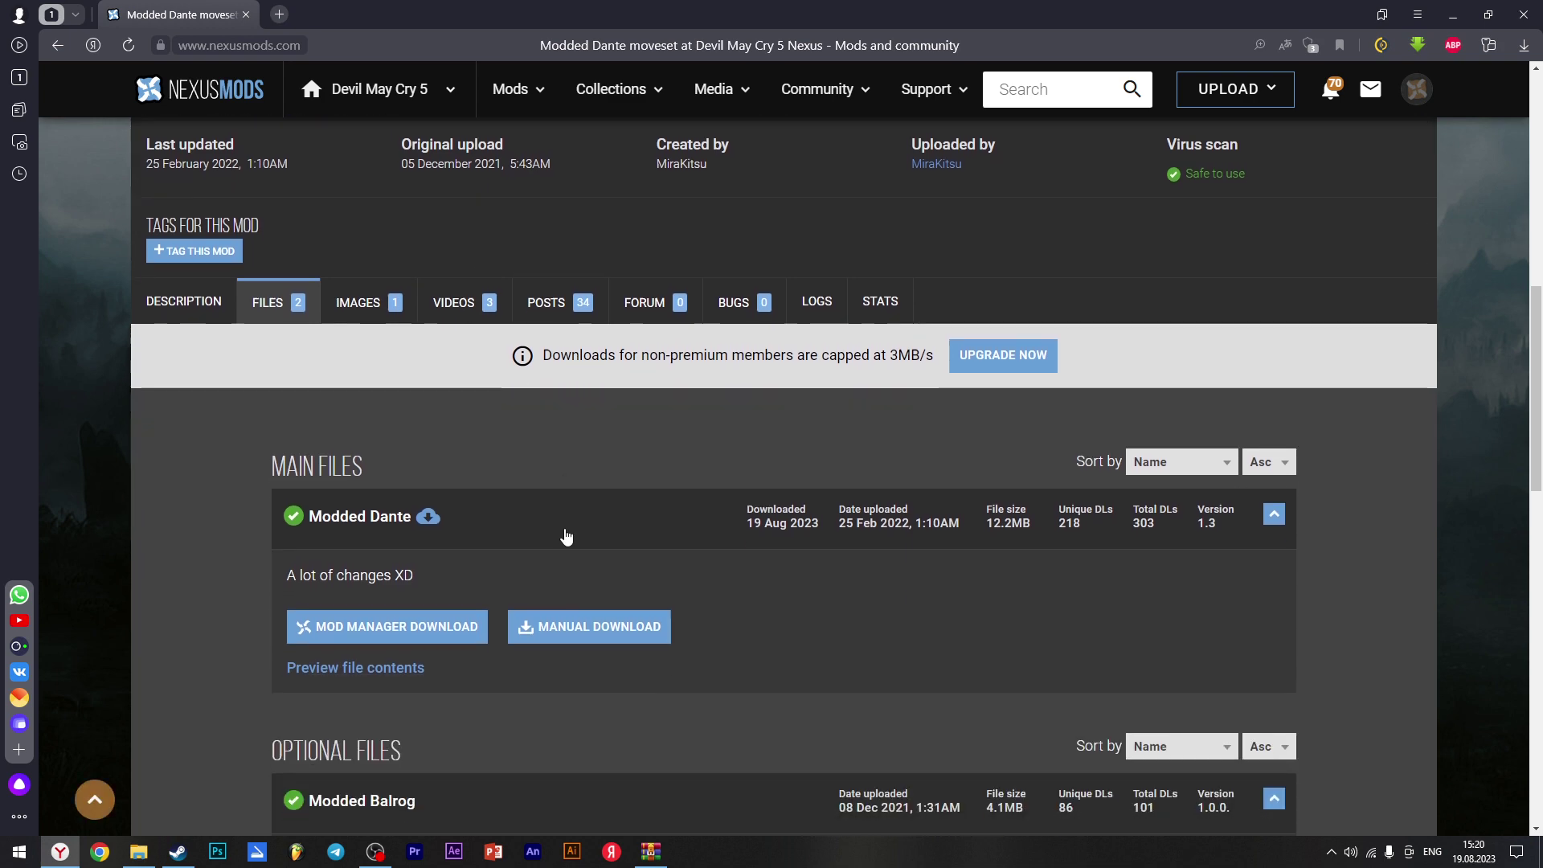
pyautogui.click(585, 639)
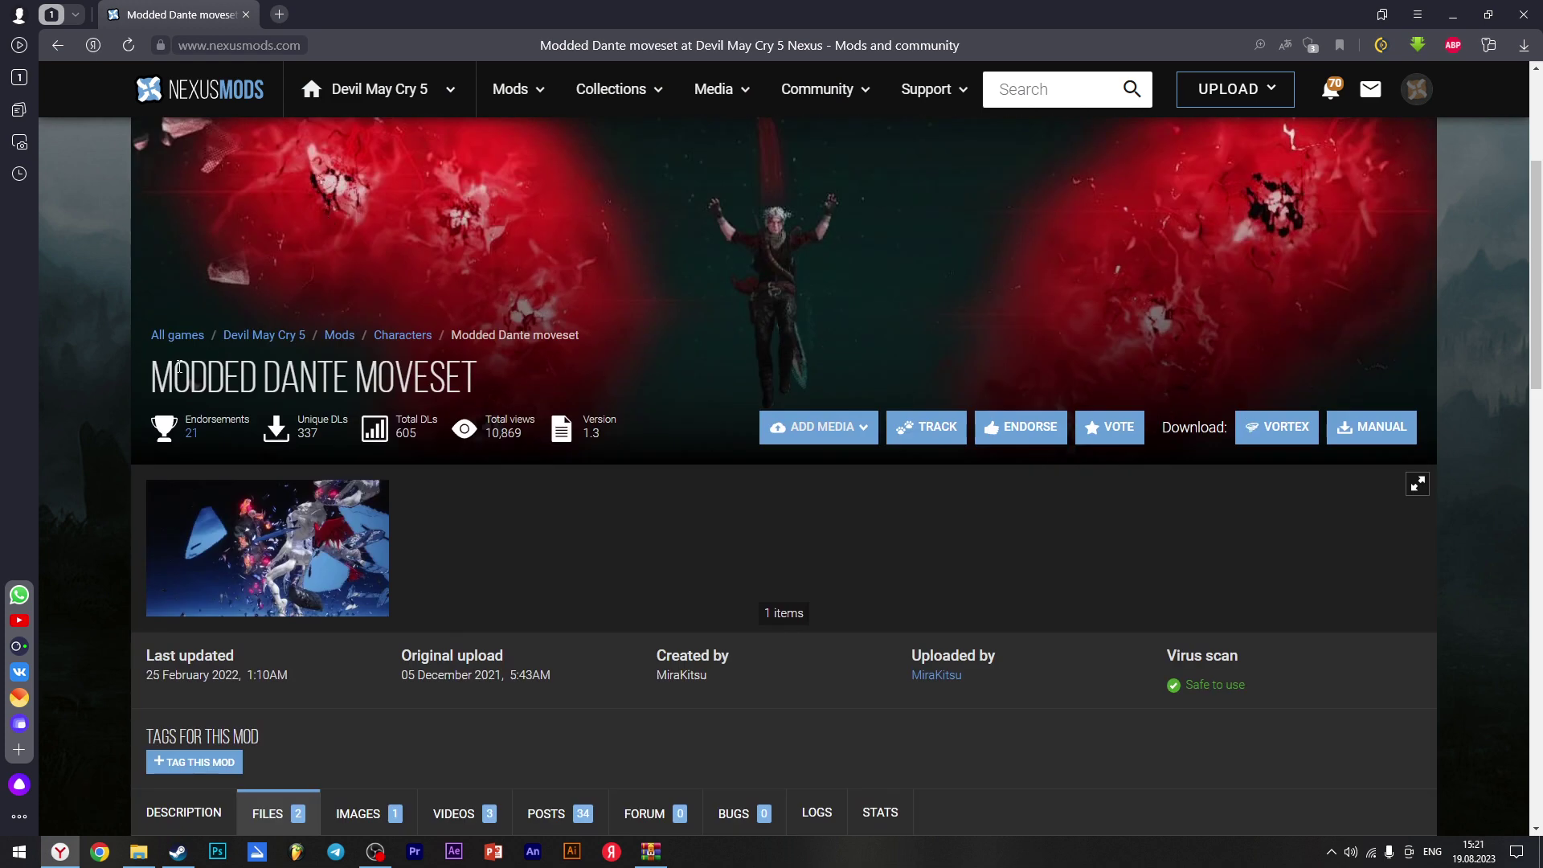
# Start the slow download of Modded Dante-2014-1-3-1645740633.rar and check the download page
pyautogui.moveTo(179, 368); pyautogui.dragTo(446, 370)
pyautogui.moveTo(352, 370); pyautogui.dragTo(152, 368)
pyautogui.click(153, 368)
pyautogui.scroll(-2, 557, 327)
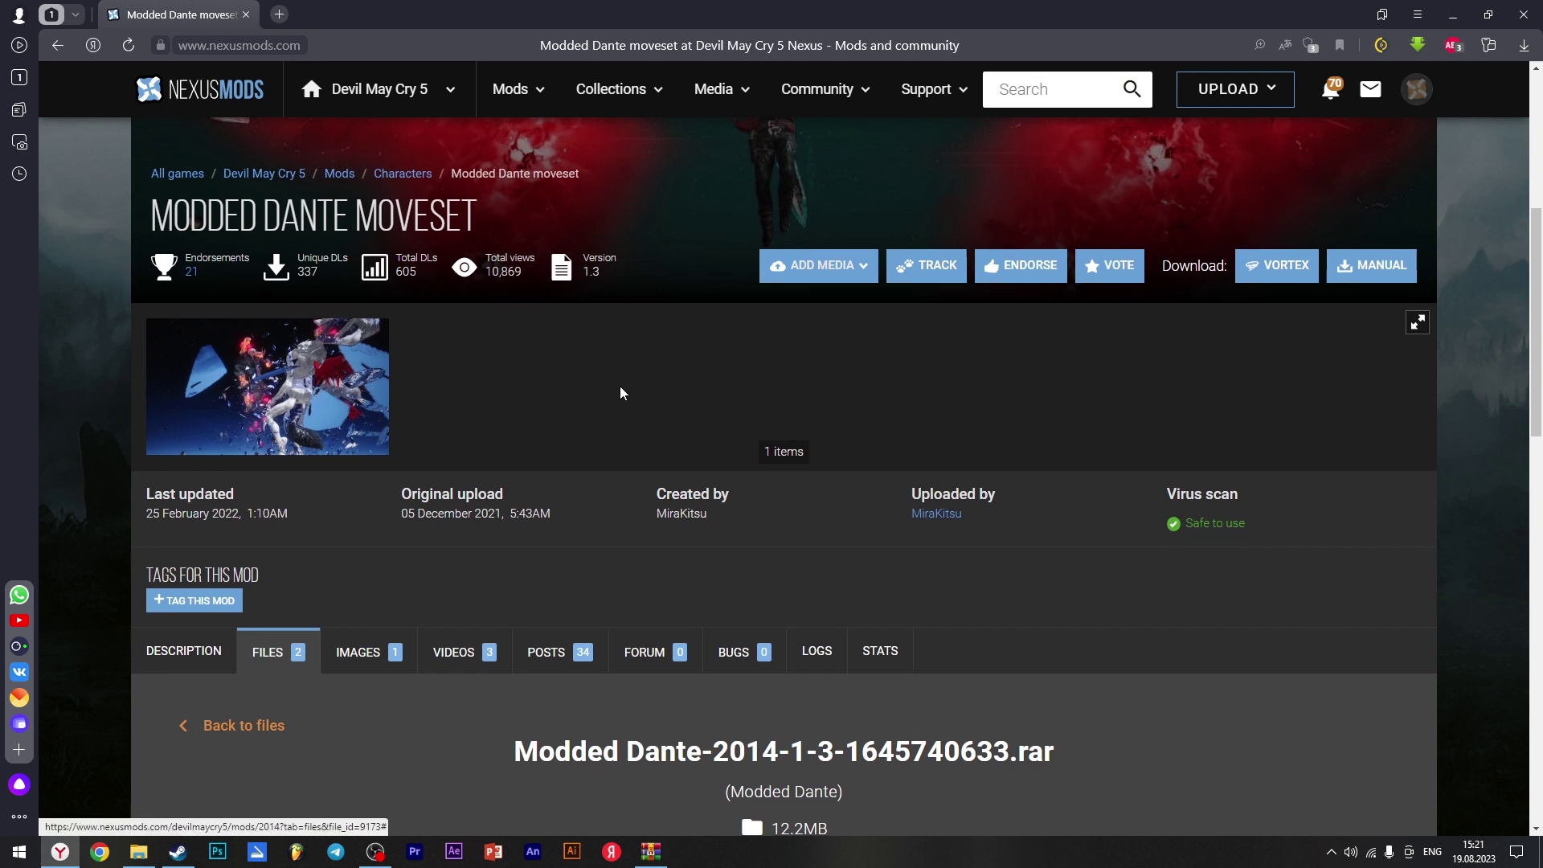
pyautogui.scroll(-5, 611, 378)
pyautogui.scroll(-2, 720, 387)
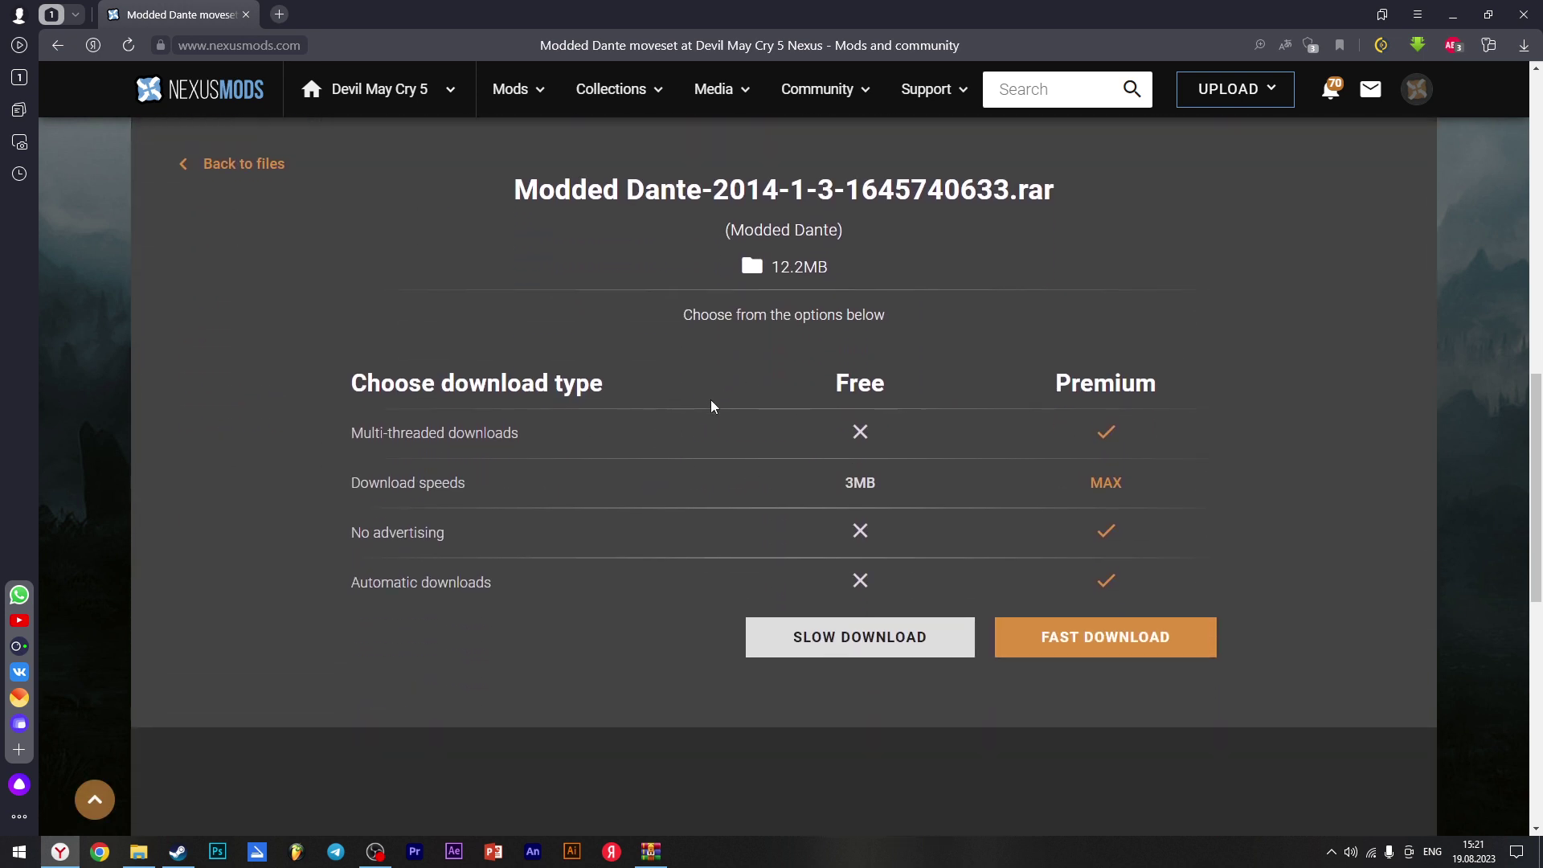
pyautogui.scroll(5, 542, 455)
pyautogui.scroll(-5, 821, 651)
pyautogui.click(821, 651)
pyautogui.hotkey('alt', 'Left')
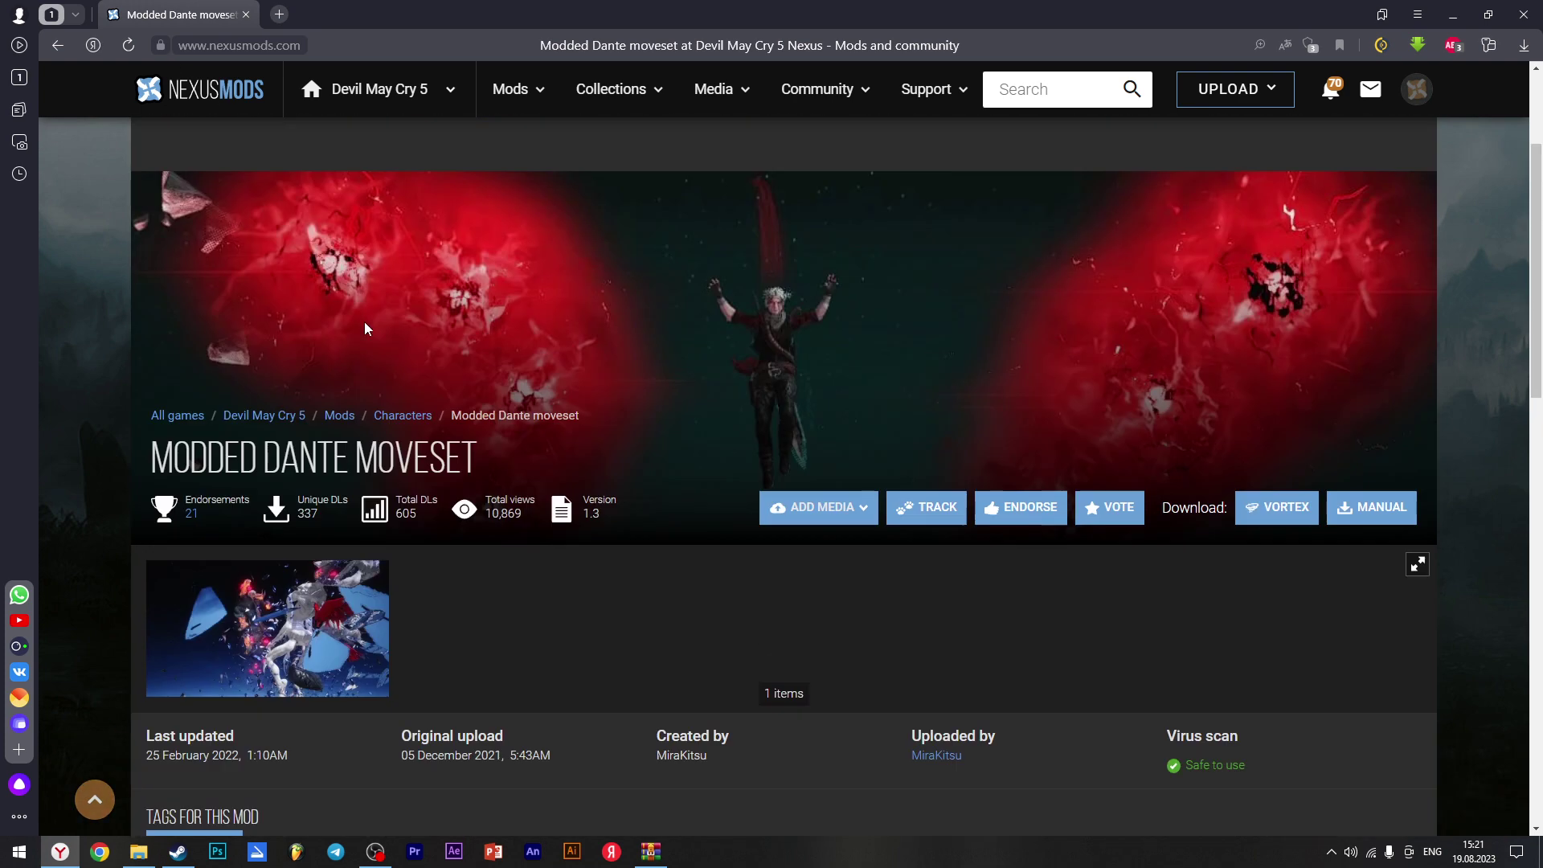
pyautogui.scroll(-9, 904, 315)
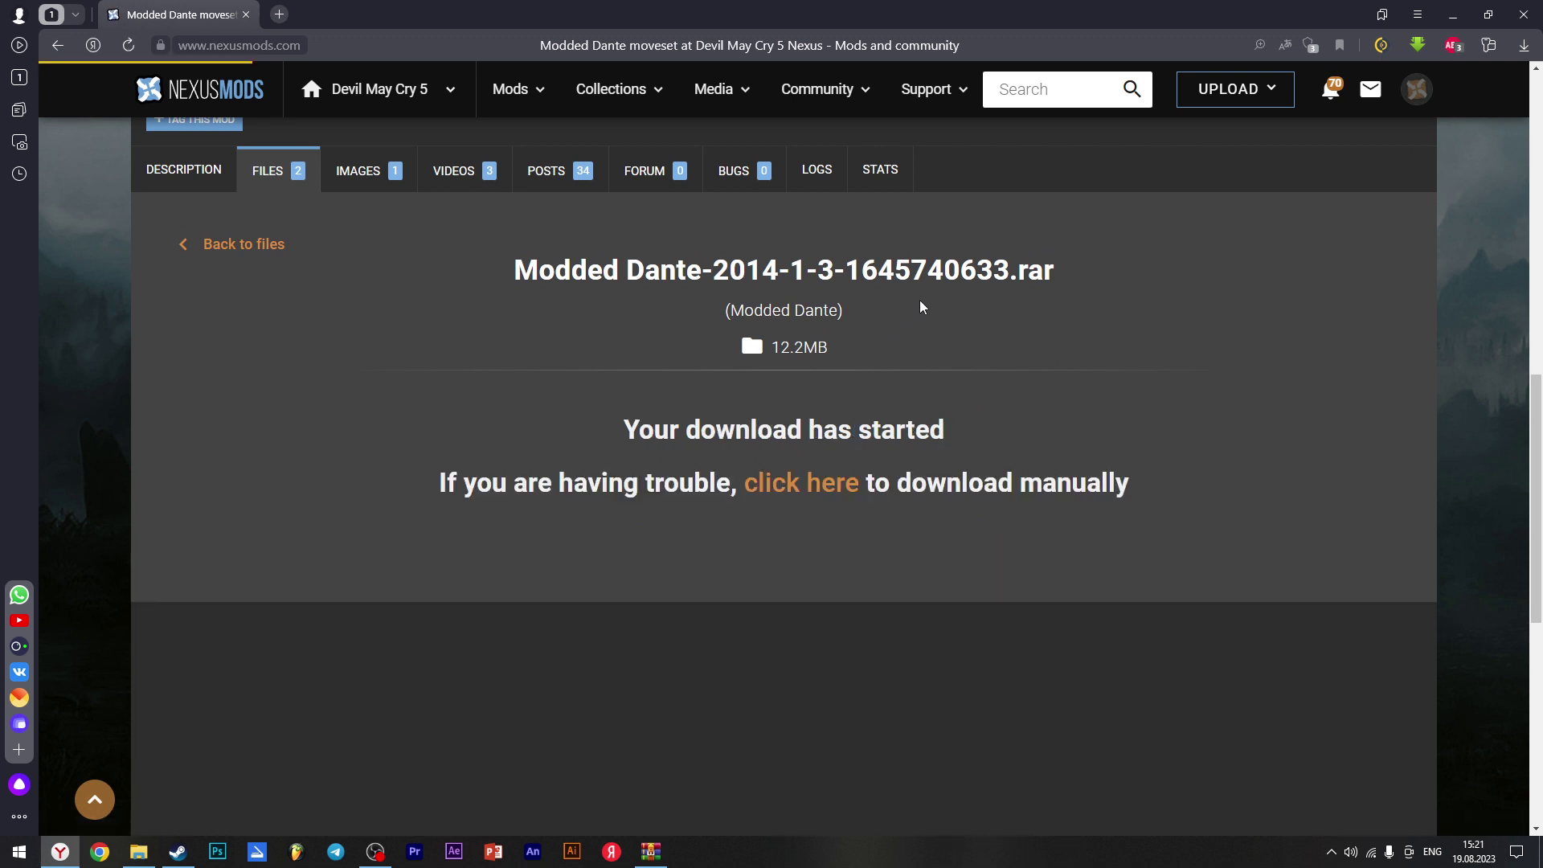
# List all Devil May Cry 5 mods with an empty search and open the Kamen Rider Black over Dante page
pyautogui.scroll(8, 1122, 167)
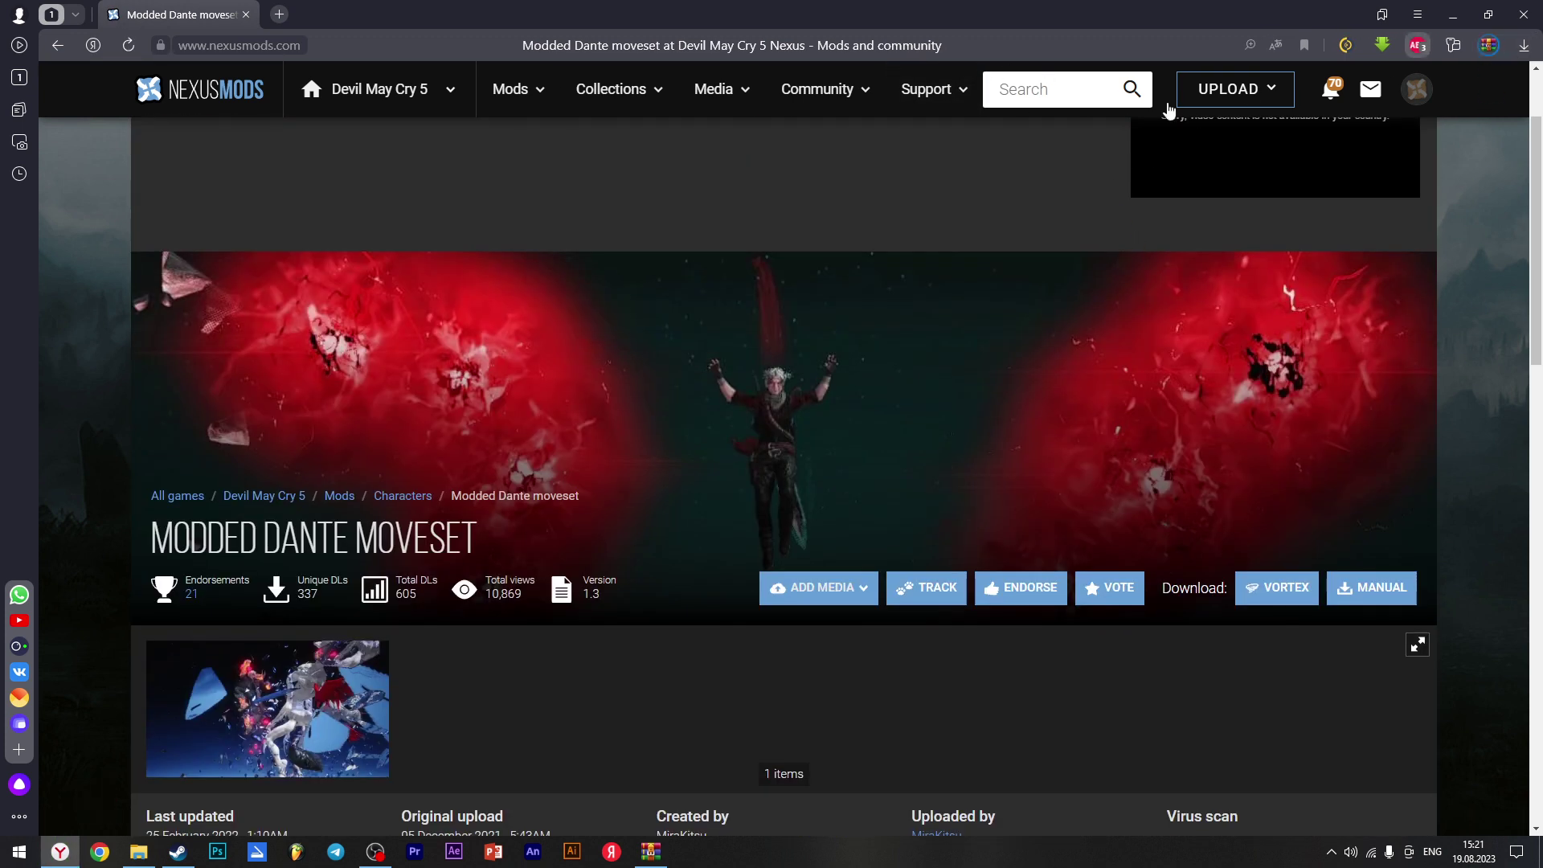
pyautogui.click(1059, 92)
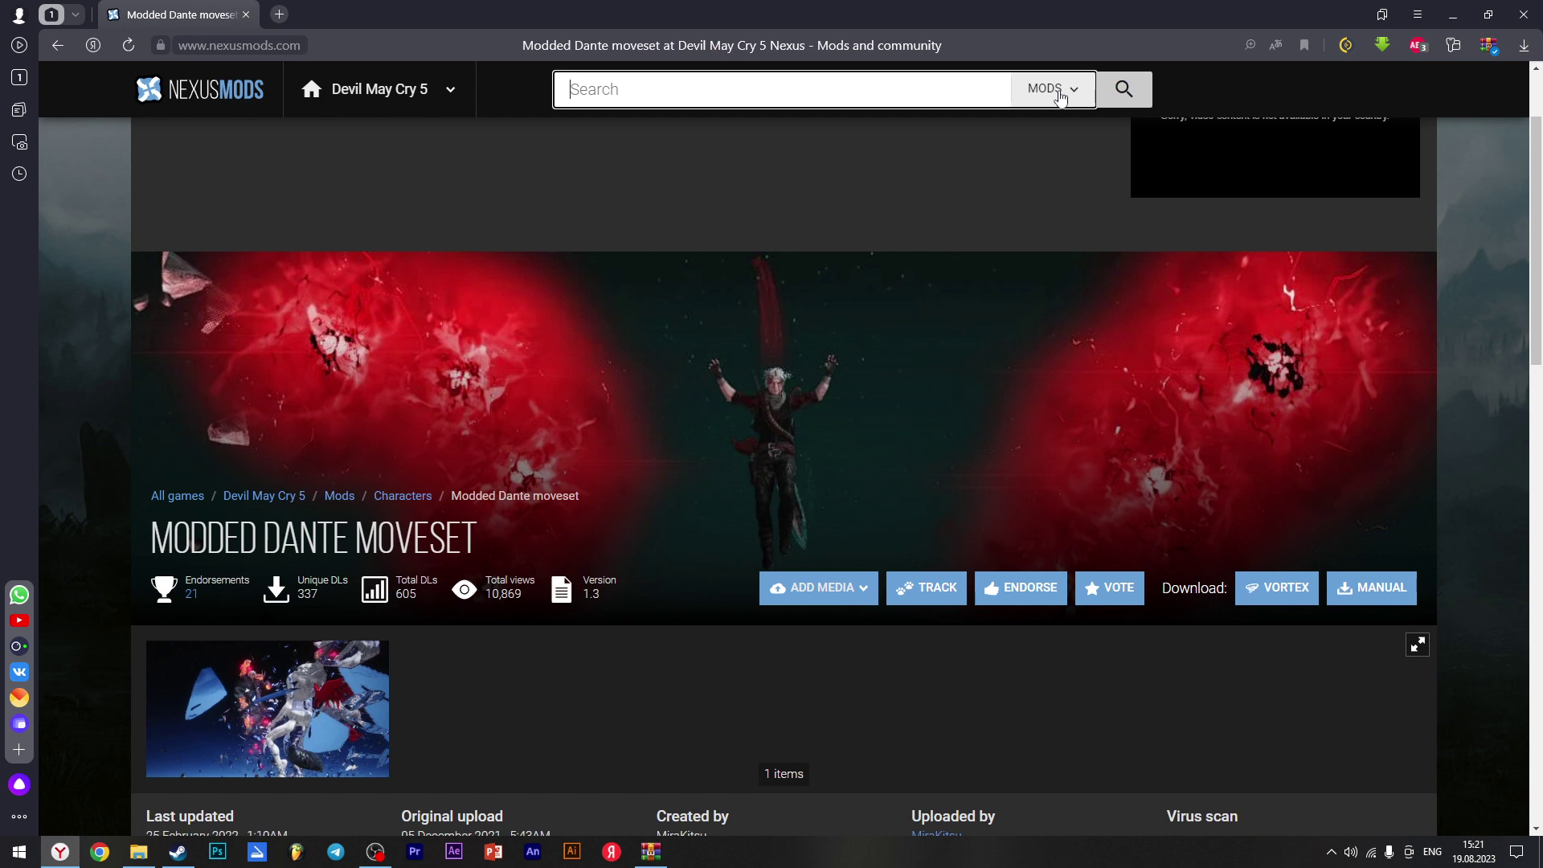
pyautogui.press('Return')
pyautogui.scroll(-3, 877, 199)
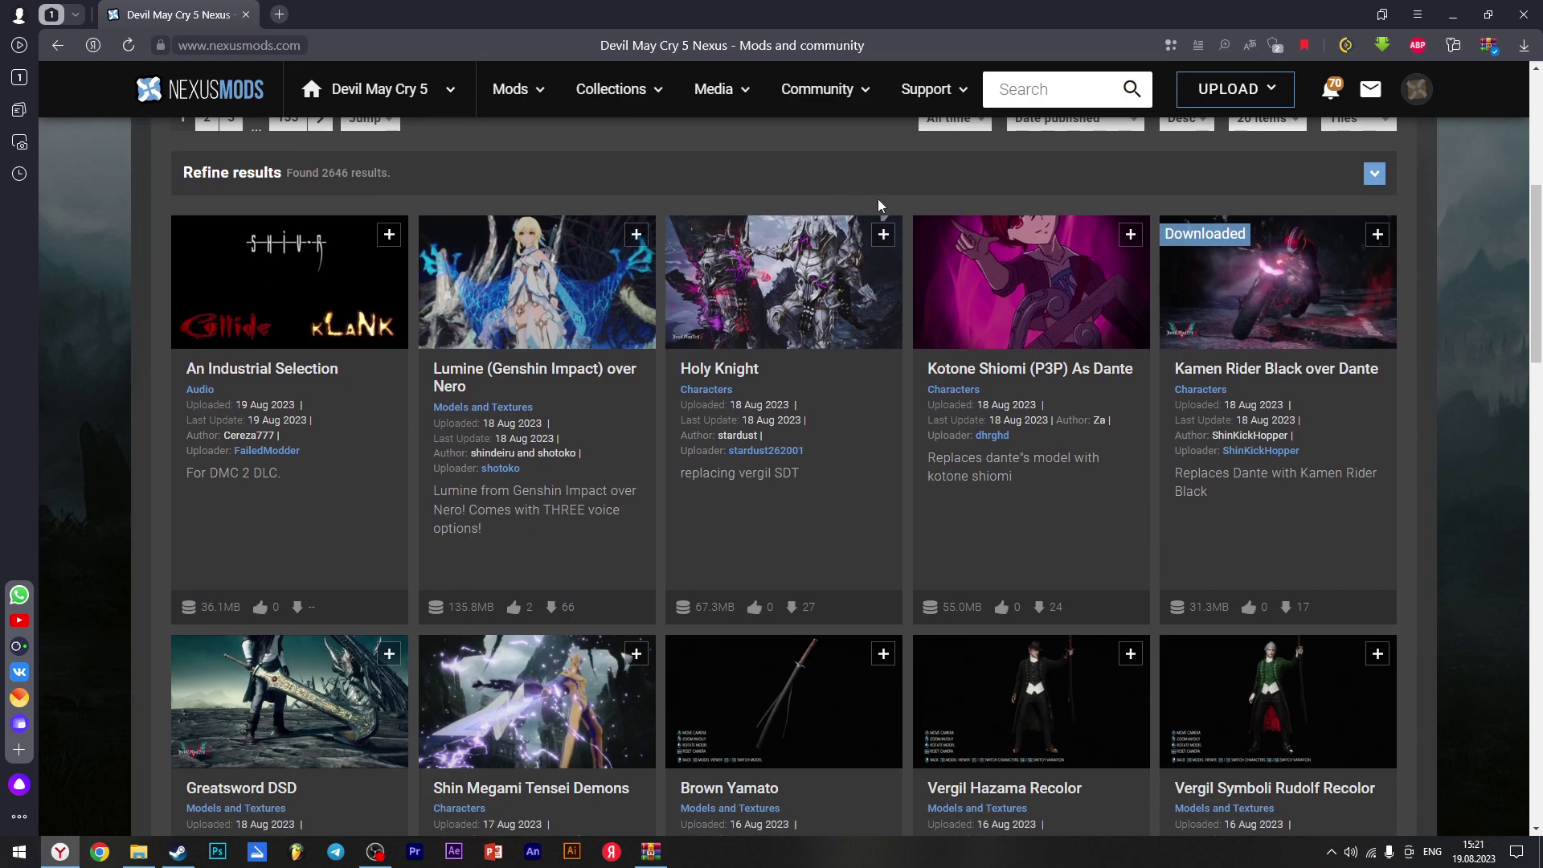
pyautogui.scroll(-3, 1406, 280)
pyautogui.scroll(2, 1402, 279)
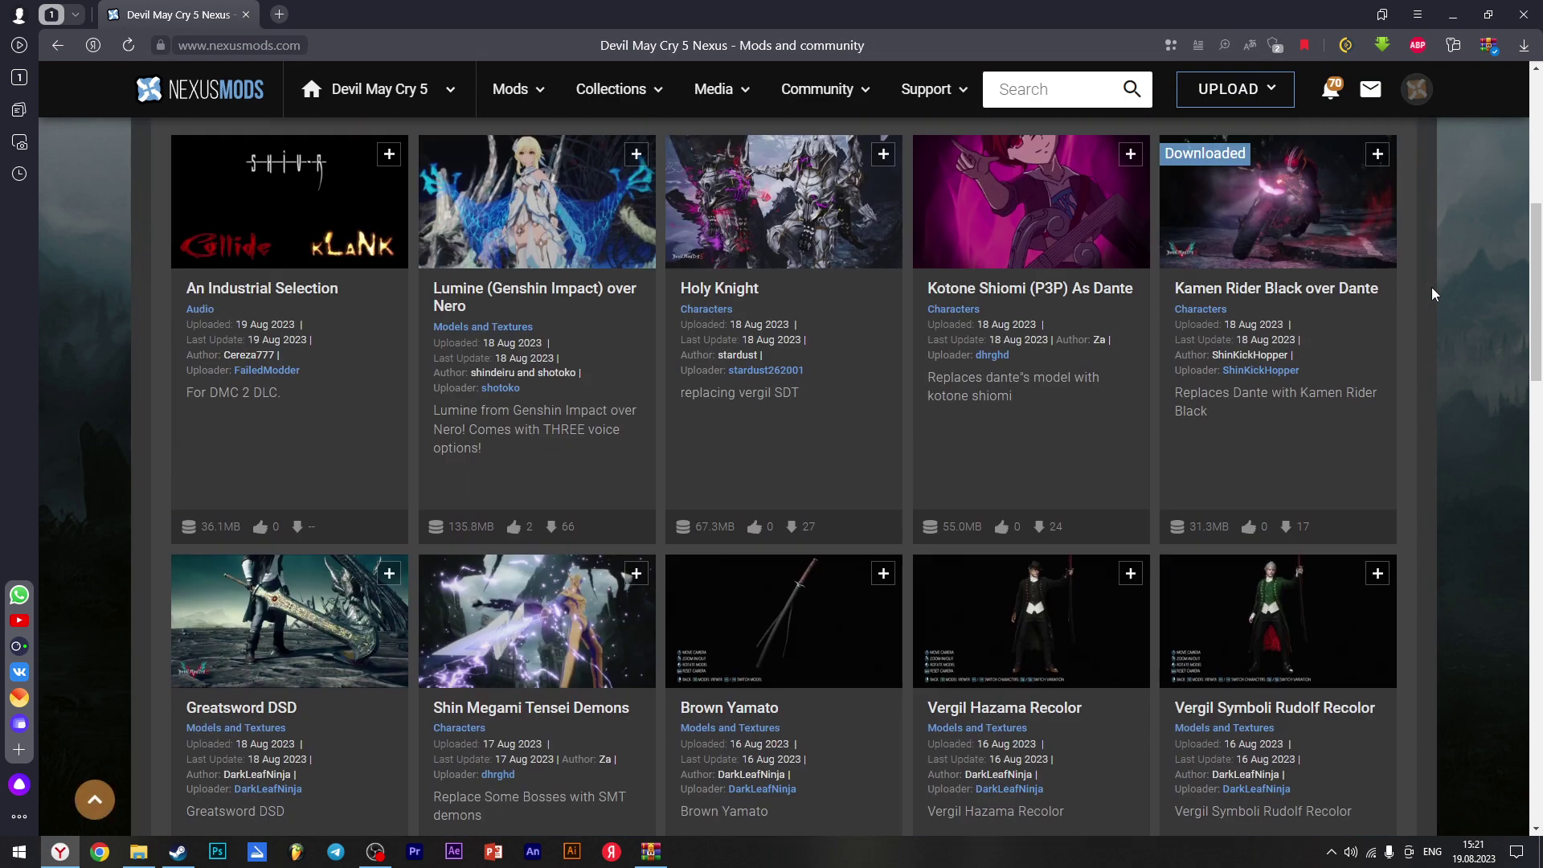
pyautogui.click(1297, 238)
pyautogui.scroll(-8, 426, 426)
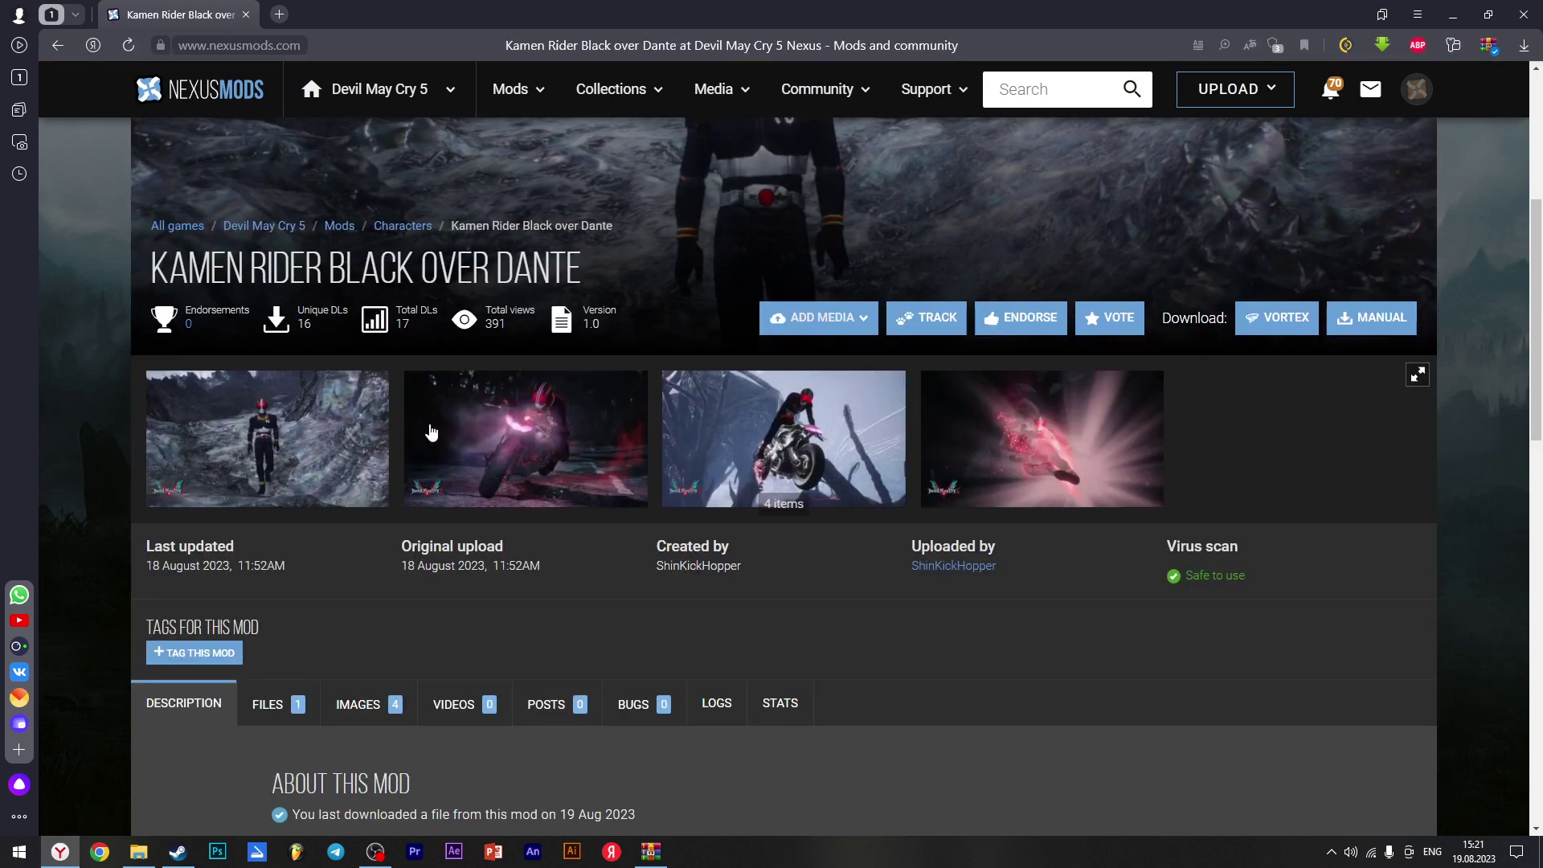
# Download Kamen Rider Black version 1.0 manually from the mod's files
pyautogui.click(287, 383)
pyautogui.scroll(-3, 458, 555)
pyautogui.click(581, 273)
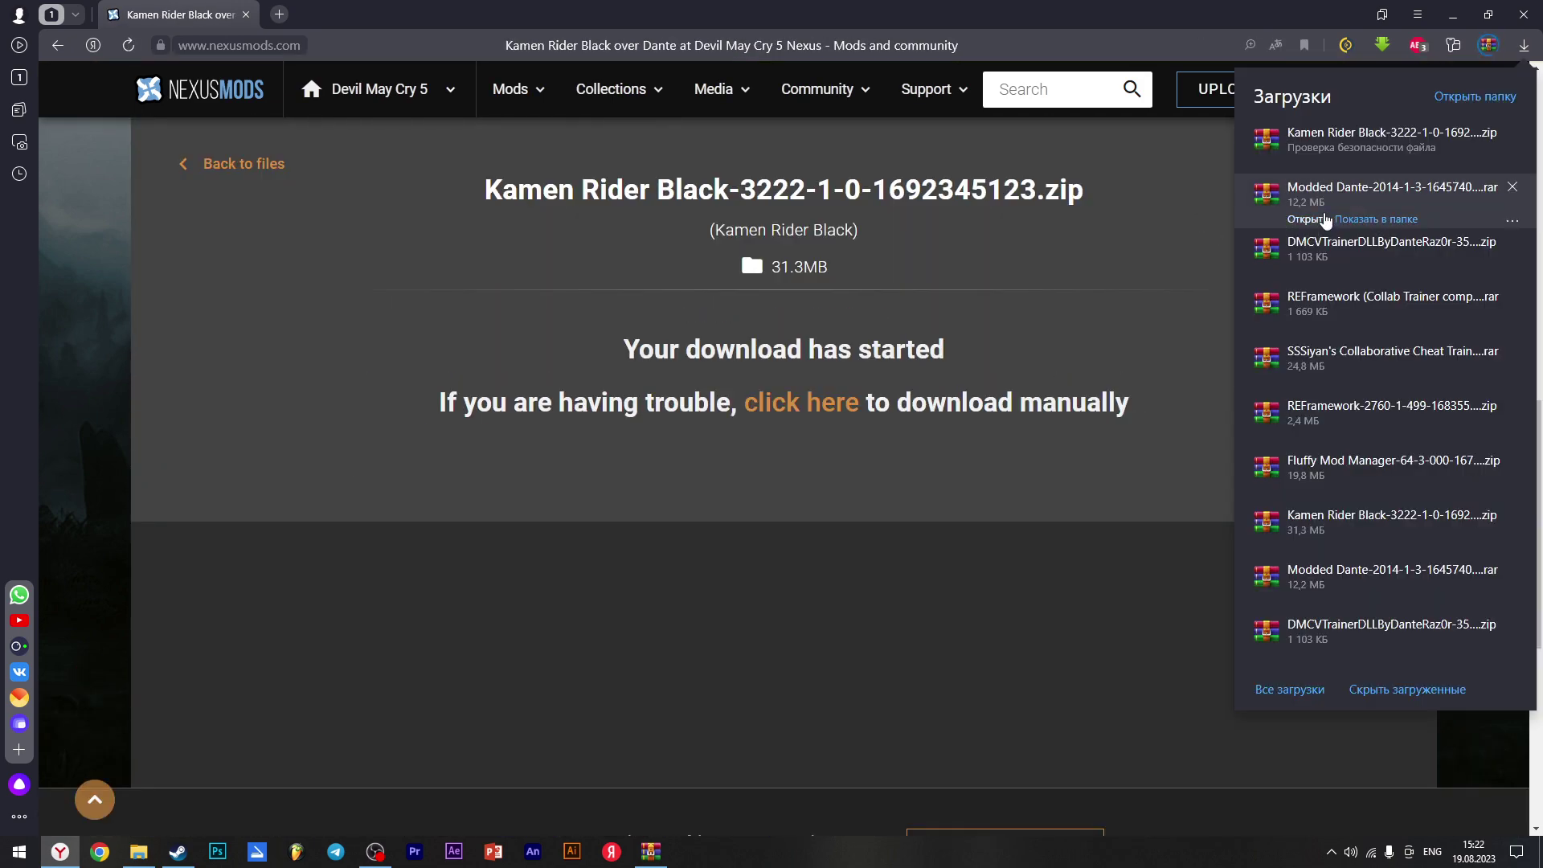
# Open the downloaded Modded Dante archive, dismiss the WinRAR trial notice, and select the Modded Dante folder
pyautogui.click(1299, 223)
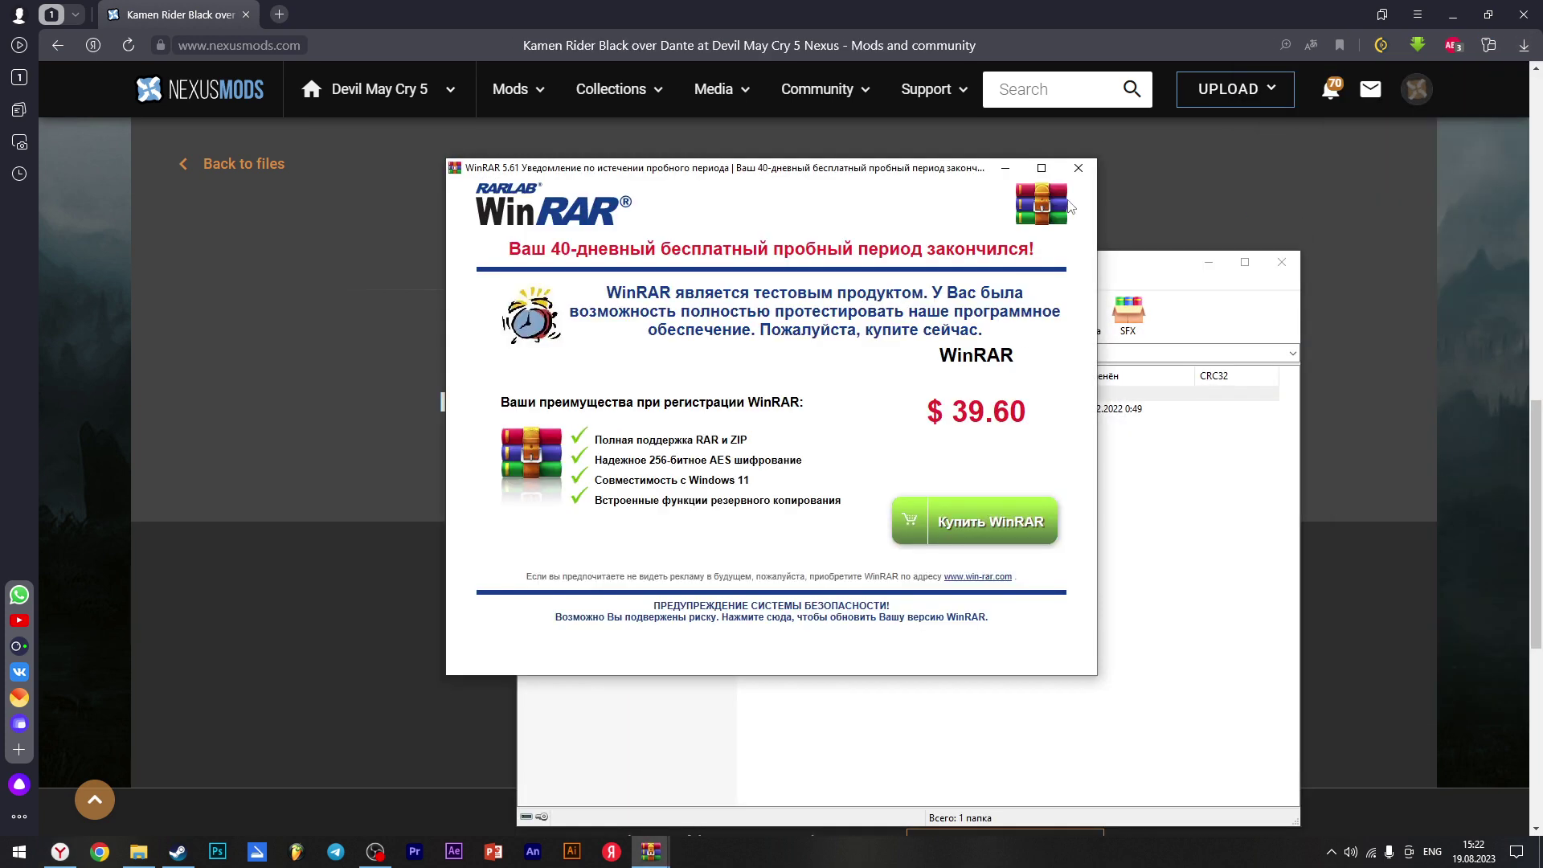
pyautogui.hotkey('alt', 'Tab')
pyautogui.click(651, 857)
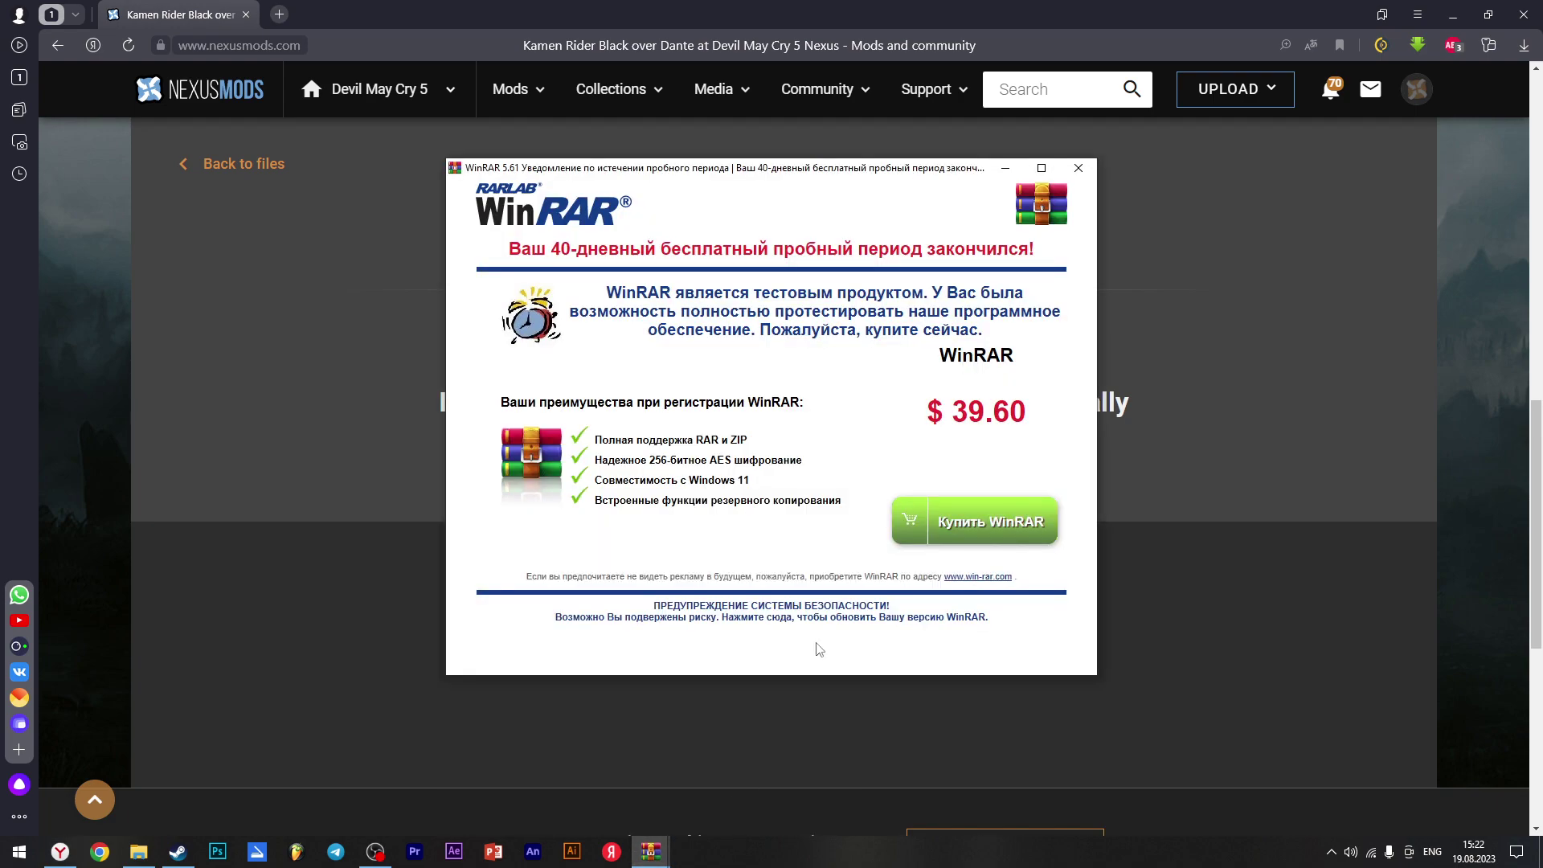
pyautogui.click(1078, 167)
pyautogui.moveTo(651, 854)
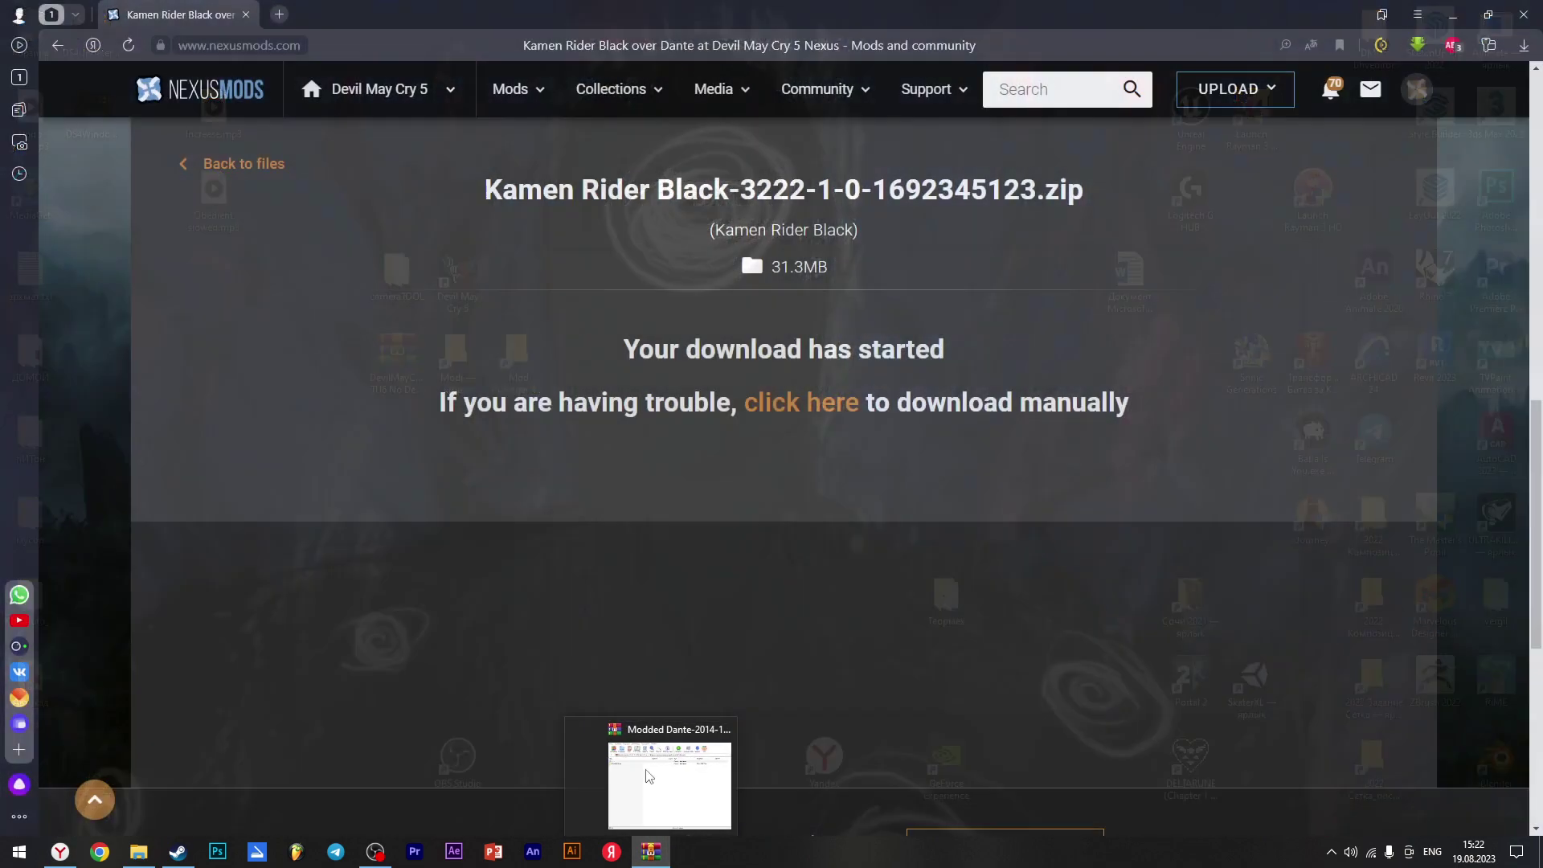
pyautogui.click(650, 775)
pyautogui.click(583, 410)
pyautogui.click(598, 442)
pyautogui.click(576, 412)
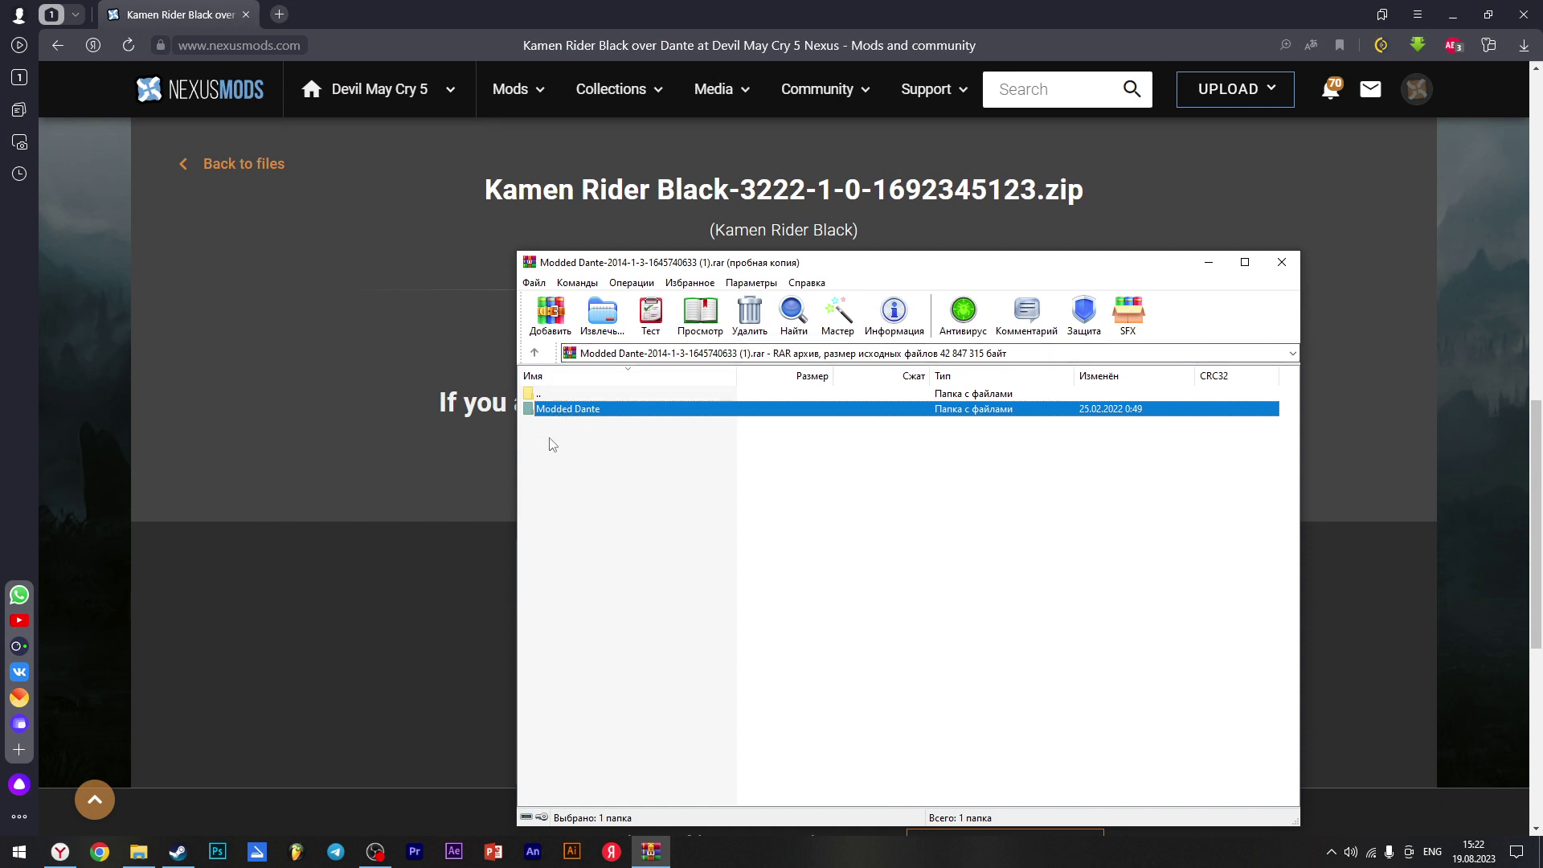
pyautogui.click(146, 856)
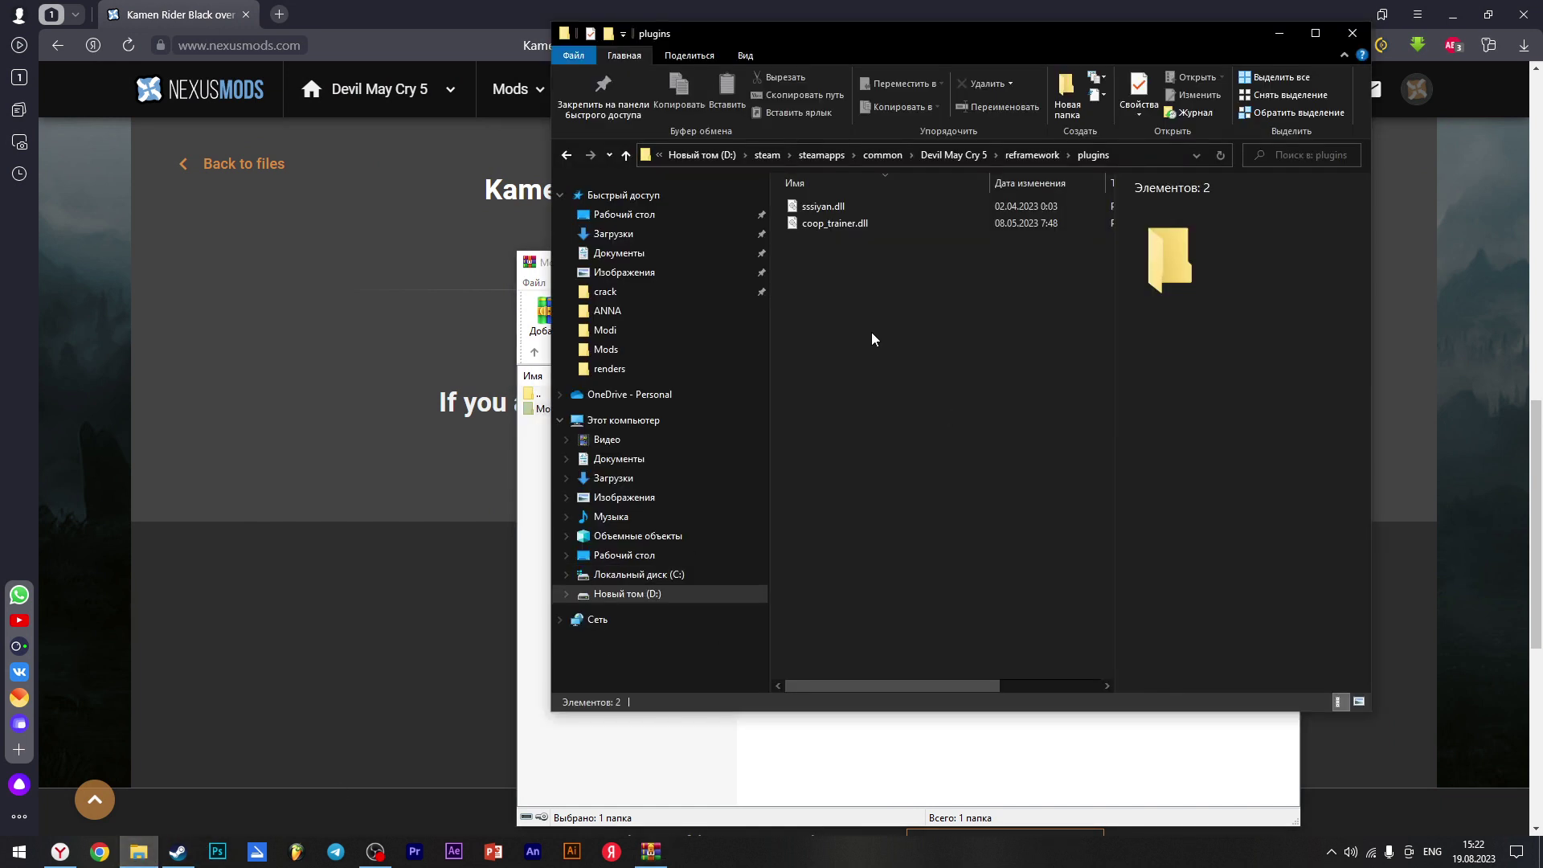
pyautogui.click(540, 405)
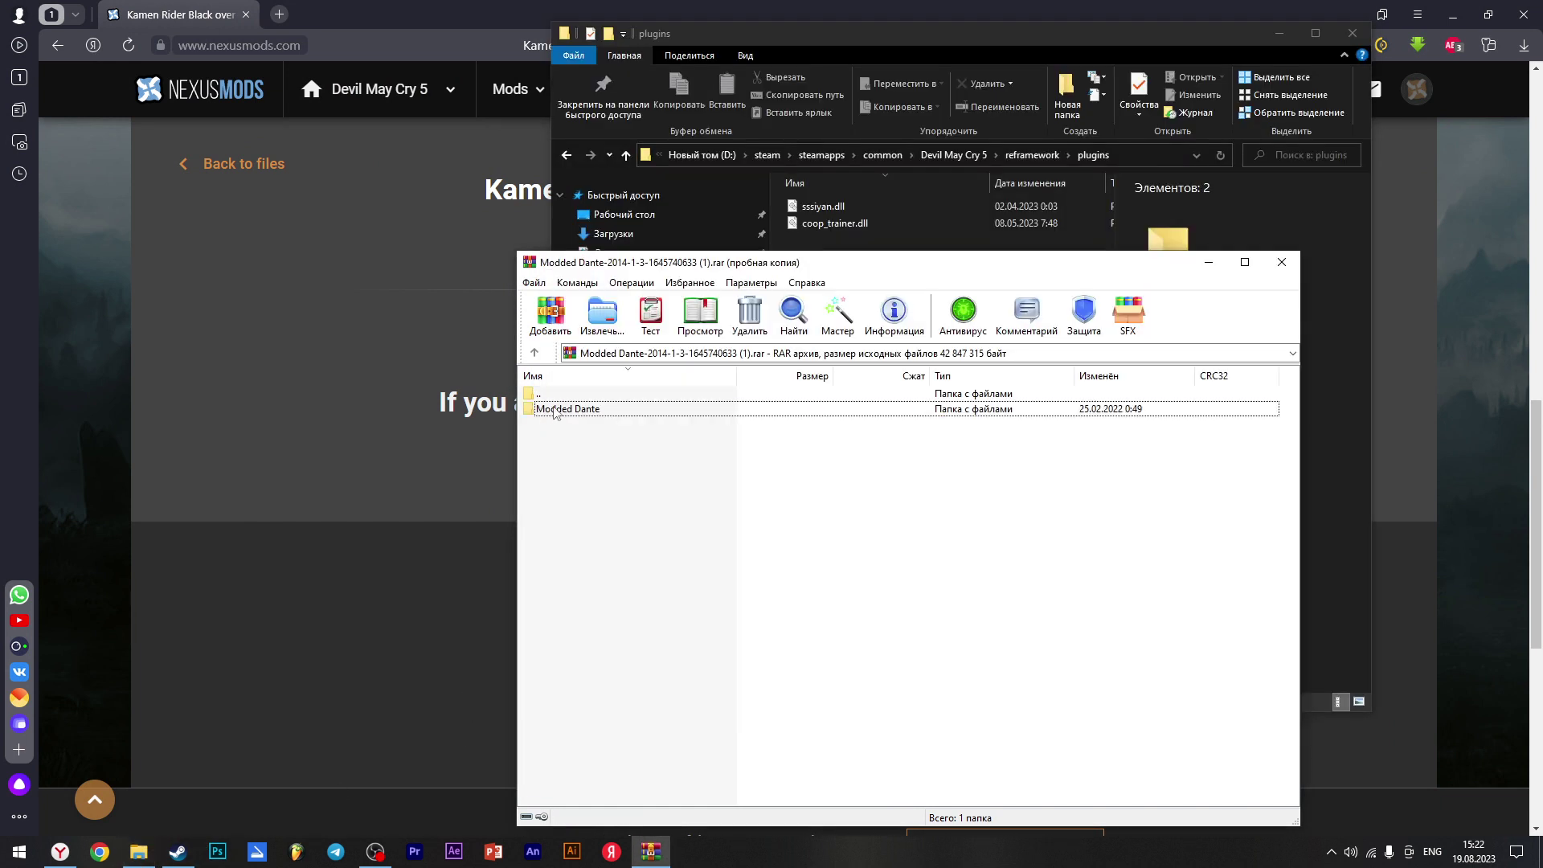
pyautogui.doubleClick(552, 406)
pyautogui.doubleClick(547, 399)
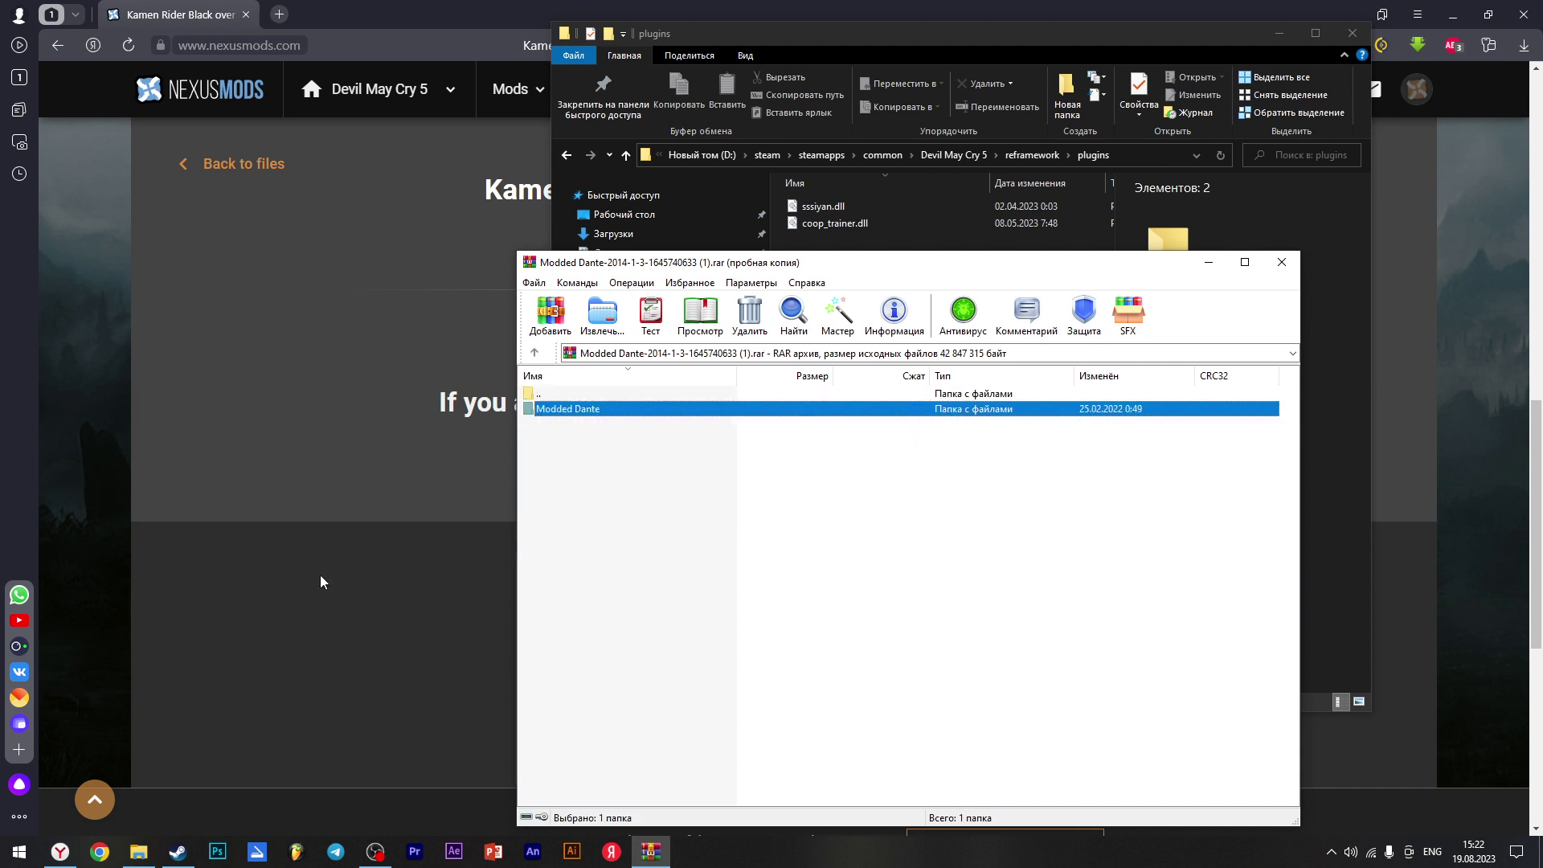
pyautogui.click(138, 852)
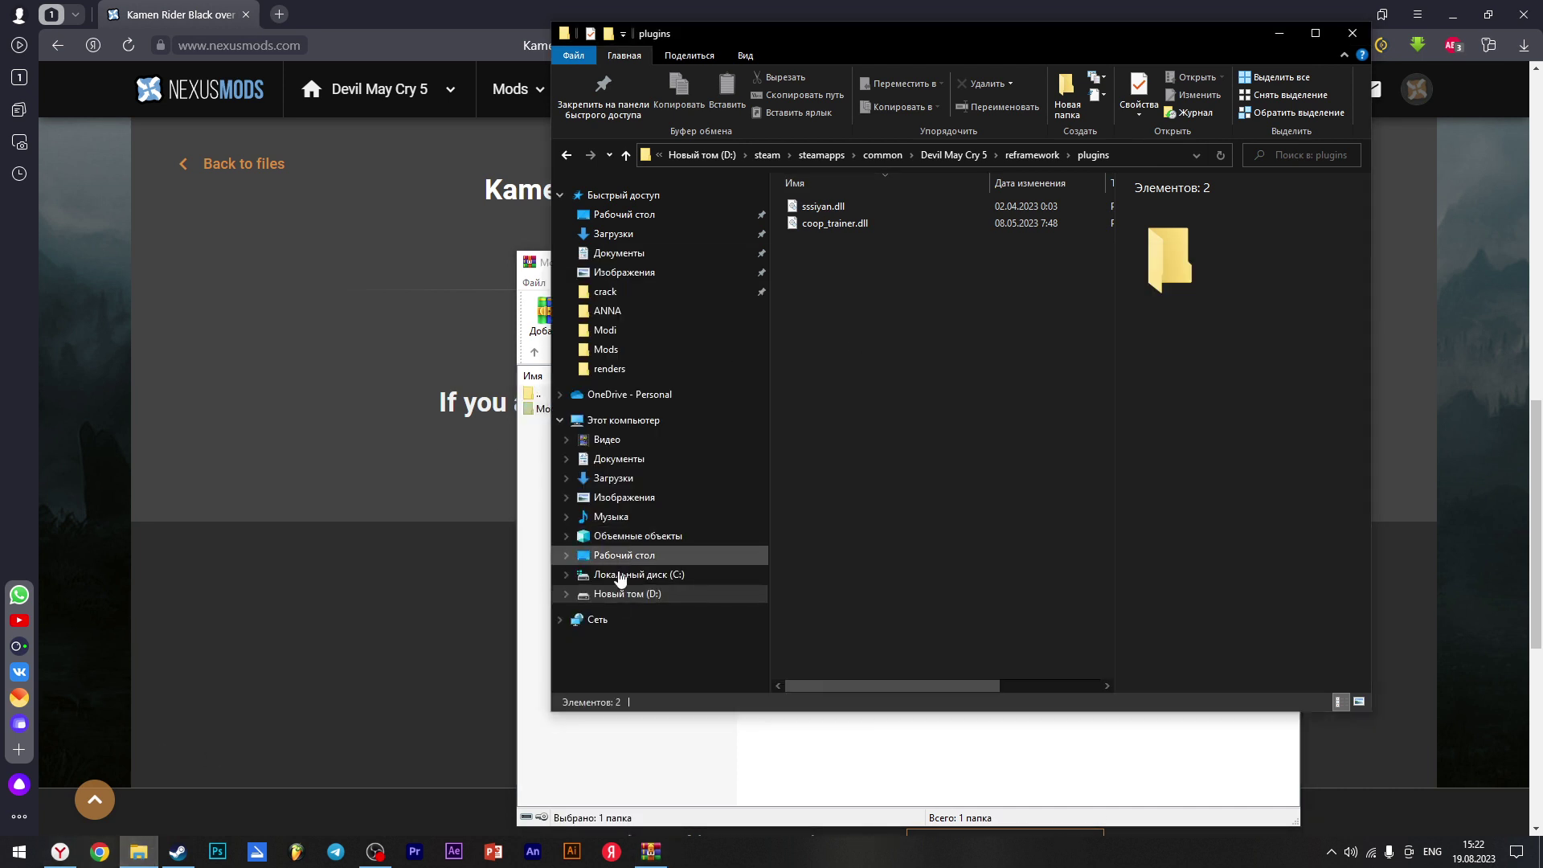
# From the desktop, open the Mod manager 4 folder and go to Games, DMC5, Mods
pyautogui.press('super+d')
pyautogui.doubleClick(514, 361)
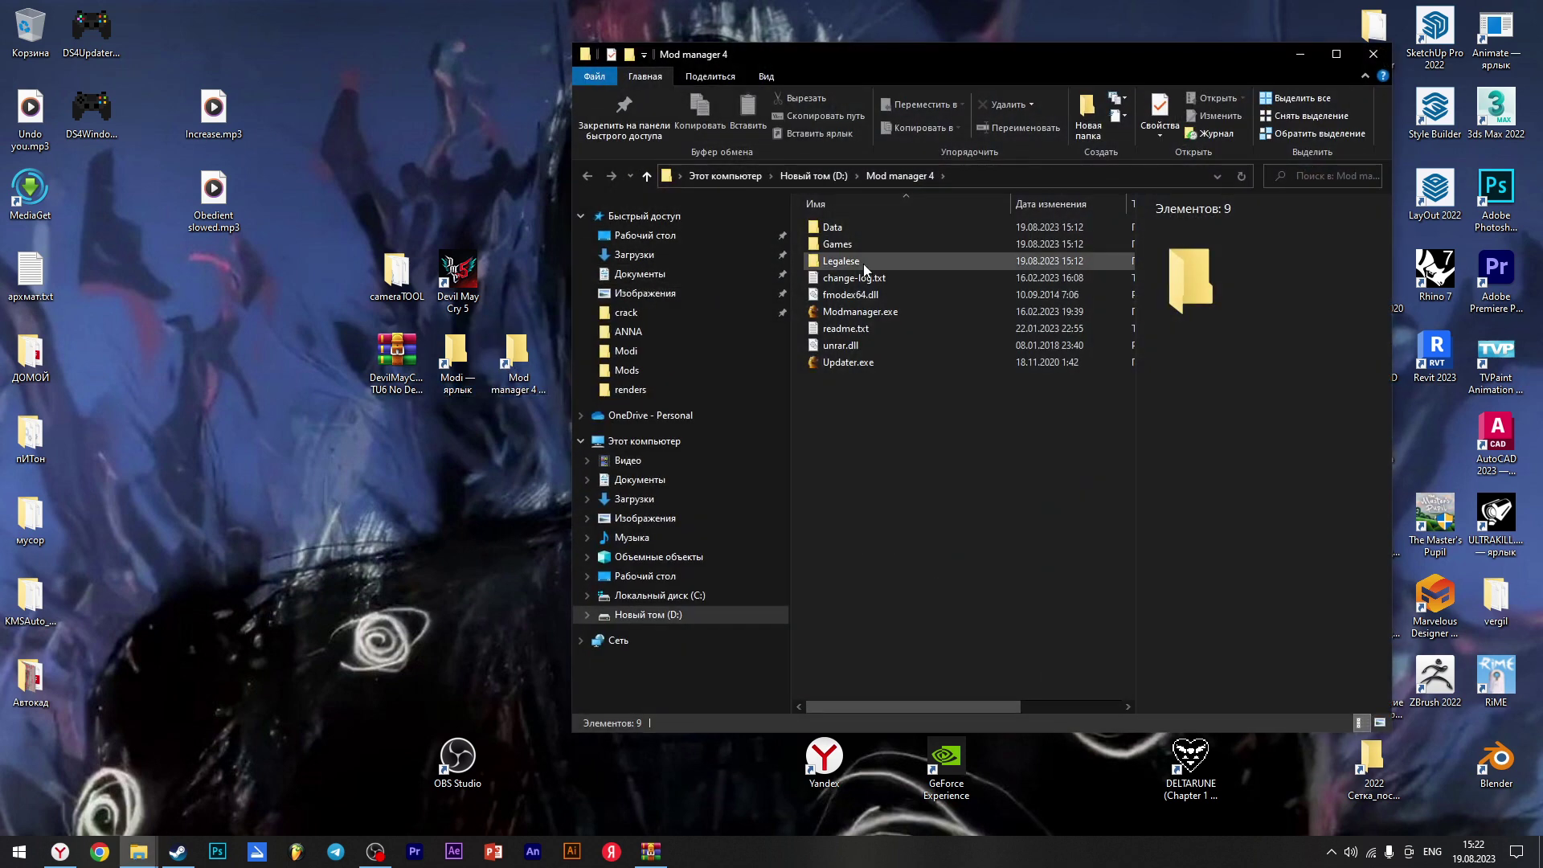
pyautogui.click(866, 247)
pyautogui.doubleClick(867, 246)
pyautogui.doubleClick(831, 229)
pyautogui.doubleClick(842, 243)
# Extract the Modded Dante folder from its archive into the mod manager's DMC5 Mods folder
pyautogui.hotkey('alt', 'Tab')
pyautogui.click(544, 426)
pyautogui.moveTo(554, 409); pyautogui.dragTo(935, 364)
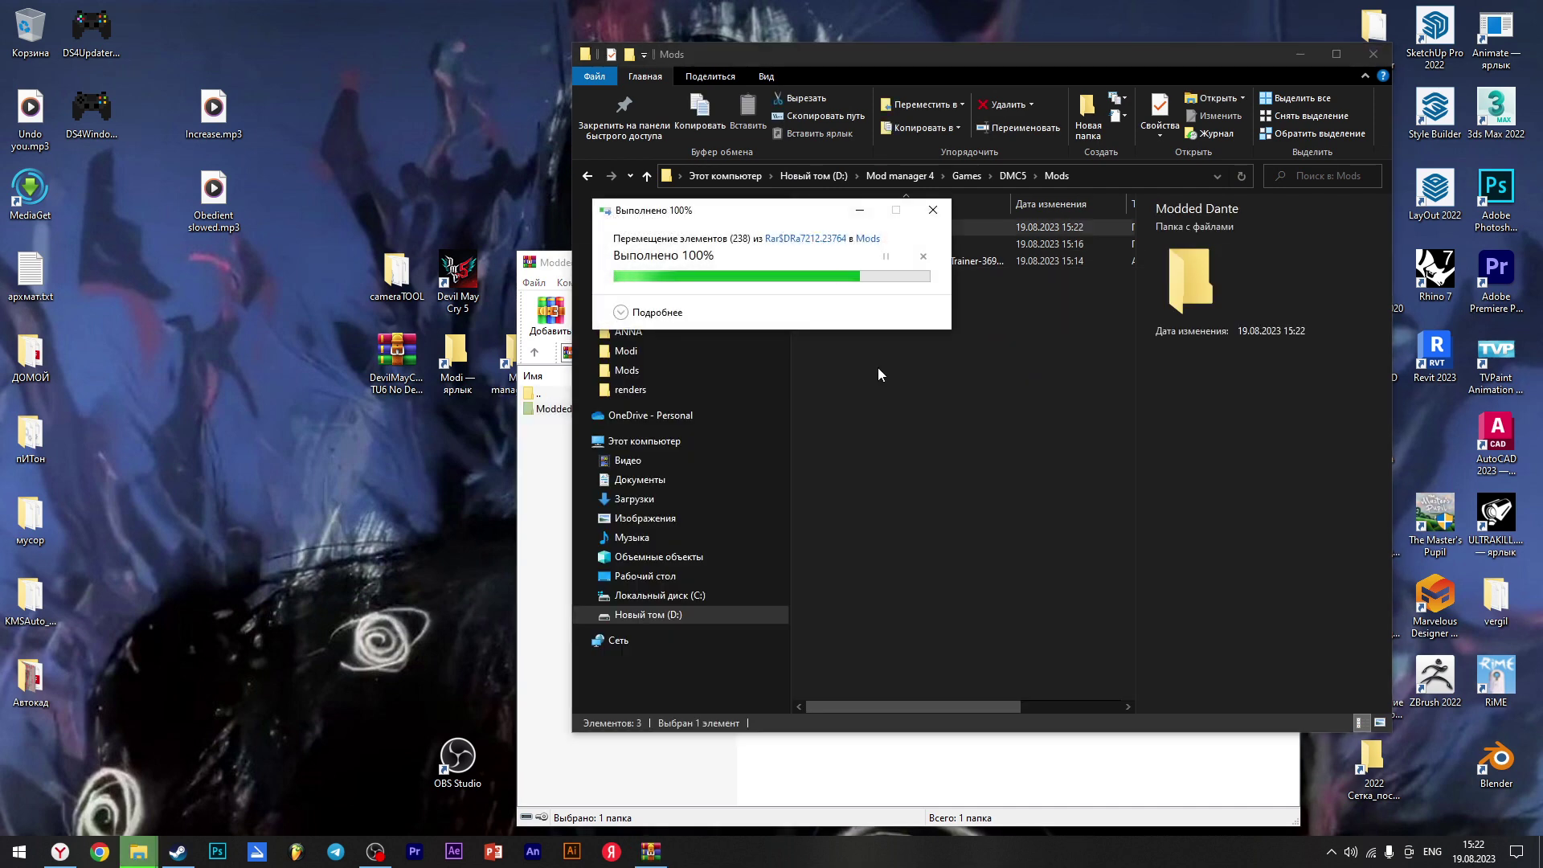
# Return to the browser, open the downloaded Kamen Rider Black archive, and dismiss the WinRAR trial notice
pyautogui.hotkey('alt', 'Tab')
pyautogui.hotkey('alt', 'Tab')
pyautogui.hotkey('alt', 'Tab')
pyautogui.hotkey('alt', 'Tab')
pyautogui.hotkey('alt', 'Tab')
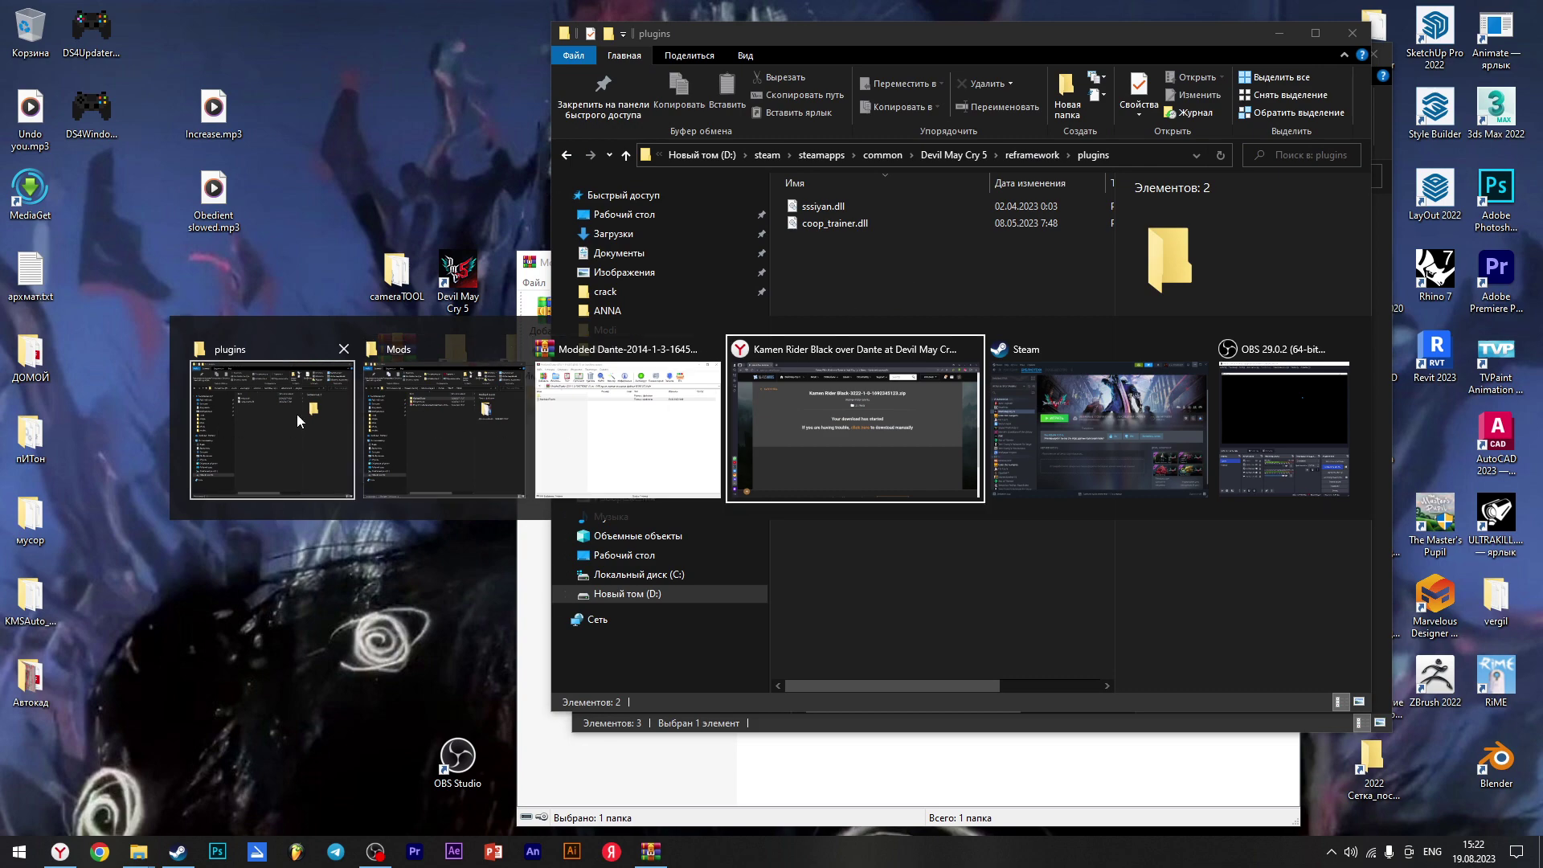
pyautogui.click(788, 418)
pyautogui.click(1525, 46)
pyautogui.click(1326, 145)
pyautogui.click(1077, 168)
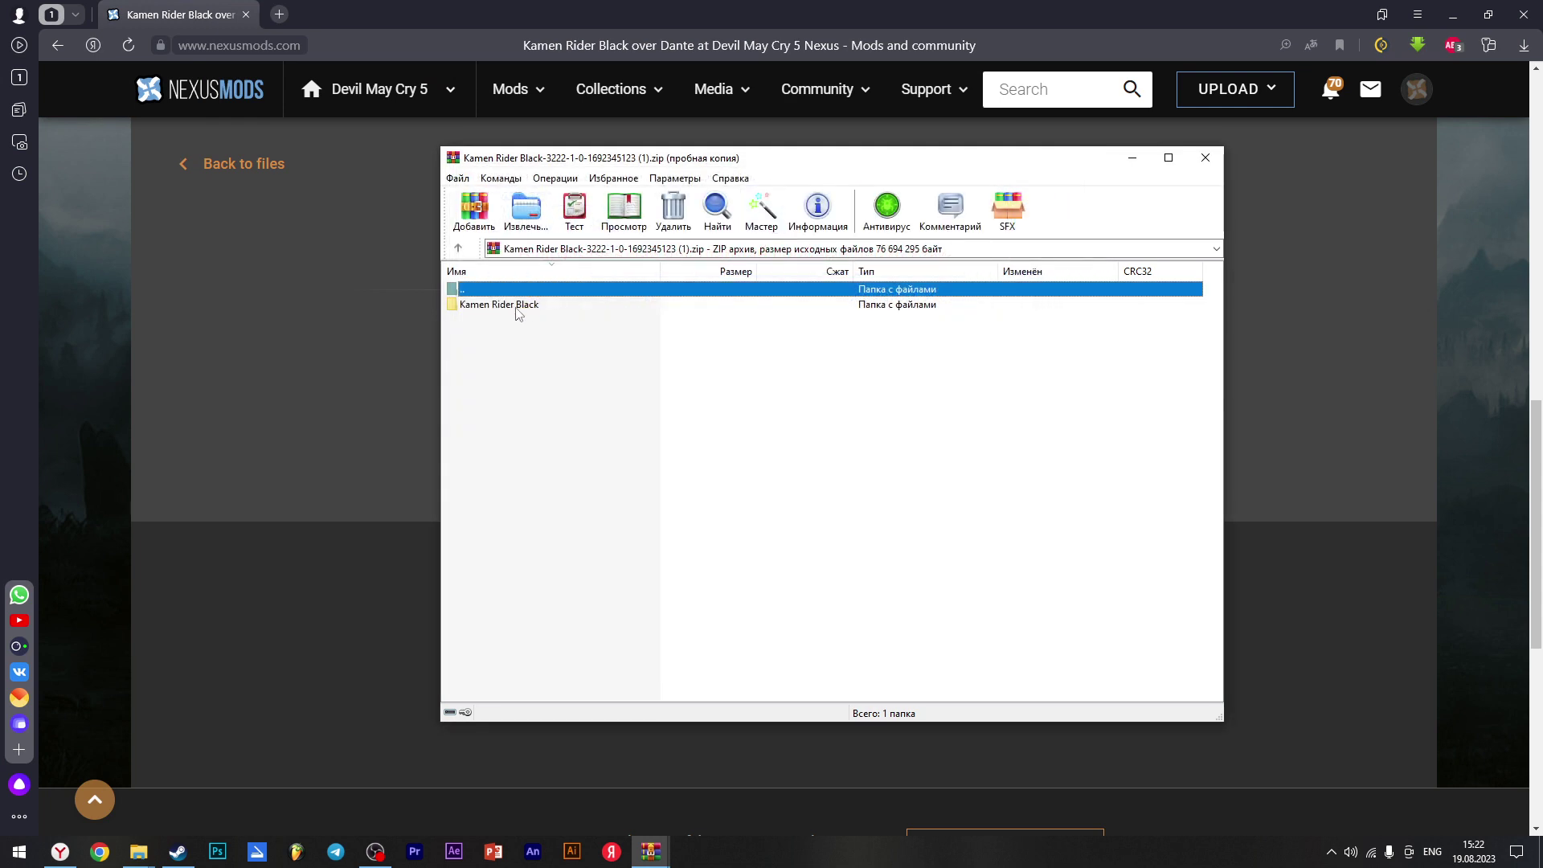
# Extract the Kamen Rider Black folder from the archive into the DMC5 Mods folder
pyautogui.click(515, 304)
pyautogui.hotkey('alt', 'Tab')
pyautogui.hotkey('alt', 'Tab')
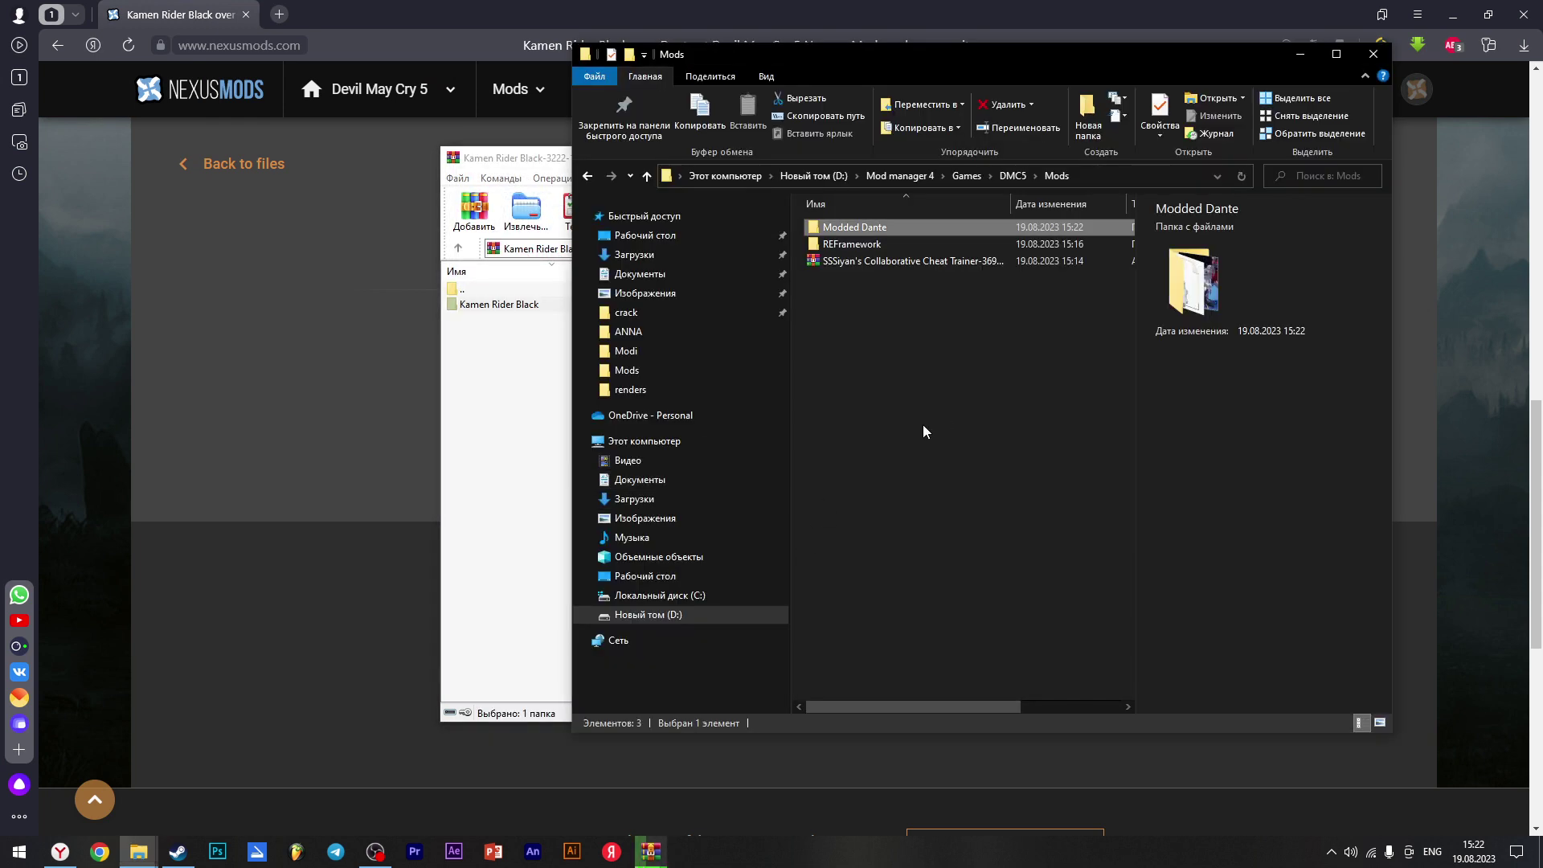
pyautogui.click(904, 373)
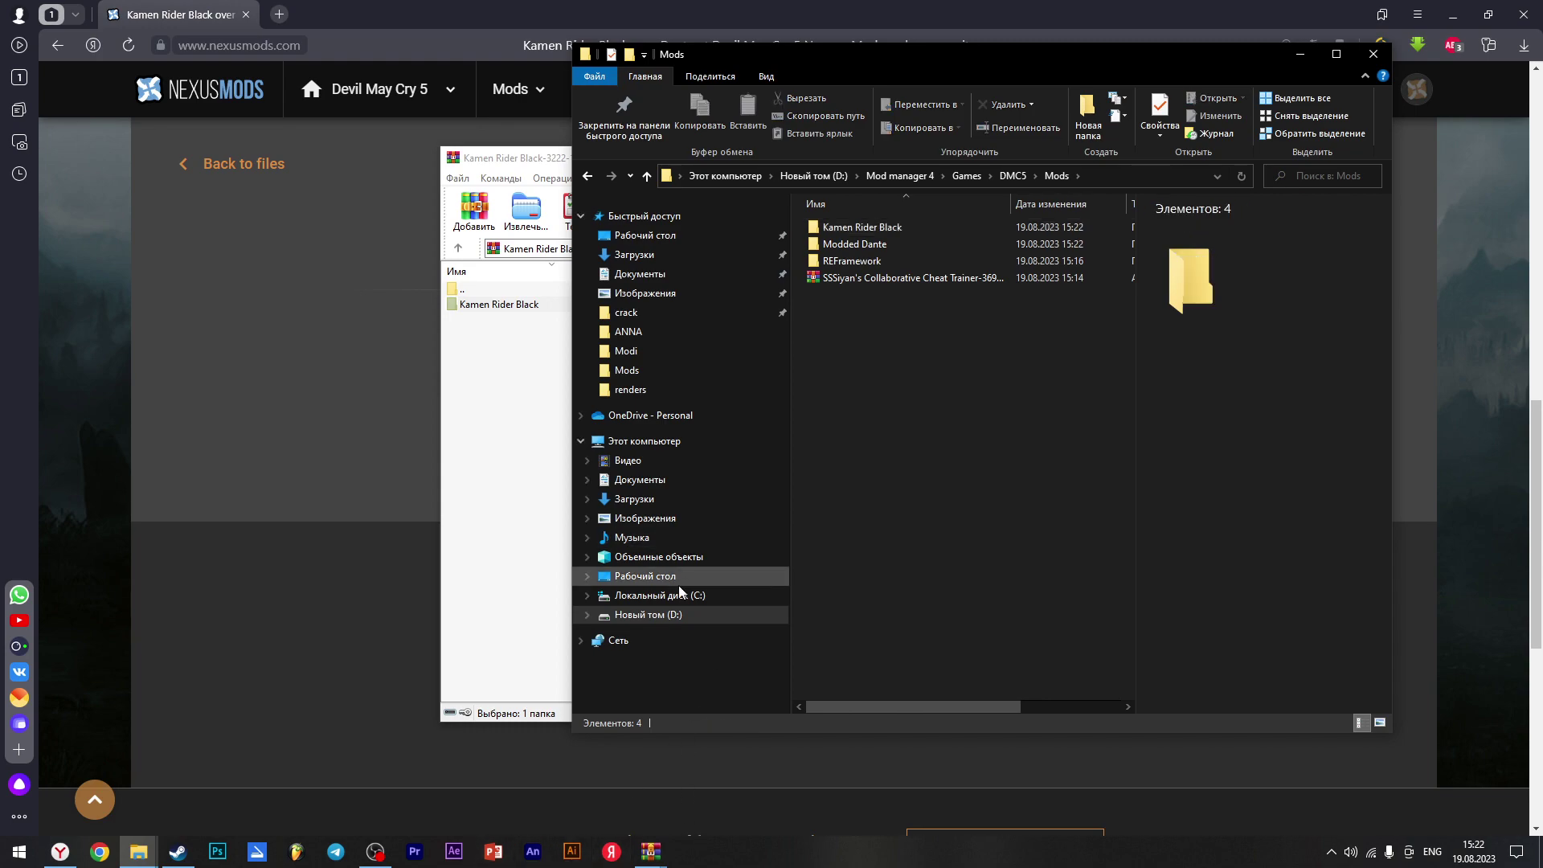
# Launch Modmanager.exe from the Mod manager 4 folder and list all mods
pyautogui.press('super+d')
pyautogui.doubleClick(523, 354)
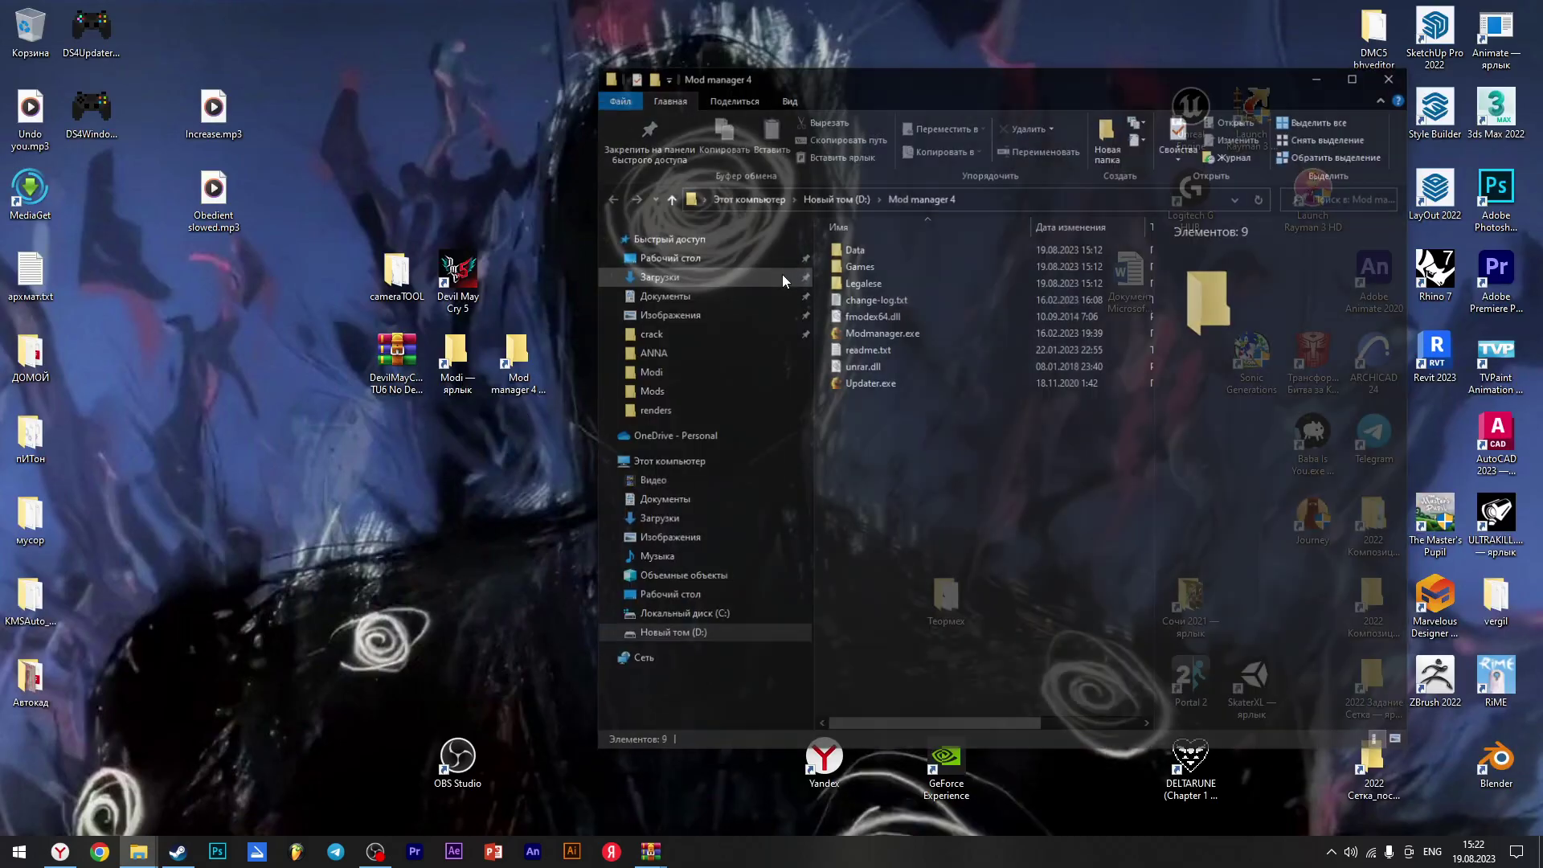
pyautogui.click(875, 315)
pyautogui.doubleClick(878, 334)
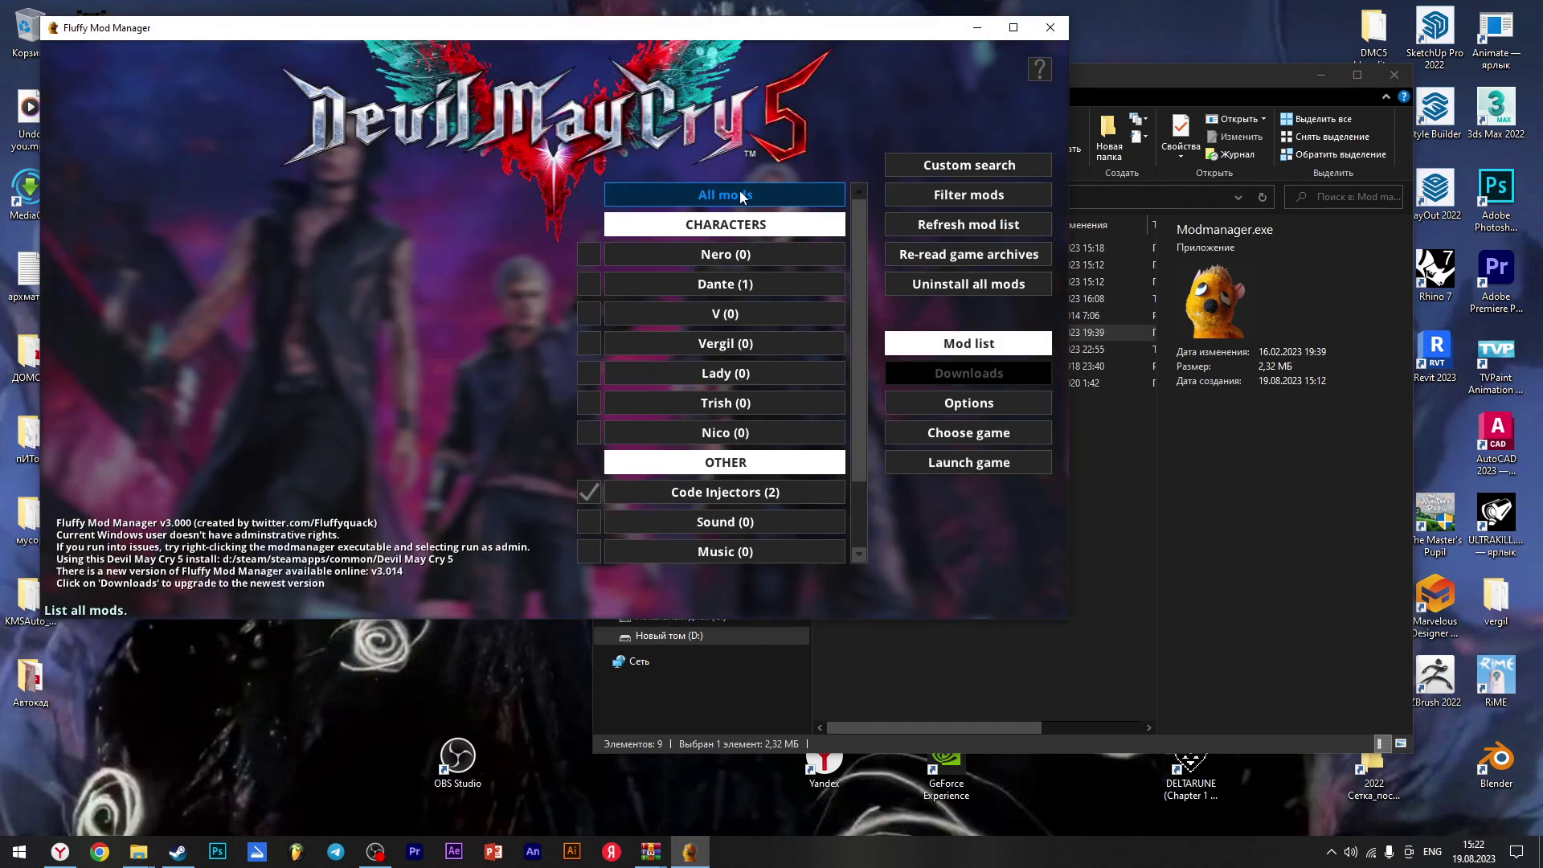
pyautogui.click(739, 195)
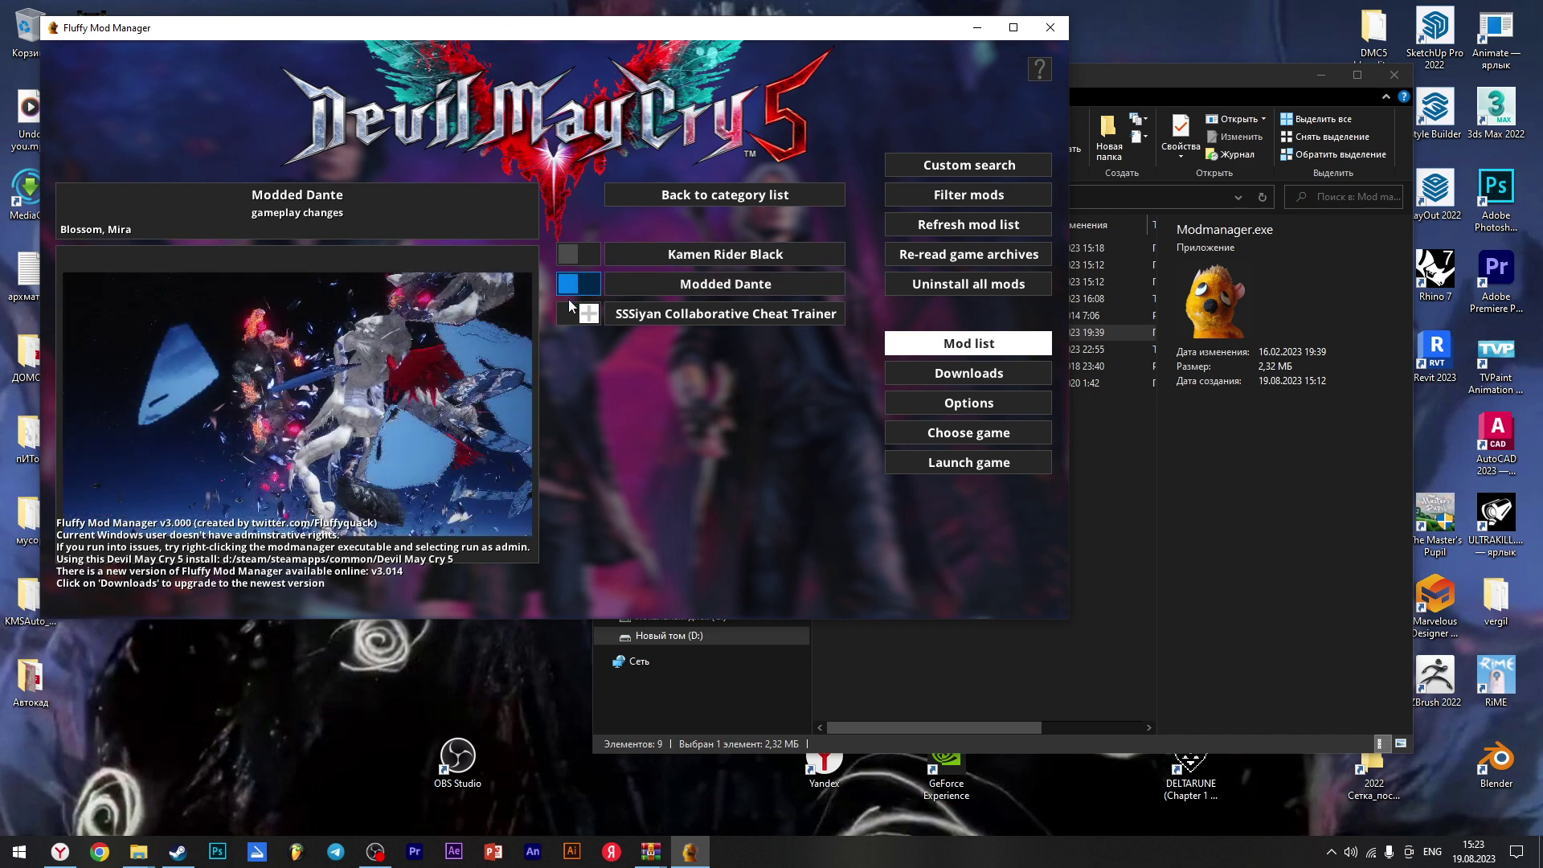
# Enable the Kamen Rider Black and Modded Dante mods in the mod list
pyautogui.click(576, 257)
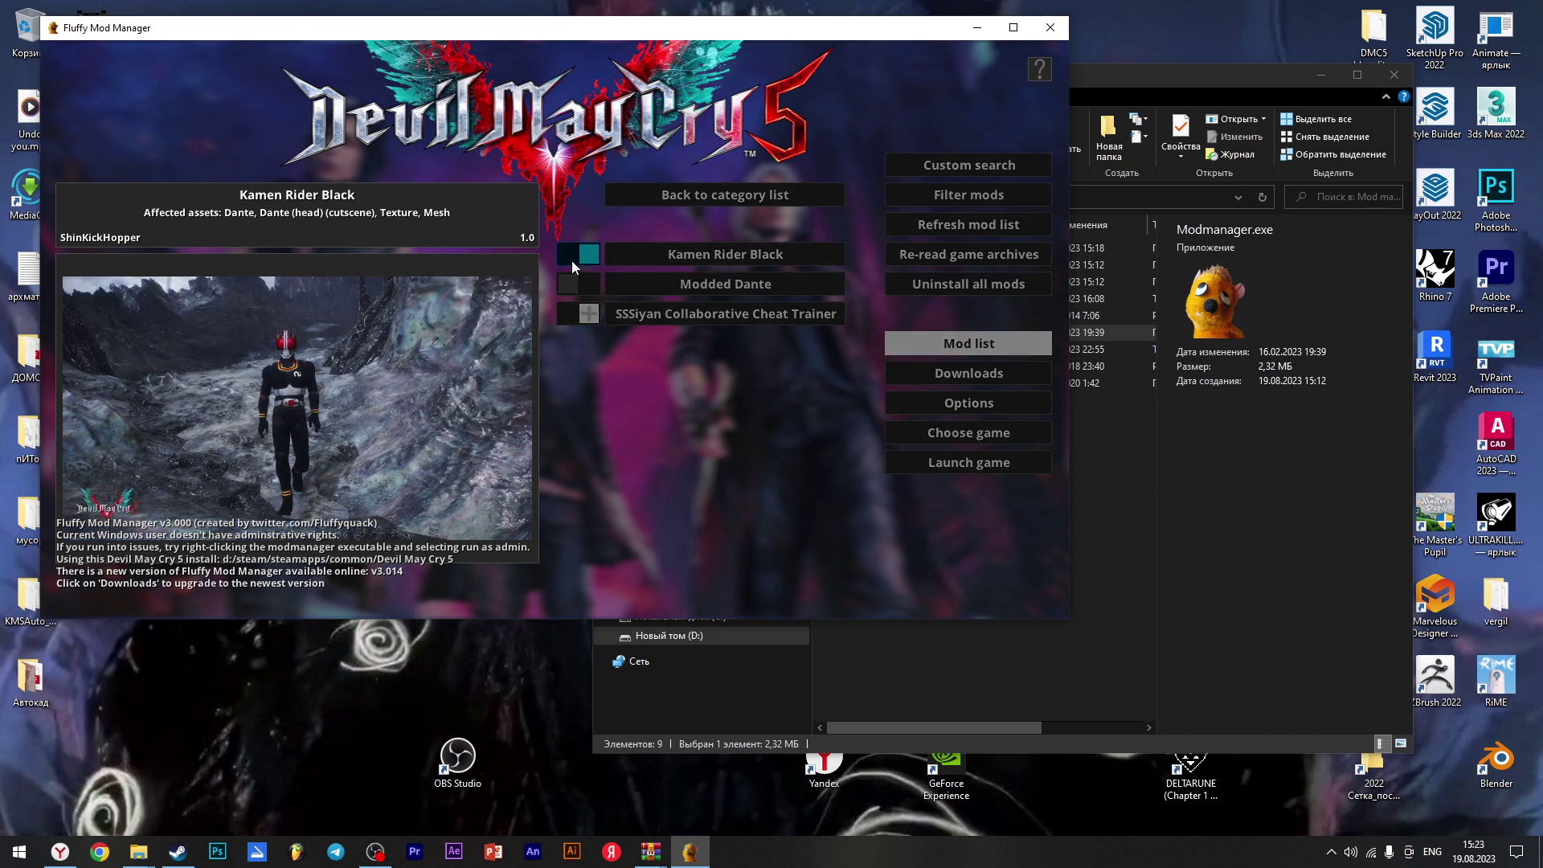
pyautogui.click(576, 285)
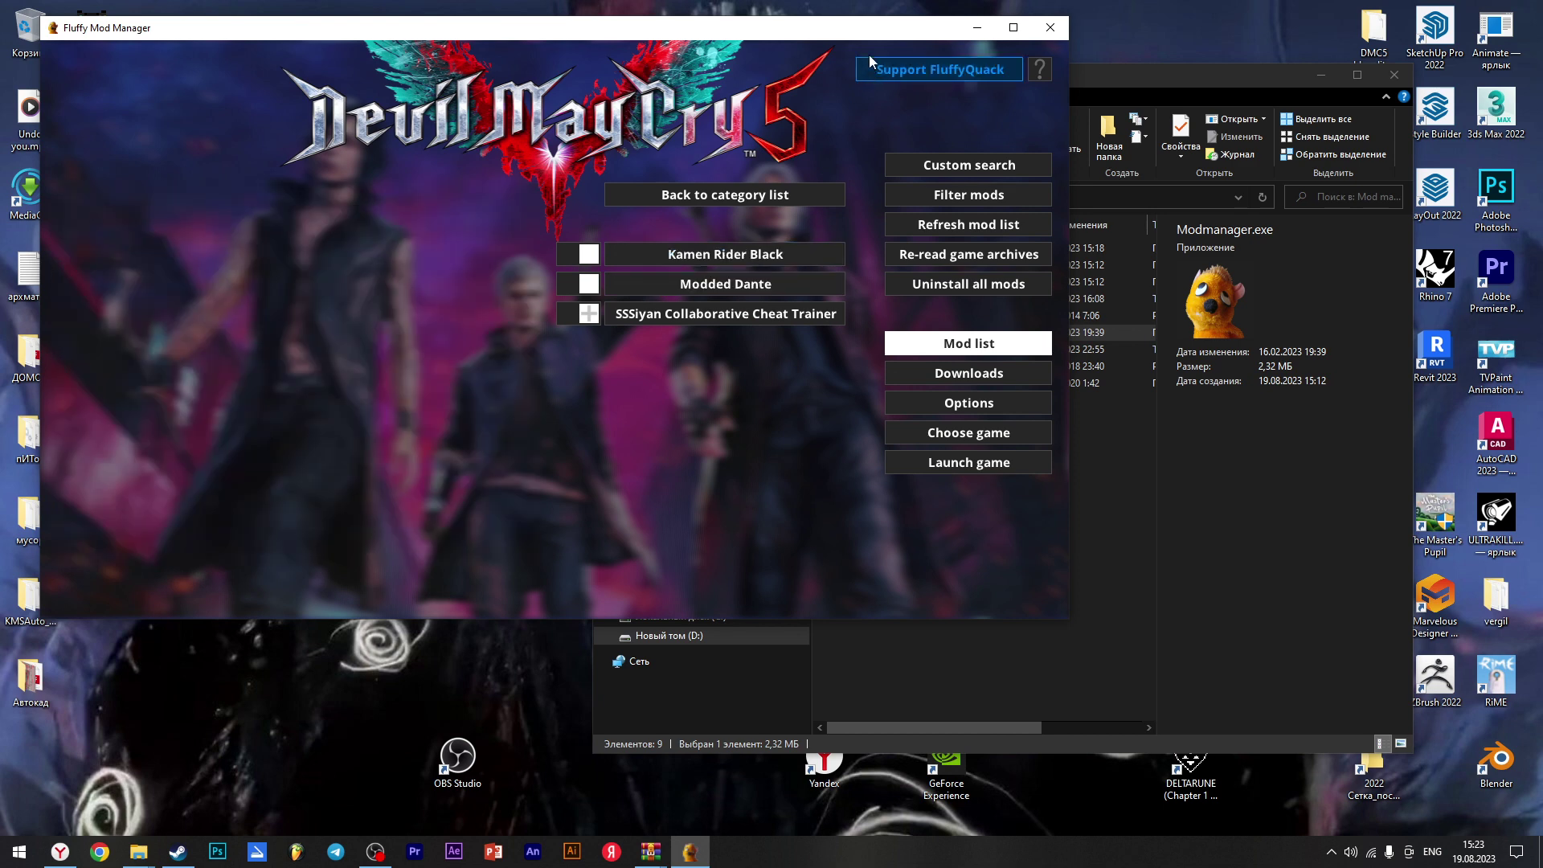
pyautogui.moveTo(865, 35); pyautogui.dragTo(894, 44)
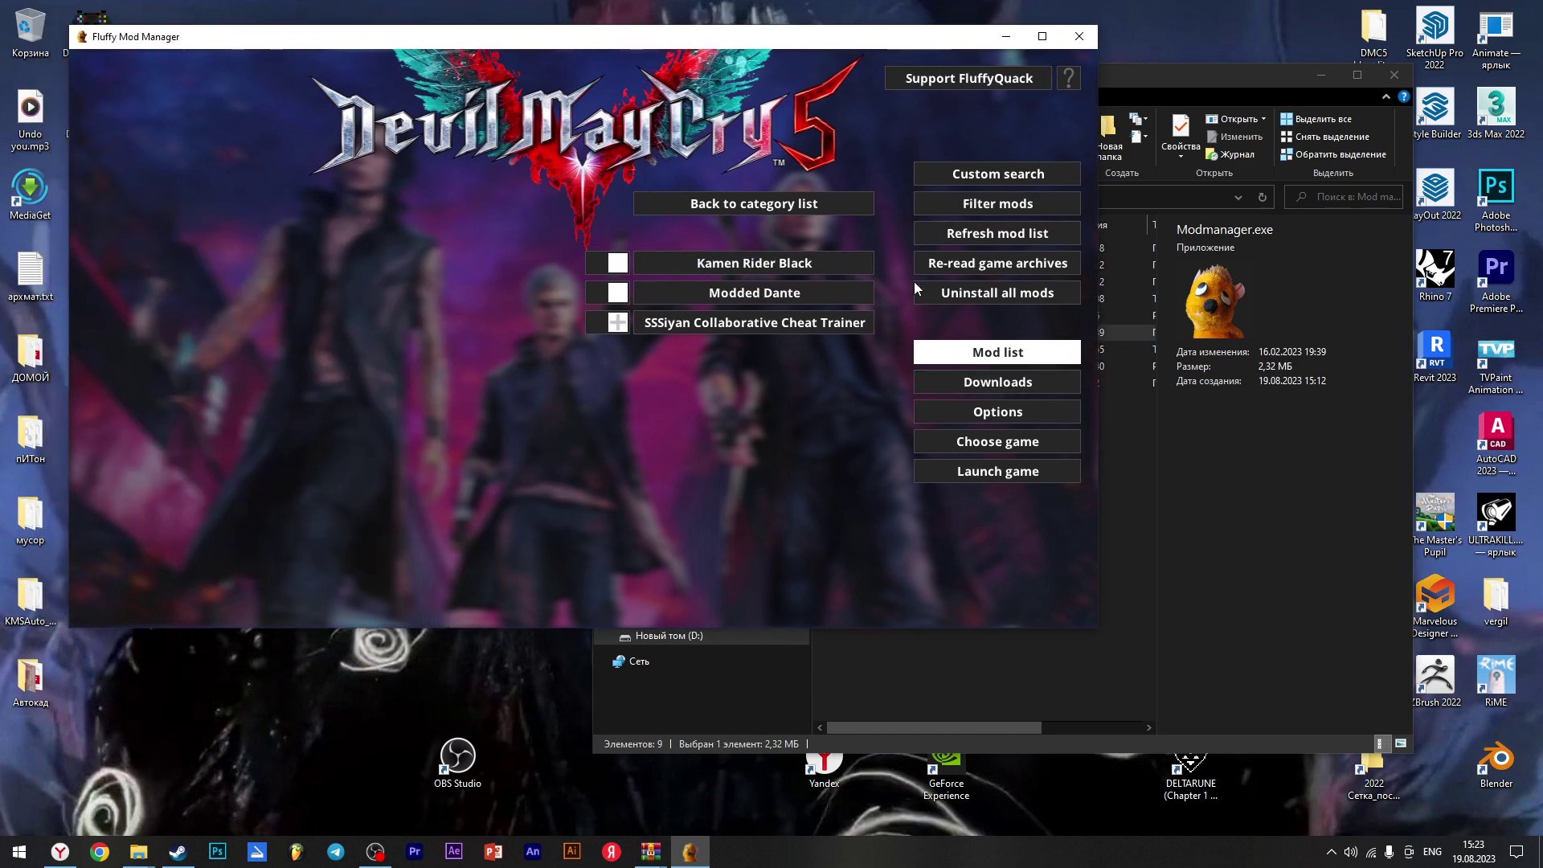
pyautogui.moveTo(723, 263)
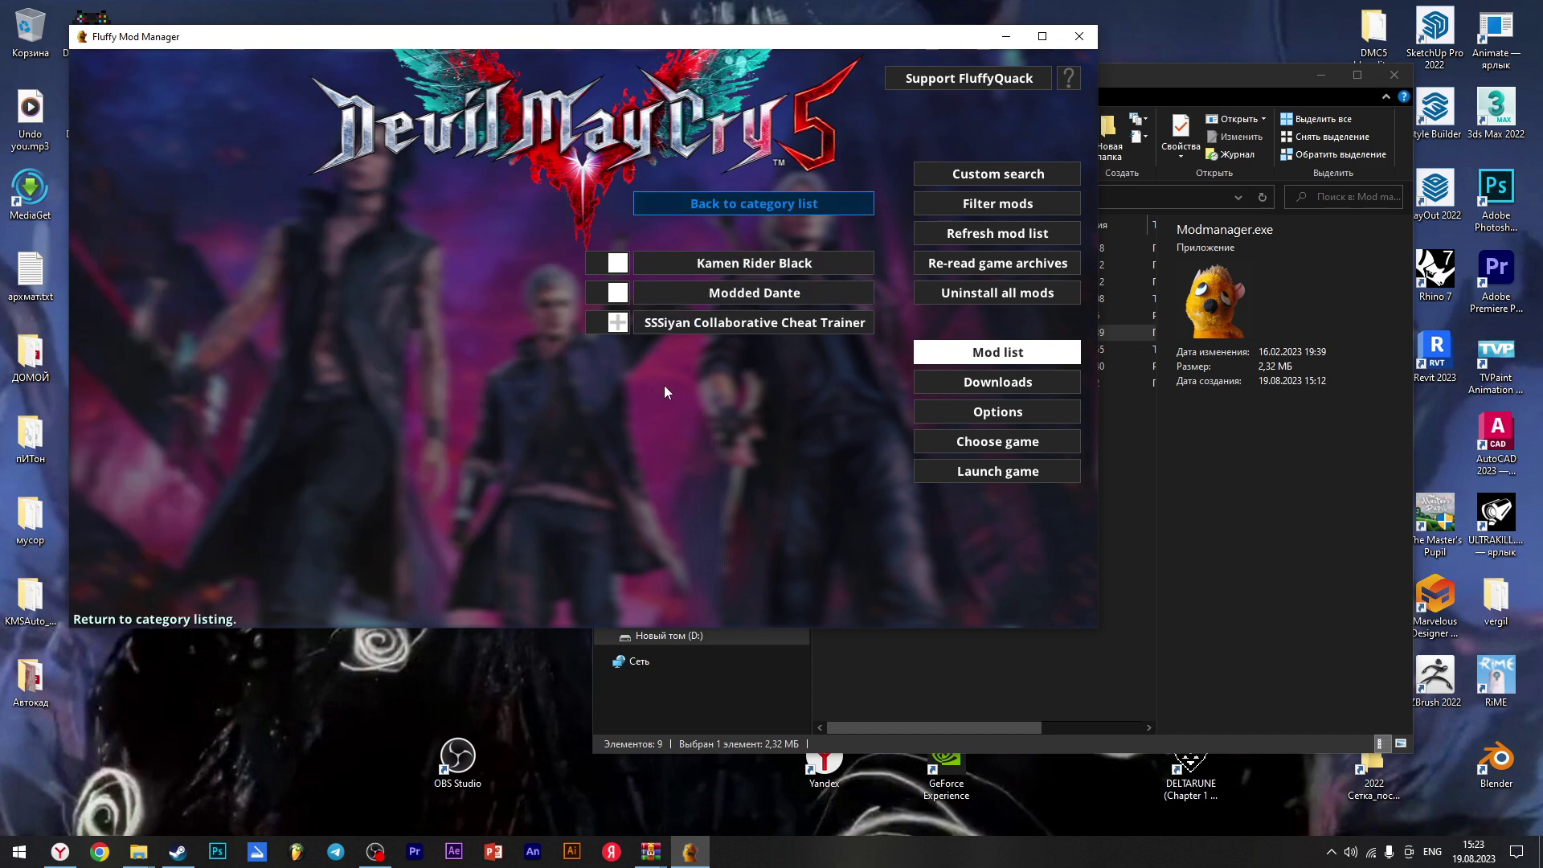
pyautogui.click(617, 293)
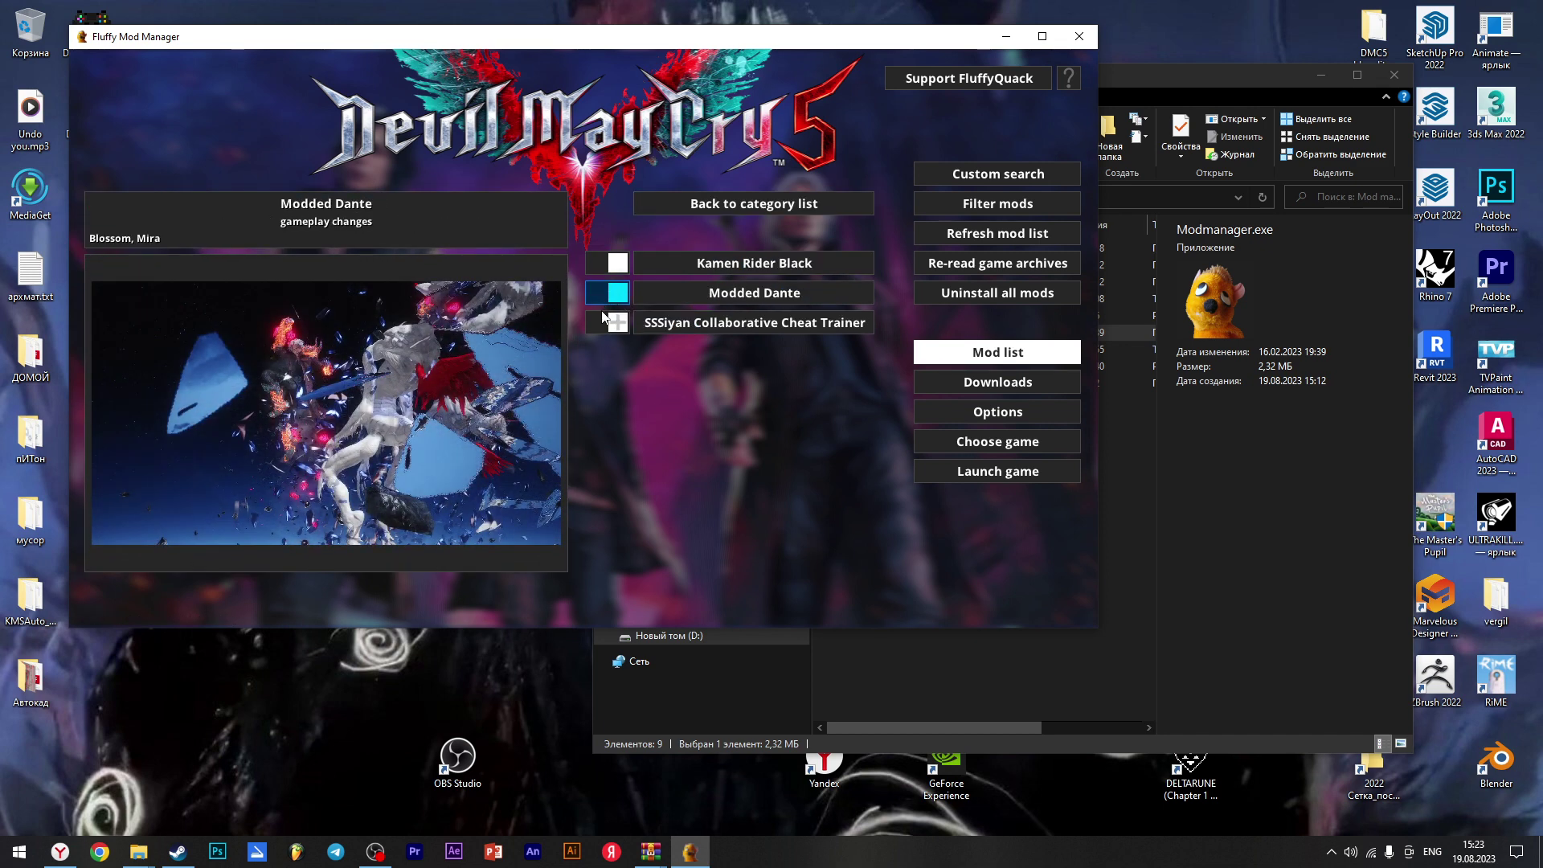
pyautogui.click(617, 292)
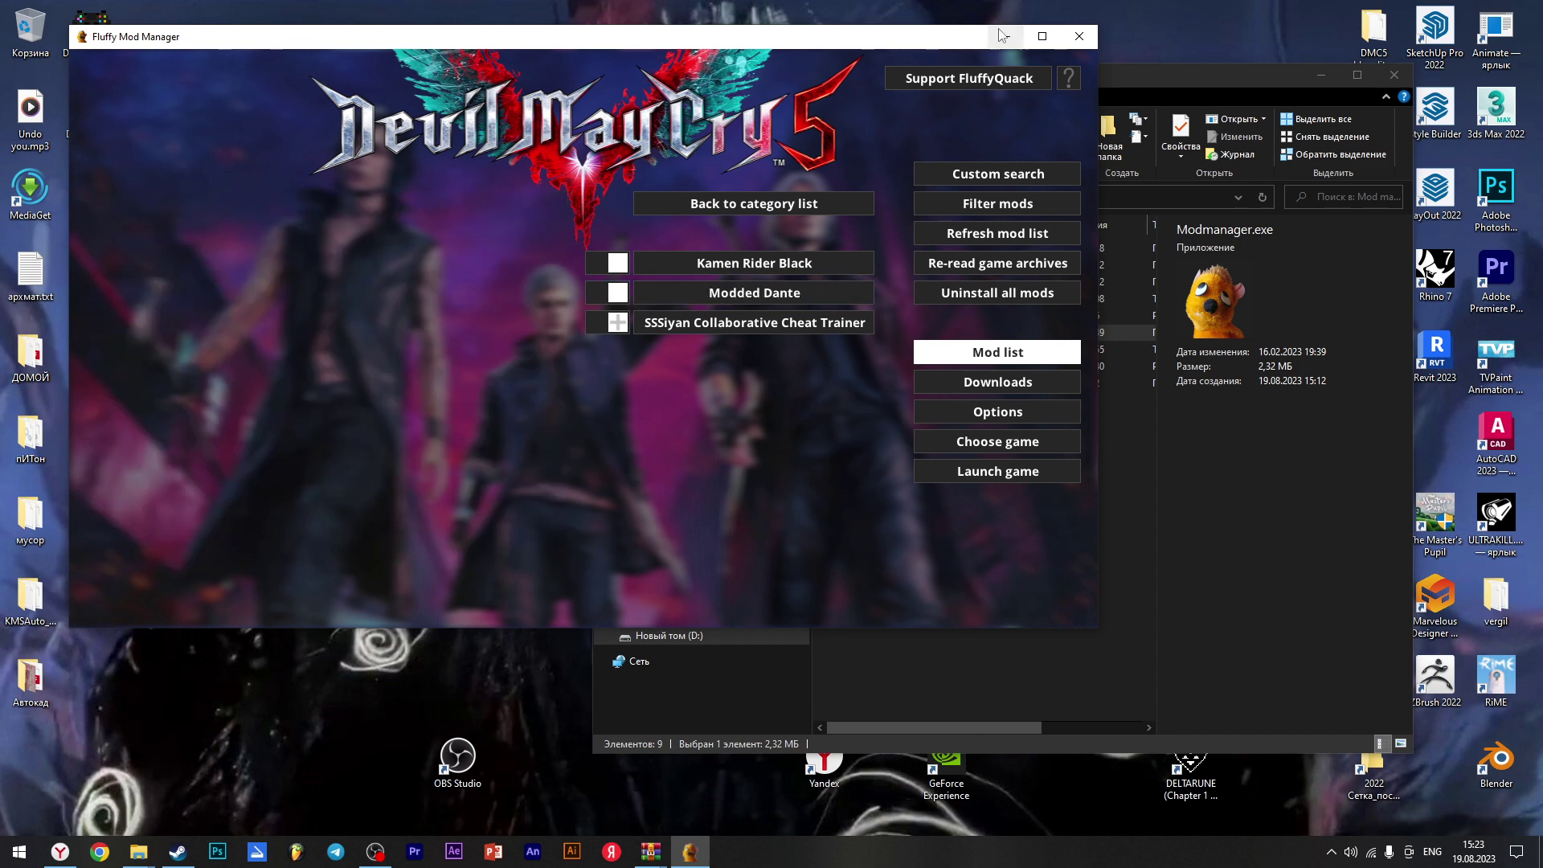
# Minimize Fluffy Mod Manager and the Mod manager 4 folder window to reveal the desktop
pyautogui.click(1019, 42)
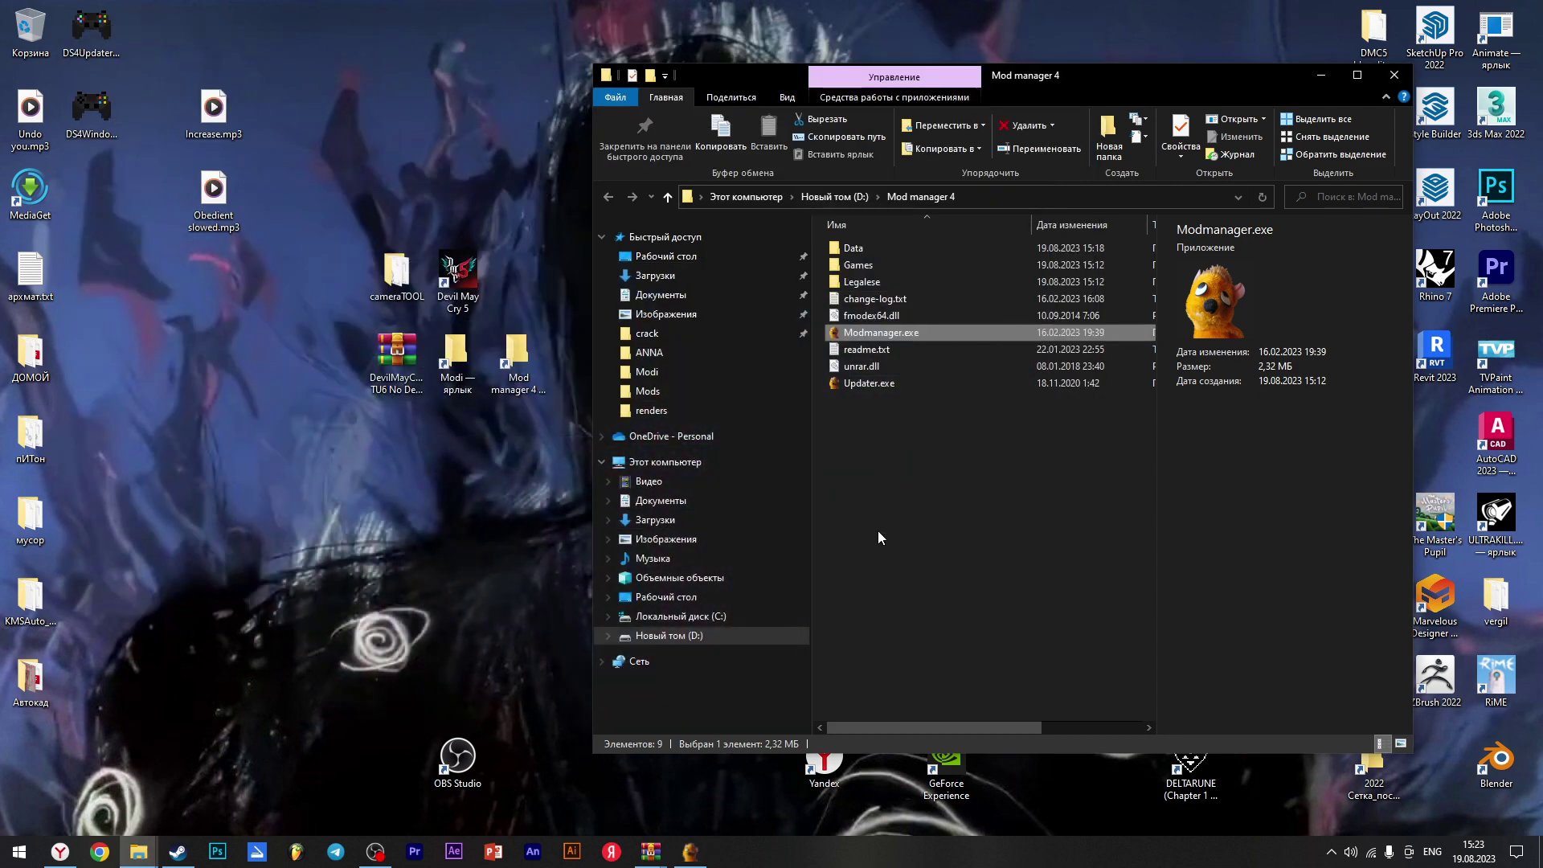
pyautogui.click(954, 536)
pyautogui.click(1321, 75)
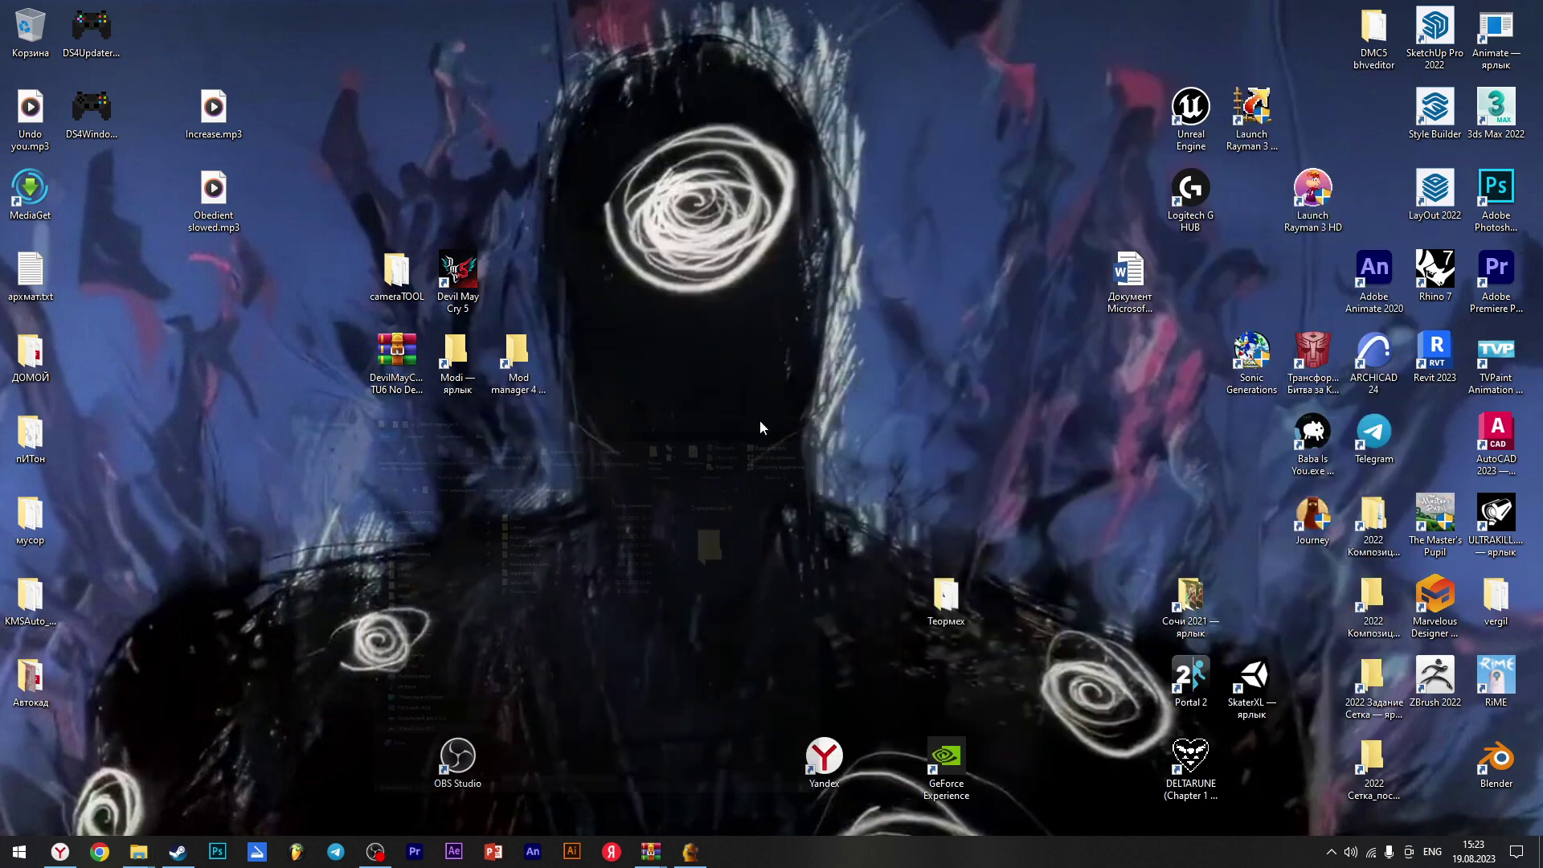
# Launch Devil May Cry 5 from Steam and expand the CO-OP Trainer settings under REFramework's Script Generated UI
pyautogui.click(176, 853)
pyautogui.click(591, 410)
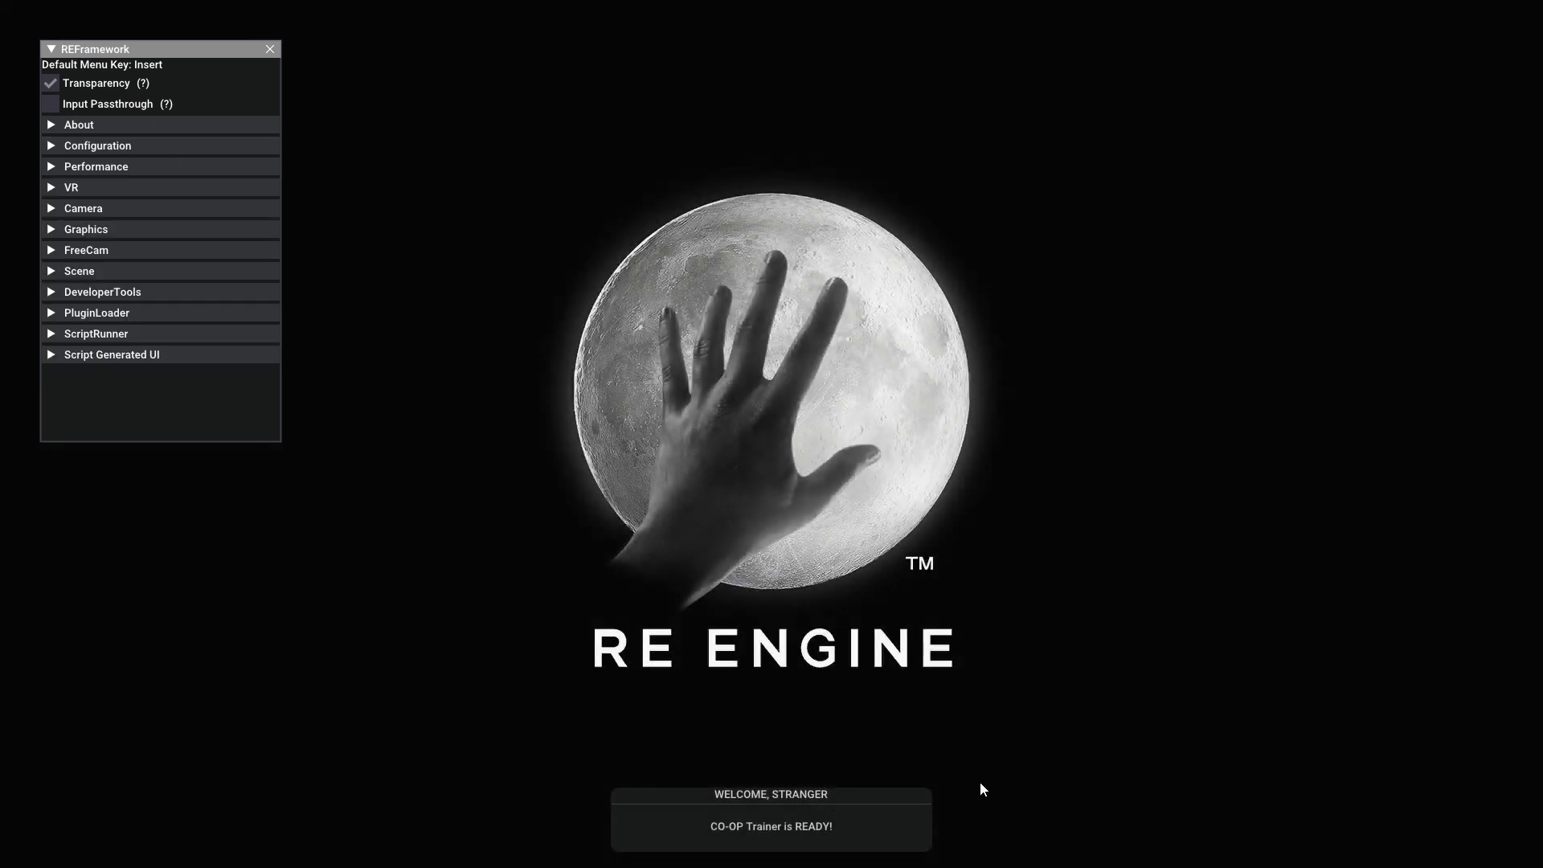
pyautogui.click(53, 355)
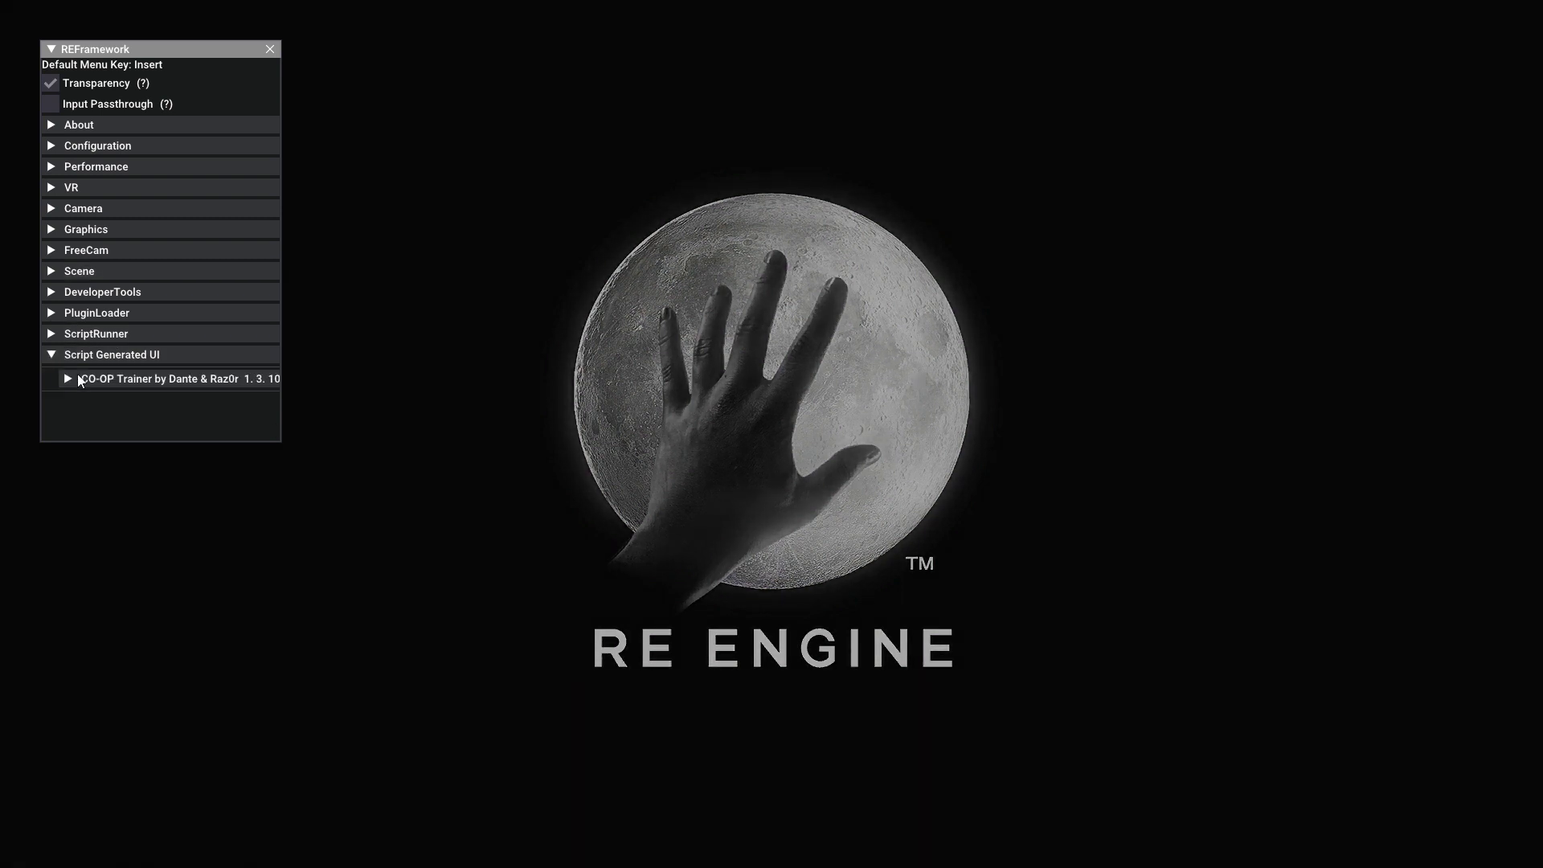
pyautogui.click(69, 377)
pyautogui.scroll(-3, 72, 372)
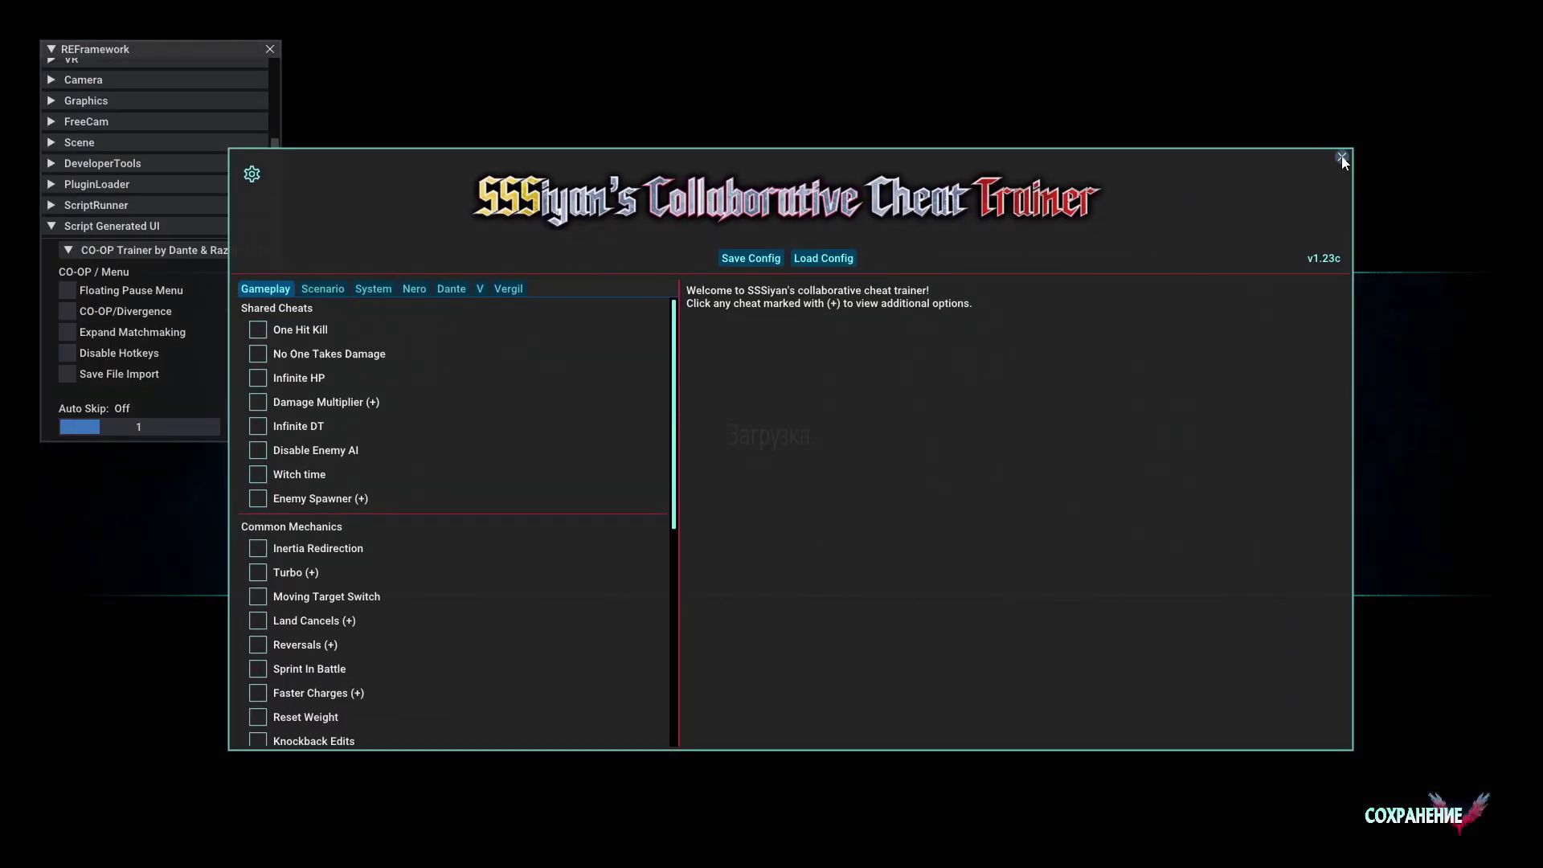
# Dismiss SSSiyan's Collaborative Cheat Trainer window and the gold orb login notice, and enable CO-OP/Divergence in the CO-OP Trainer
pyautogui.click(1341, 158)
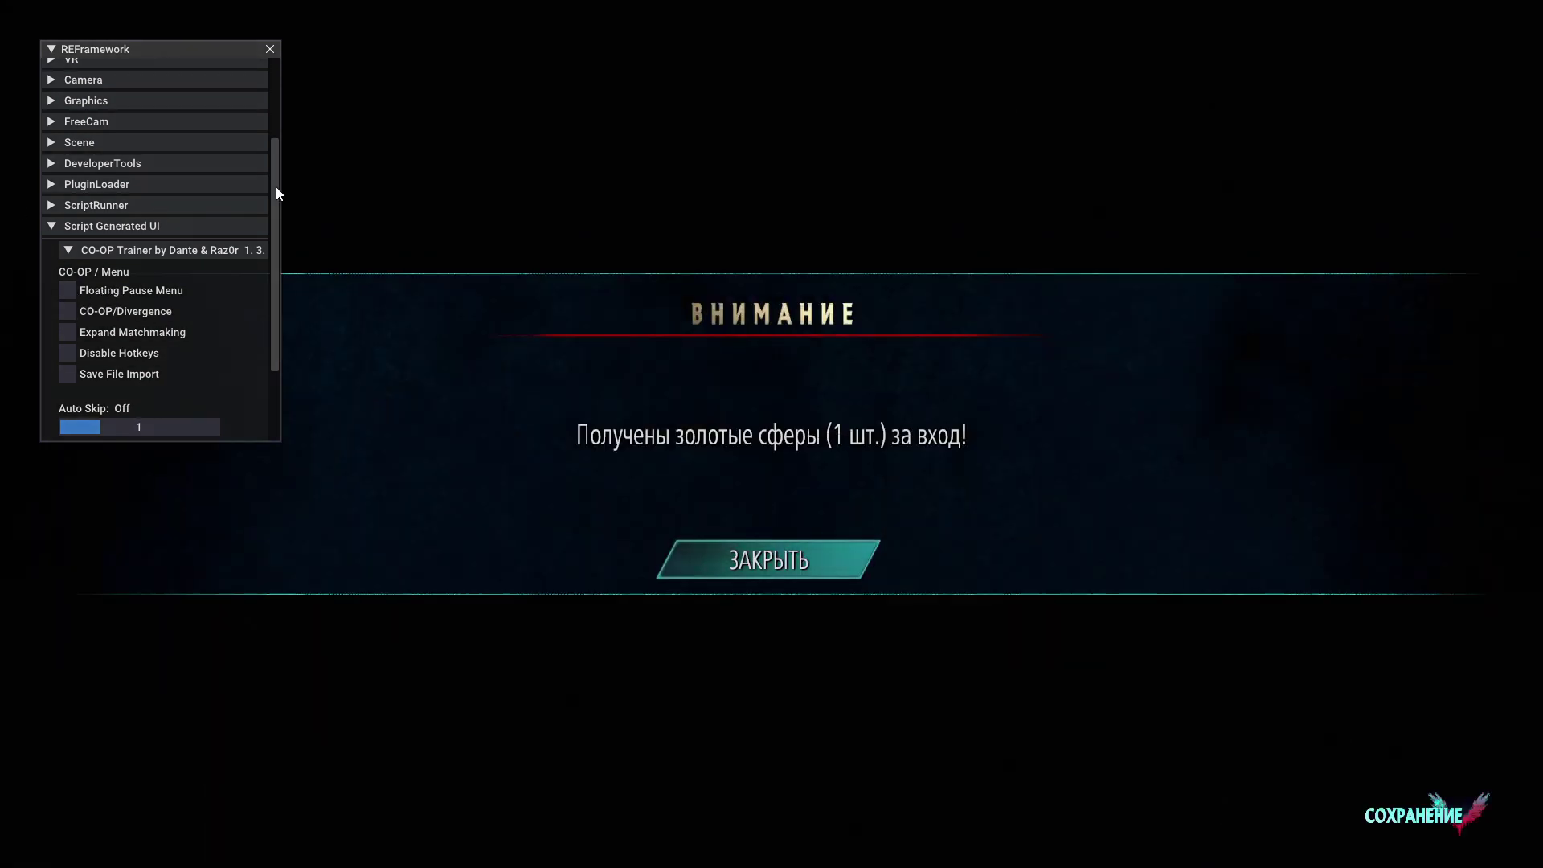
pyautogui.press('Return')
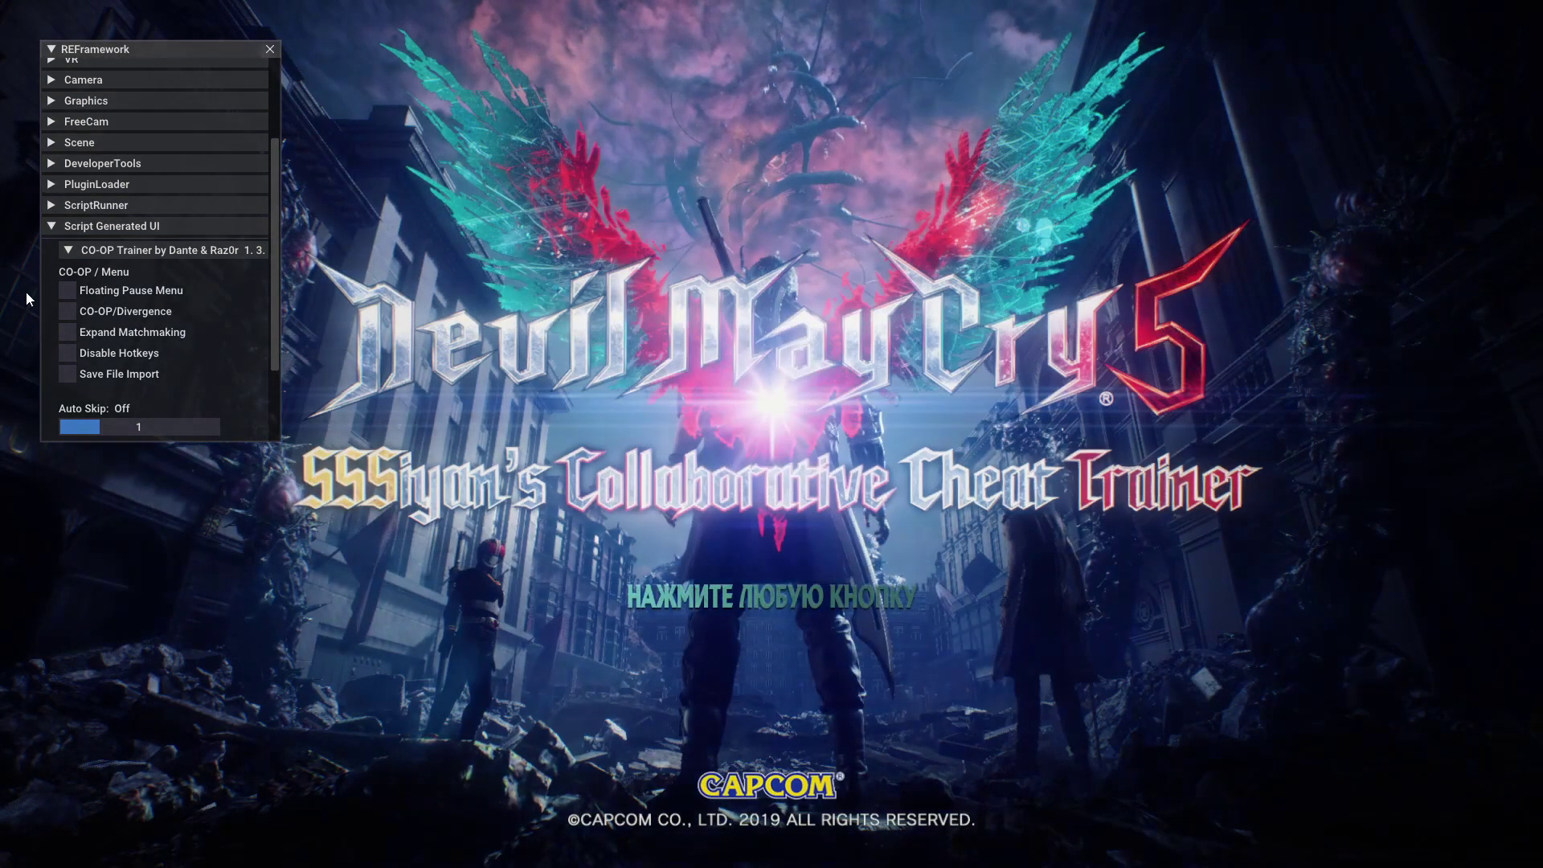
pyautogui.click(70, 309)
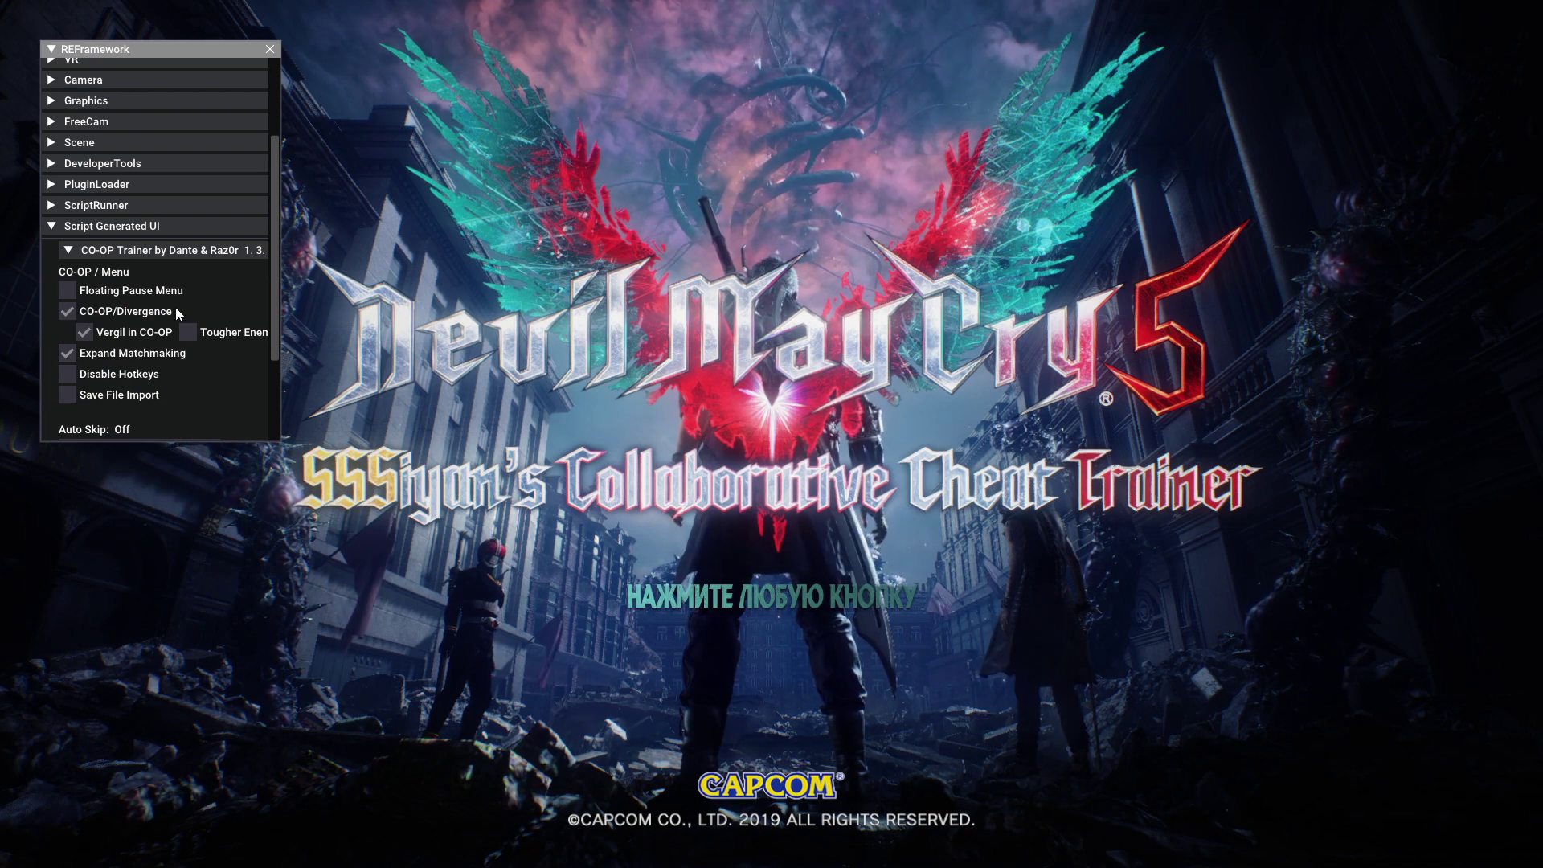
# Enable Graphics Options in the CO-OP Trainer's Graphics section and widen the REFramework window to fit its second column
pyautogui.scroll(-1, 113, 241)
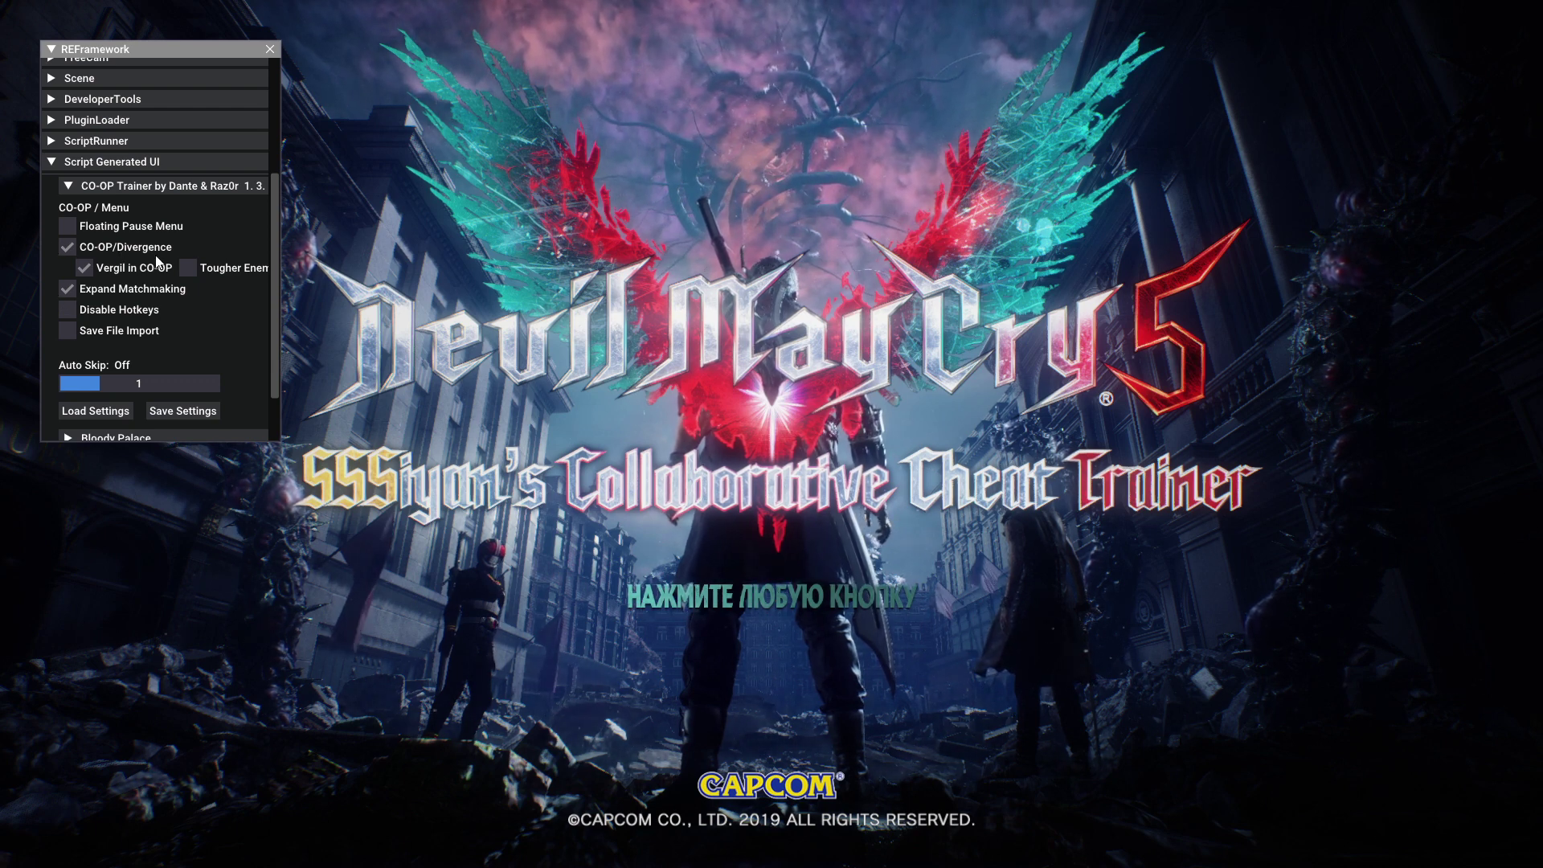
pyautogui.scroll(-1, 183, 281)
pyautogui.click(75, 387)
pyautogui.scroll(-1, 122, 333)
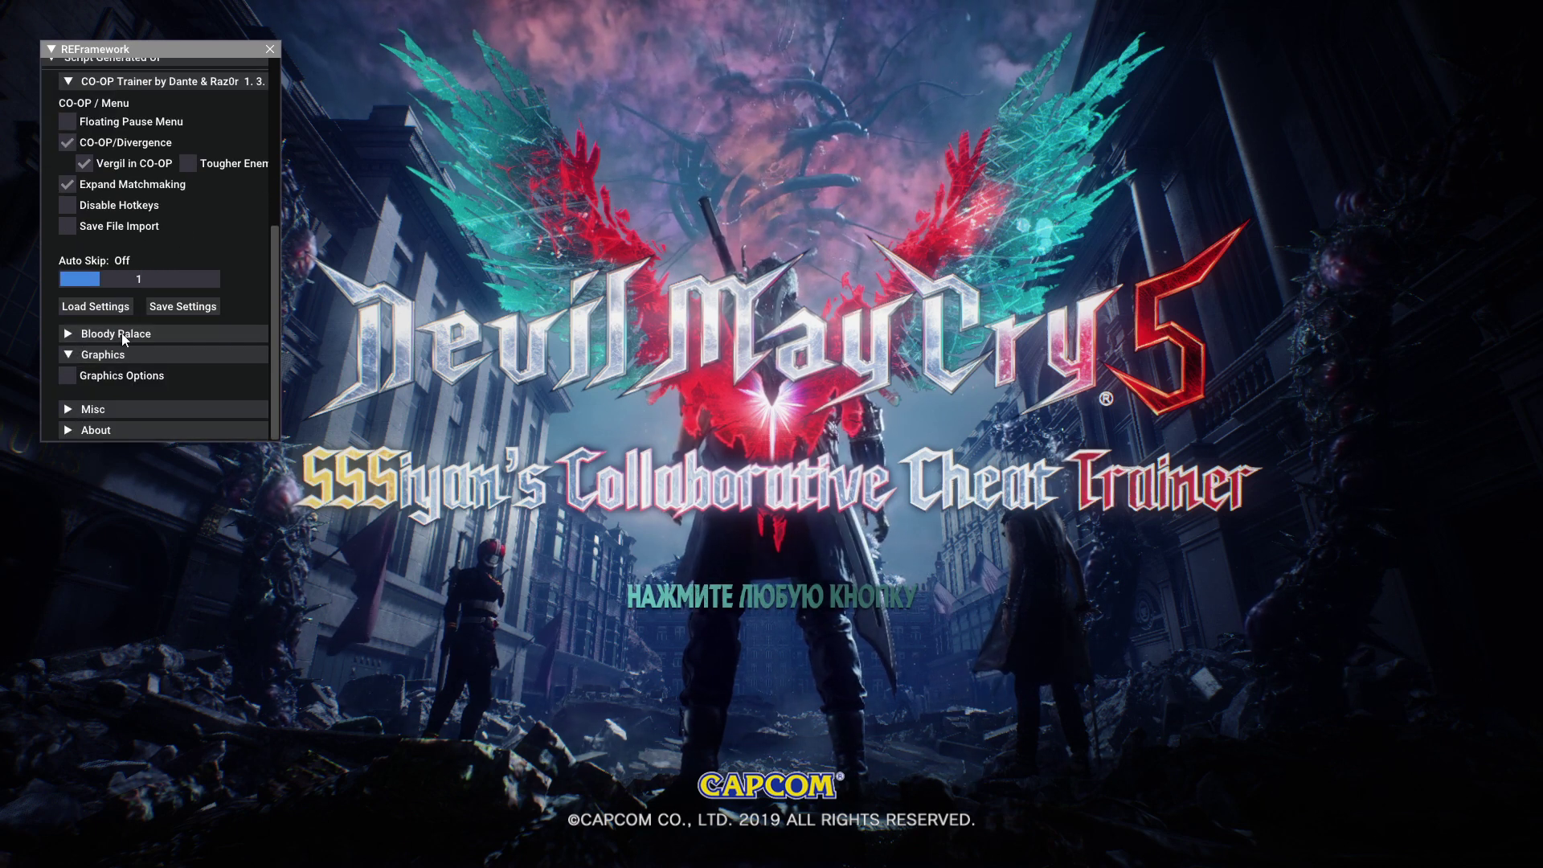
pyautogui.click(74, 378)
pyautogui.scroll(-4, 97, 321)
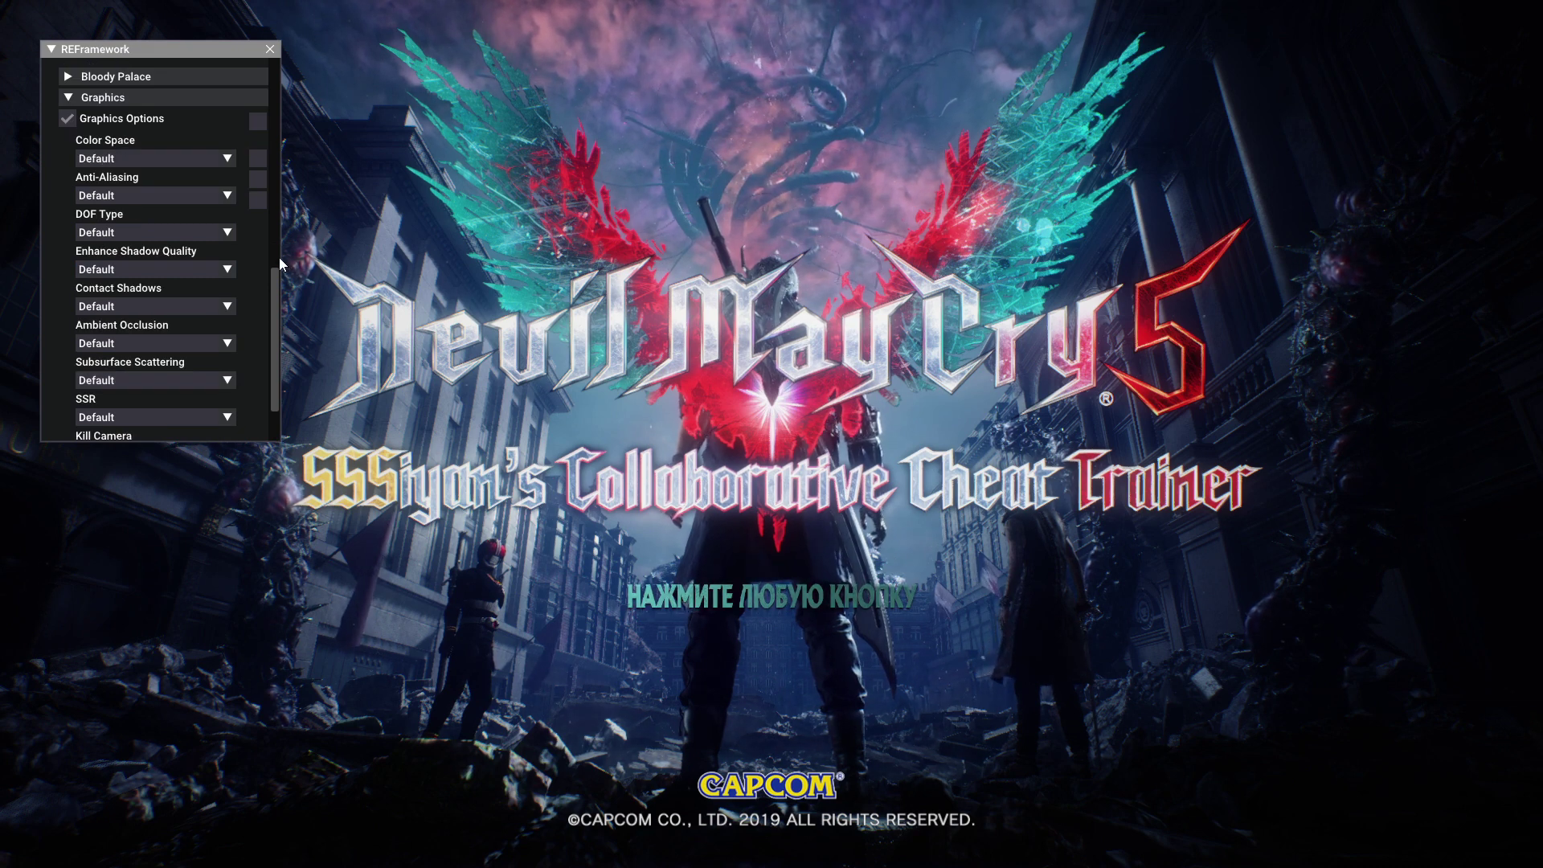
pyautogui.moveTo(278, 257); pyautogui.dragTo(442, 246)
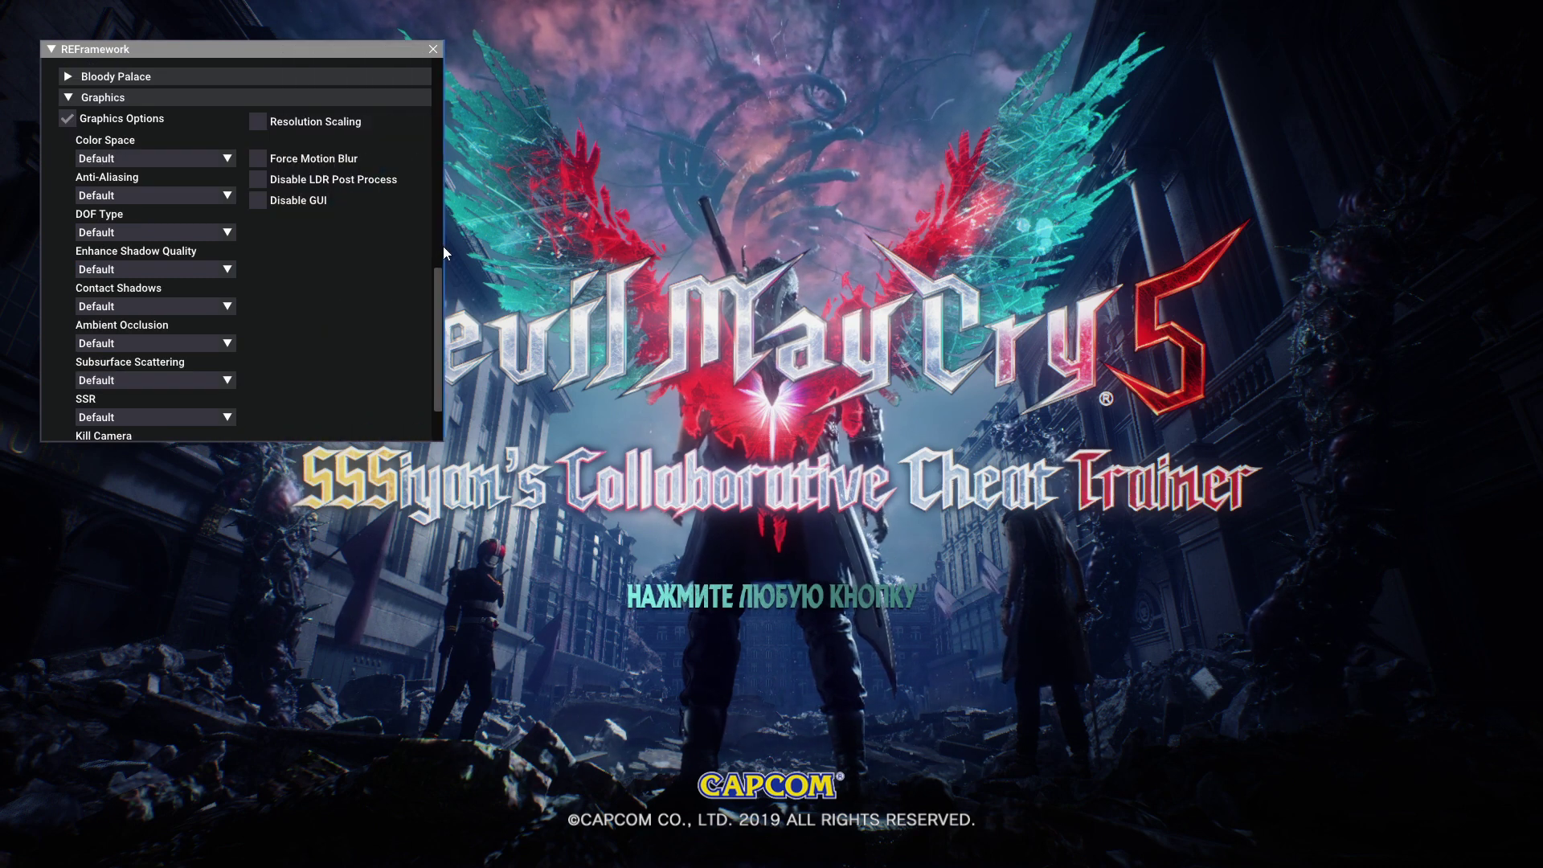
# Switch the Disable GUI option on and off again and look over the CO-OP Trainer settings
pyautogui.click(259, 200)
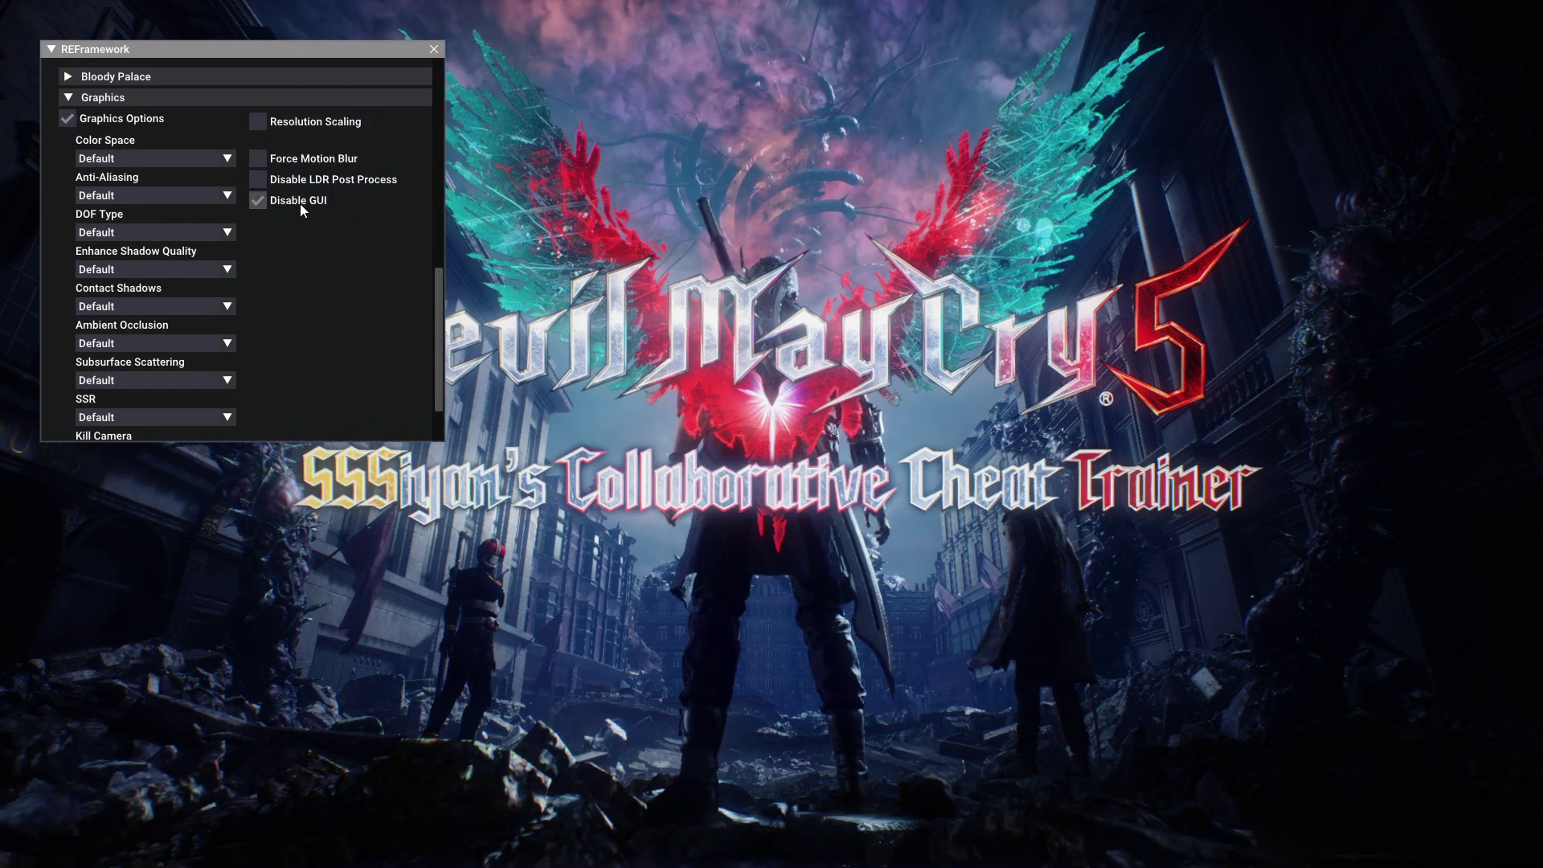
pyautogui.click(256, 200)
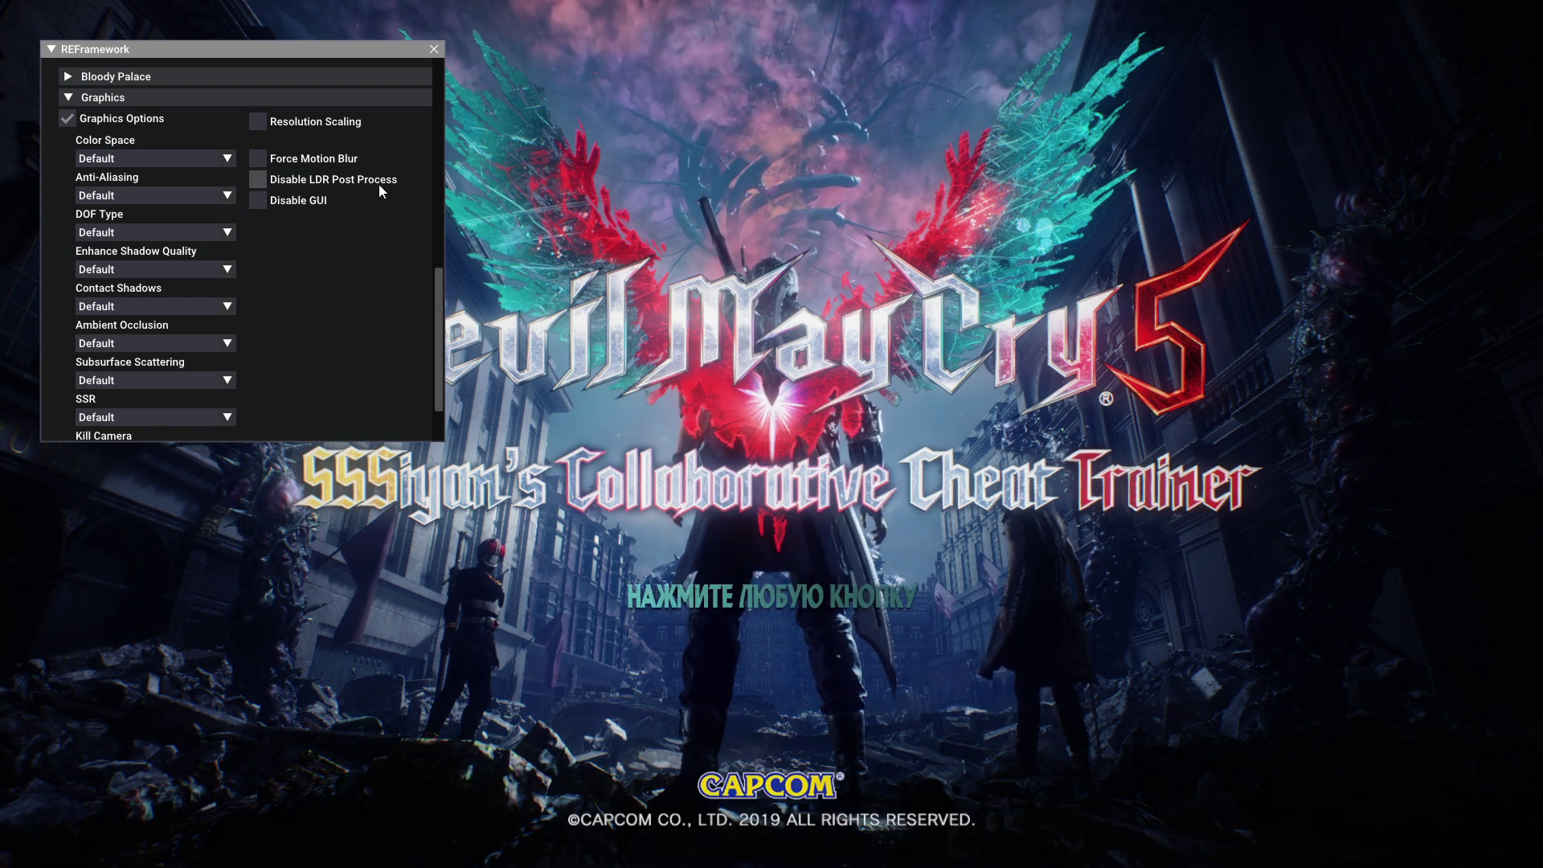
pyautogui.scroll(-2, 206, 235)
pyautogui.scroll(5, 252, 219)
pyautogui.scroll(-3, 252, 239)
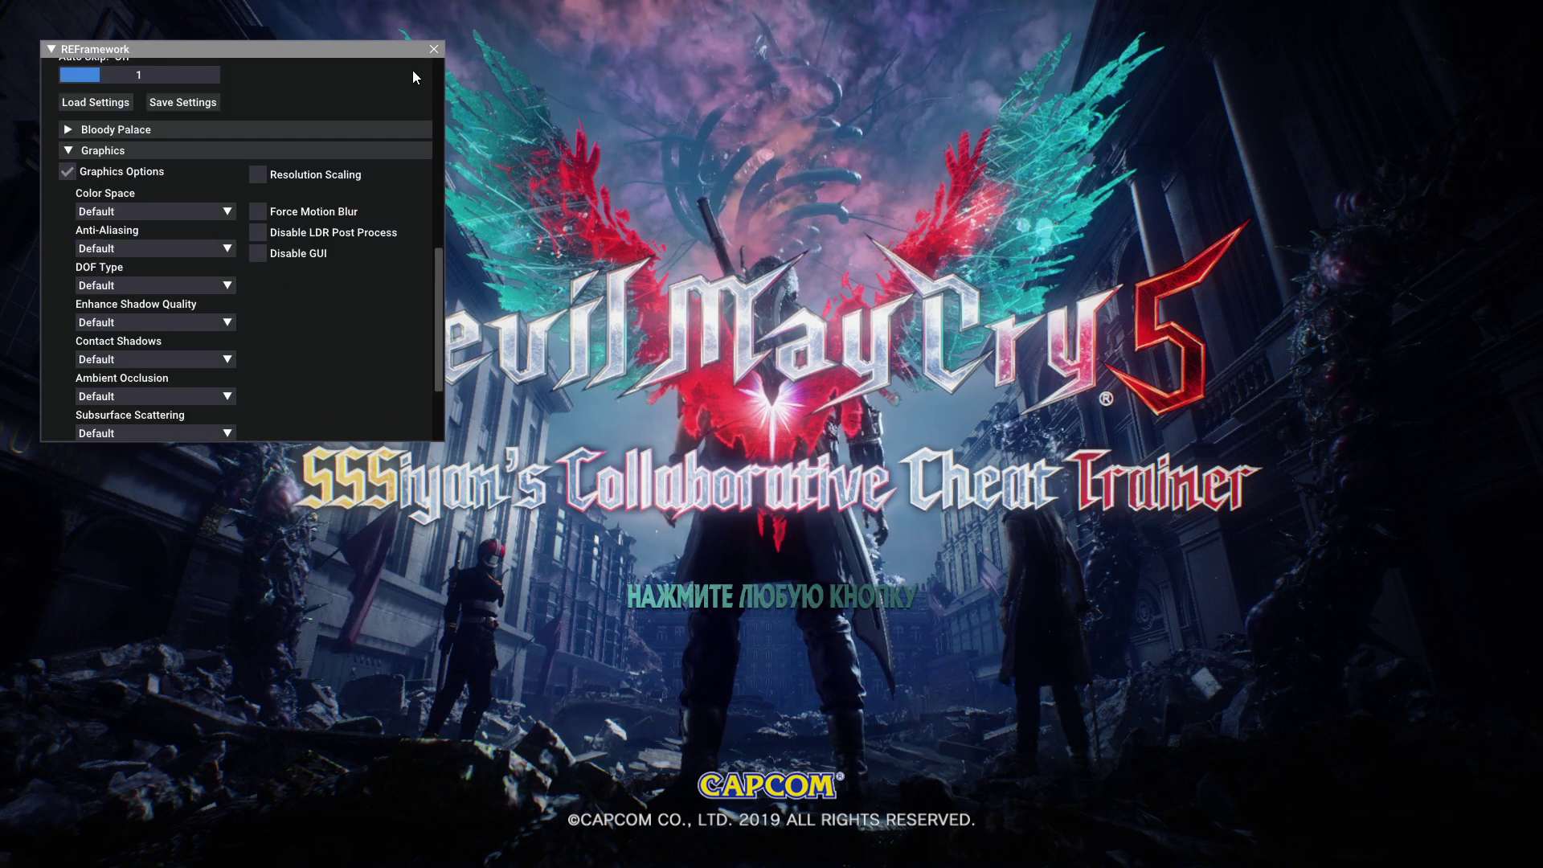
pyautogui.scroll(5, 261, 165)
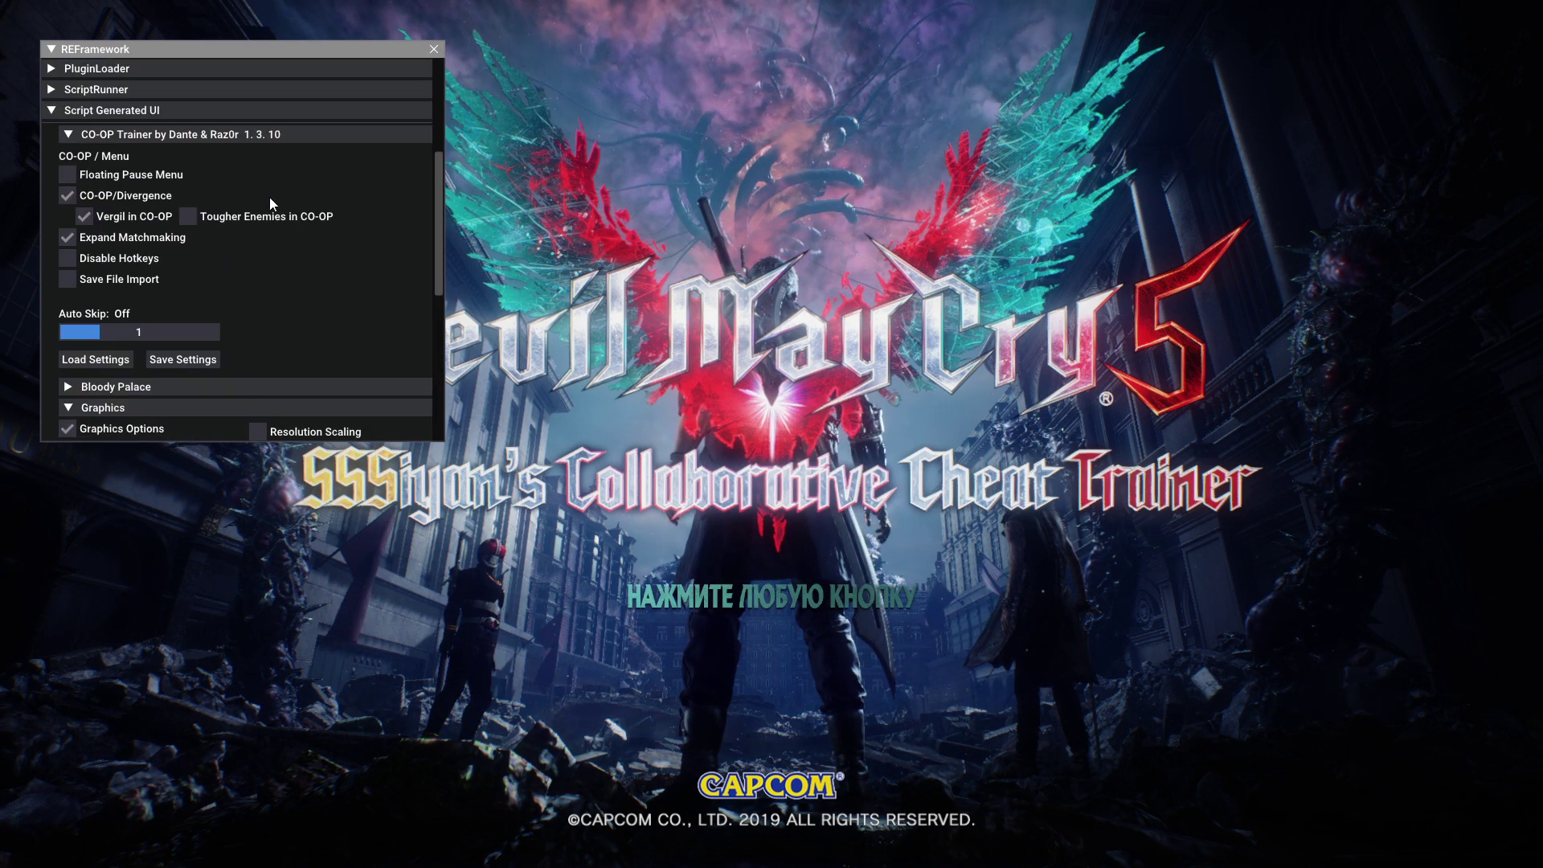
# Hide the REFramework overlay and continue from the title screen to the game's start menu
pyautogui.press('Insert')
pyautogui.press('Return')
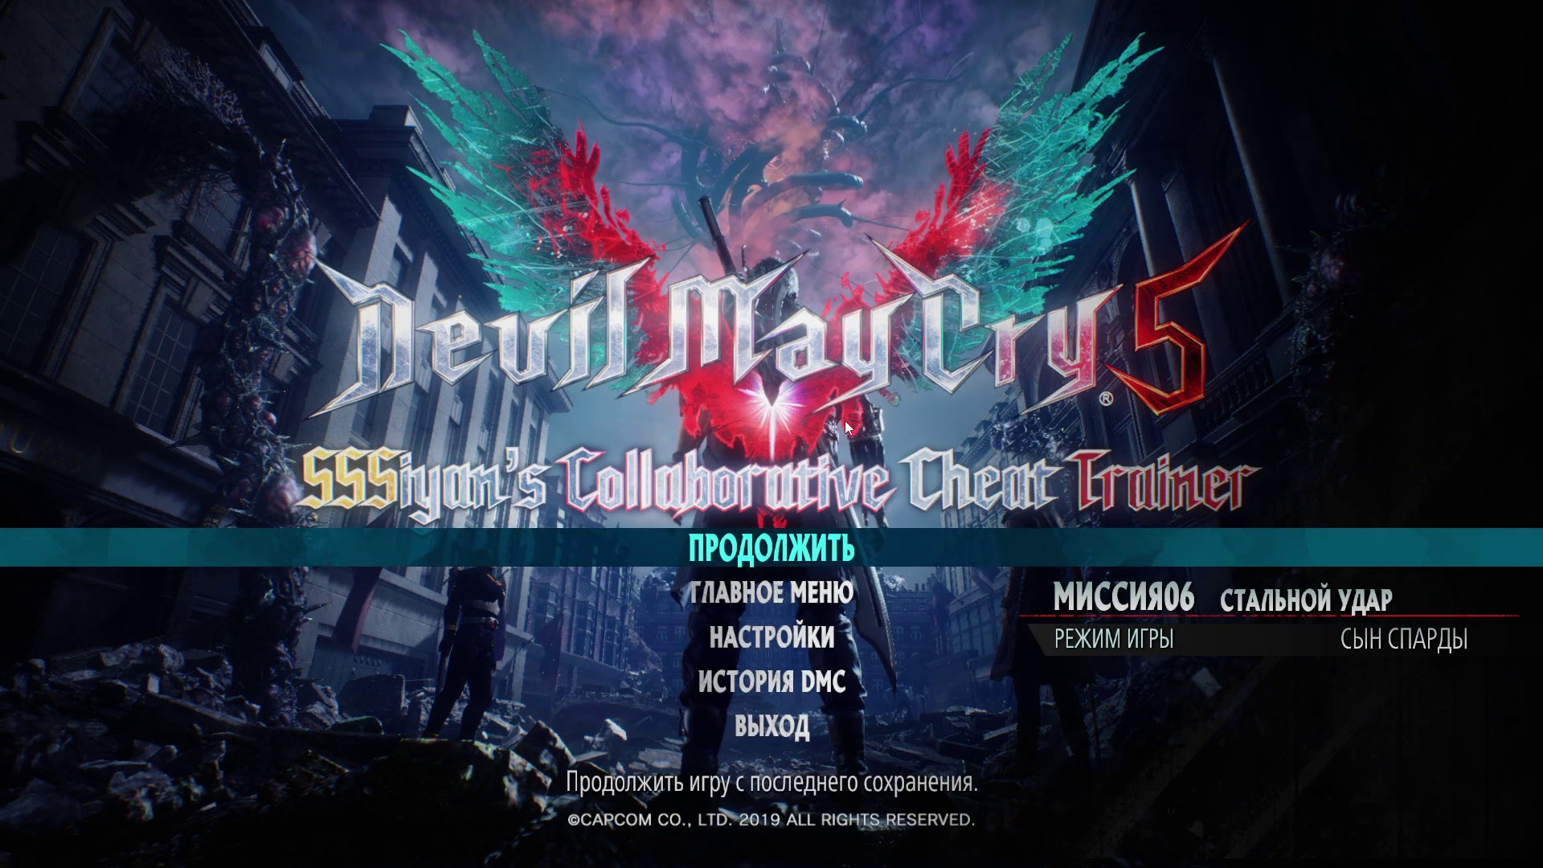